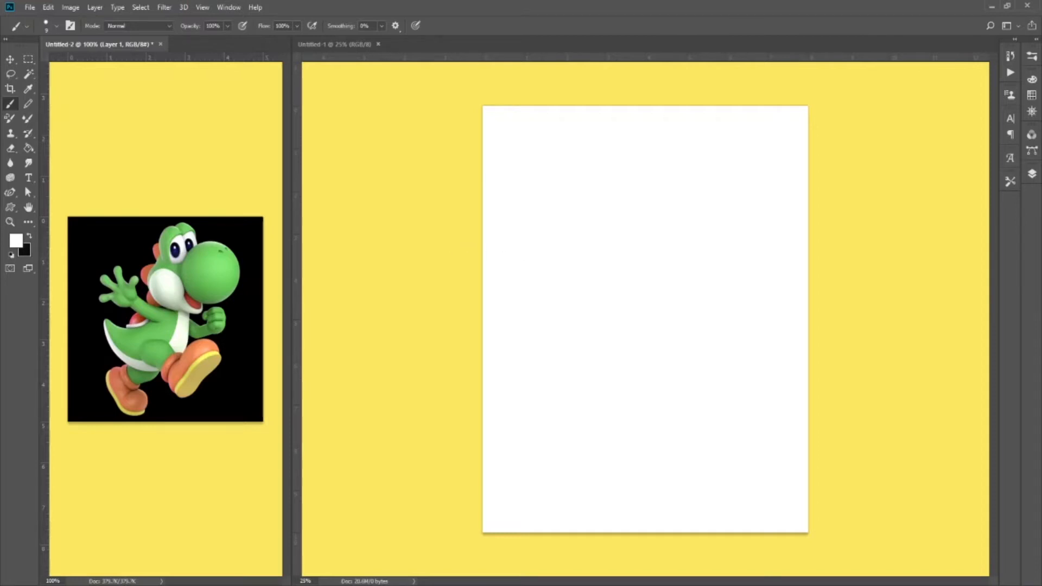
Switch the foreground colour to black and add a new layer to the blank document.
key(x)
click(861, 326)
click(991, 386)
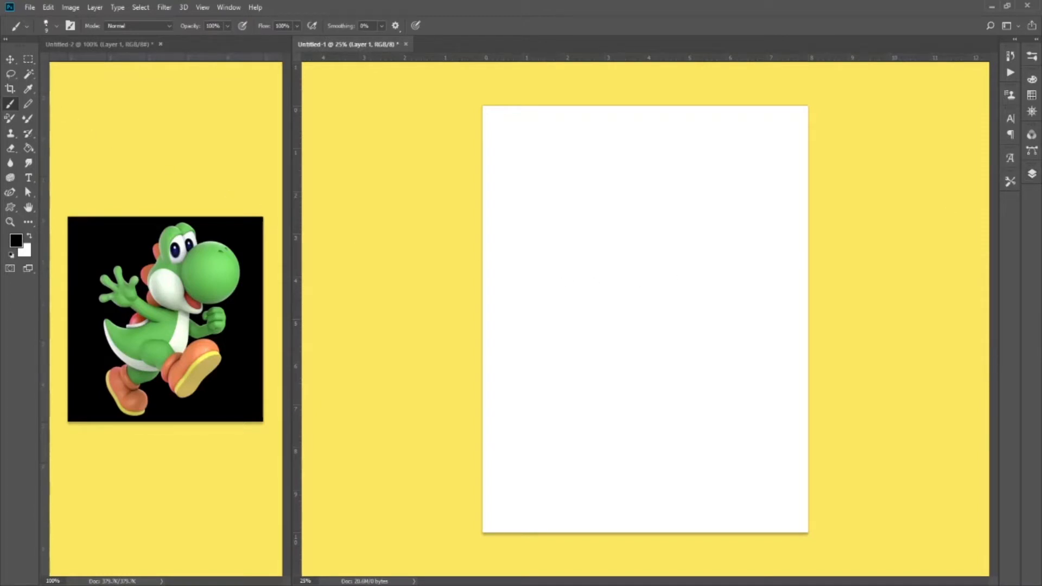
Enlarge the brush to 29 px and sketch a loose head circle in the page's upper-left area.
key(bracketright)
key(bracketright)
key(bracketright)
key(bracketright)
key(bracketright)
key(bracketright)
key(bracketright)
key(bracketright)
key(bracketright)
key(bracketright)
key(bracketright)
key(bracketright)
mouse_move(571, 186)
mouse_down()
mouse_move(645, 223)
mouse_move(568, 217)
mouse_move(621, 158)
mouse_up()
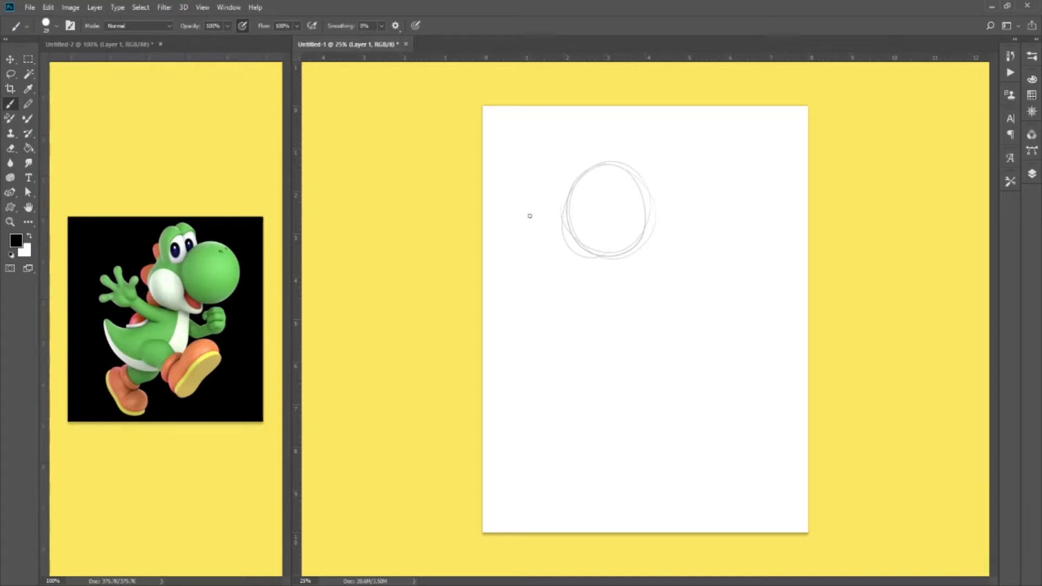
mouse_move(587, 216)
mouse_down()
mouse_move(548, 220)
mouse_move(540, 256)
mouse_up()
drag(630, 168, 650, 148)
key(e)
drag(654, 144, 628, 168)
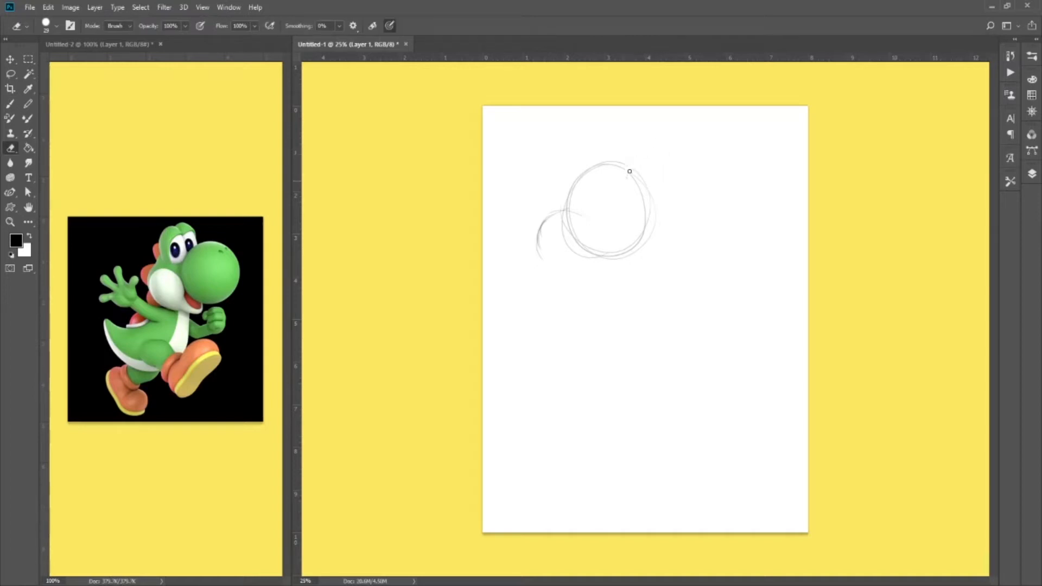
key(b)
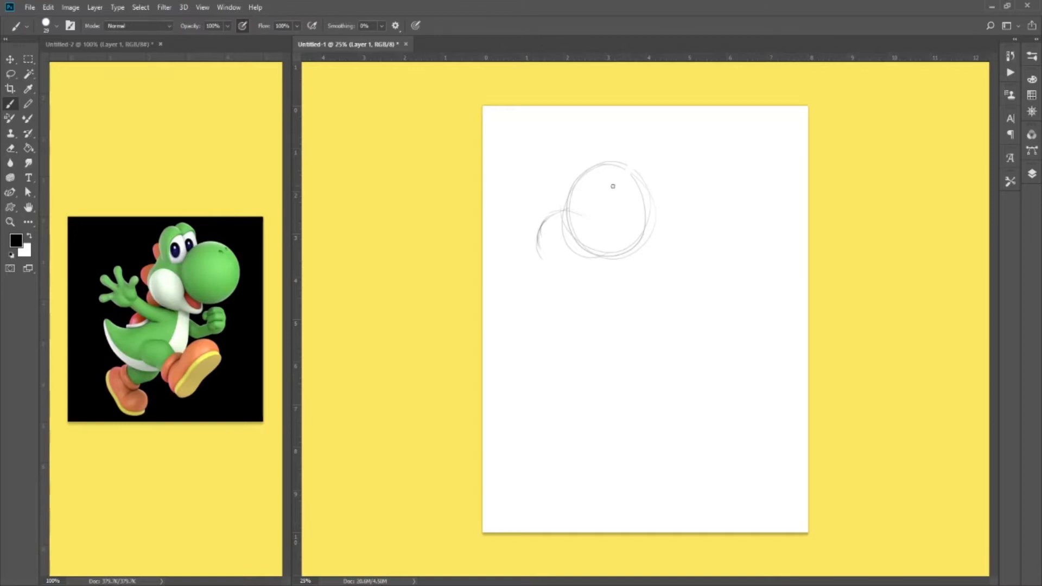
key(e)
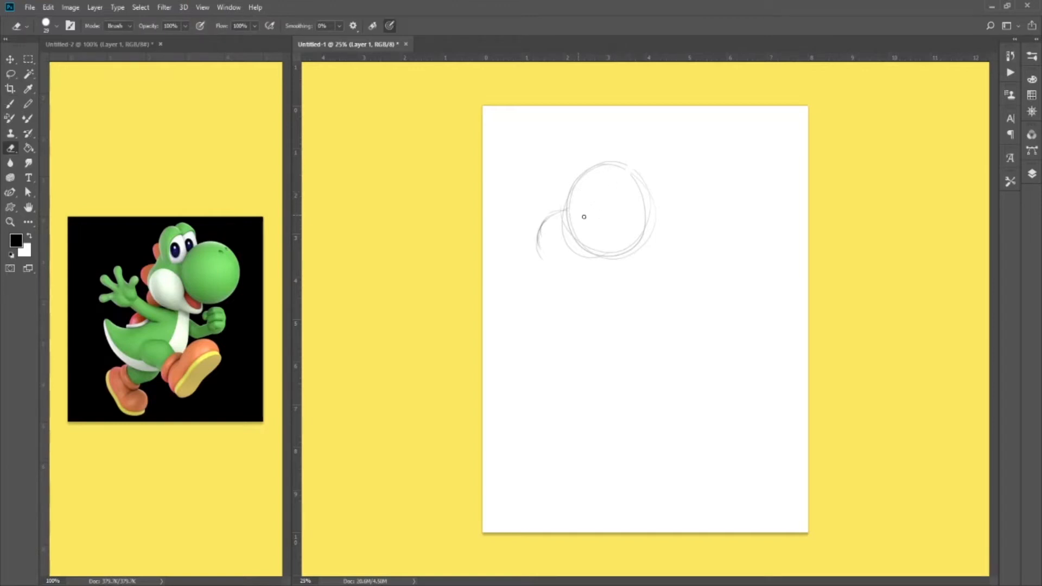
mouse_move(569, 207)
mouse_down()
mouse_move(553, 213)
mouse_move(536, 252)
mouse_up()
key(b)
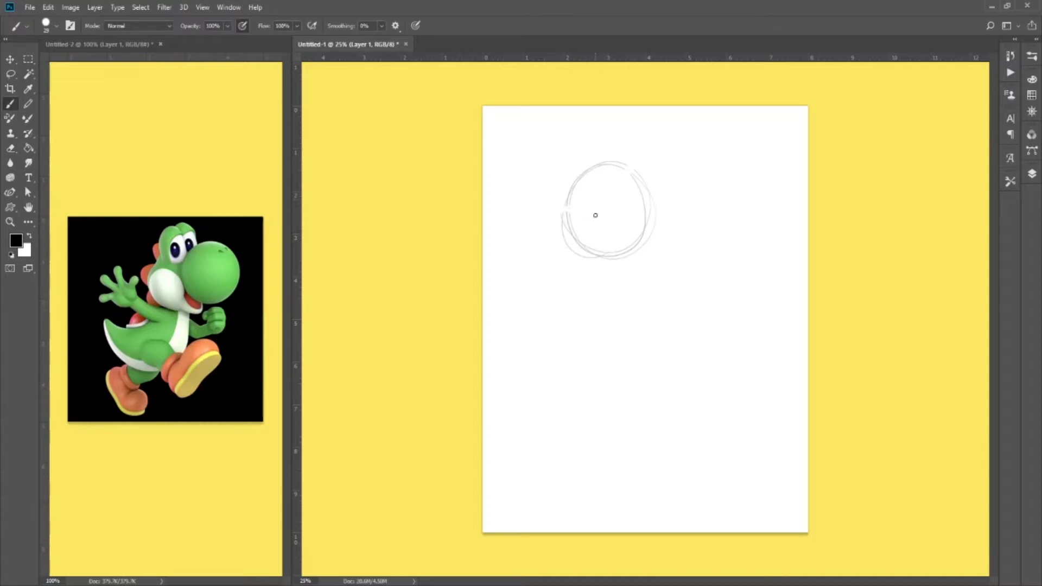
drag(564, 209, 541, 227)
key(e)
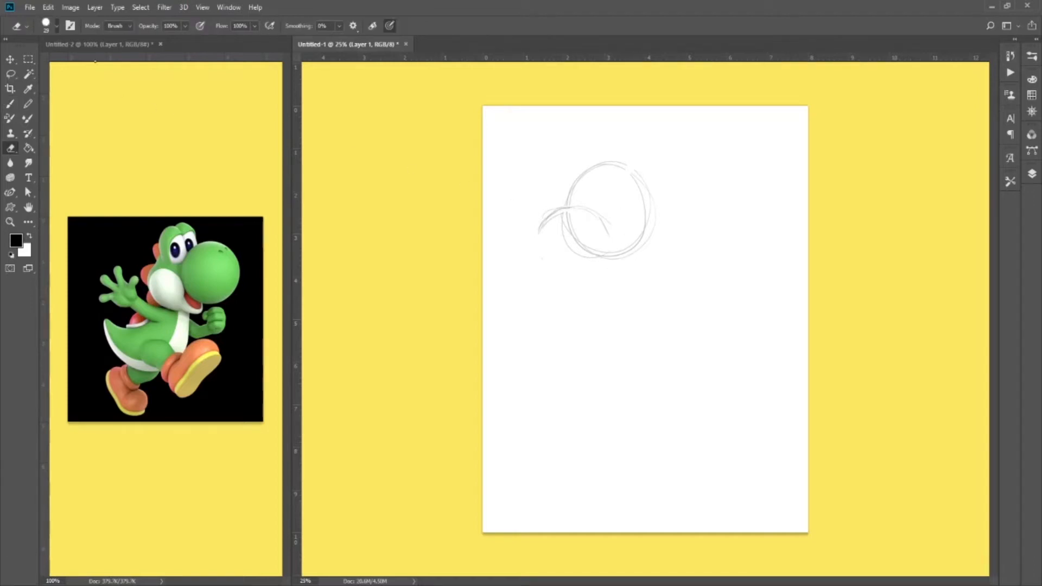
mouse_move(613, 234)
mouse_down()
mouse_move(604, 216)
mouse_move(565, 209)
mouse_move(542, 221)
mouse_move(556, 206)
mouse_up()
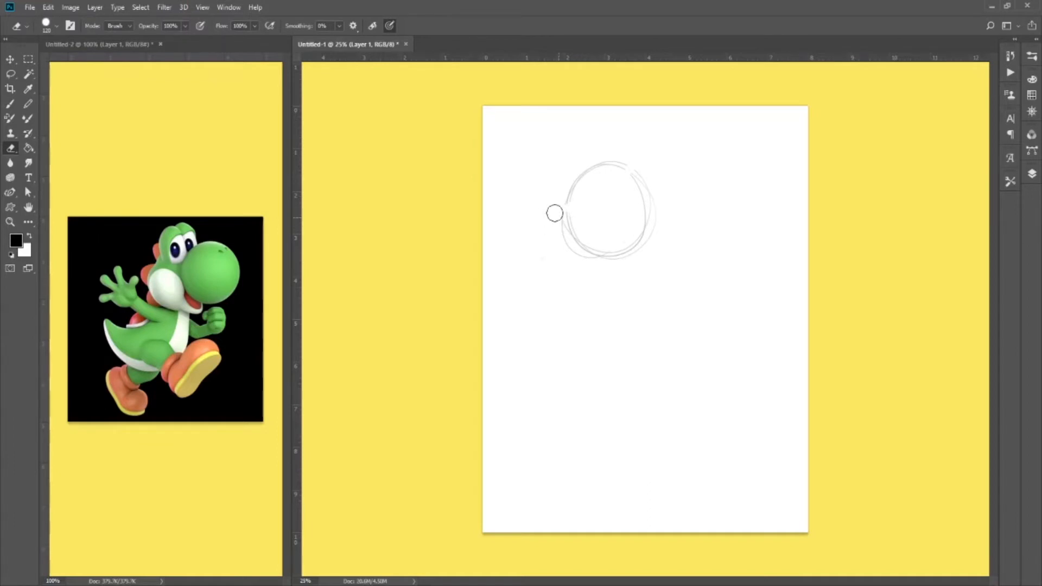
key(b)
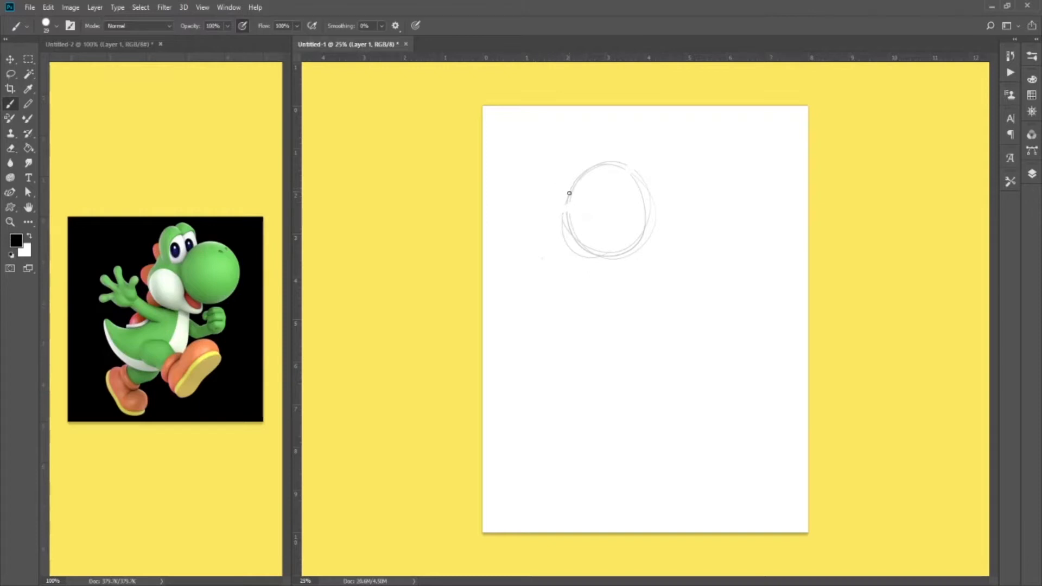
mouse_move(565, 192)
mouse_down()
mouse_move(539, 201)
mouse_move(528, 239)
mouse_move(539, 218)
mouse_move(556, 256)
mouse_move(554, 256)
mouse_up()
key(e)
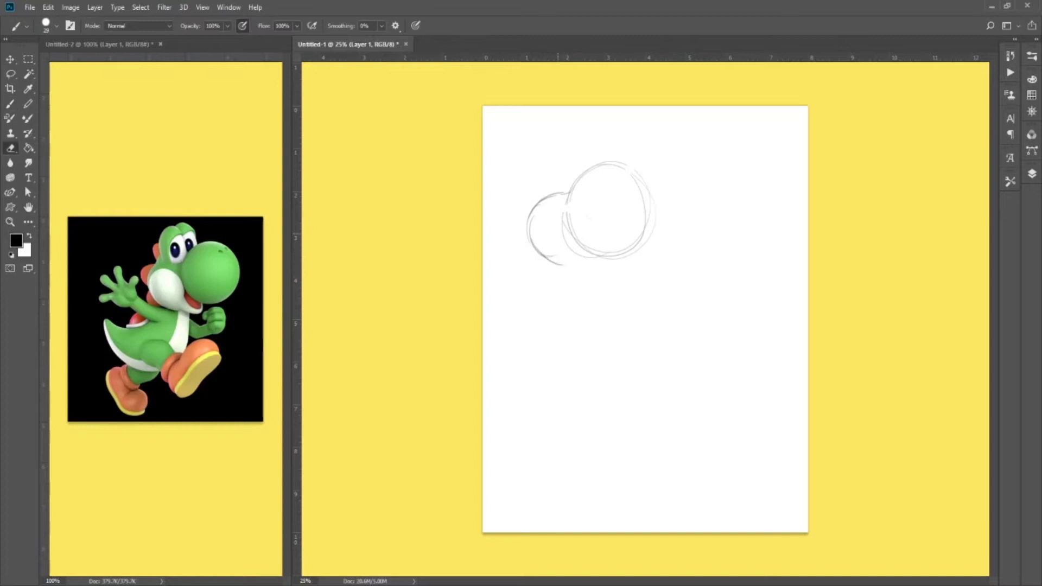
drag(571, 259, 553, 261)
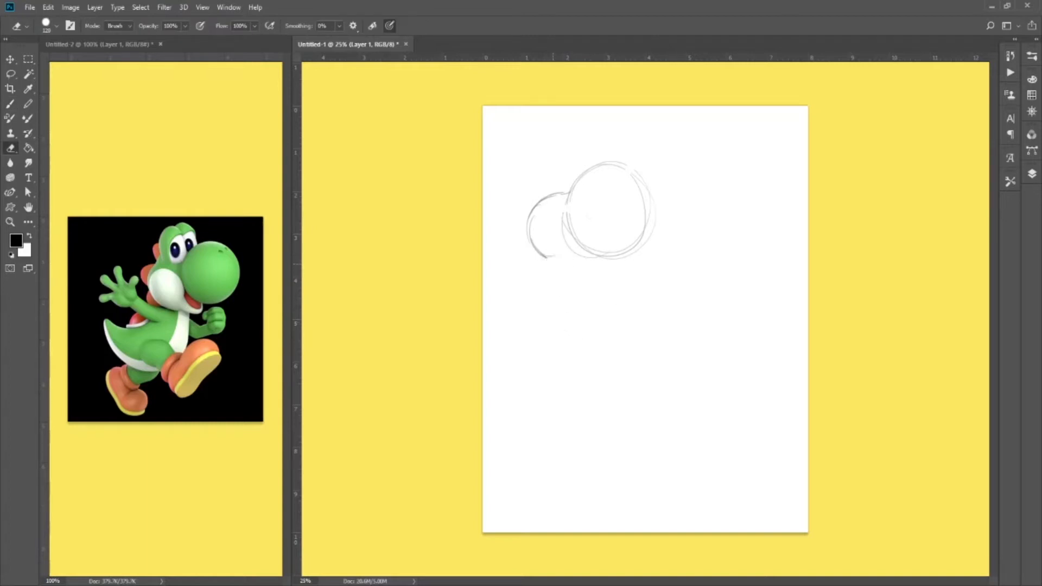
key(b)
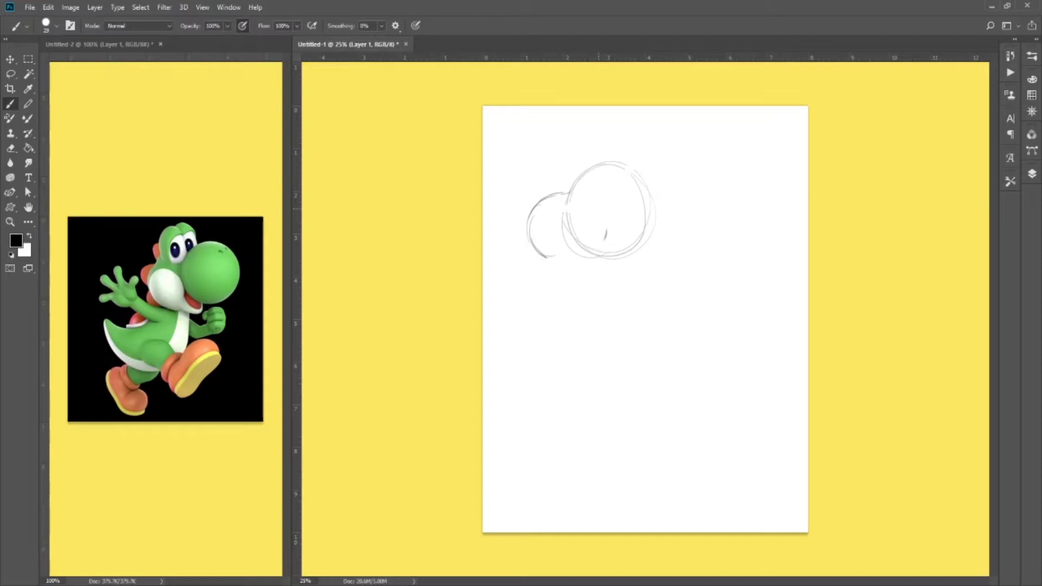
key(e)
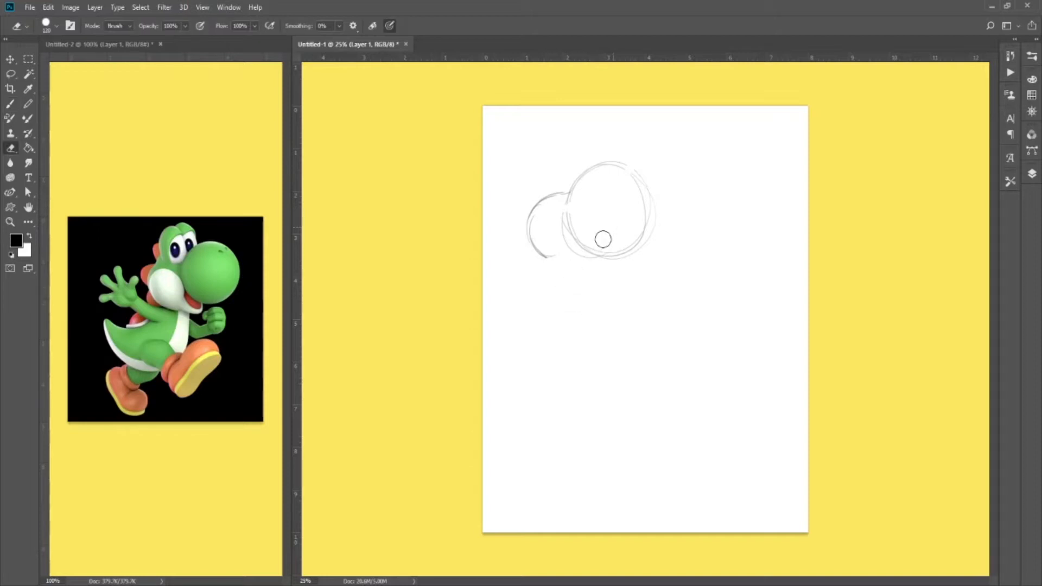
key(b)
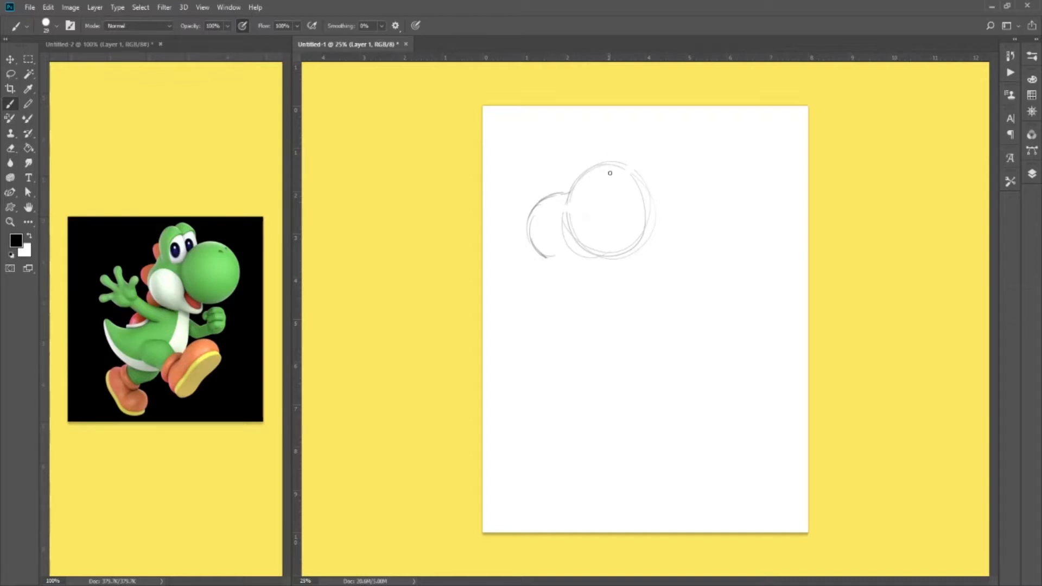
mouse_move(603, 184)
mouse_down()
mouse_move(623, 145)
mouse_move(639, 184)
mouse_move(632, 194)
mouse_move(619, 140)
mouse_move(640, 173)
mouse_up()
key(e)
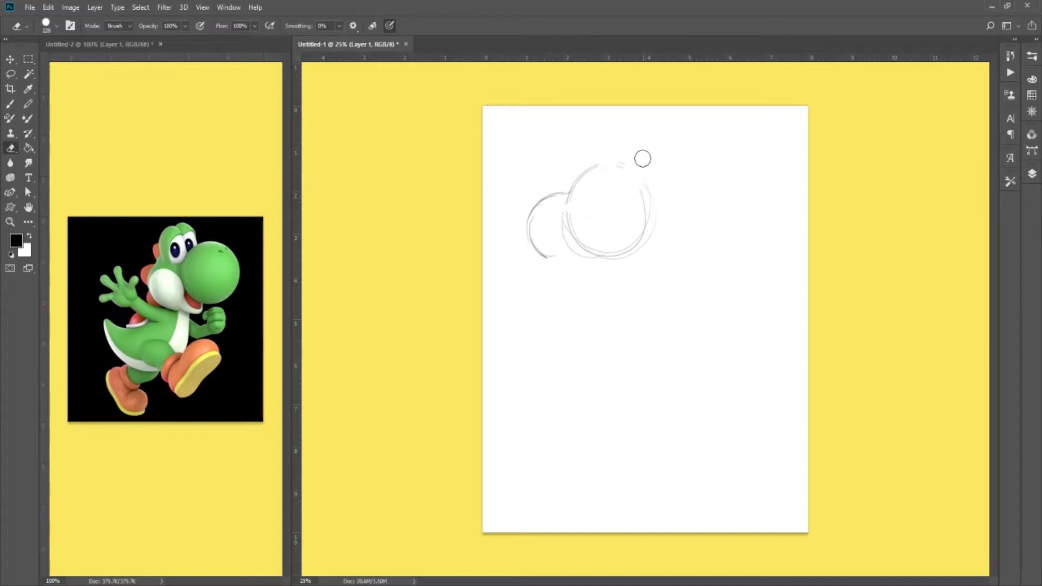
mouse_move(566, 189)
mouse_down()
mouse_move(535, 203)
mouse_move(544, 252)
mouse_up()
Sketch a rounded muzzle with two slanted nostrils overlapping the lower-left part of the head circle.
key(b)
drag(588, 226, 559, 237)
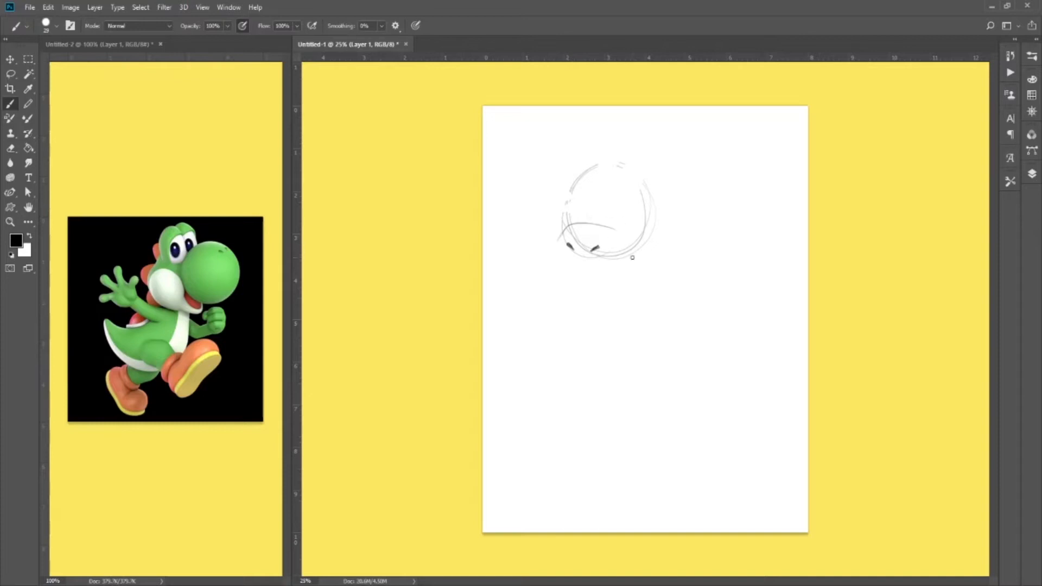
mouse_move(569, 228)
mouse_down()
mouse_move(570, 275)
mouse_move(557, 267)
mouse_move(573, 288)
mouse_move(625, 273)
mouse_move(621, 255)
mouse_move(623, 275)
mouse_move(627, 254)
mouse_up()
mouse_move(617, 219)
mouse_down()
mouse_move(634, 205)
mouse_move(641, 212)
mouse_move(626, 224)
mouse_move(635, 224)
mouse_move(643, 209)
mouse_move(625, 211)
mouse_move(645, 211)
mouse_up()
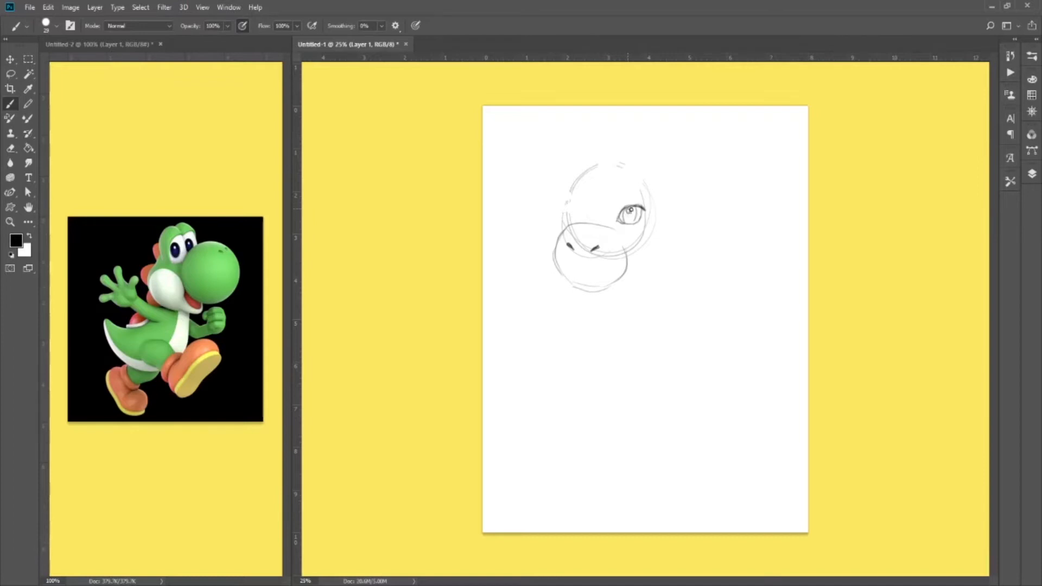
drag(631, 211, 632, 211)
key(e)
mouse_move(621, 218)
mouse_down()
mouse_move(646, 213)
mouse_move(630, 216)
mouse_up()
key(b)
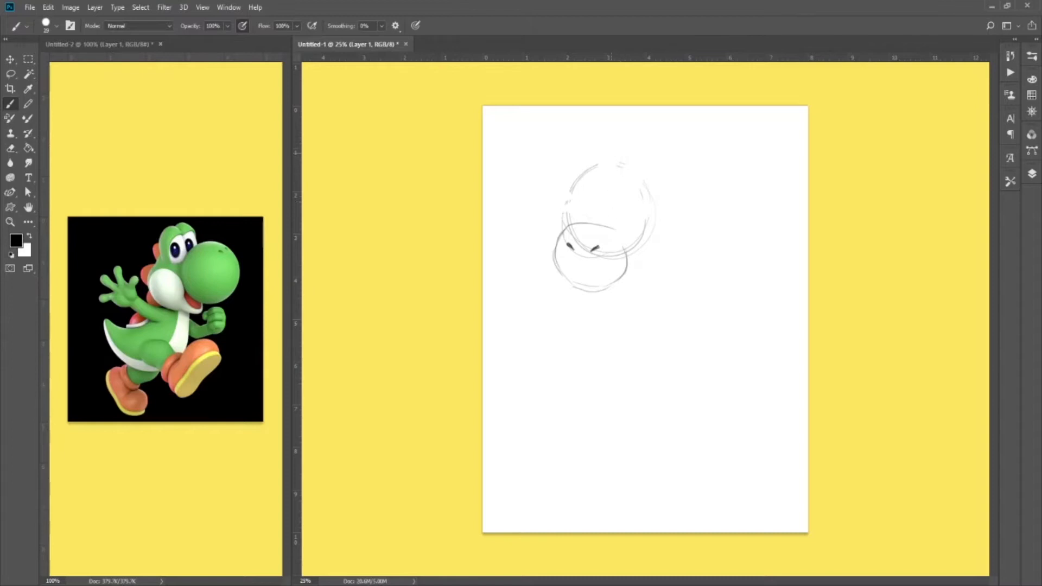
Erase the old head circle above the muzzle and redraw a rounded head outline extending down behind the muzzle.
key(e)
mouse_move(567, 207)
mouse_down()
mouse_move(596, 172)
mouse_move(654, 182)
mouse_move(651, 200)
mouse_up()
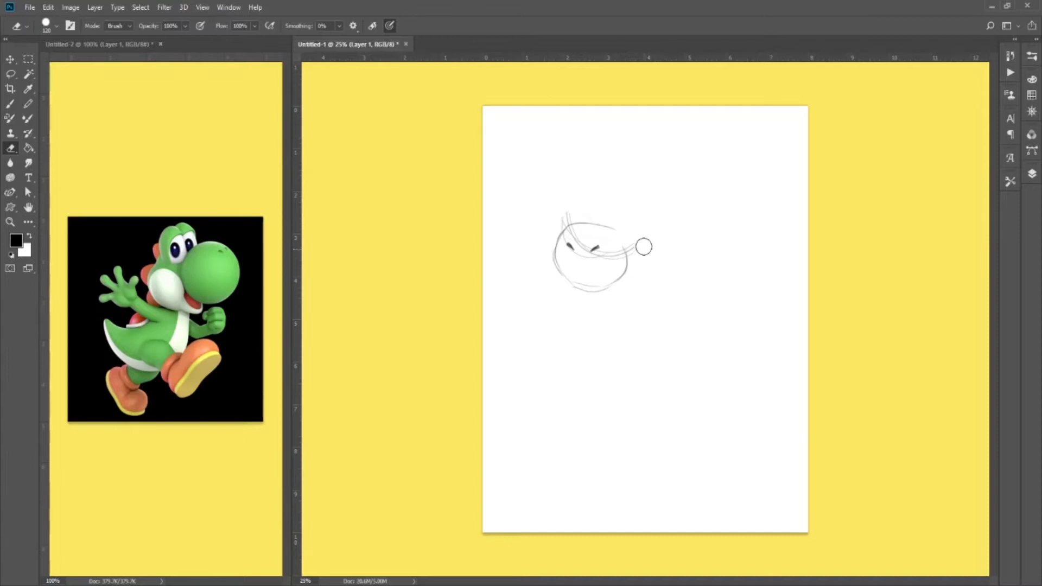
key(b)
mouse_move(565, 220)
mouse_down()
mouse_move(574, 190)
mouse_move(573, 223)
mouse_move(570, 204)
mouse_move(589, 182)
mouse_move(618, 176)
mouse_move(655, 234)
mouse_up()
mouse_move(659, 198)
mouse_down()
mouse_move(663, 239)
mouse_move(662, 210)
mouse_up()
key(e)
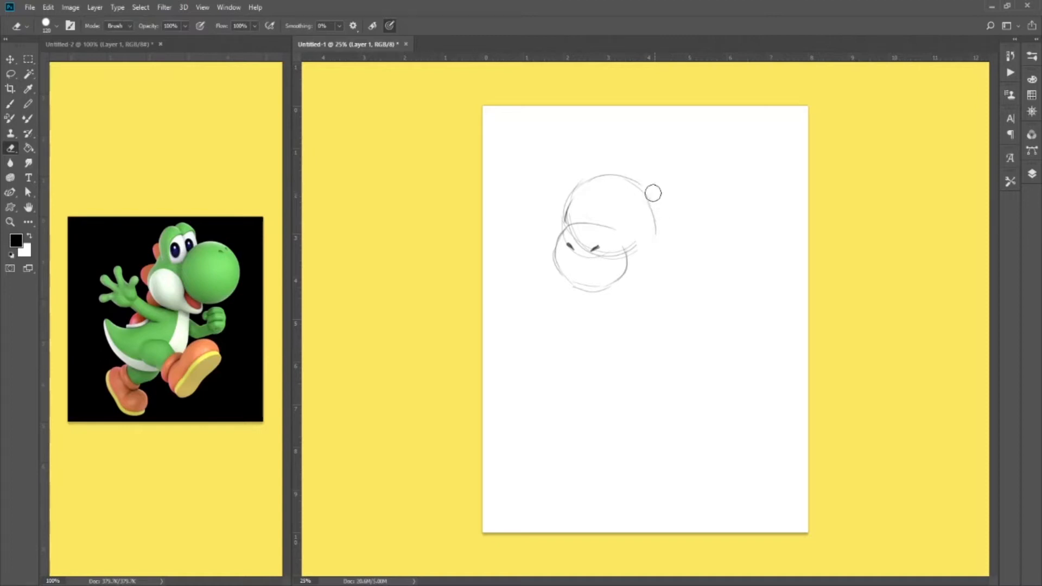
key(b)
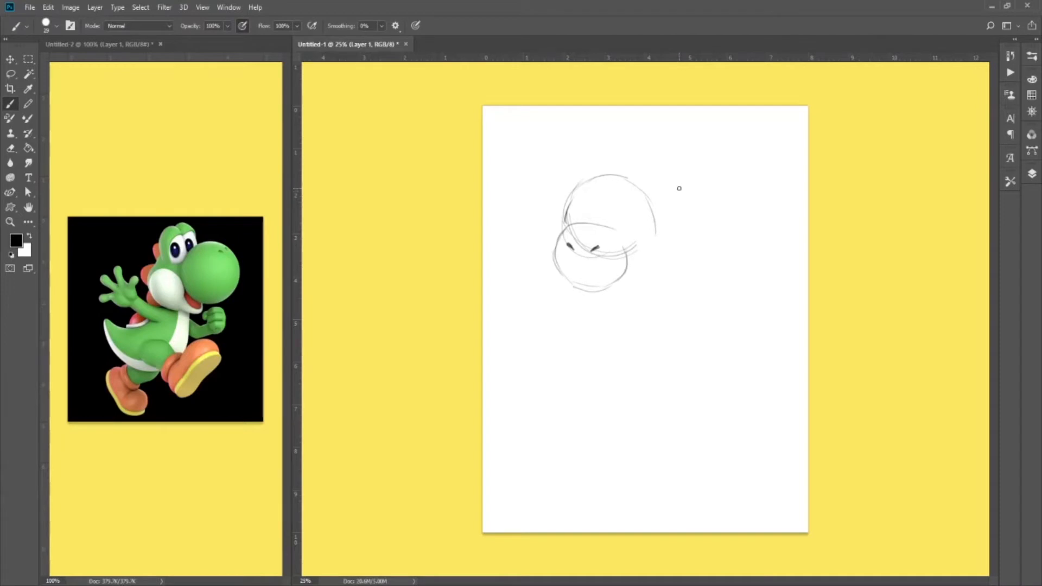
drag(655, 239, 649, 259)
Draw two tall oval eye outlines above the muzzle and erase the construction lines crossing the left eye and muzzle.
mouse_move(607, 220)
mouse_down()
mouse_move(624, 180)
mouse_move(639, 183)
mouse_up()
mouse_move(634, 184)
mouse_down()
mouse_move(637, 231)
mouse_move(566, 181)
mouse_move(562, 216)
mouse_up()
key(e)
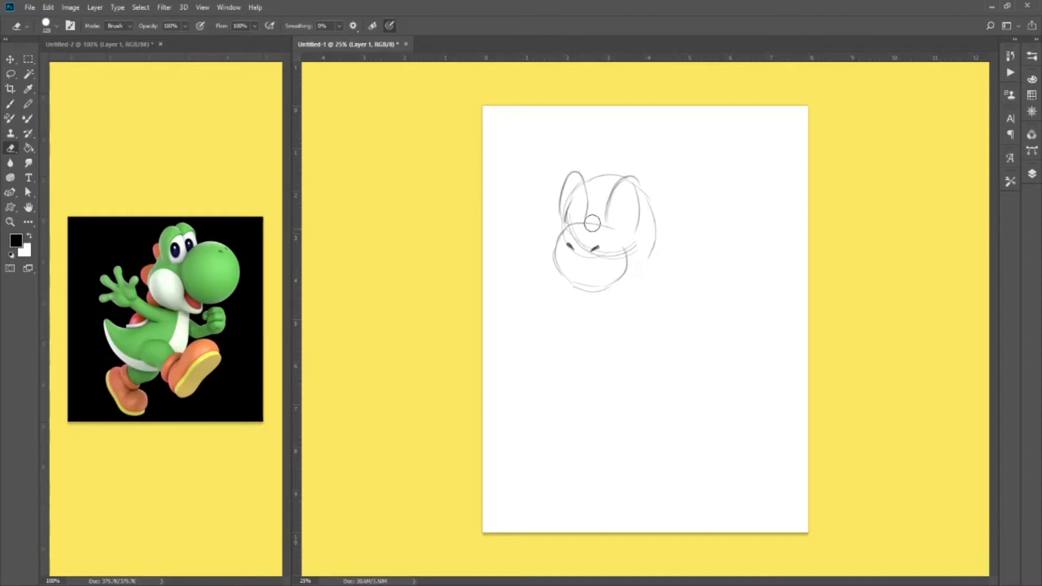
drag(569, 216, 577, 196)
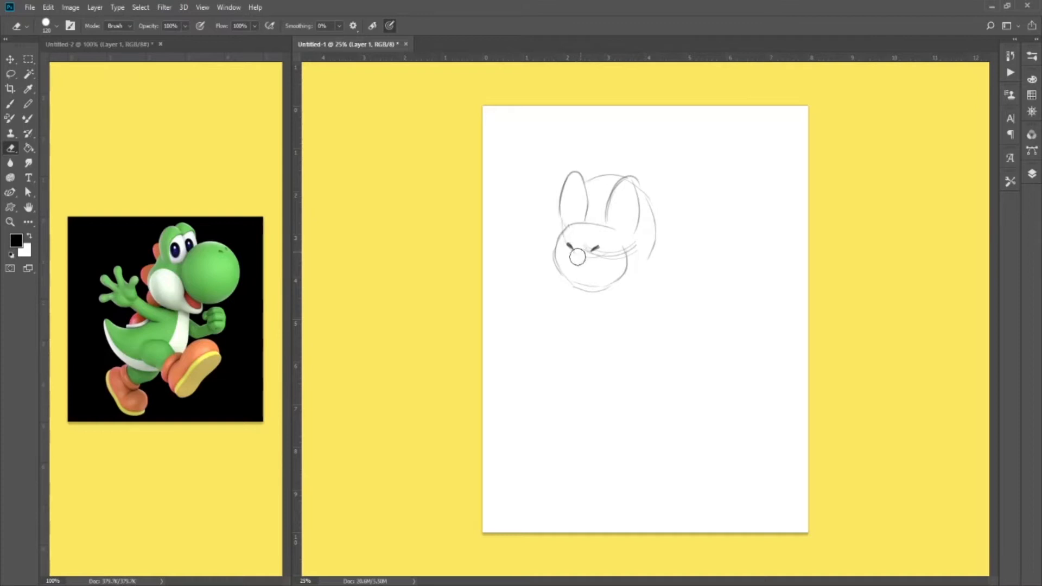
mouse_move(588, 248)
mouse_down()
mouse_move(623, 257)
mouse_move(636, 255)
mouse_move(631, 248)
mouse_up()
Add a mouth corner on the muzzle's right side and clean up the muzzle's lower-left outline.
key(b)
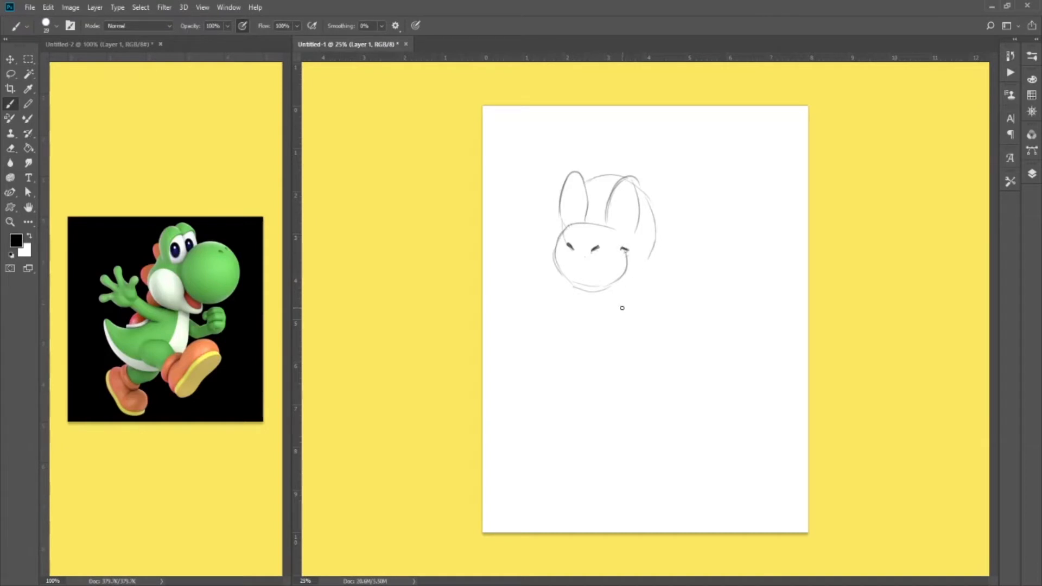
key(e)
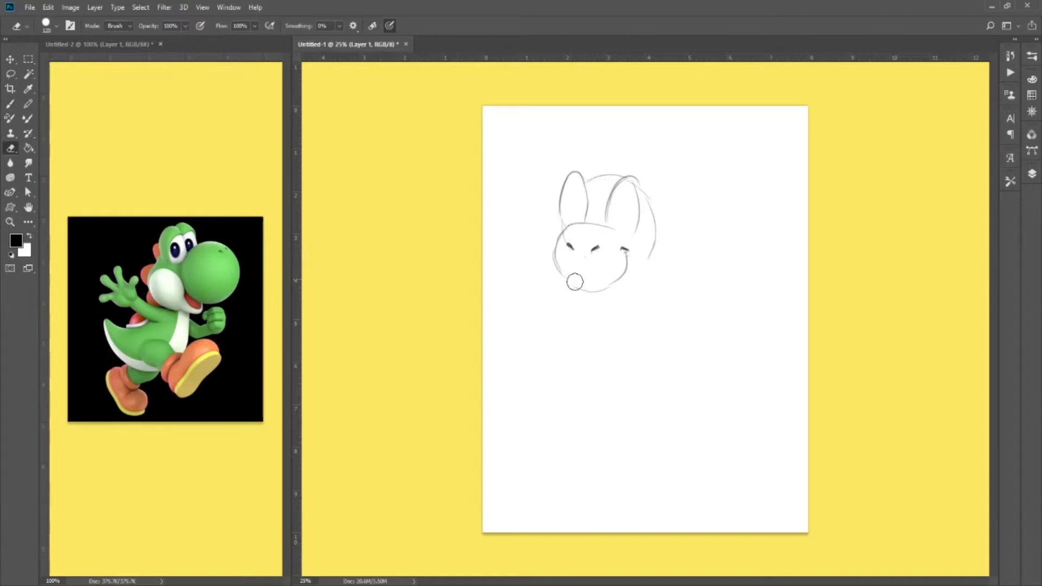
key(b)
drag(555, 250, 576, 287)
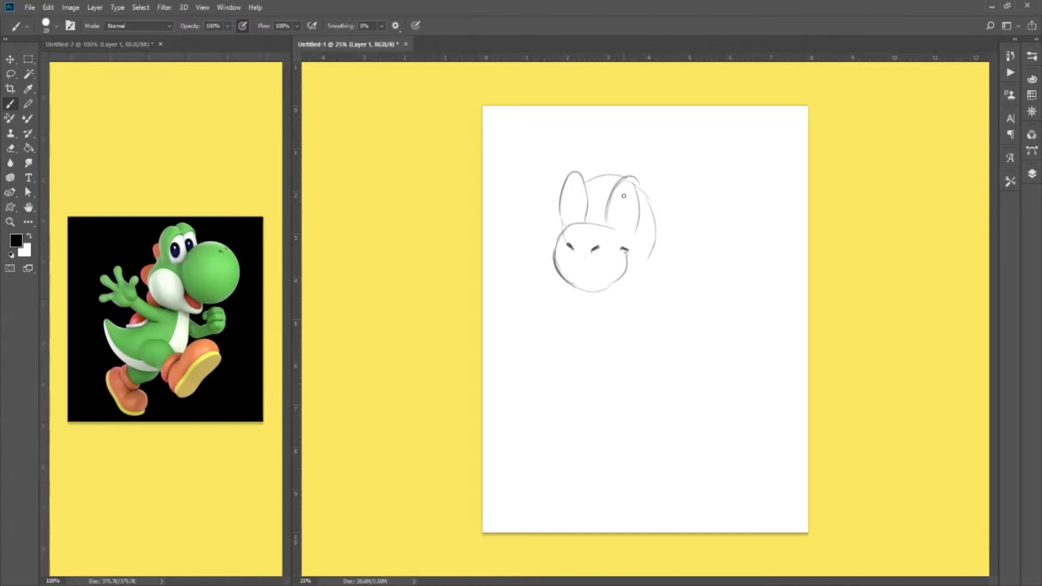
Draw the eyelid lines, fill the right eye's black pupil around a small highlight, and clean up that eye's top outline.
mouse_move(610, 202)
mouse_down()
mouse_move(627, 200)
mouse_move(638, 217)
mouse_up()
mouse_move(561, 199)
mouse_down()
mouse_move(618, 221)
mouse_move(617, 202)
mouse_move(612, 222)
mouse_move(611, 208)
mouse_move(625, 226)
mouse_move(631, 202)
mouse_move(617, 230)
mouse_move(616, 200)
mouse_move(623, 226)
mouse_move(619, 200)
mouse_up()
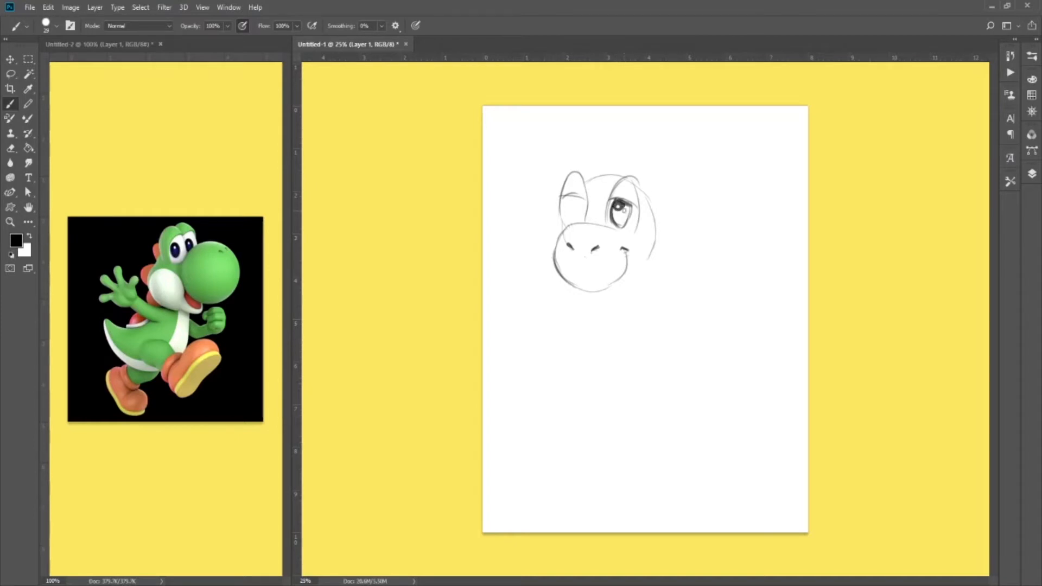
drag(624, 210, 624, 218)
drag(621, 204, 626, 219)
key(e)
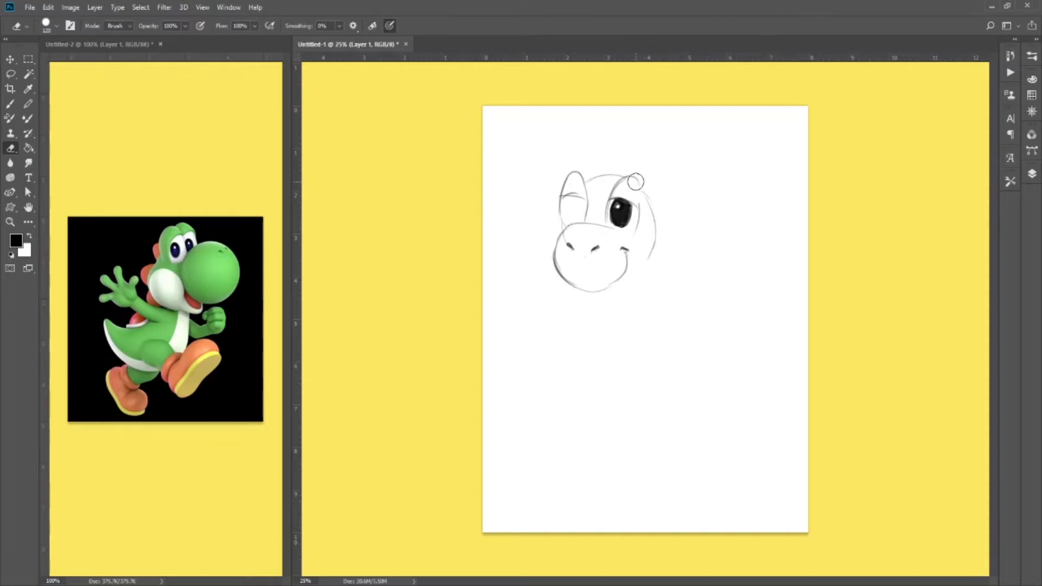
key(b)
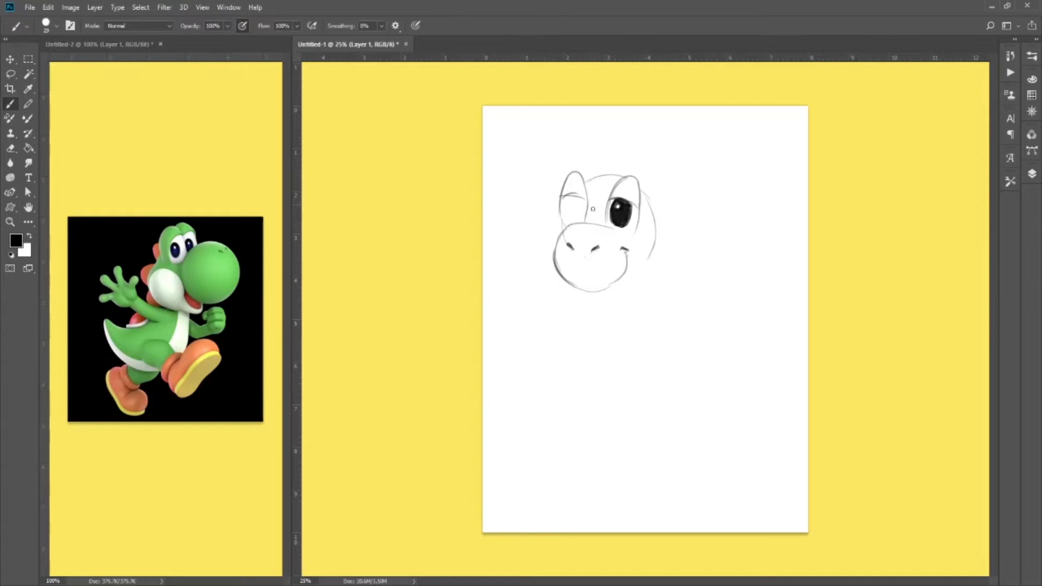
Fill in the left eye's black pupil, clean up the lines around that eye, and erase a small highlight in the pupil.
key(e)
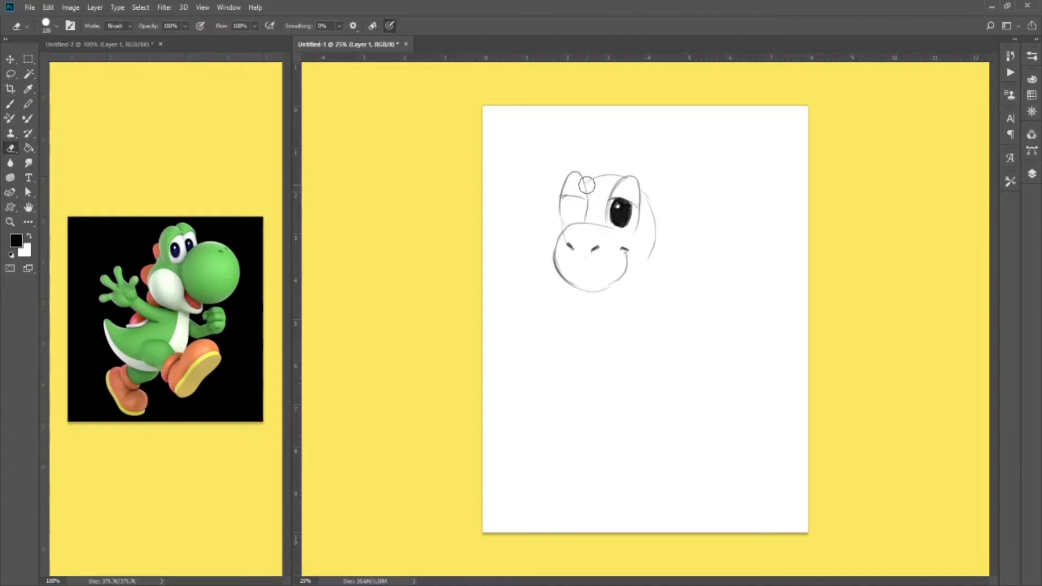
key(b)
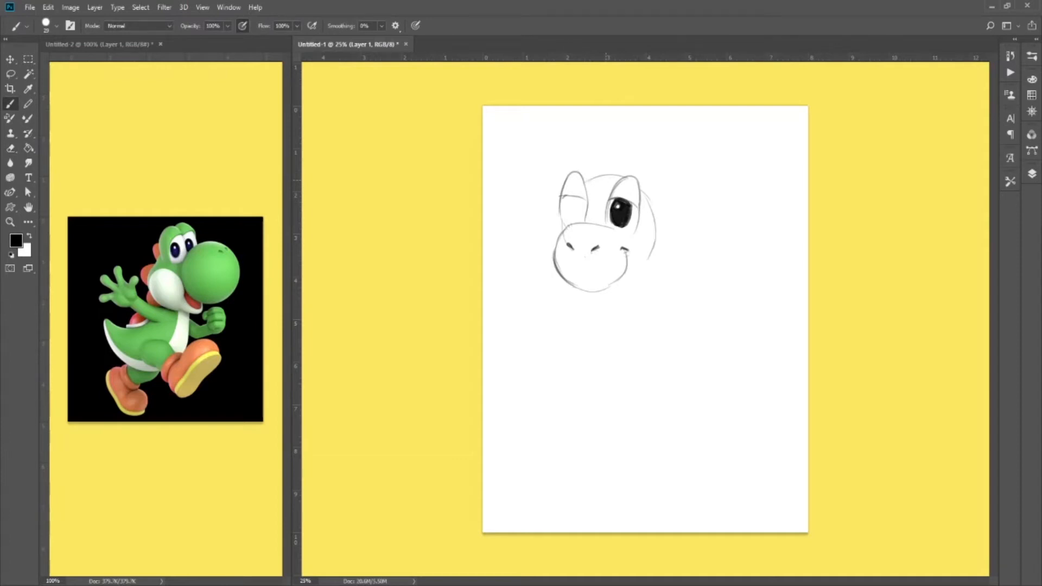
mouse_move(569, 197)
mouse_down()
mouse_move(567, 220)
mouse_move(584, 206)
mouse_move(568, 198)
mouse_move(568, 215)
mouse_move(580, 207)
mouse_move(570, 212)
mouse_up()
key(e)
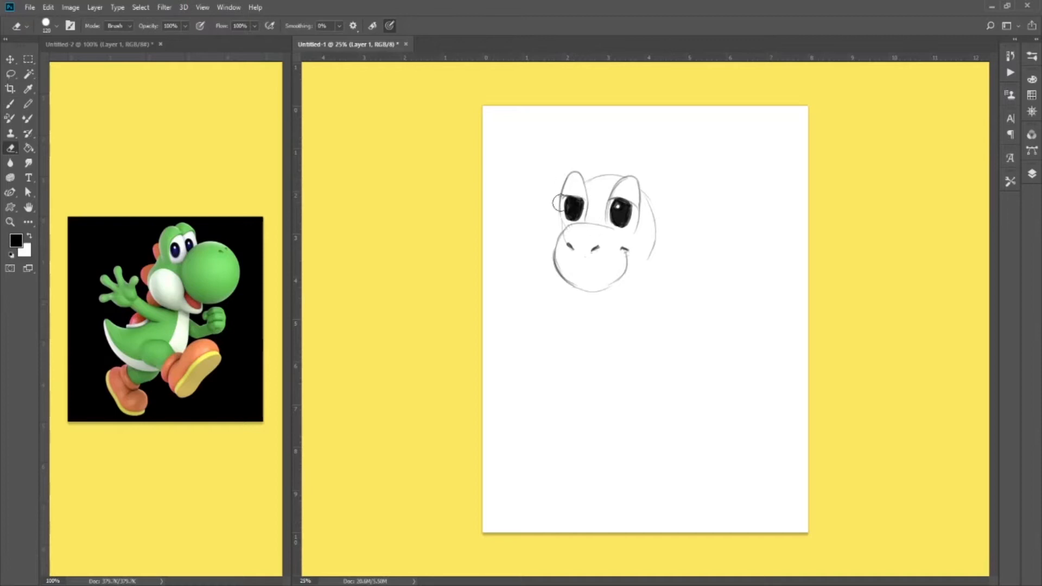
click(572, 203)
key(b)
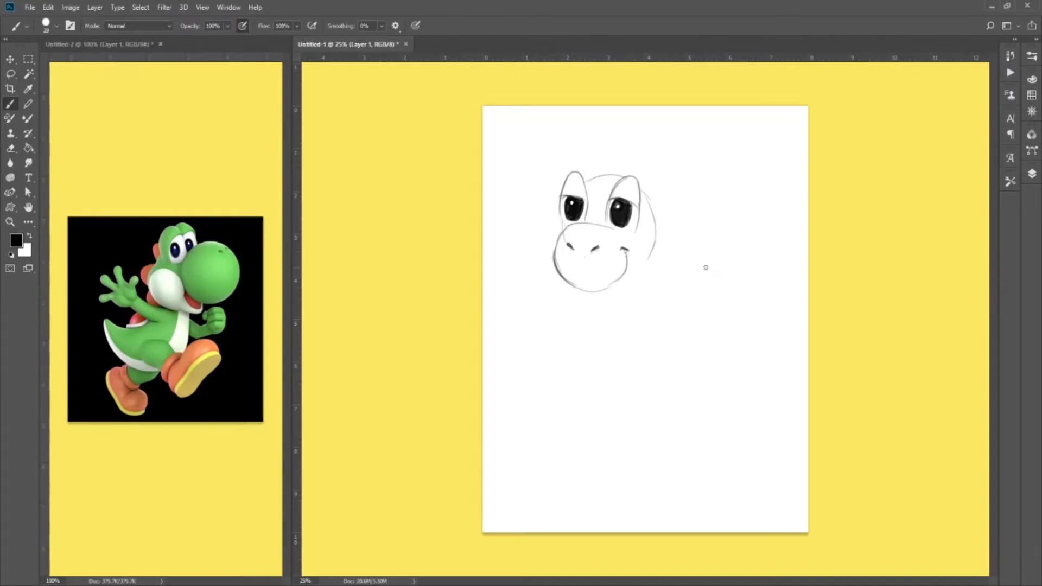
Scale the head sketch to about 73%, place it in the page's upper-left corner, and draw spikes along the back of the head.
key(ctrl+t)
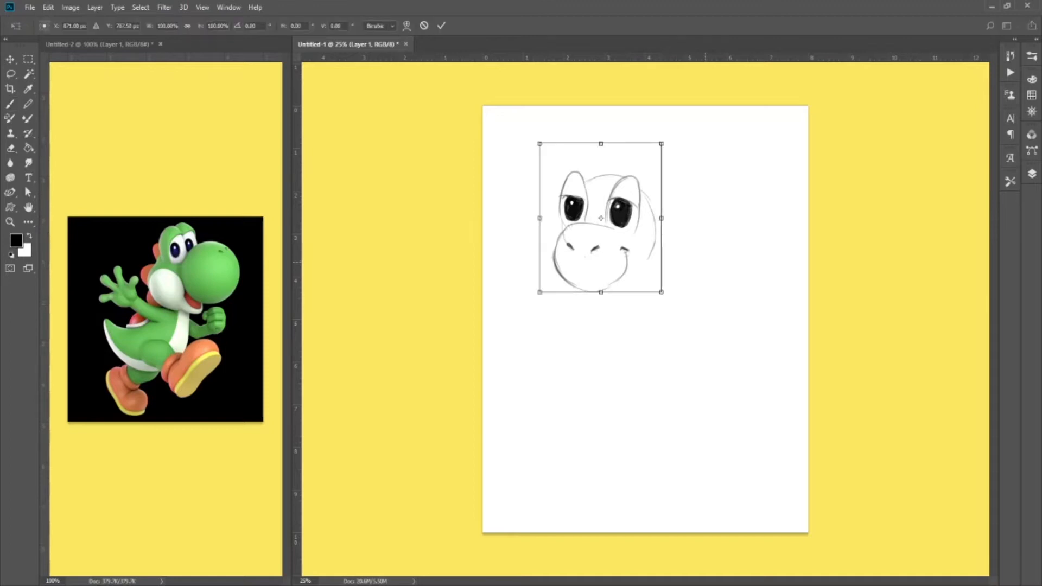
mouse_move(662, 293)
mouse_down()
mouse_move(586, 205)
mouse_move(562, 198)
mouse_up()
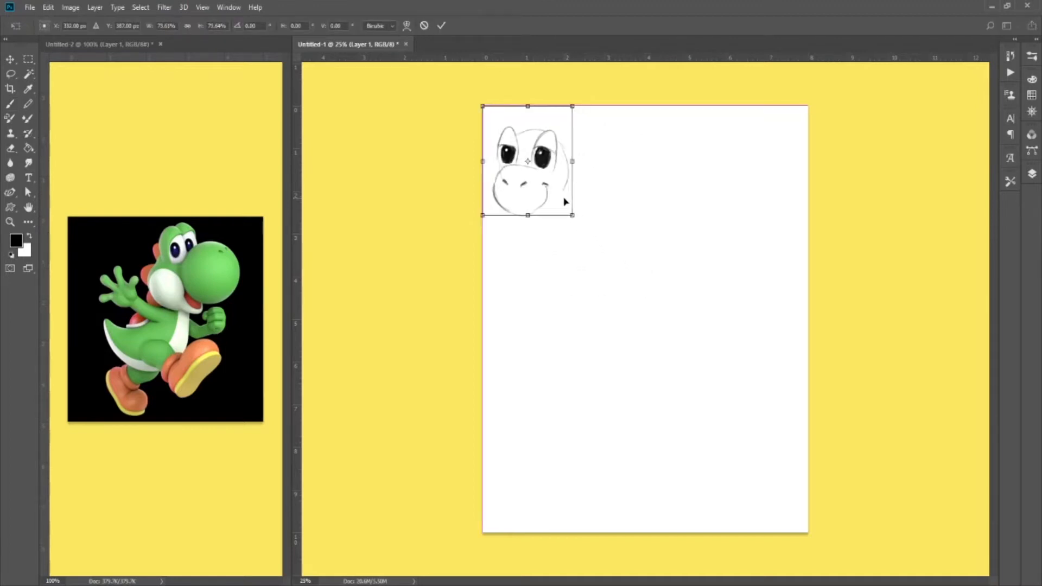
key(Return)
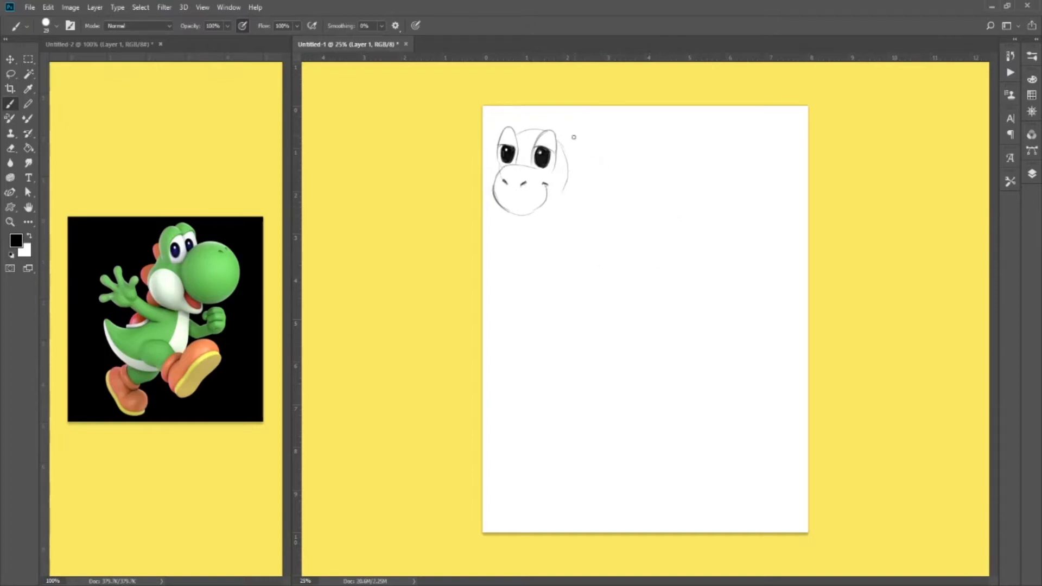
mouse_move(561, 144)
mouse_down()
mouse_move(577, 154)
mouse_move(571, 191)
mouse_up()
Draw a construction oval for a second head near the page's centre and sketch its narrow, realistic right eye.
mouse_move(601, 304)
mouse_down()
mouse_move(660, 286)
mouse_move(647, 259)
mouse_move(593, 260)
mouse_up()
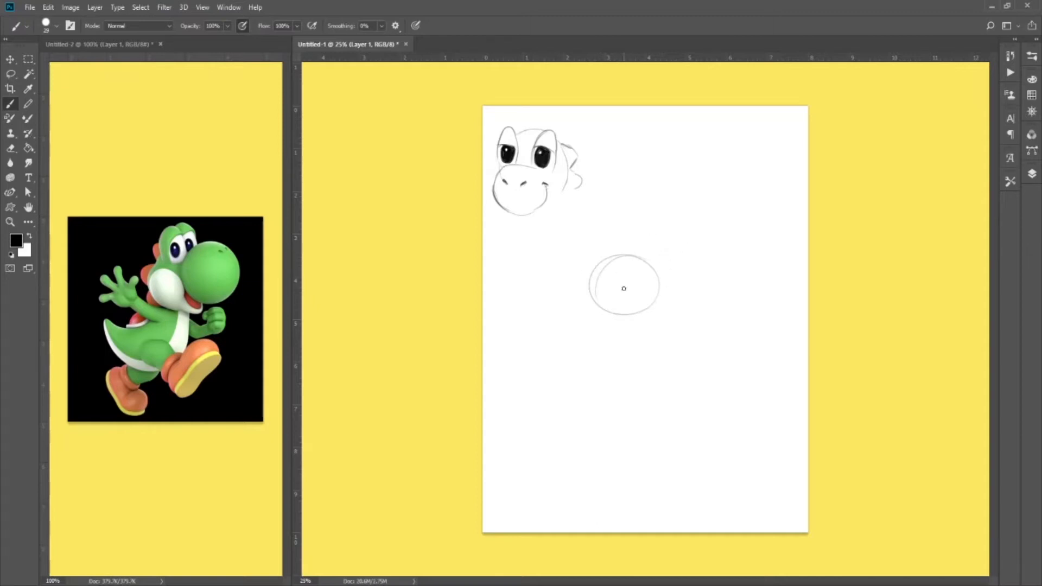
mouse_move(624, 289)
mouse_down()
mouse_move(633, 282)
mouse_move(628, 288)
mouse_up()
drag(630, 288, 634, 283)
Draw the second head's matching narrow left eye at the left edge of the construction oval.
key(ctrl+equal)
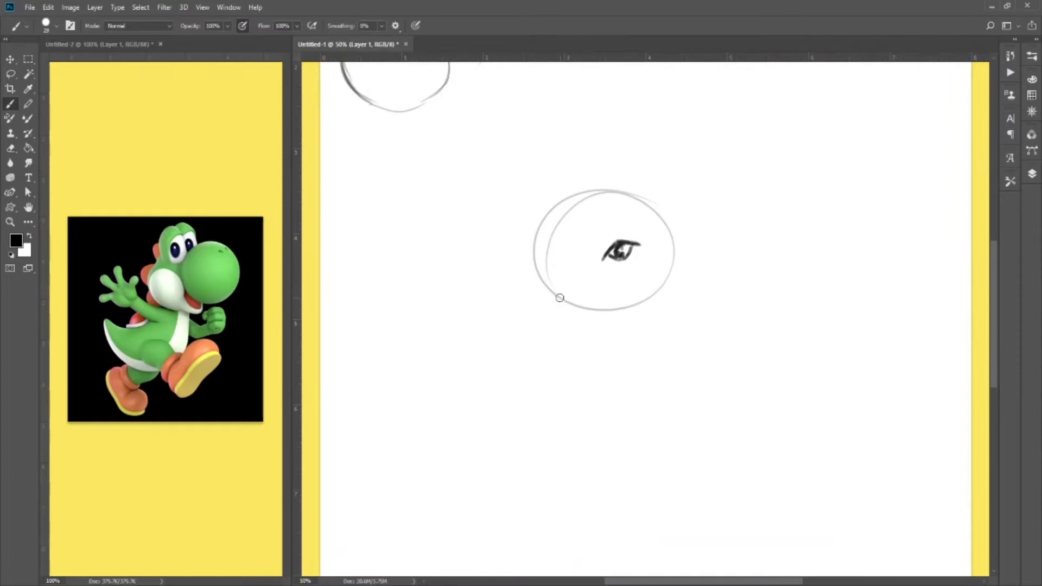
drag(517, 270, 597, 284)
key(ctrl+z)
drag(566, 290, 568, 284)
key(e)
key(b)
drag(541, 241, 559, 263)
drag(547, 245, 548, 252)
Erase the construction lines above the second head's left eye and extend the outer corner of its upper lid.
key(e)
mouse_move(545, 237)
mouse_down()
mouse_move(522, 232)
mouse_move(547, 233)
mouse_up()
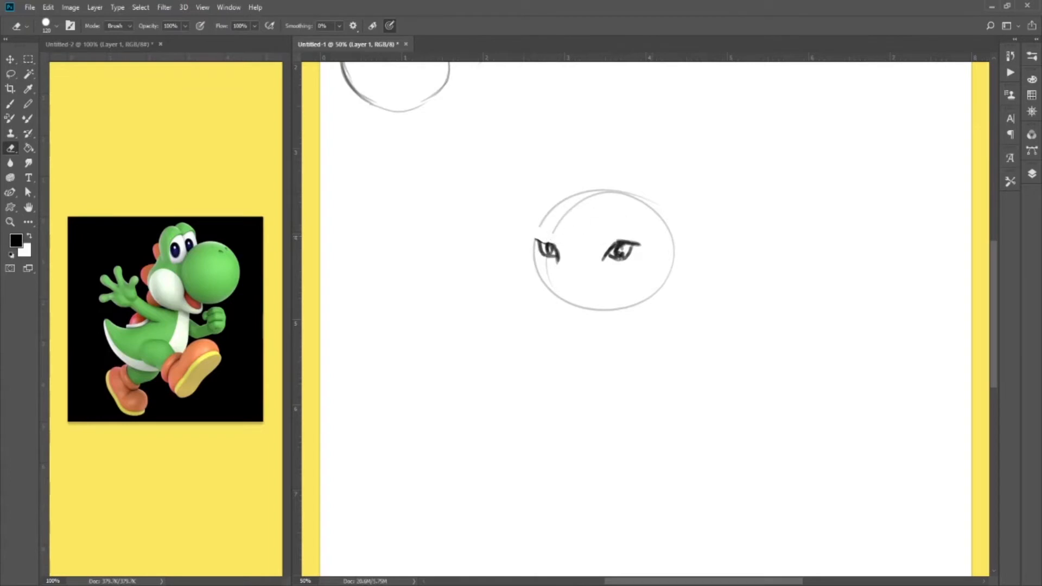
key(b)
drag(541, 242, 531, 240)
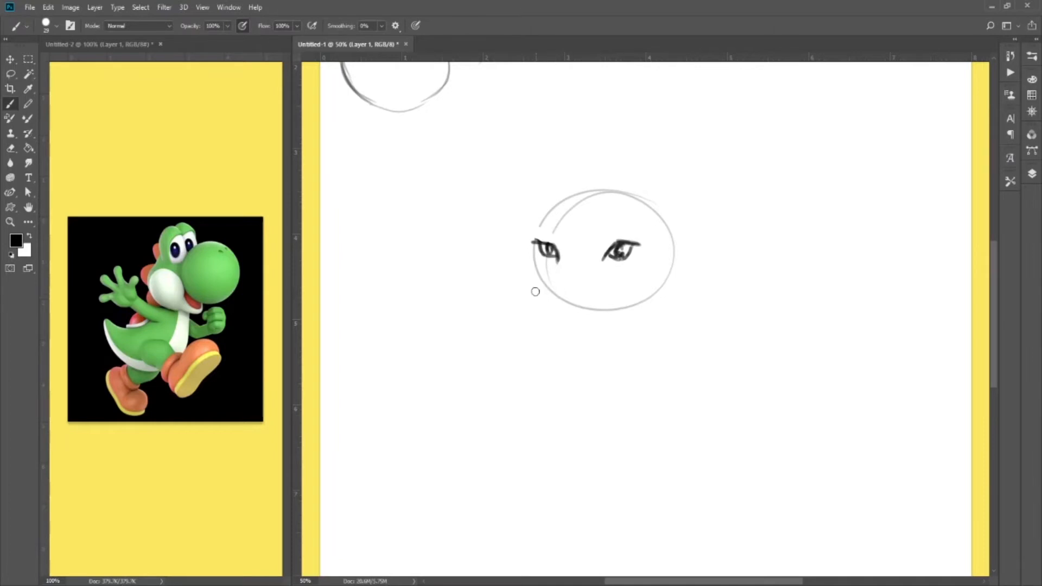
Draw the second head's upper muzzle outline from below the left eye around to the right cheek.
mouse_move(532, 285)
mouse_down()
mouse_move(548, 315)
mouse_move(604, 327)
mouse_move(542, 310)
mouse_move(518, 277)
mouse_up()
key(e)
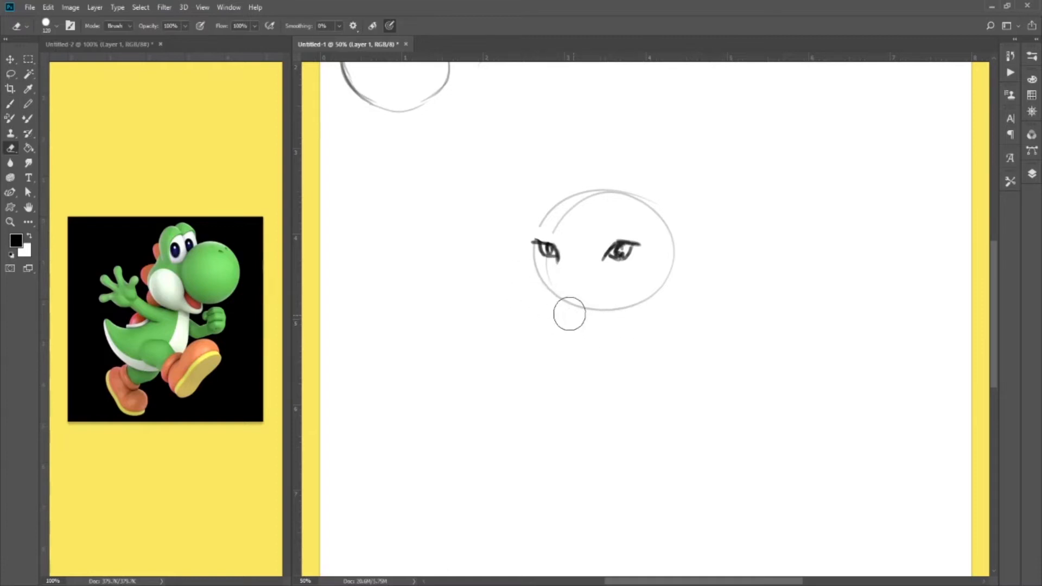
key(b)
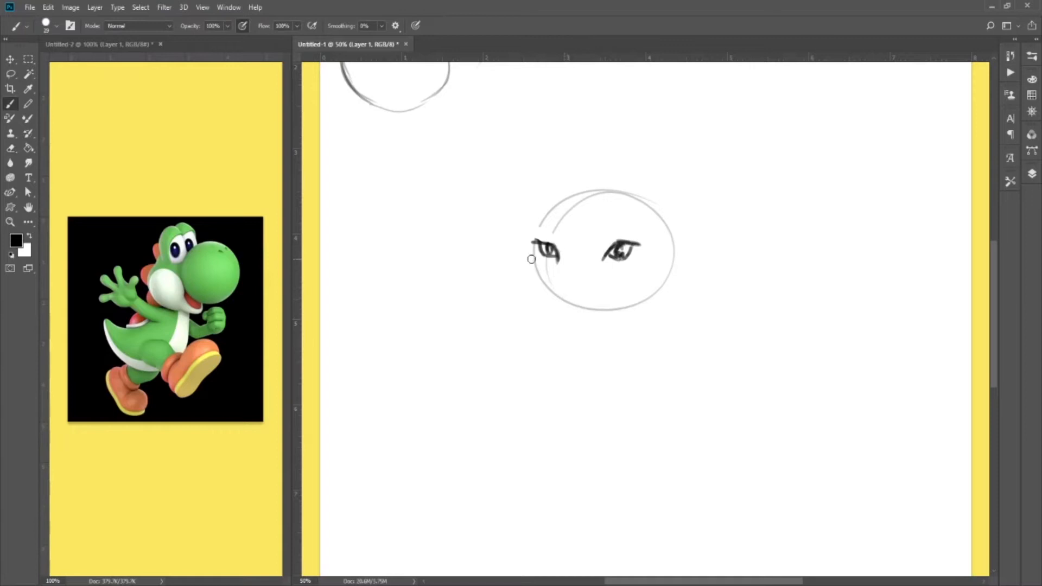
mouse_move(539, 266)
mouse_down()
mouse_move(532, 305)
mouse_move(547, 322)
mouse_move(606, 327)
mouse_move(631, 317)
mouse_move(657, 264)
mouse_up()
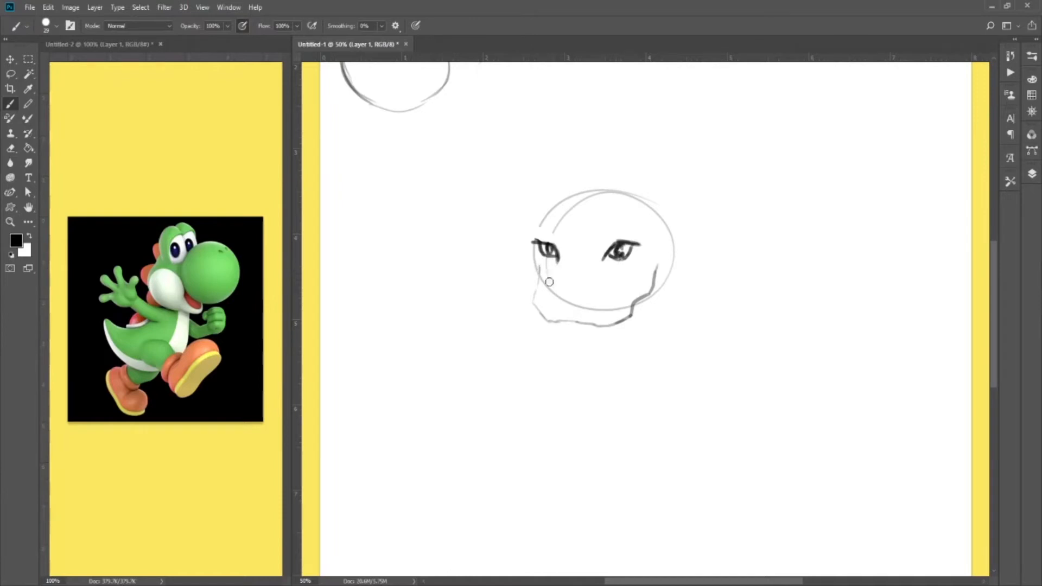
Erase the construction lines crossing the muzzle and draw two slanted nostrils at its front.
key(e)
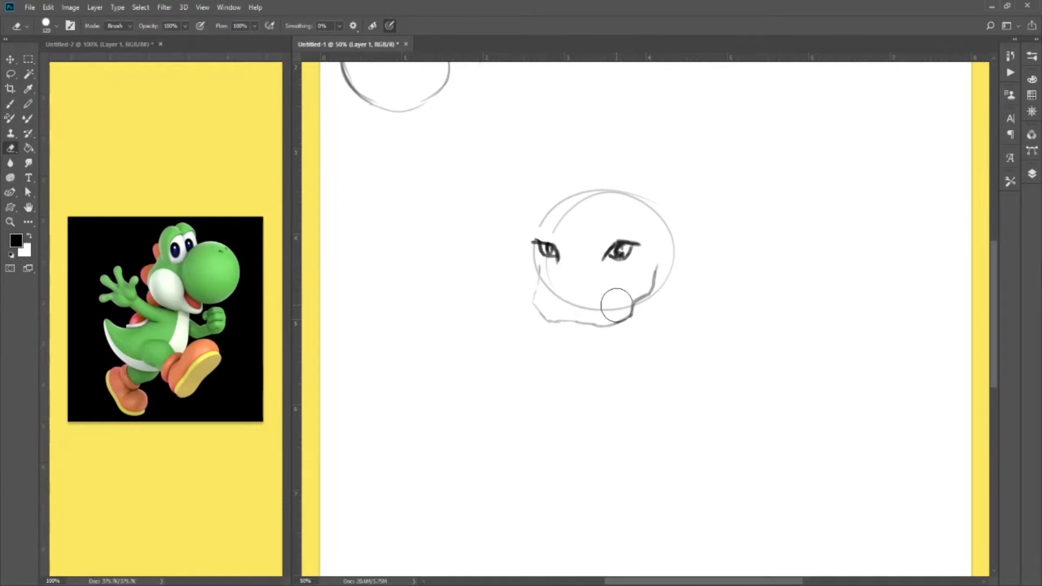
mouse_move(618, 308)
mouse_down()
mouse_move(571, 298)
mouse_move(545, 274)
mouse_move(554, 272)
mouse_up()
key(b)
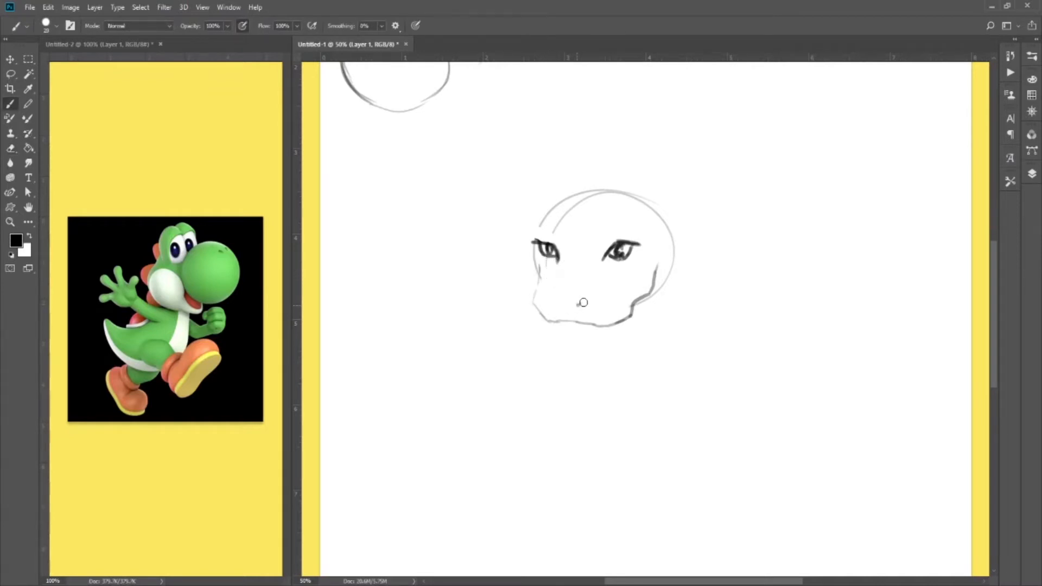
mouse_move(578, 306)
mouse_down()
mouse_move(585, 303)
mouse_move(551, 304)
mouse_up()
Erase the stray construction arc at the second head's crown and draw curved brow lines above both eyes.
key(e)
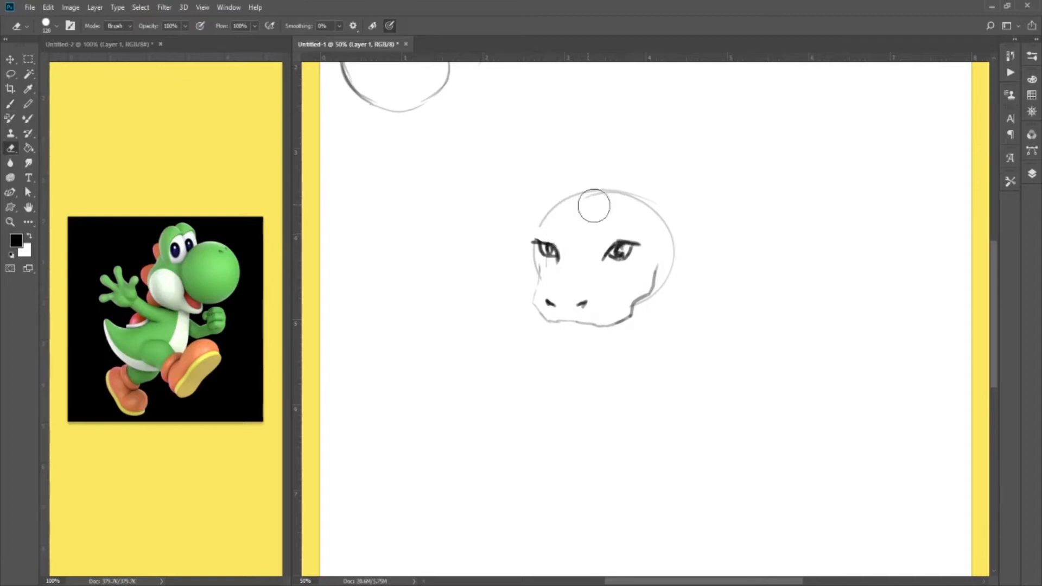
key(b)
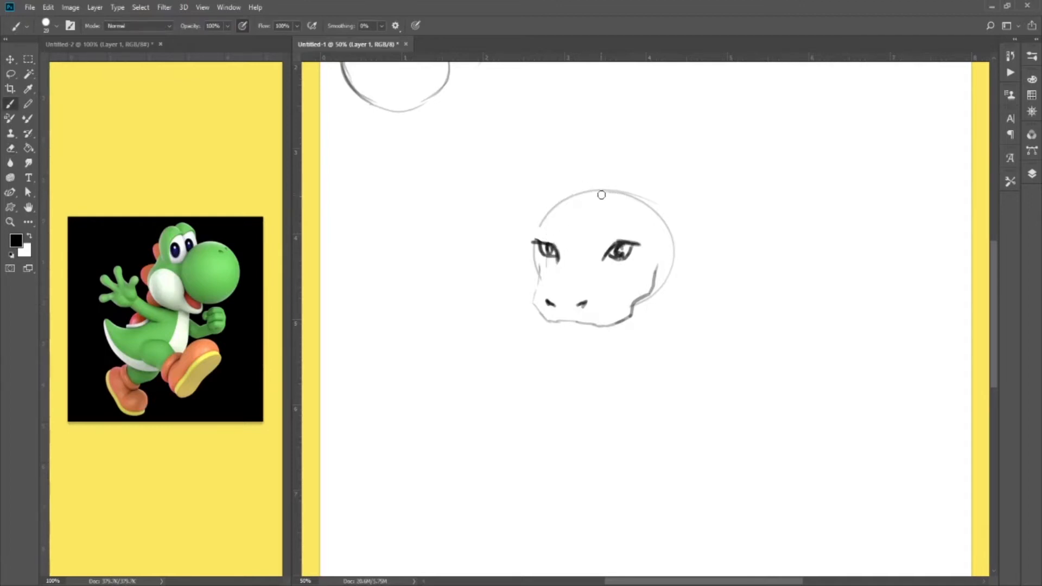
key(e)
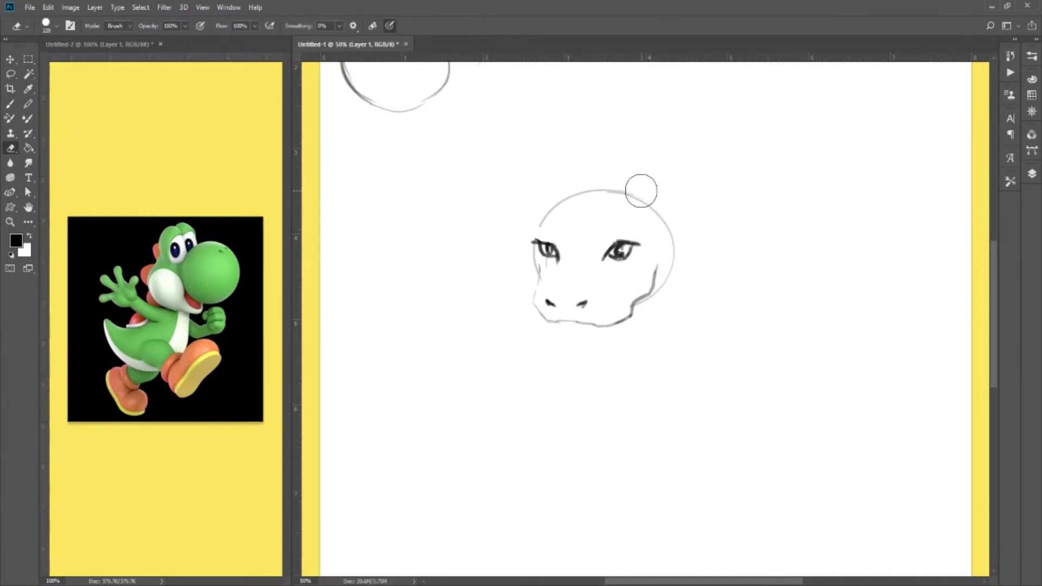
key(b)
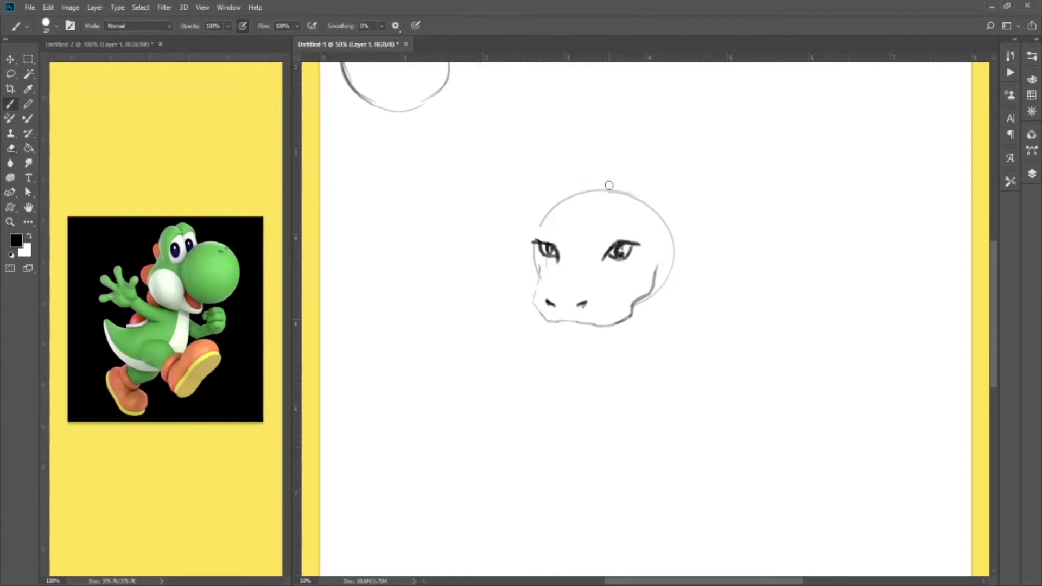
mouse_move(594, 253)
mouse_down()
mouse_move(612, 229)
mouse_move(628, 235)
mouse_up()
drag(562, 249, 541, 230)
Darken the muzzle's left side and lower edge, and draw an open lower jaw from the right cheek beneath the muzzle.
drag(540, 267, 535, 300)
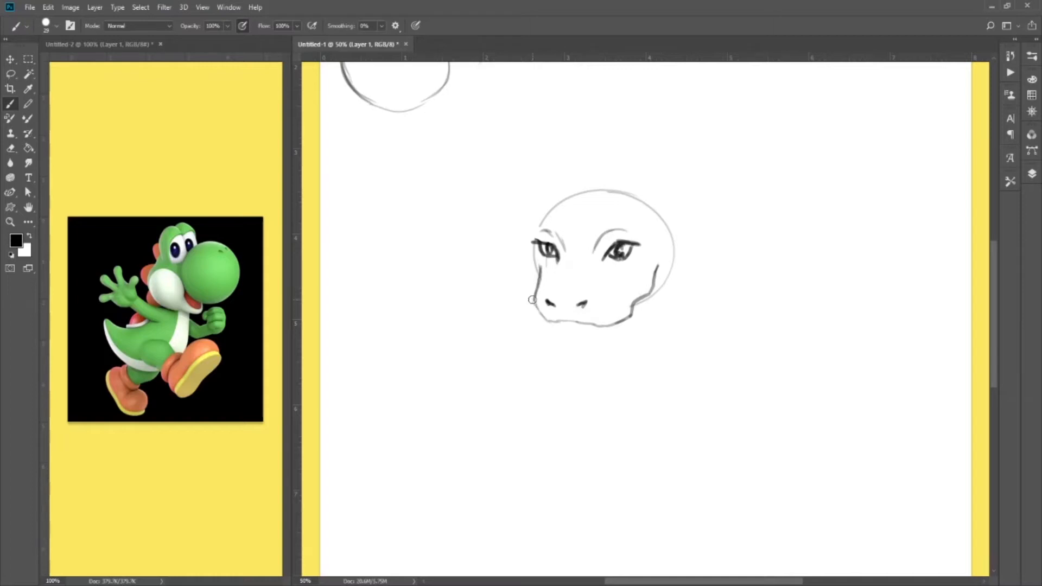
mouse_move(535, 301)
mouse_down()
mouse_move(546, 320)
mouse_move(604, 327)
mouse_move(628, 317)
mouse_up()
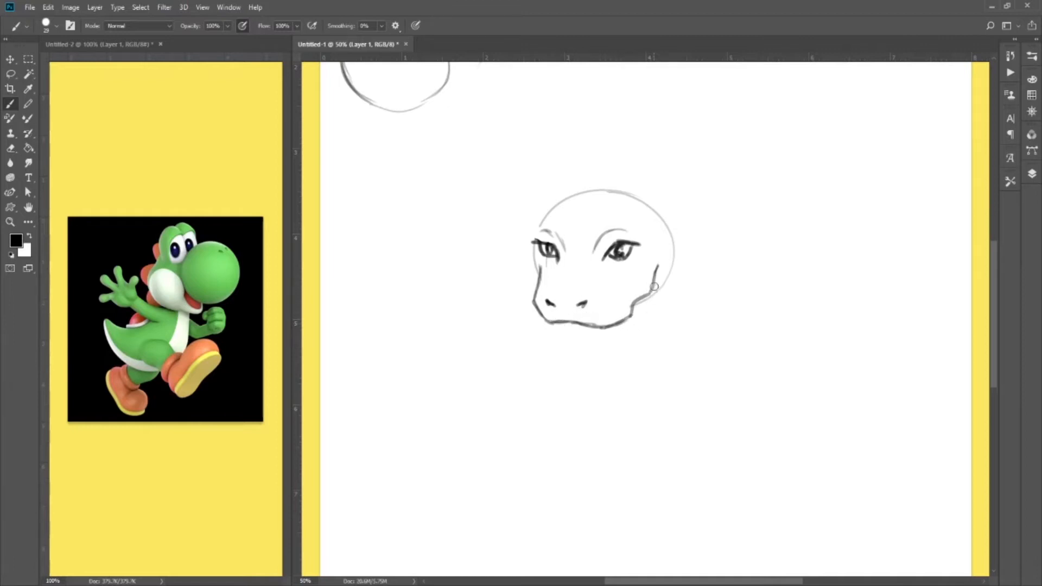
mouse_move(657, 270)
mouse_down()
mouse_move(653, 311)
mouse_move(633, 343)
mouse_up()
mouse_move(561, 326)
mouse_down()
mouse_move(566, 343)
mouse_move(591, 357)
mouse_move(619, 359)
mouse_move(633, 342)
mouse_up()
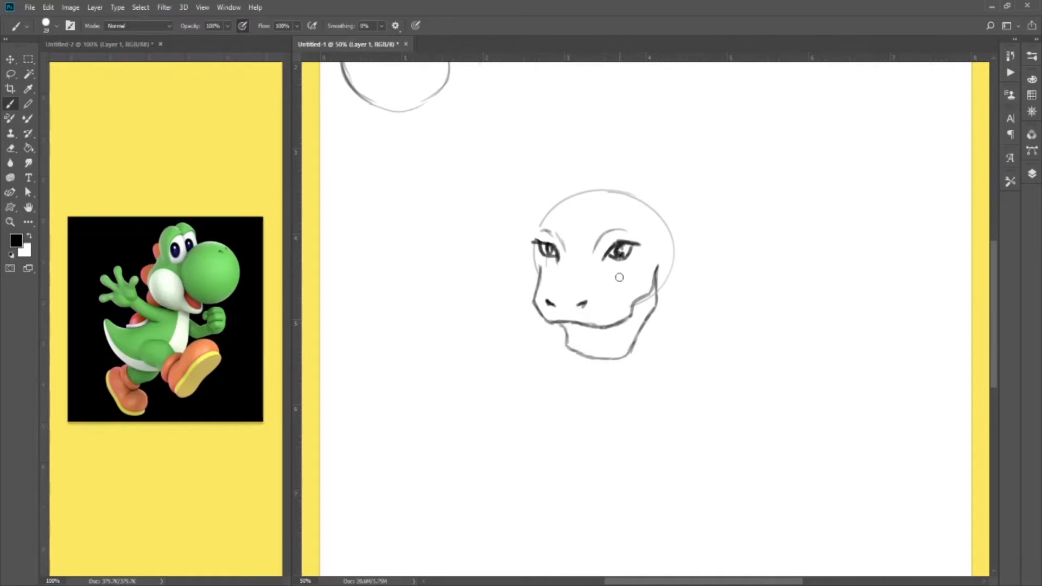
mouse_move(623, 269)
mouse_down()
mouse_move(629, 296)
mouse_move(661, 314)
mouse_move(669, 295)
mouse_move(651, 264)
mouse_move(648, 299)
mouse_up()
key(e)
key(ctrl+z)
key(ctrl+z)
key(ctrl+z)
key(ctrl+z)
key(ctrl+z)
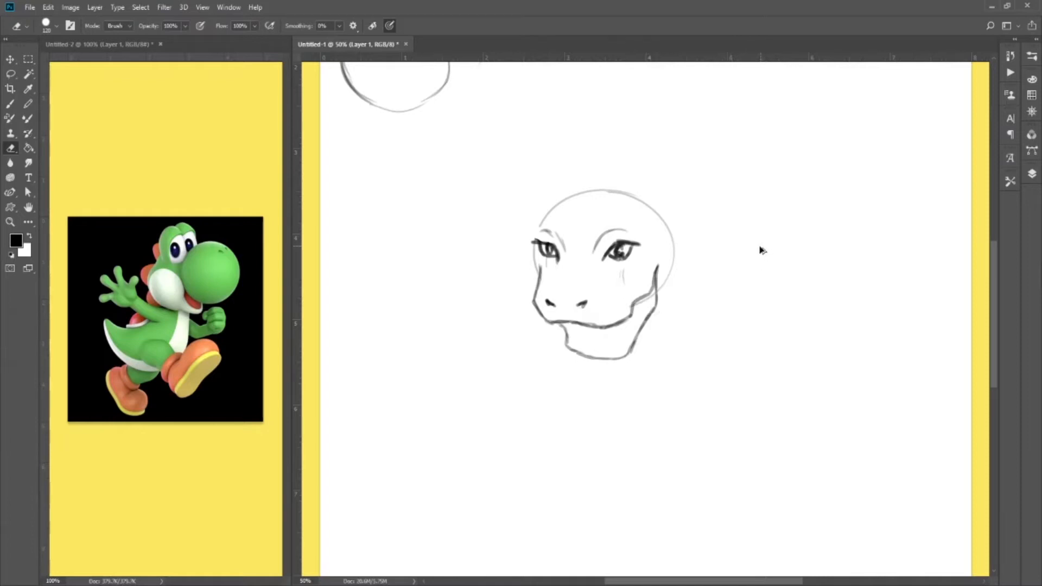
Darken the second head's outline along both sides of the skull and add a small pointed spike at its upper right.
key(b)
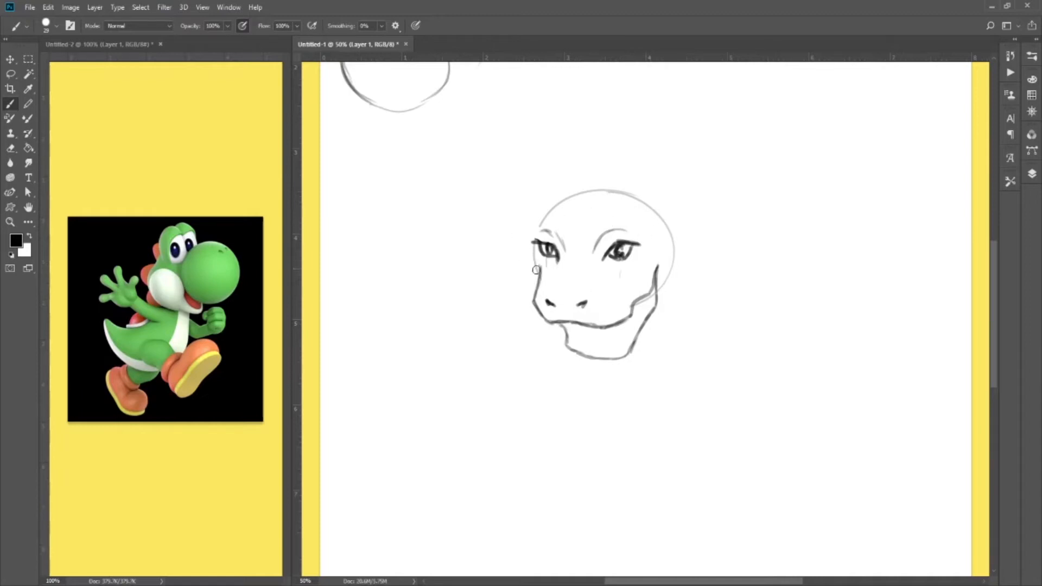
mouse_move(539, 279)
mouse_down()
mouse_move(540, 215)
mouse_move(574, 198)
mouse_move(559, 196)
mouse_move(629, 193)
mouse_up()
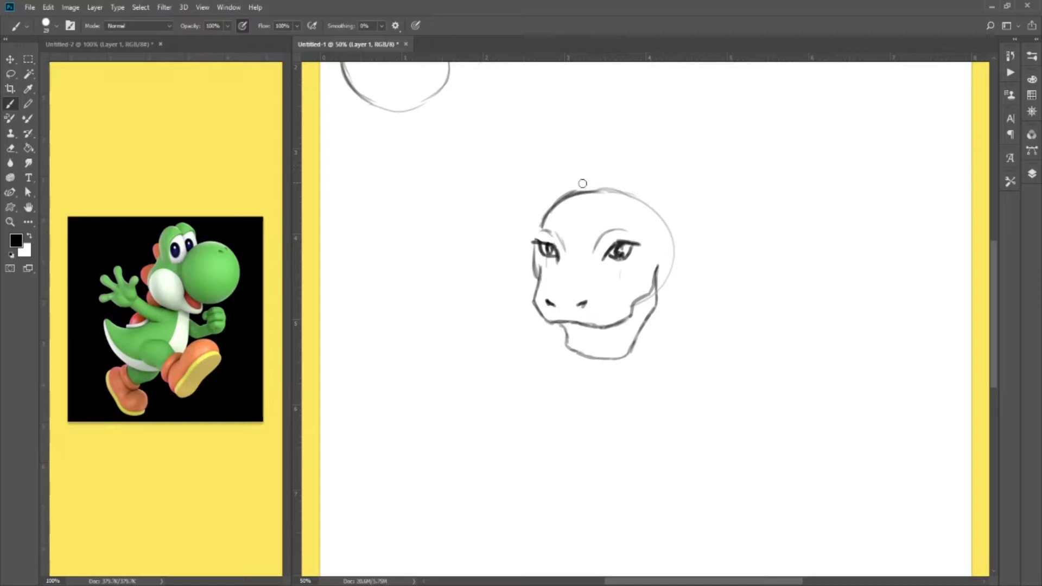
key(e)
key(b)
drag(622, 194, 654, 227)
key(e)
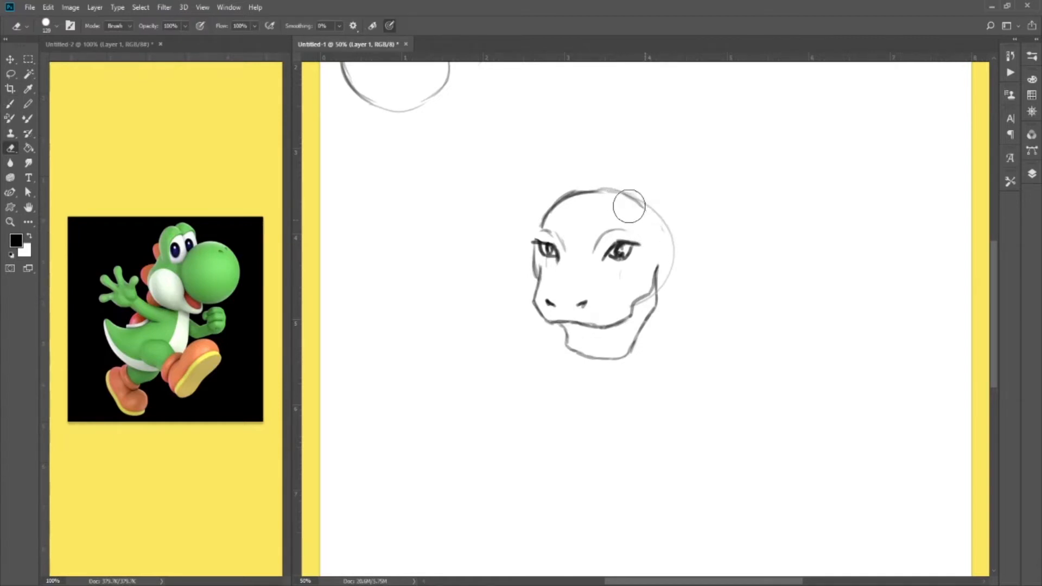
key(b)
mouse_move(628, 196)
mouse_down()
mouse_move(673, 237)
mouse_move(670, 269)
mouse_move(675, 237)
mouse_move(671, 271)
mouse_up()
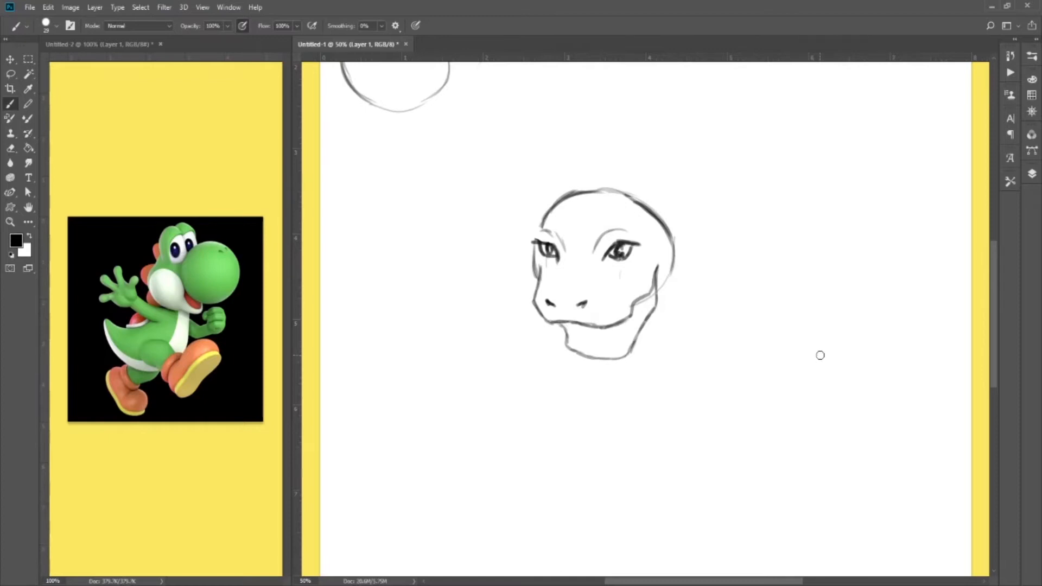
mouse_move(652, 207)
mouse_down()
mouse_move(681, 212)
mouse_move(673, 208)
mouse_move(673, 246)
mouse_up()
Lasso the second head, move it up and slightly right on the page, and clear the selection.
key(ctrl+minus)
key(ctrl+minus)
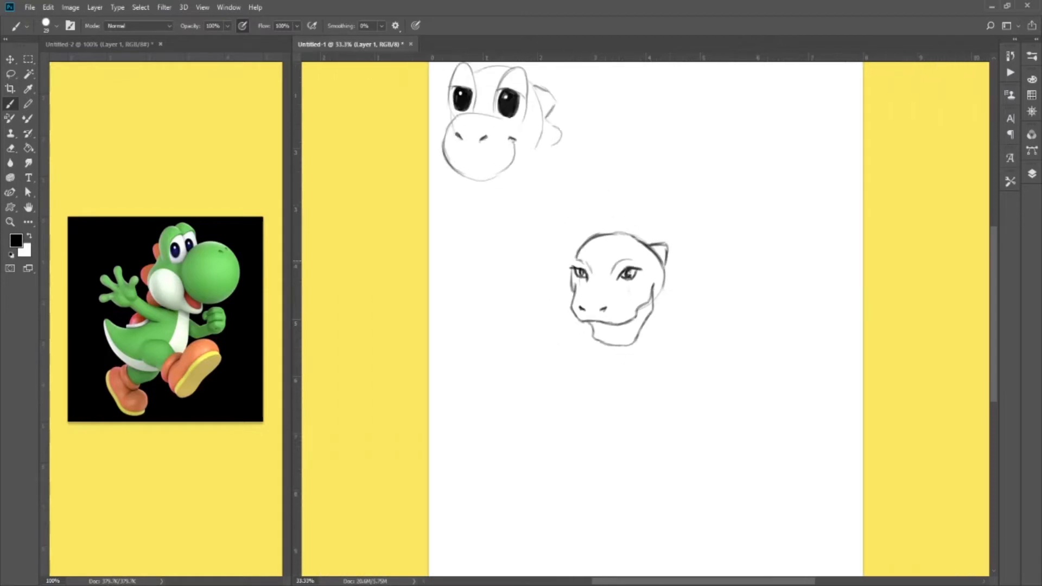
key(l)
mouse_move(619, 376)
mouse_down()
mouse_move(582, 228)
mouse_move(670, 386)
mouse_move(615, 378)
mouse_up()
key(ctrl+t)
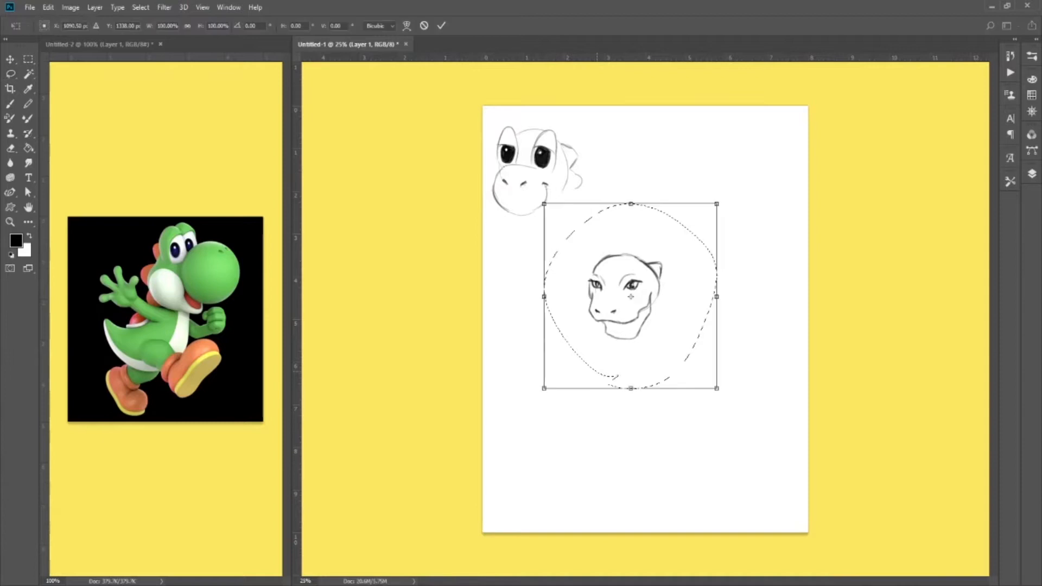
drag(629, 342, 651, 293)
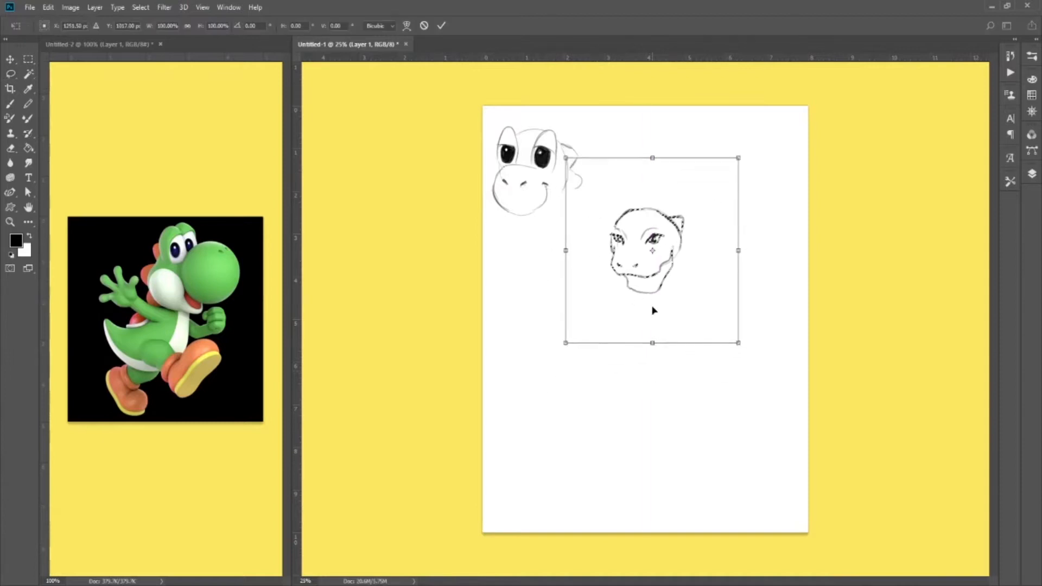
key(Return)
key(ctrl+d)
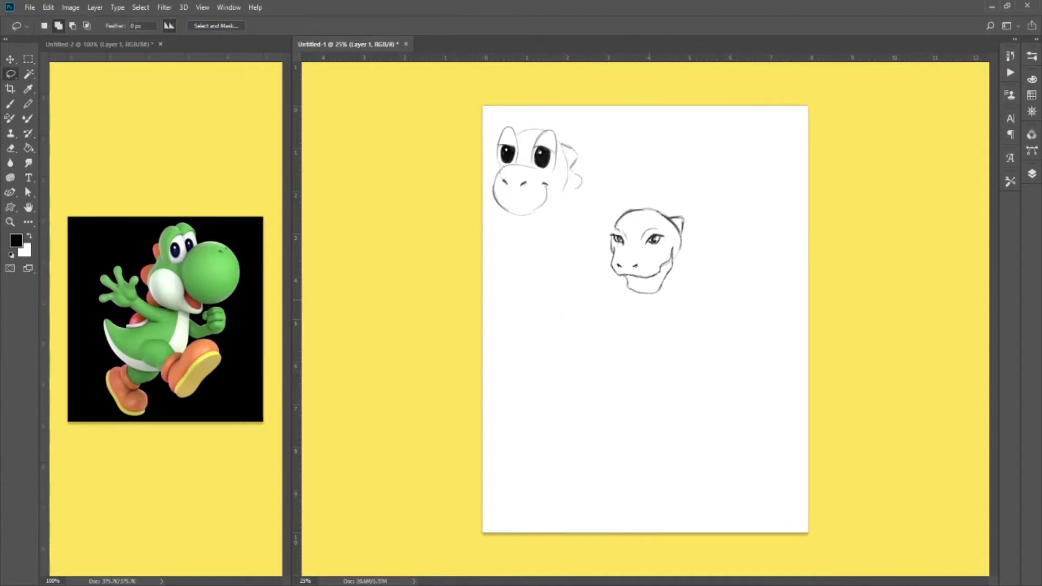
Strengthen the back edge of the second head and draw an outer lower-jaw outline beneath the open mouth.
key(b)
drag(682, 243, 678, 267)
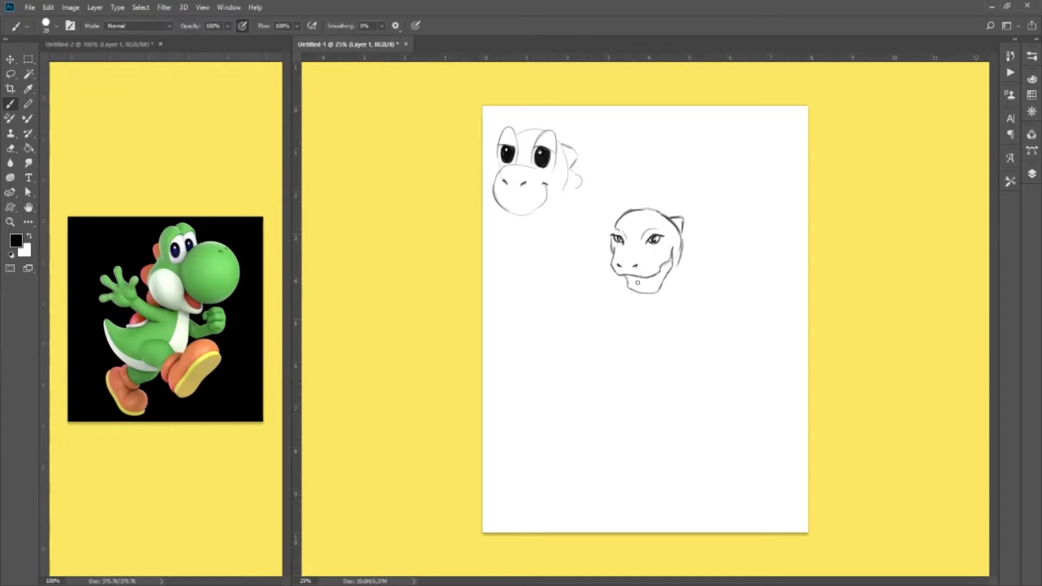
drag(623, 276, 628, 295)
key(e)
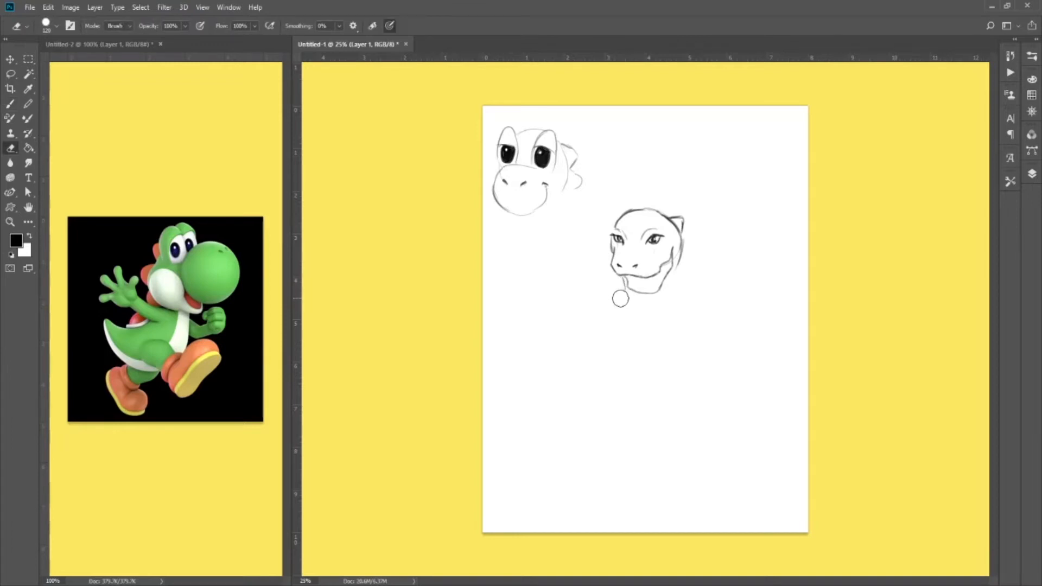
key(b)
mouse_move(634, 296)
mouse_down()
mouse_move(654, 303)
mouse_move(677, 265)
mouse_up()
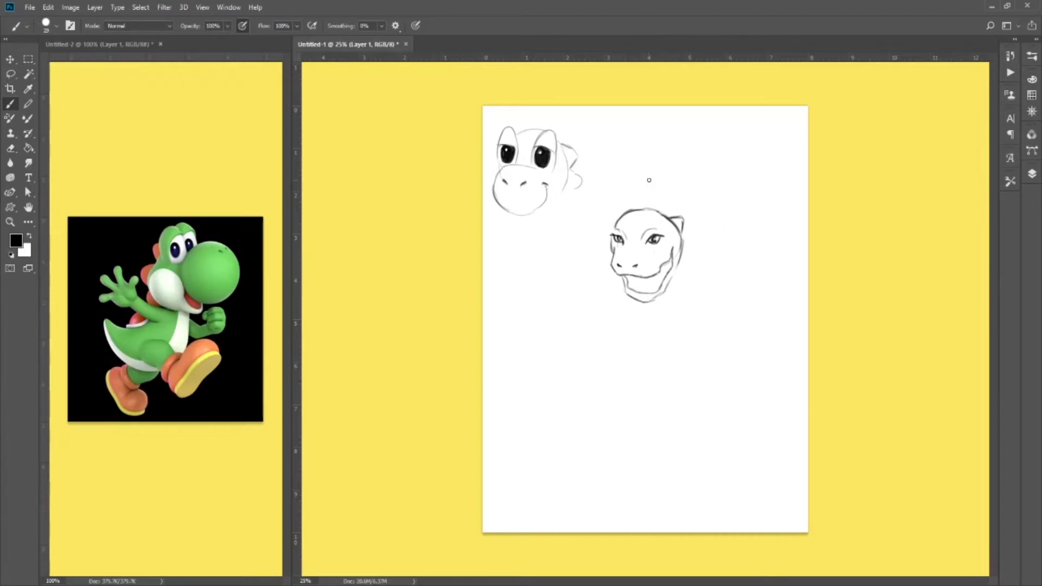
drag(680, 262, 755, 334)
key(ctrl+z)
key(ctrl+z)
key(ctrl+z)
key(ctrl+z)
Draw the back-of-neck line below the second head with another pointed spike behind it.
drag(681, 262, 688, 286)
mouse_move(682, 255)
mouse_down()
mouse_move(695, 262)
mouse_move(687, 281)
mouse_move(711, 298)
mouse_up()
mouse_move(679, 331)
mouse_down()
mouse_move(683, 294)
mouse_move(651, 315)
mouse_move(649, 345)
mouse_up()
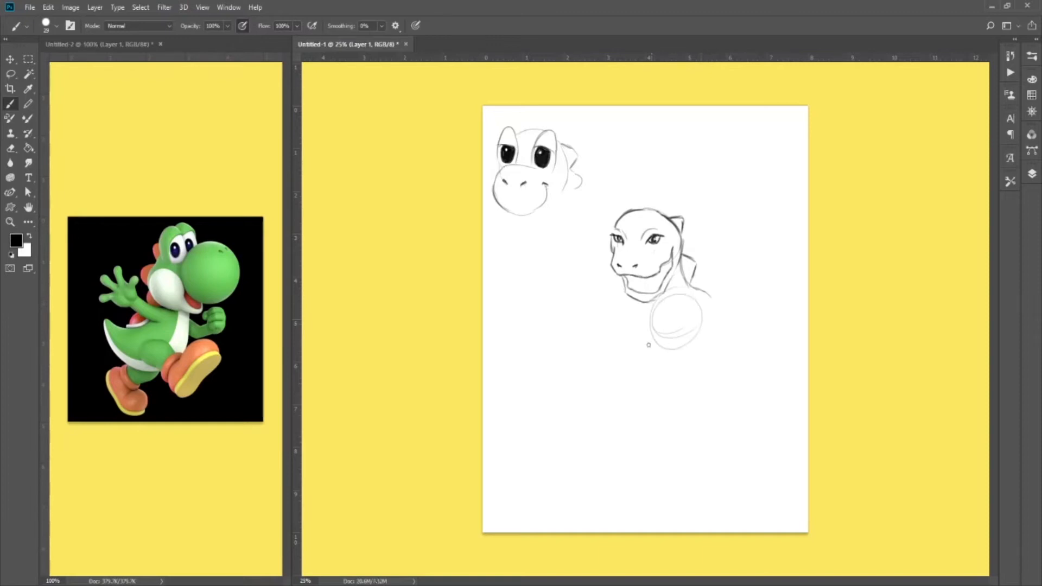
key(ctrl+z)
key(ctrl+z)
key(e)
mouse_move(684, 289)
mouse_down()
mouse_move(703, 293)
mouse_move(716, 274)
mouse_move(728, 344)
mouse_move(768, 422)
mouse_up()
key(b)
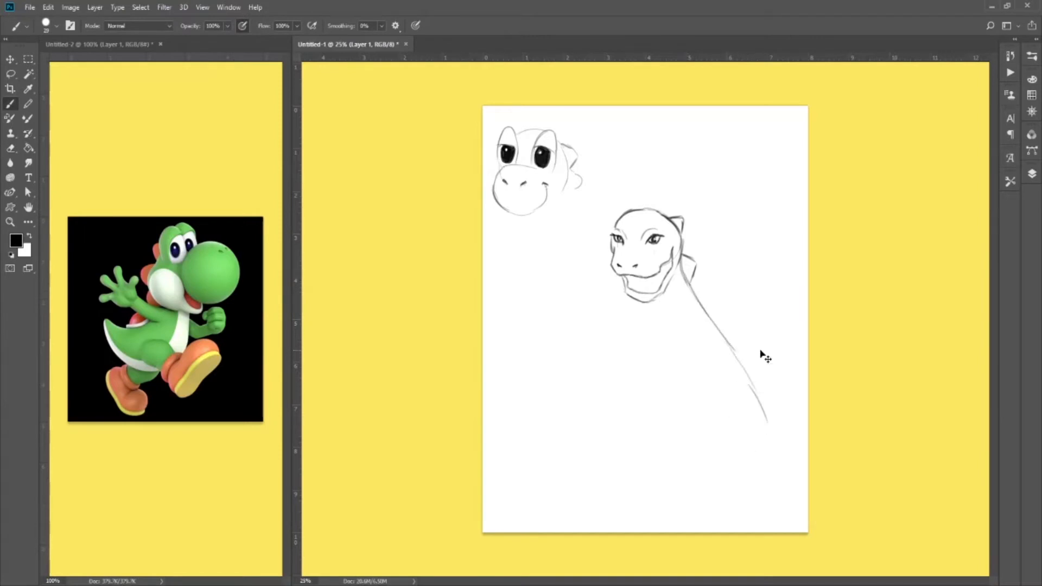
key(e)
click(736, 352)
mouse_move(707, 323)
mouse_down()
mouse_move(697, 294)
mouse_move(729, 362)
mouse_move(761, 389)
mouse_up()
Lasso the second head, move it up beside the first cartoon head, and clear the selection.
key(l)
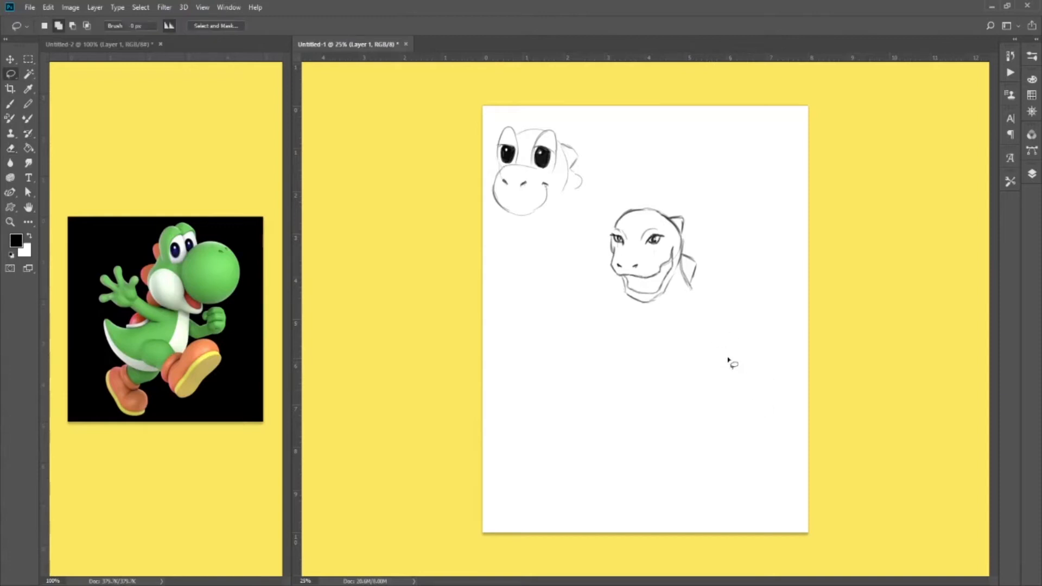
mouse_move(706, 305)
mouse_down()
mouse_move(593, 205)
mouse_move(689, 333)
mouse_move(700, 312)
mouse_up()
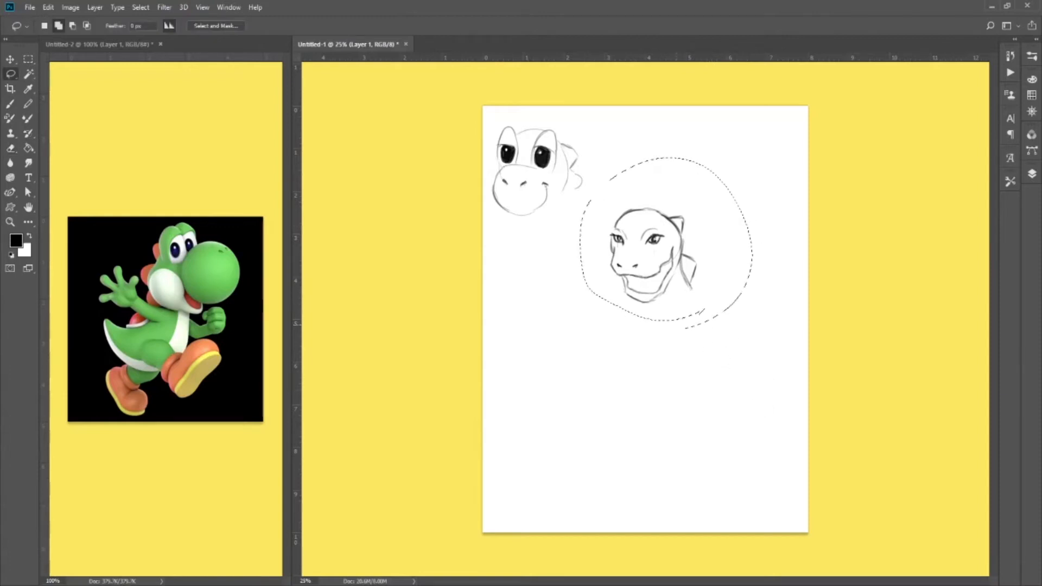
key(ctrl+t)
mouse_move(651, 281)
mouse_down()
mouse_move(652, 217)
mouse_move(637, 193)
mouse_up()
key(Return)
key(ctrl+d)
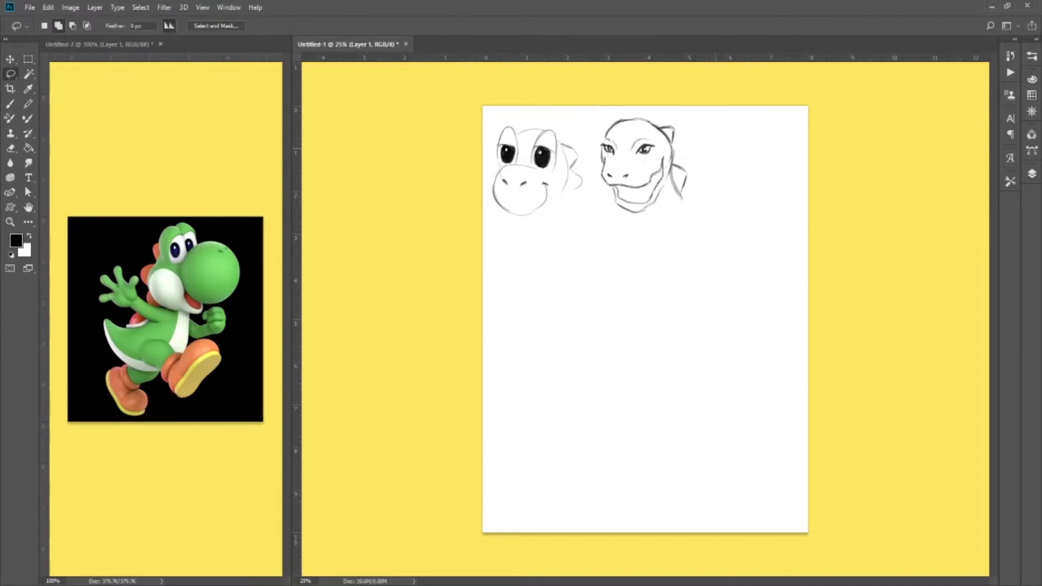
Sketch a light construction circle for a third head below the second one and rework its lower-left edge.
key(b)
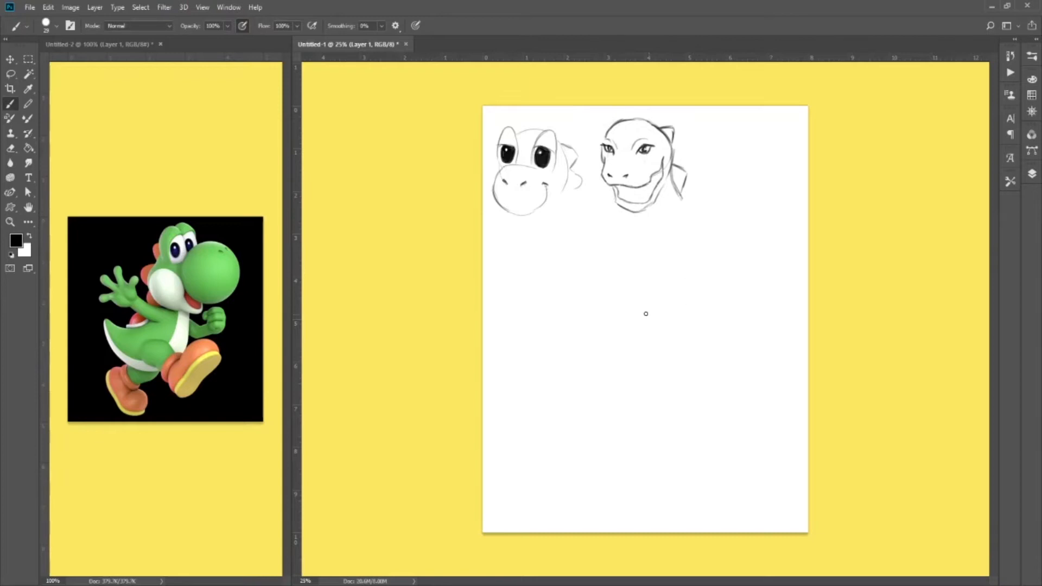
drag(629, 249, 674, 291)
drag(636, 251, 667, 310)
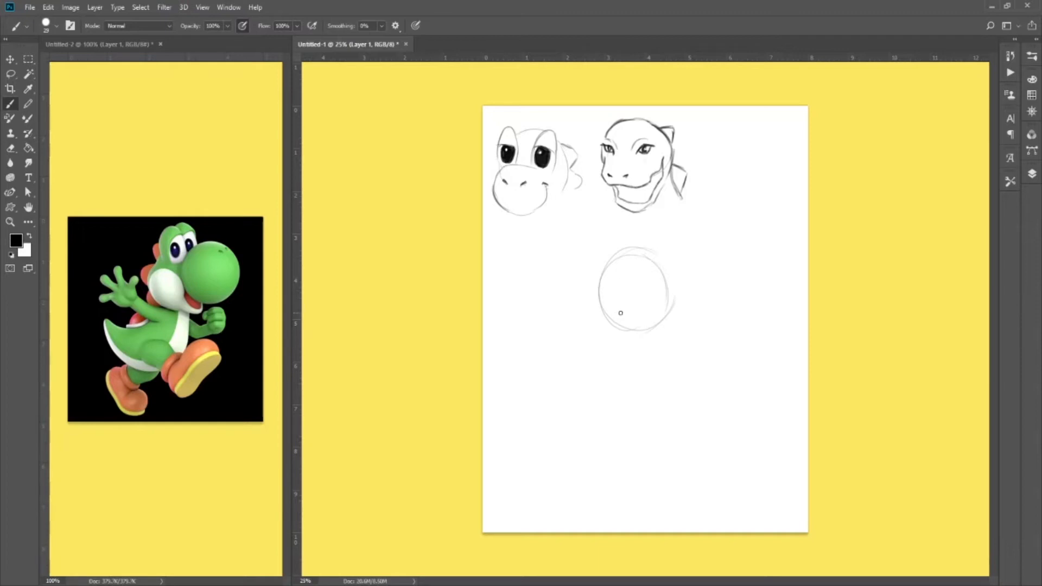
key(e)
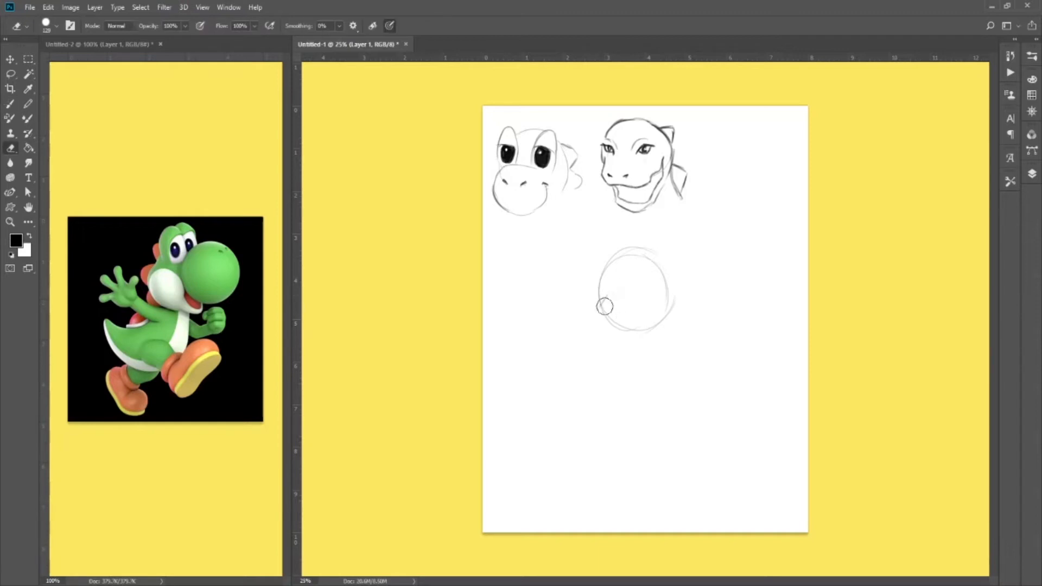
key(b)
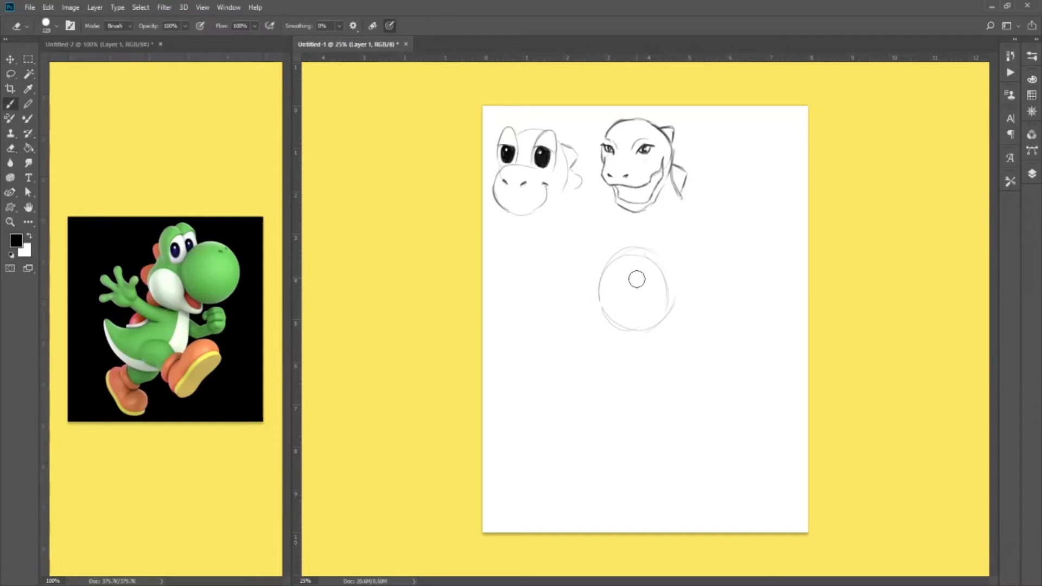
drag(601, 302, 607, 318)
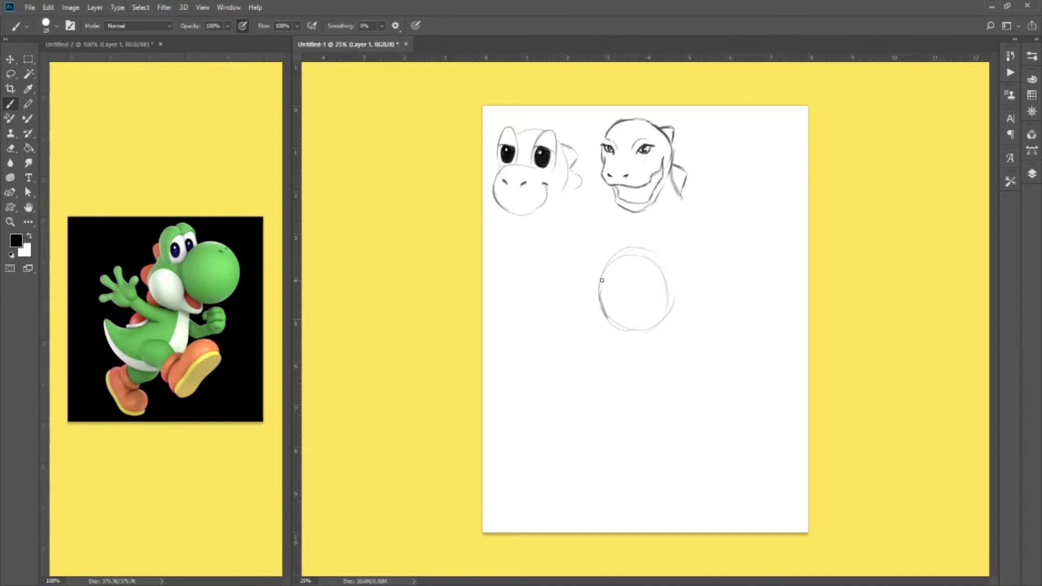
Try a side-profile head over the circle, with a downward-pointing snout, curved jaw, back-of-skull line and pointed peak on top.
mouse_move(600, 291)
mouse_down()
mouse_move(570, 310)
mouse_move(587, 330)
mouse_up()
mouse_move(592, 332)
mouse_down()
mouse_move(654, 296)
mouse_move(643, 295)
mouse_move(624, 337)
mouse_up()
mouse_move(659, 270)
mouse_down()
mouse_move(685, 289)
mouse_move(667, 325)
mouse_up()
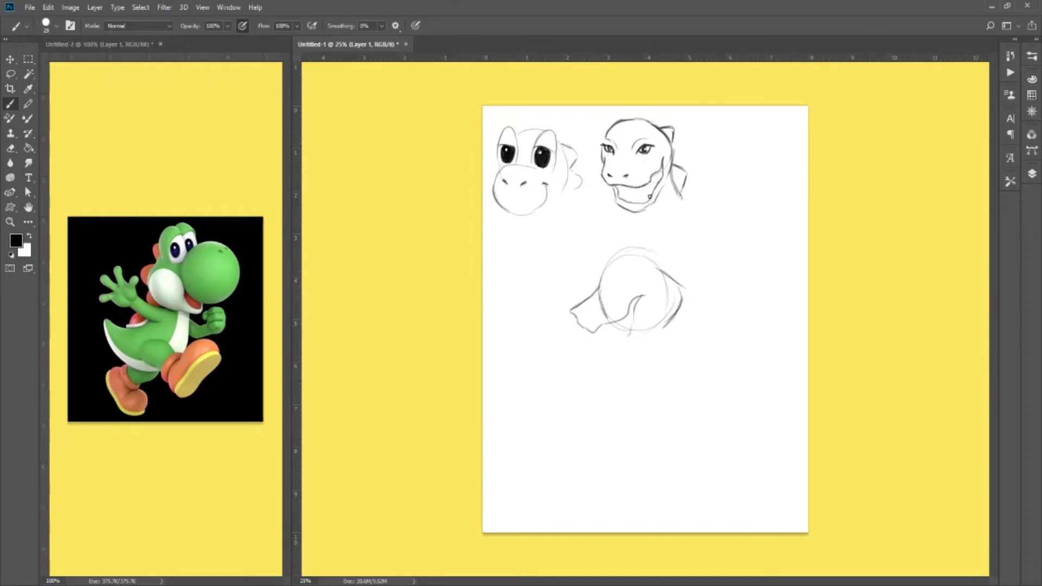
mouse_move(657, 272)
mouse_down()
mouse_move(629, 238)
mouse_move(616, 265)
mouse_up()
drag(618, 248, 634, 263)
Erase the circle lines crossing the profile's snout, trim the back of the skull, and add a second rounded bump on top.
key(e)
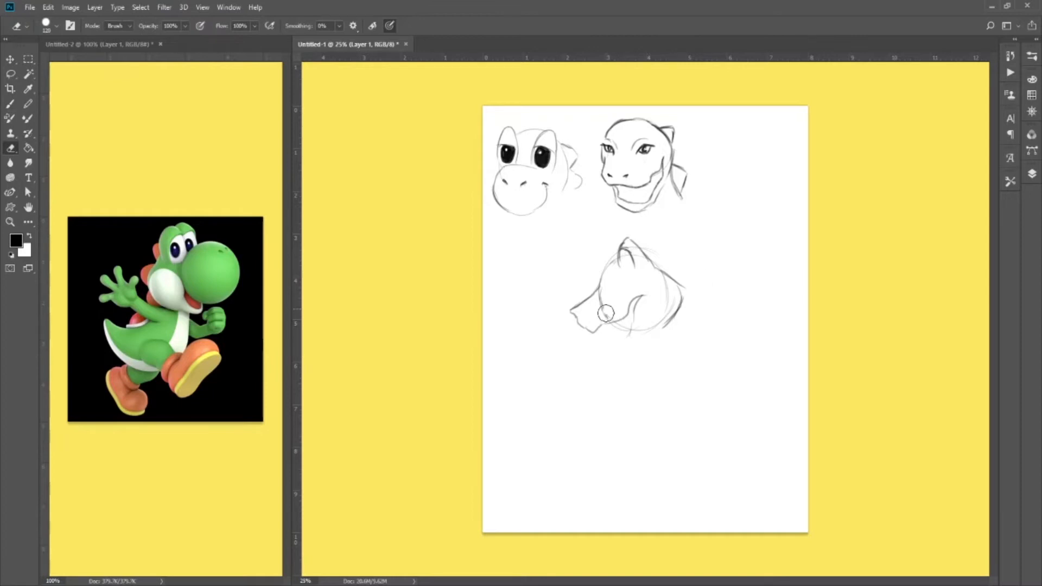
drag(612, 317, 602, 293)
key(b)
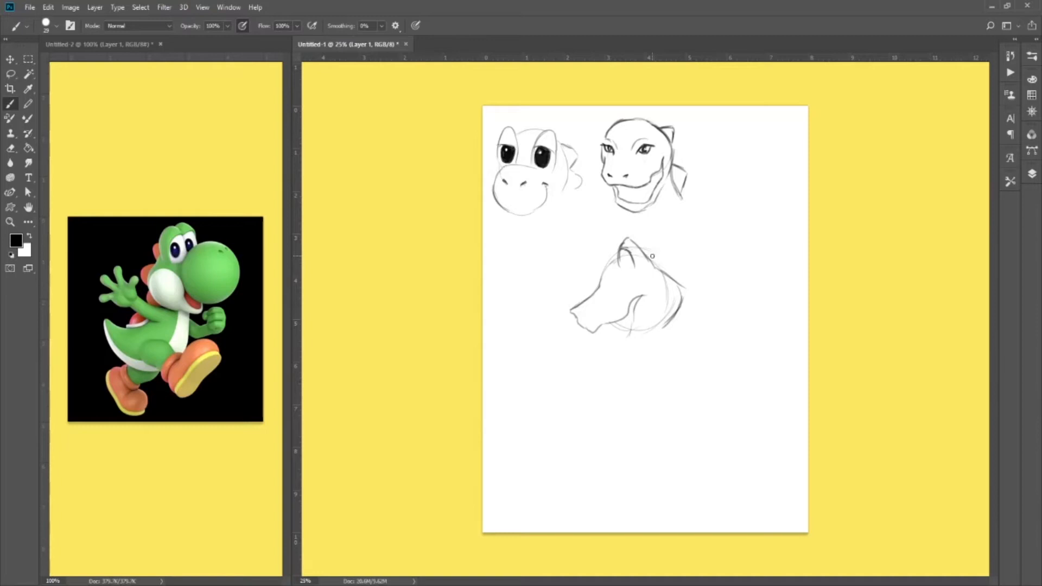
key(e)
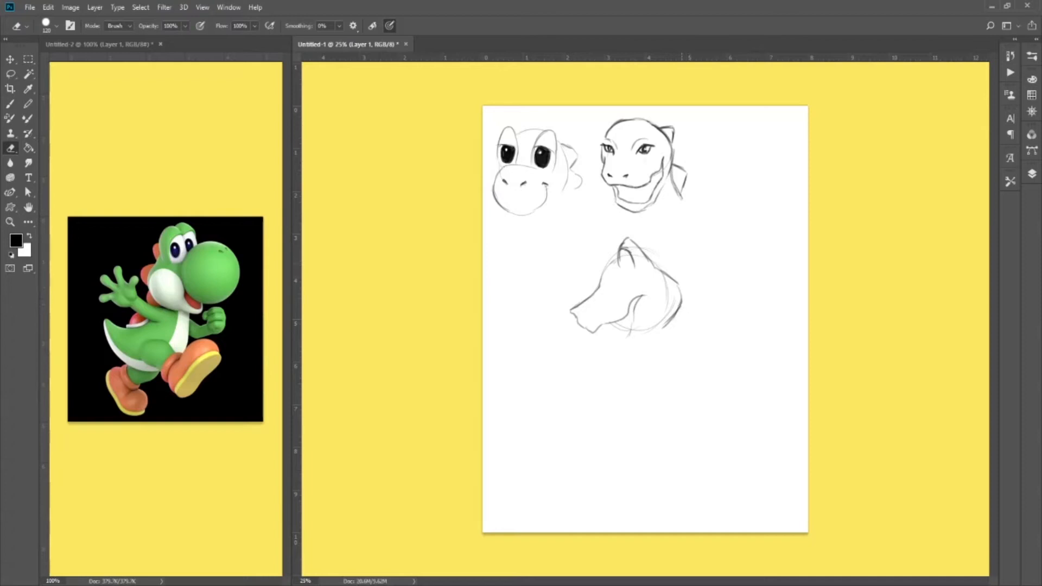
key(b)
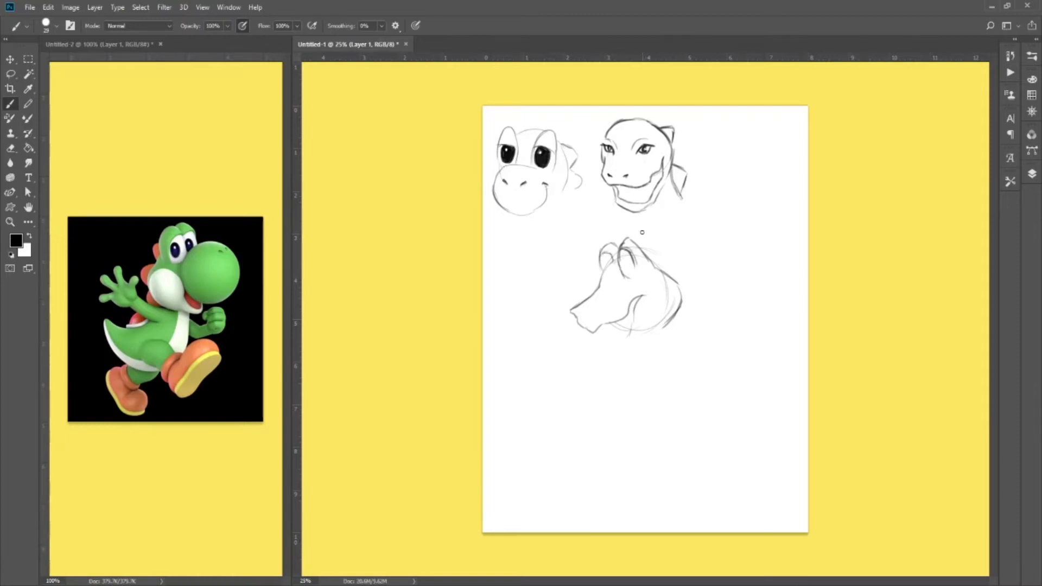
Rework the bumps on top of the profile head, and erase the whole profile sketch from the page.
key(e)
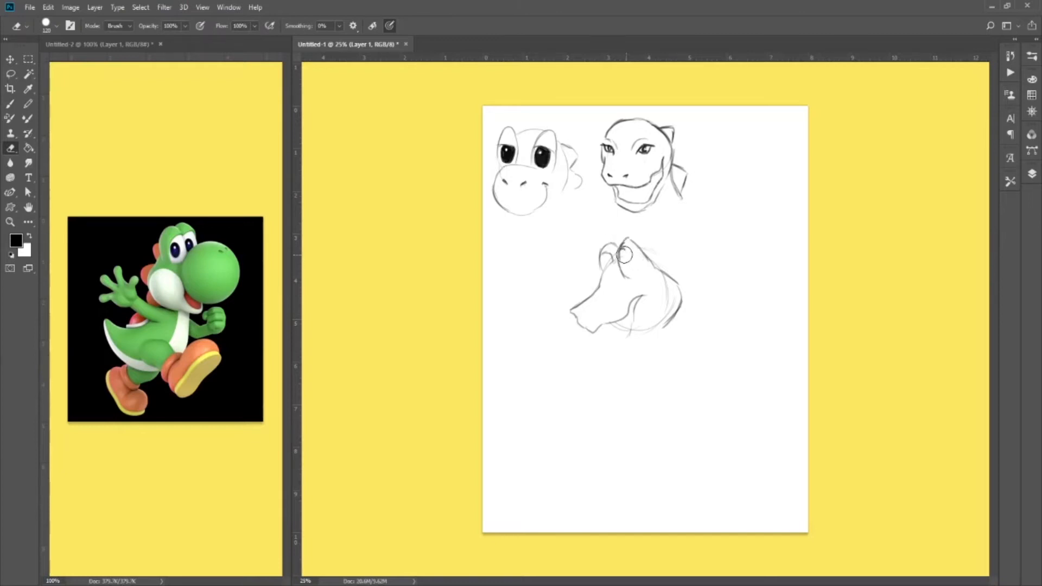
key(b)
mouse_move(619, 252)
mouse_down()
mouse_move(632, 274)
mouse_move(618, 259)
mouse_move(621, 277)
mouse_move(646, 278)
mouse_move(623, 246)
mouse_move(601, 262)
mouse_up()
key(e)
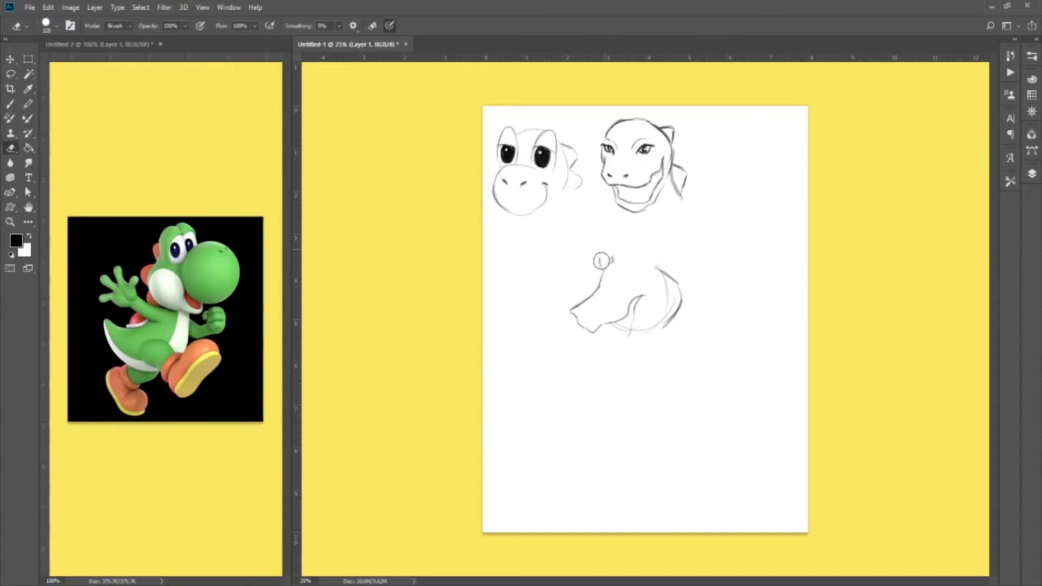
key(b)
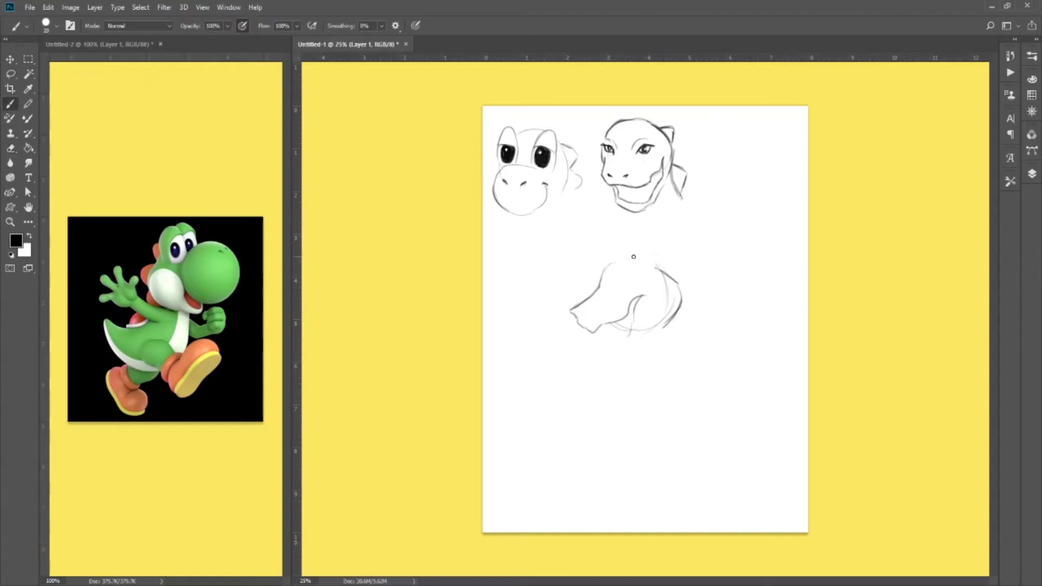
drag(649, 253, 633, 255)
key(e)
mouse_move(600, 256)
mouse_down()
mouse_move(596, 303)
mouse_move(614, 309)
mouse_move(635, 297)
mouse_move(631, 339)
mouse_move(652, 336)
mouse_move(684, 276)
mouse_move(670, 292)
mouse_move(659, 267)
mouse_move(624, 249)
mouse_up()
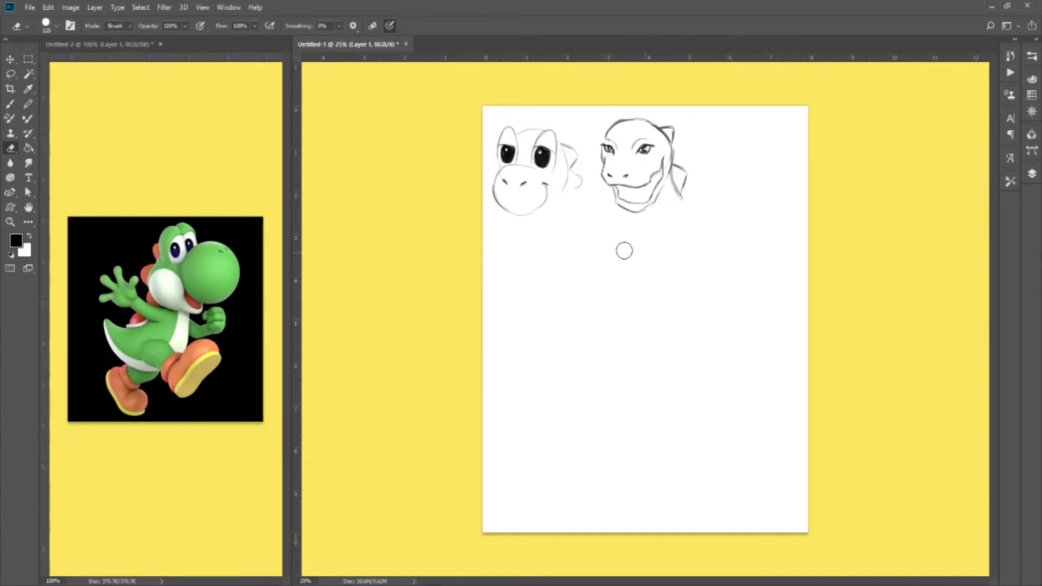
Sketch a front-facing third head below the second one, with a circular skull, bulging cheeks on both sides and a rounded snout.
key(b)
mouse_move(658, 288)
mouse_down()
mouse_move(630, 264)
mouse_move(615, 294)
mouse_up()
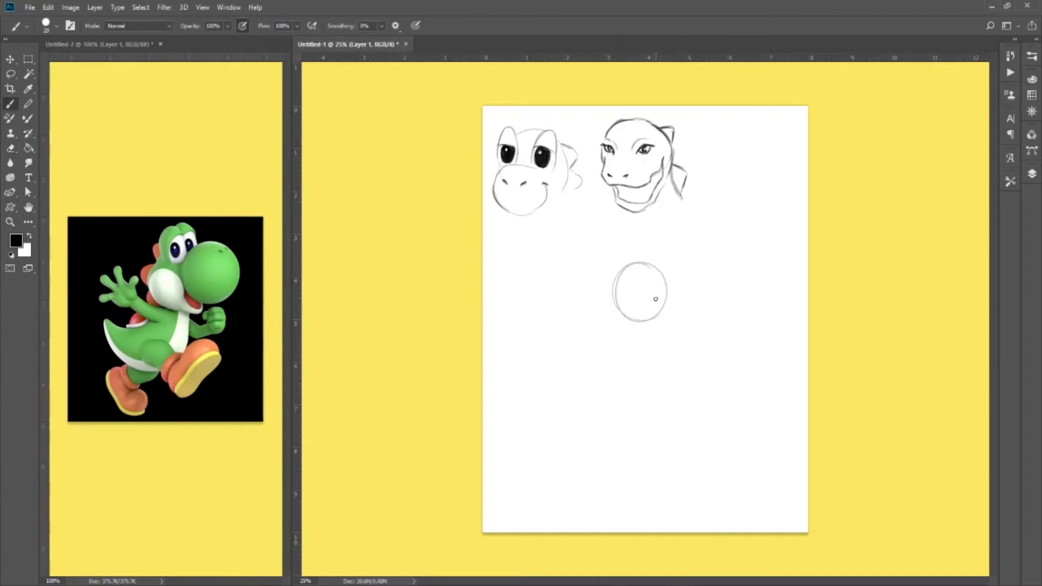
drag(605, 295, 606, 310)
mouse_move(669, 279)
mouse_down()
mouse_move(672, 311)
mouse_move(621, 326)
mouse_move(663, 352)
mouse_move(633, 351)
mouse_move(662, 345)
mouse_move(663, 313)
mouse_move(669, 342)
mouse_move(645, 352)
mouse_up()
key(e)
drag(654, 331, 658, 334)
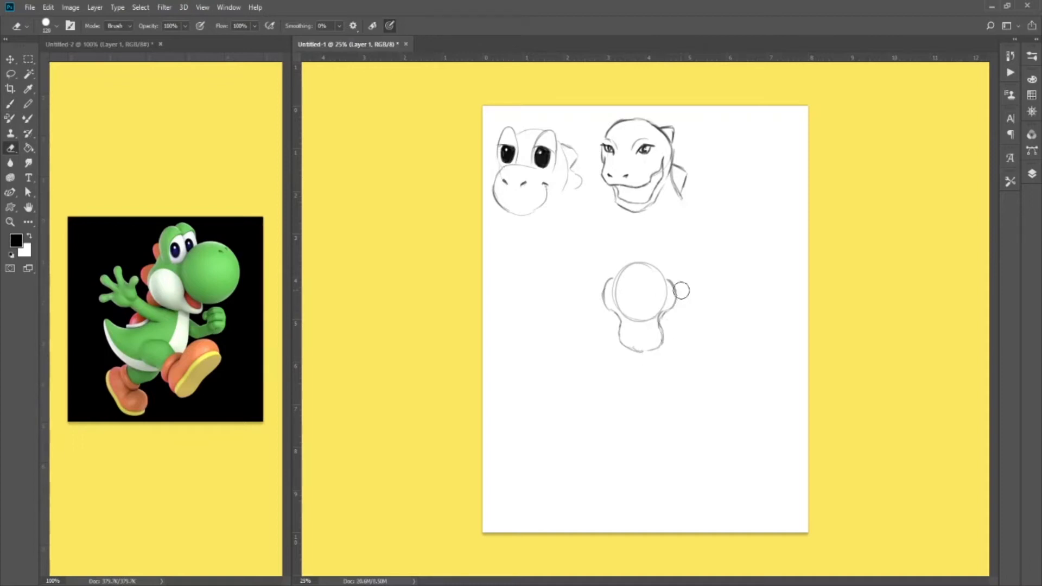
Draw two angled eyes and two nostrils on the front-facing head, and erase the construction circle lines inside its face.
key(b)
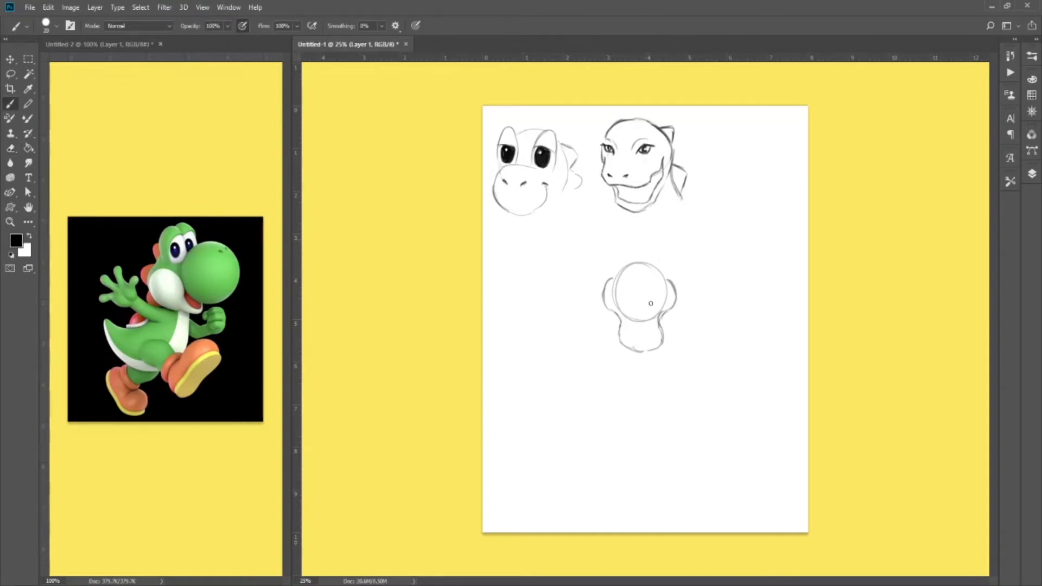
mouse_move(649, 302)
mouse_down()
mouse_move(663, 305)
mouse_move(627, 295)
mouse_move(629, 308)
mouse_up()
key(e)
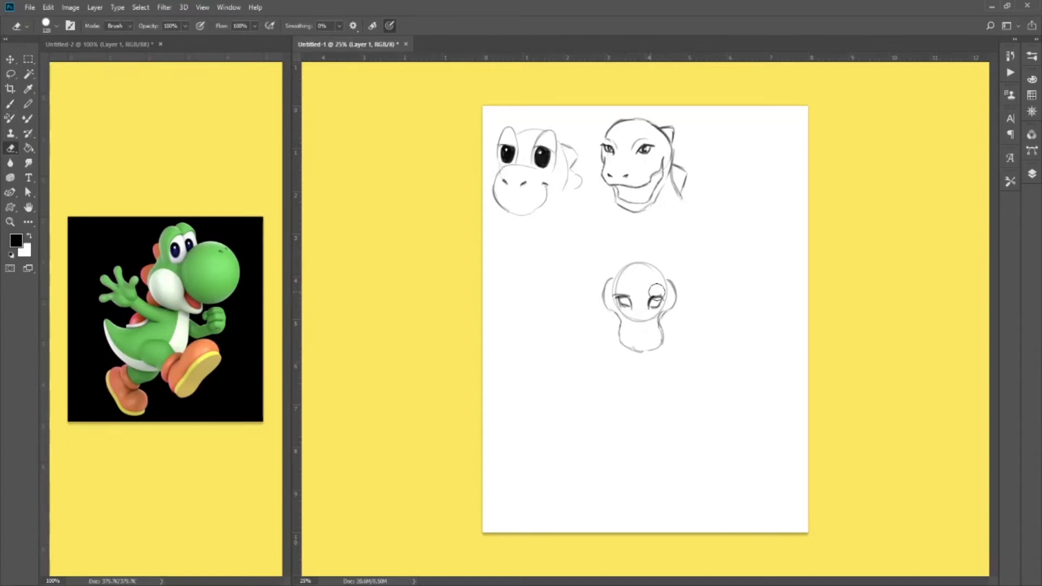
mouse_move(658, 290)
mouse_down()
mouse_move(616, 286)
mouse_move(624, 279)
mouse_move(614, 289)
mouse_move(666, 289)
mouse_move(666, 305)
mouse_move(647, 323)
mouse_move(633, 320)
mouse_move(656, 314)
mouse_move(629, 320)
mouse_move(618, 306)
mouse_up()
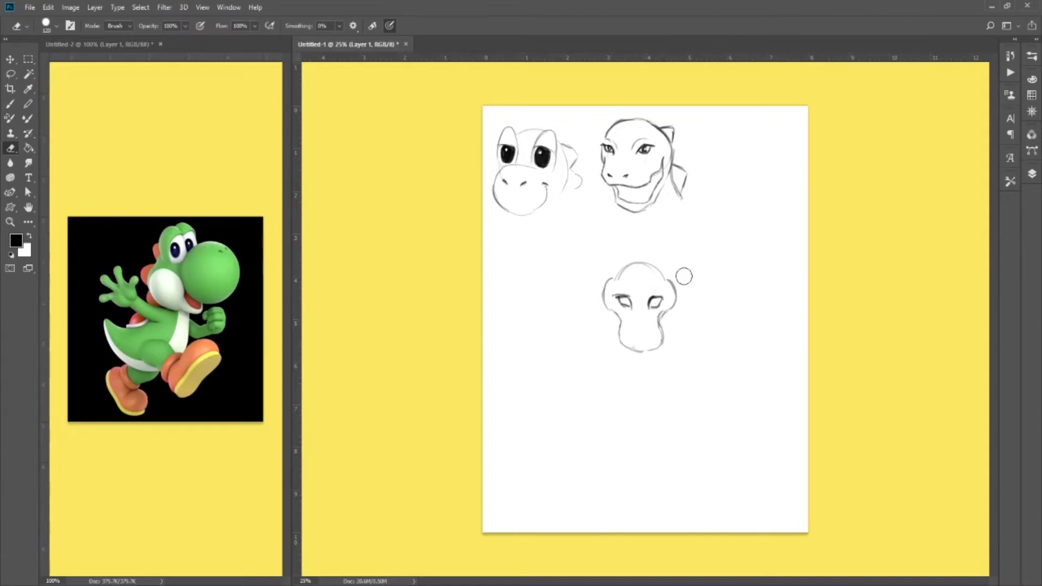
key(b)
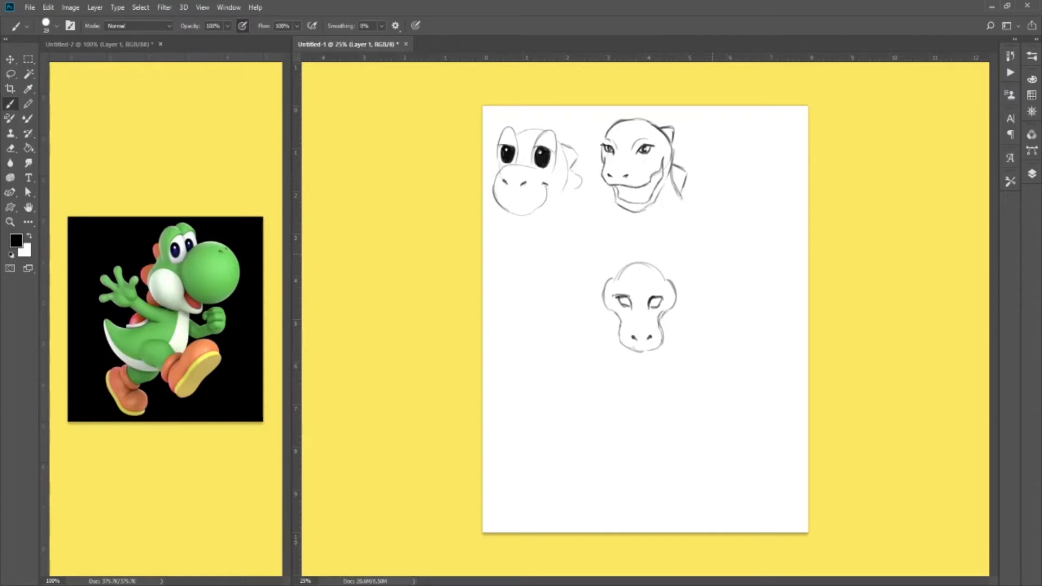
Replace the top of the third head's skull with lower sloping lines and a pointed crest, erasing the lines inside the crest.
key(e)
mouse_move(640, 266)
mouse_down()
mouse_move(613, 279)
mouse_move(659, 268)
mouse_move(646, 264)
mouse_up()
key(b)
drag(618, 274, 649, 271)
mouse_move(632, 274)
mouse_down()
mouse_move(644, 259)
mouse_move(642, 286)
mouse_move(650, 272)
mouse_up()
key(e)
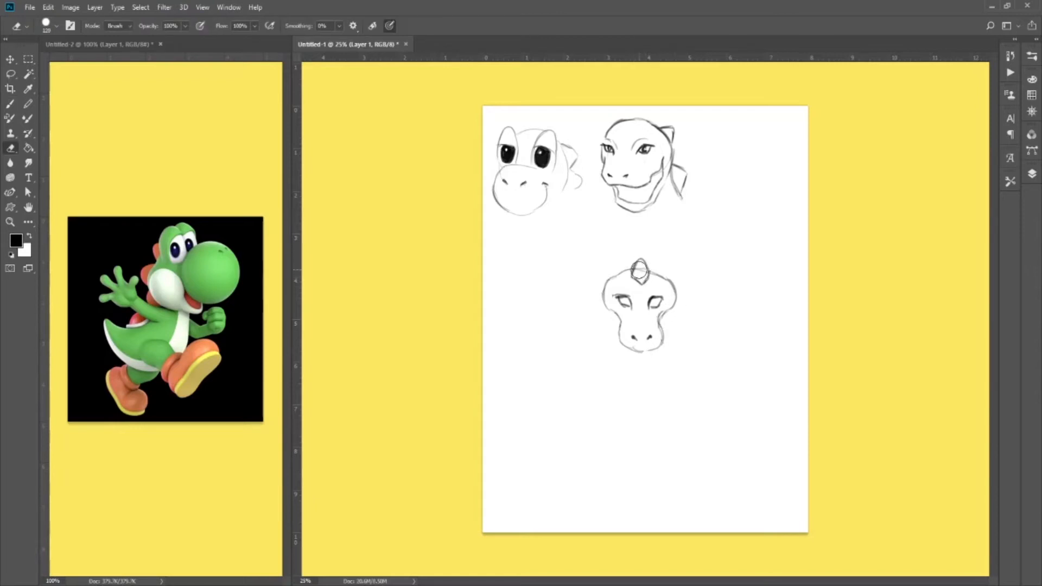
drag(641, 269, 644, 277)
key(b)
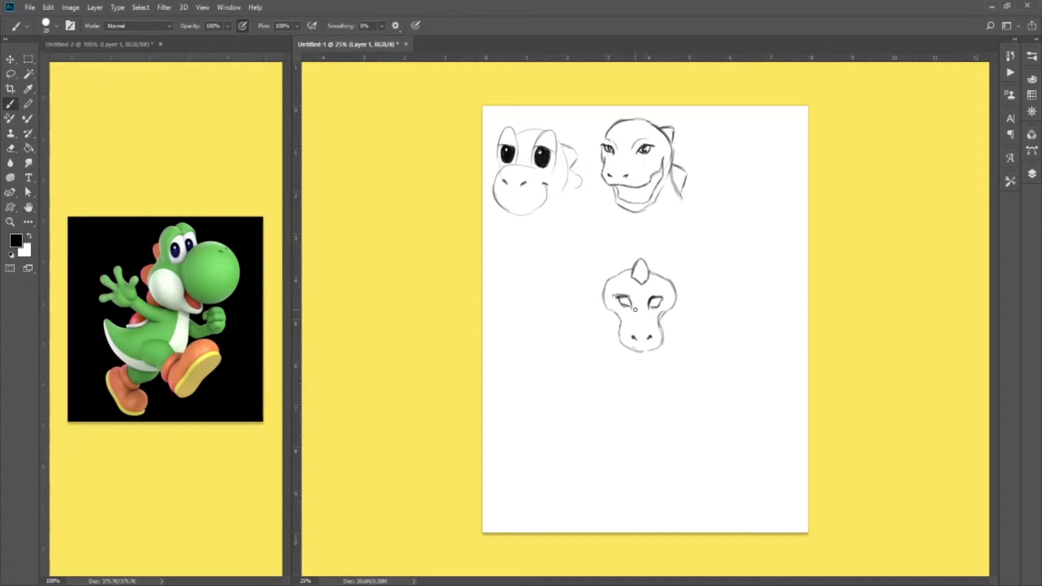
Lasso the third head, move it up and slightly left on the page, and clear the selection.
key(l)
mouse_move(649, 379)
mouse_down()
mouse_move(611, 365)
mouse_move(655, 226)
mouse_move(669, 387)
mouse_up()
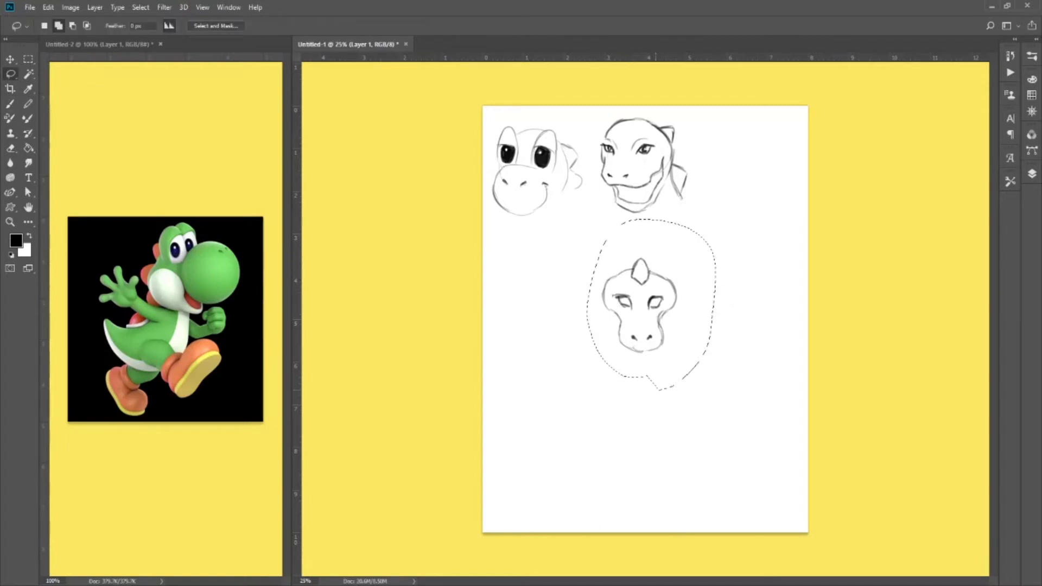
key(ctrl+t)
drag(684, 337, 671, 305)
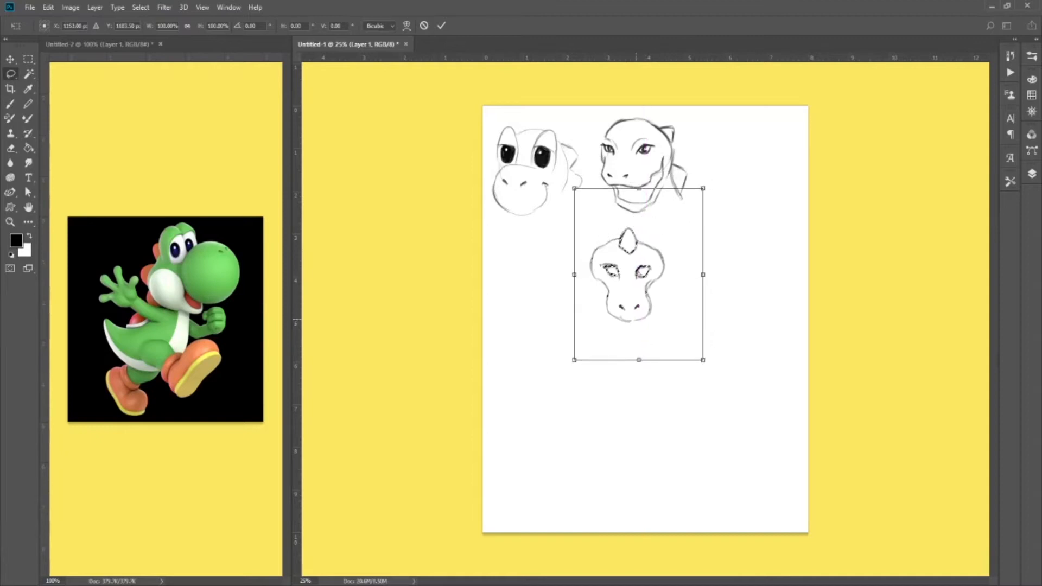
key(Return)
key(ctrl+d)
Draw short neck lines running down from the third head on both sides of the snout.
key(b)
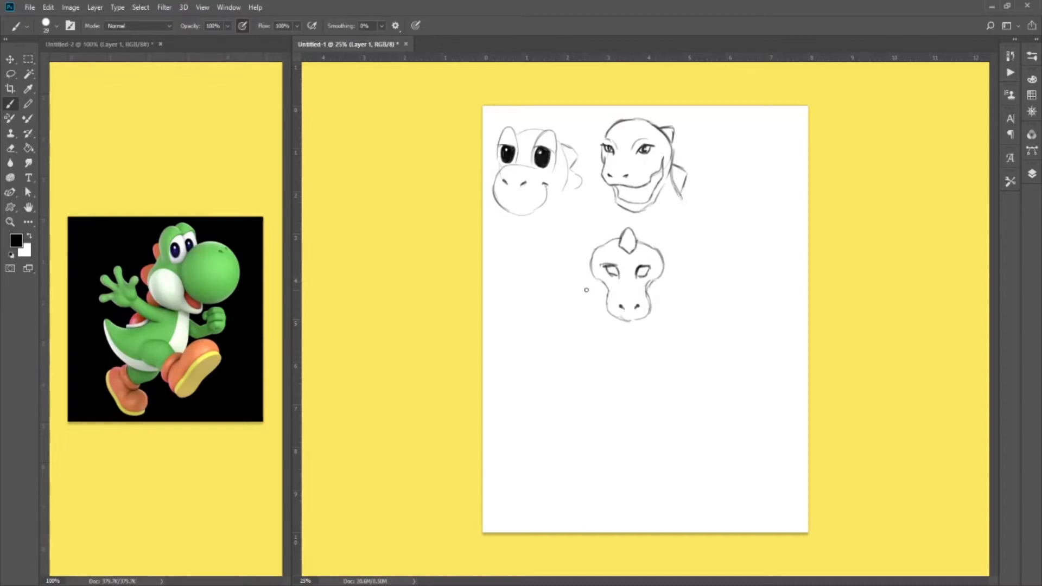
mouse_move(597, 294)
mouse_down()
mouse_move(599, 279)
mouse_move(602, 300)
mouse_up()
drag(655, 280, 664, 304)
Erase the lines joining the third head's cheeks to its snout, and redraw both sides of the skull as rounder contours.
key(e)
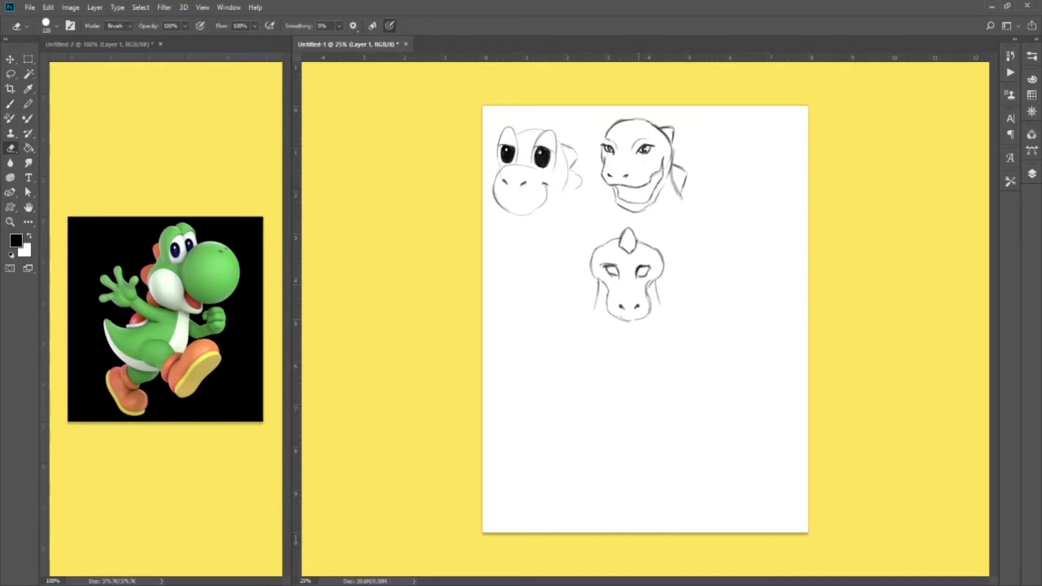
mouse_move(605, 284)
mouse_down()
mouse_move(626, 268)
mouse_move(678, 259)
mouse_move(659, 270)
mouse_up()
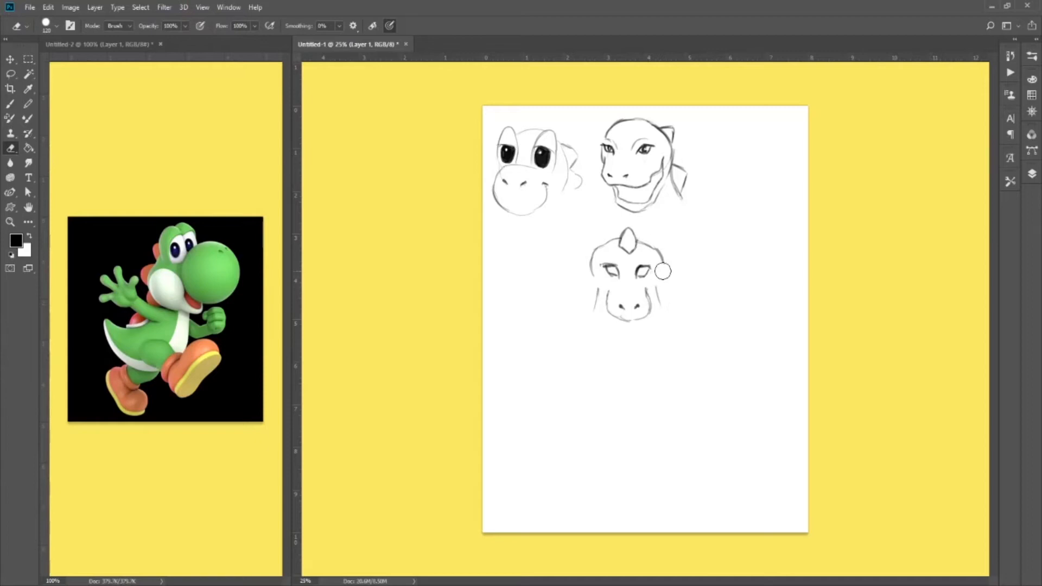
key(b)
mouse_move(593, 276)
mouse_down()
mouse_move(606, 290)
mouse_move(663, 275)
mouse_move(659, 253)
mouse_up()
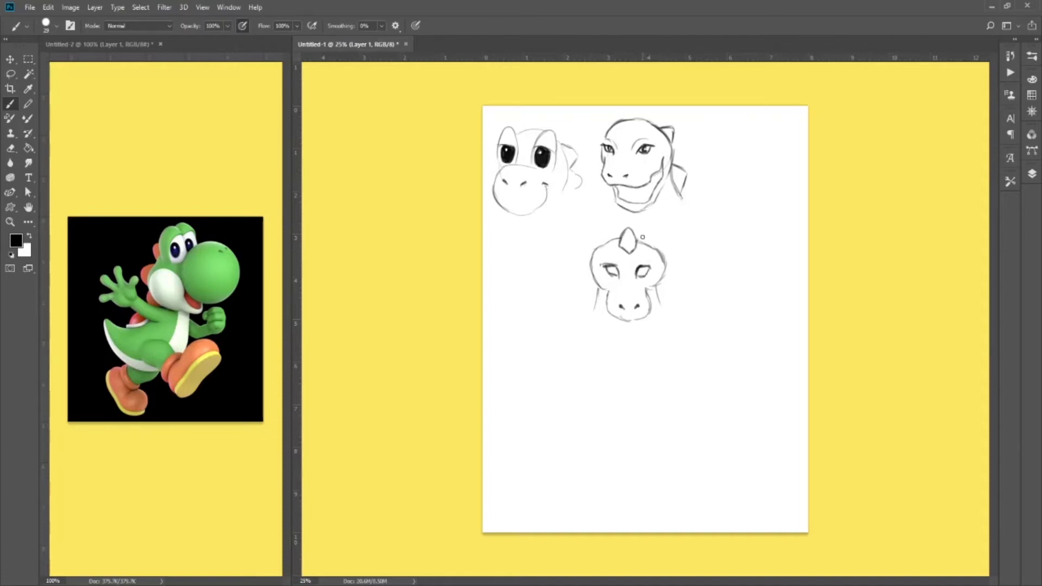
drag(658, 252, 659, 285)
Close the third head's snout into a rounded muzzle with an arched upper edge, and erase the stray lines around it.
drag(608, 300, 632, 323)
drag(631, 283, 645, 320)
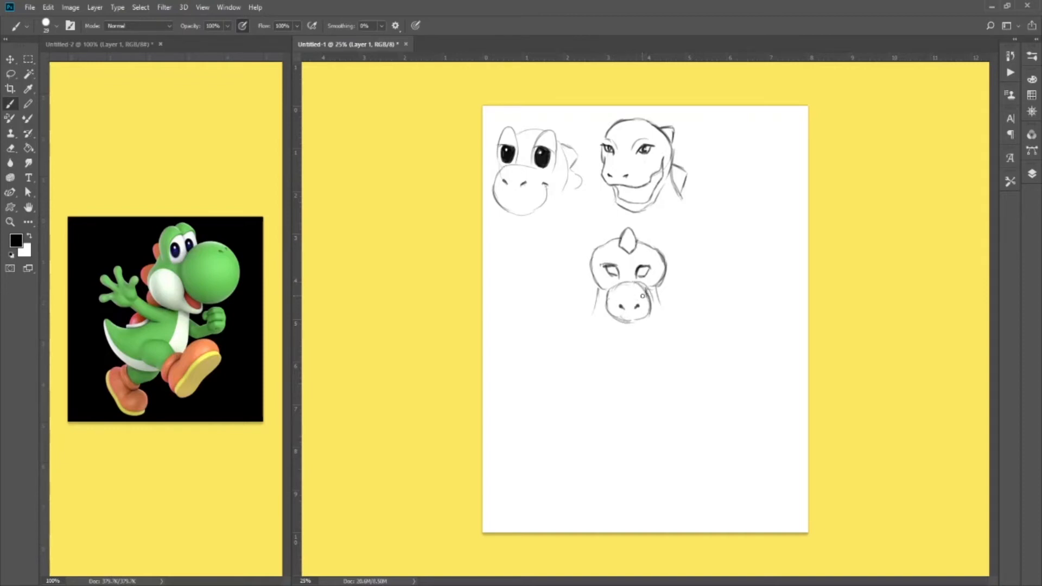
key(e)
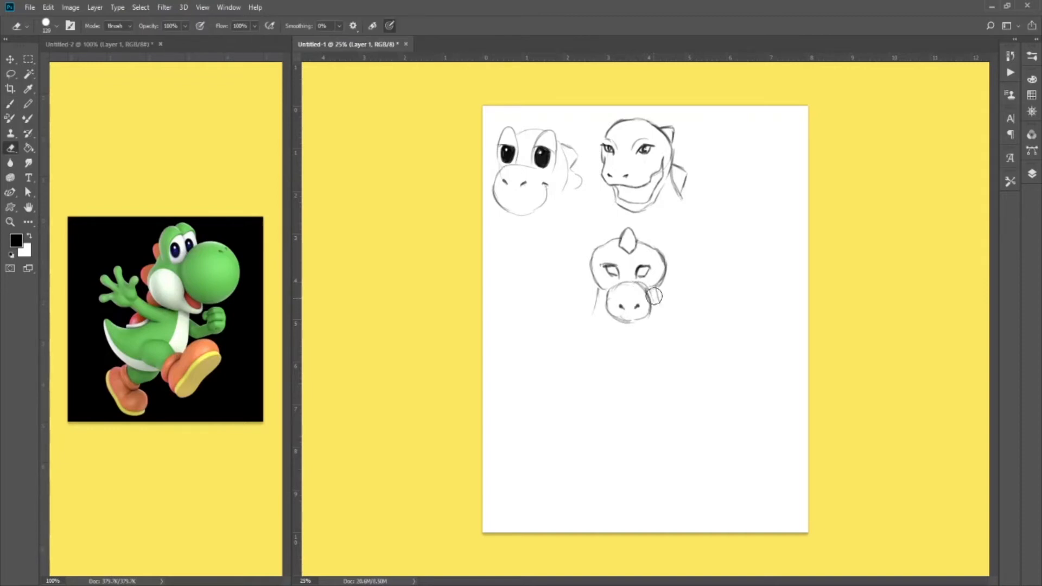
mouse_move(623, 286)
mouse_down()
mouse_move(614, 295)
mouse_move(653, 291)
mouse_up()
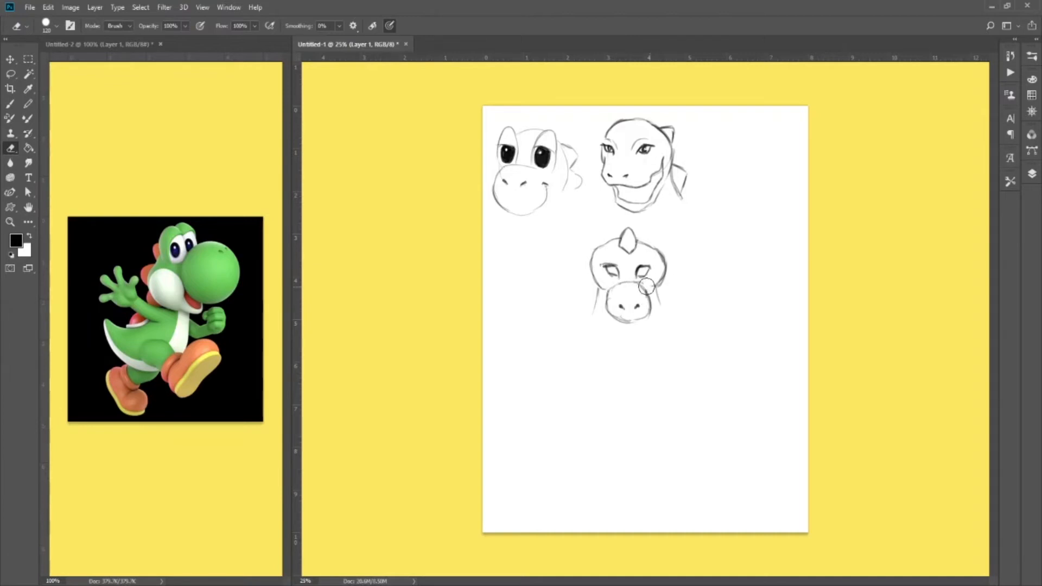
key(b)
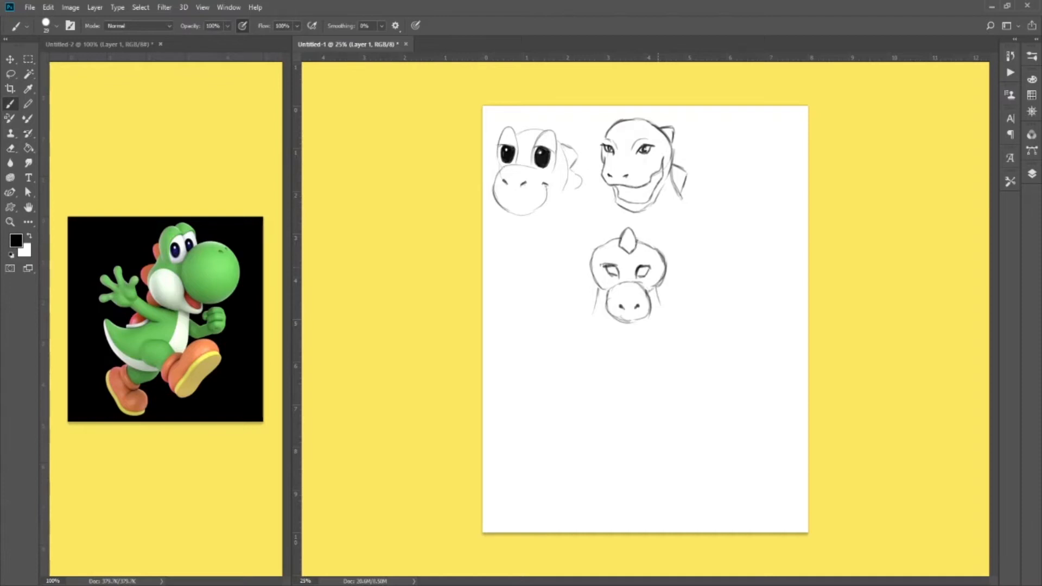
Try enlarging the third head's snout to about 134% and recentring it under the eyes.
key(e)
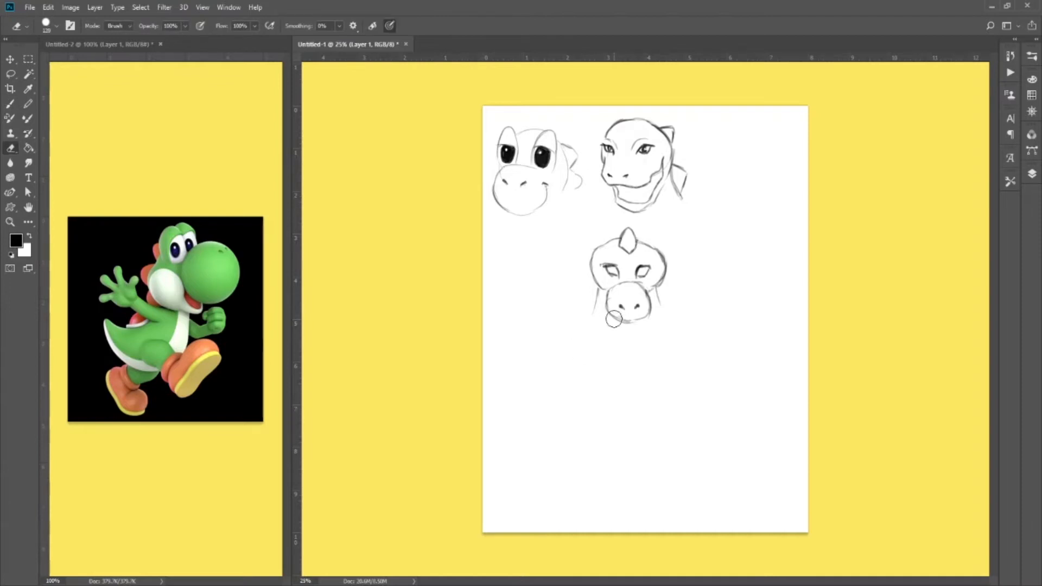
key(l)
mouse_move(605, 294)
mouse_down()
mouse_move(644, 280)
mouse_move(632, 286)
mouse_move(637, 300)
mouse_move(598, 308)
mouse_move(605, 346)
mouse_move(630, 352)
mouse_move(607, 289)
mouse_move(608, 338)
mouse_move(645, 338)
mouse_move(658, 310)
mouse_move(647, 284)
mouse_move(608, 284)
mouse_up()
key(ctrl+d)
key(ctrl+d)
key(ctrl+t)
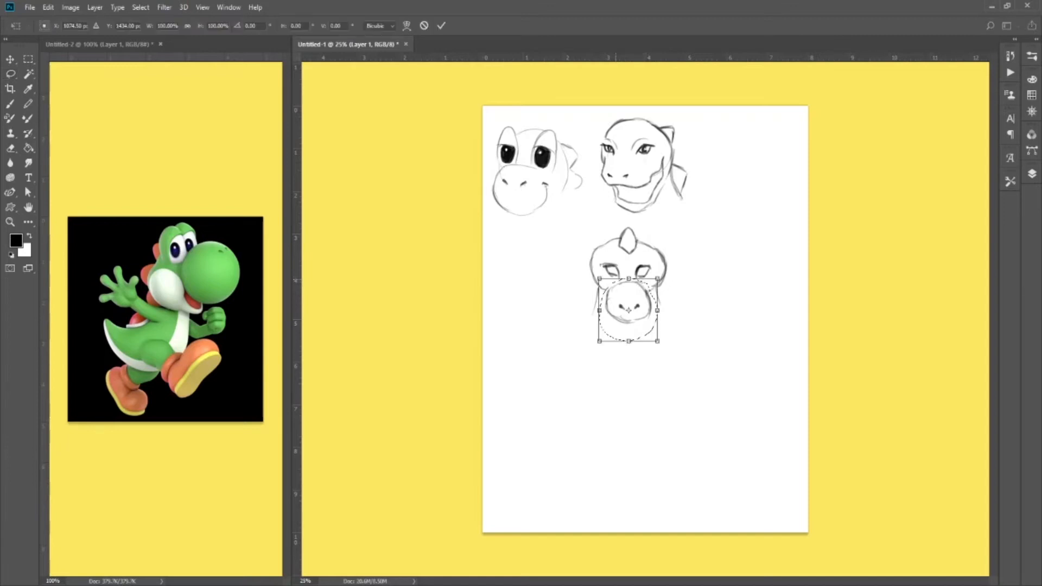
drag(656, 344, 678, 363)
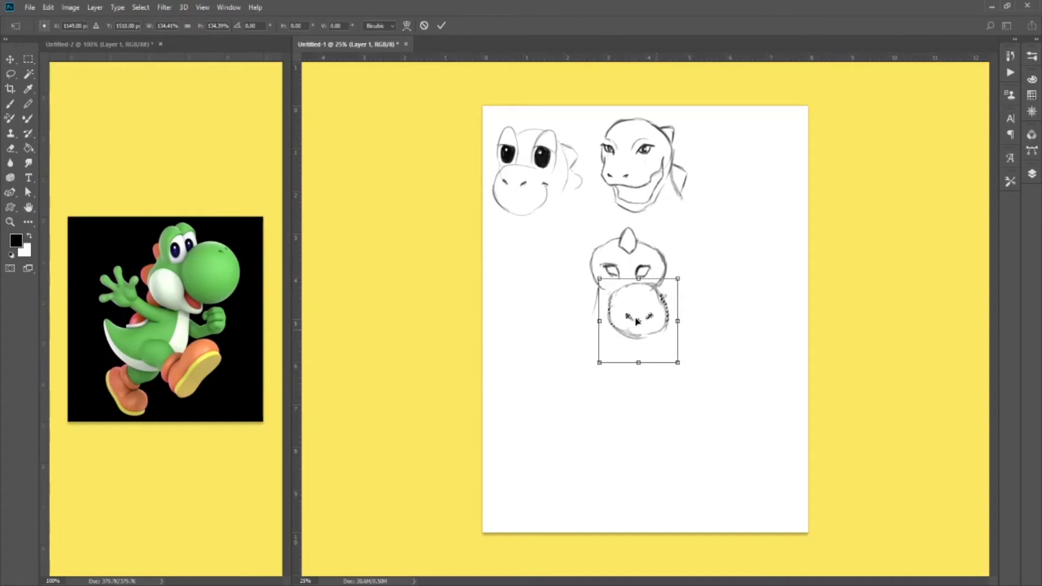
drag(636, 338, 626, 329)
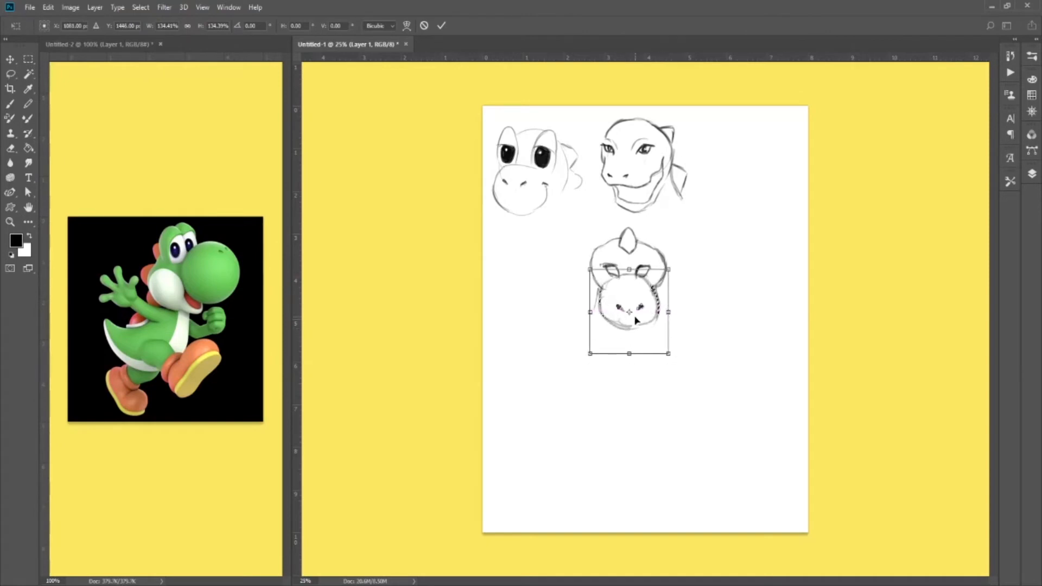
key(ctrl+z)
key(ctrl+z)
key(ctrl+z)
key(Escape)
key(ctrl+d)
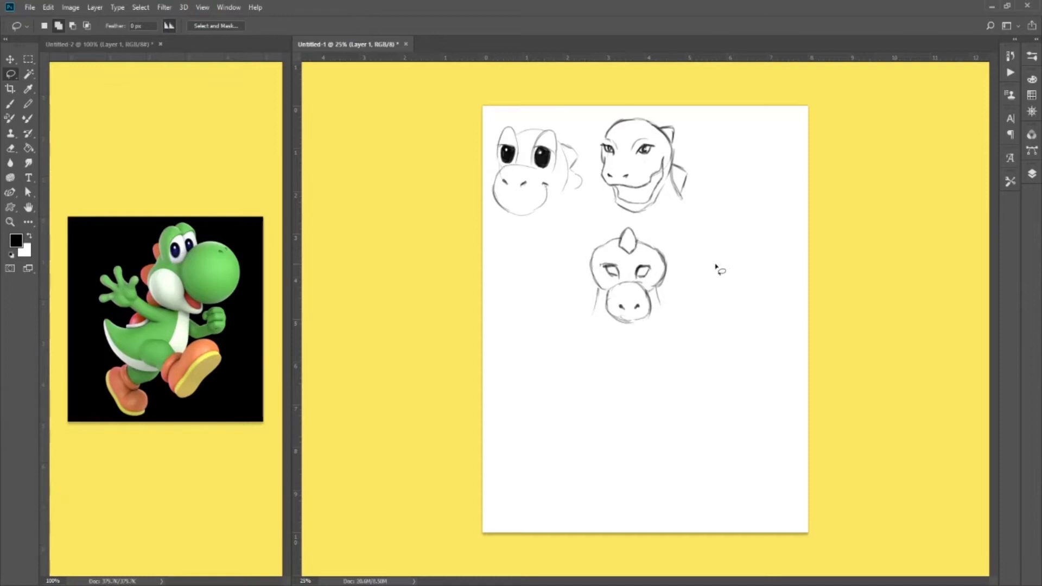
Try short jaw strokes beside the third head's snout and erase the trial strokes.
key(b)
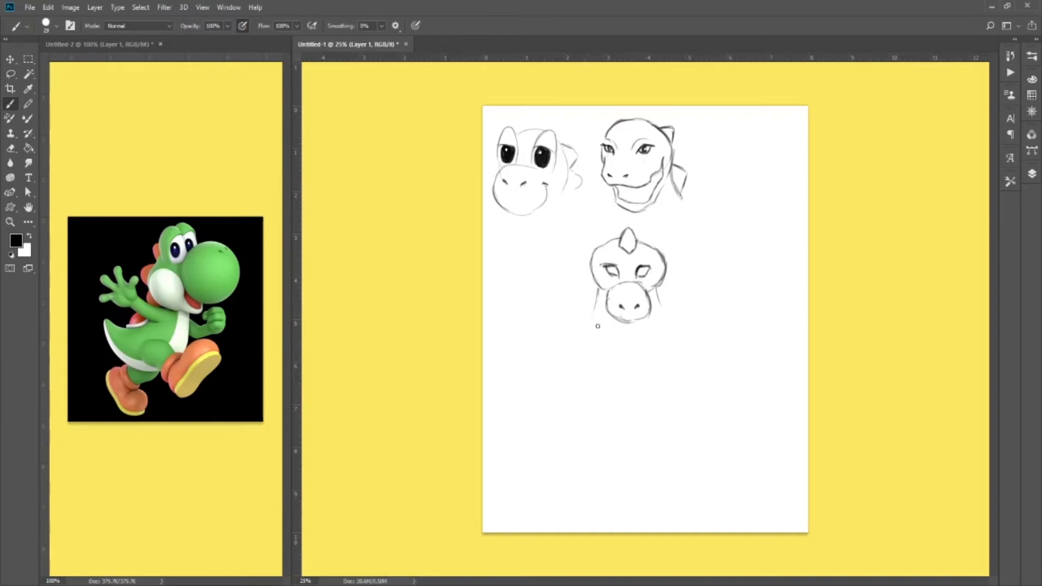
mouse_move(592, 323)
mouse_down()
mouse_move(605, 326)
mouse_move(602, 341)
mouse_move(606, 326)
mouse_up()
key(e)
mouse_move(580, 322)
mouse_down()
mouse_move(586, 311)
mouse_move(596, 335)
mouse_up()
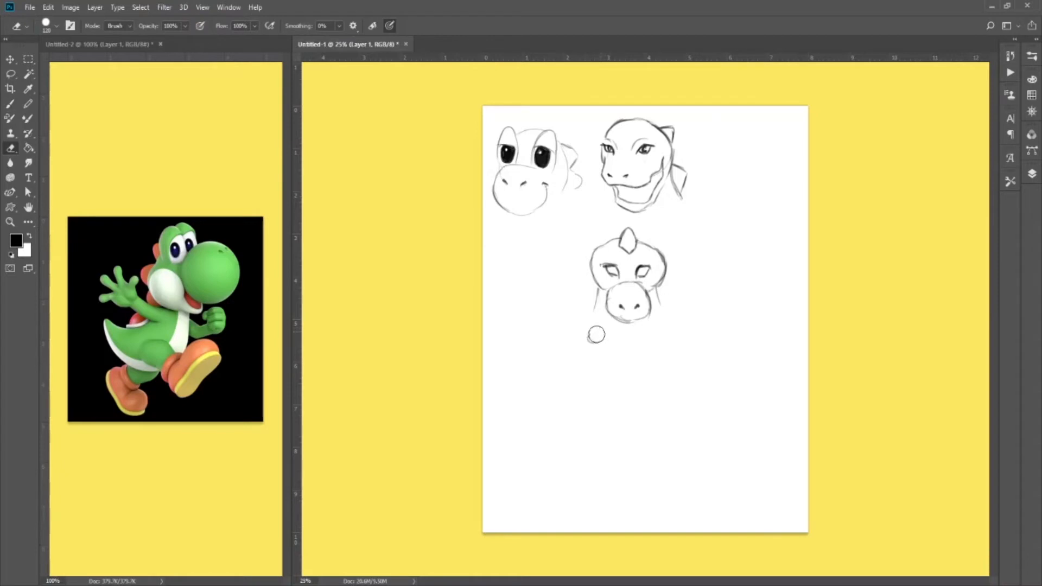
key(b)
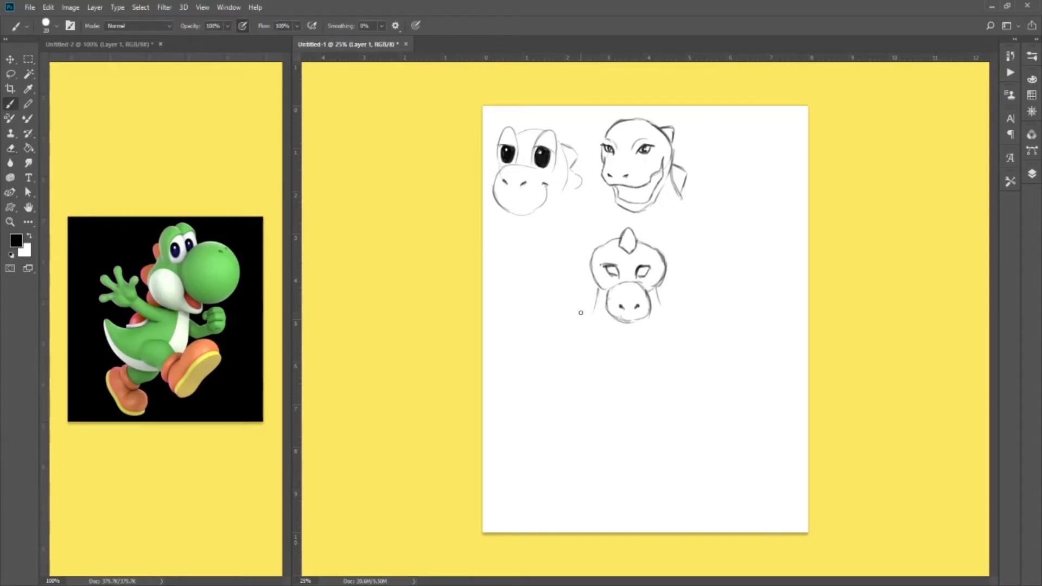
drag(577, 316, 592, 308)
key(e)
drag(576, 318, 598, 313)
Erase the short neck lines on both sides of the third head's snout.
key(b)
key(e)
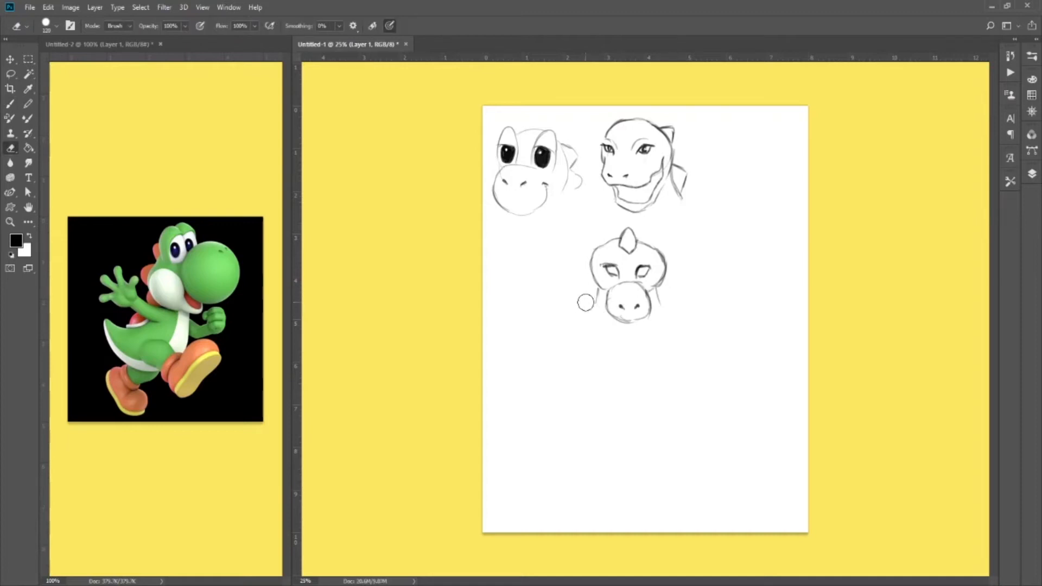
drag(675, 303, 659, 296)
Fill in dark pupils in both of the third head's eyes and clear the small strokes beneath its snout.
key(b)
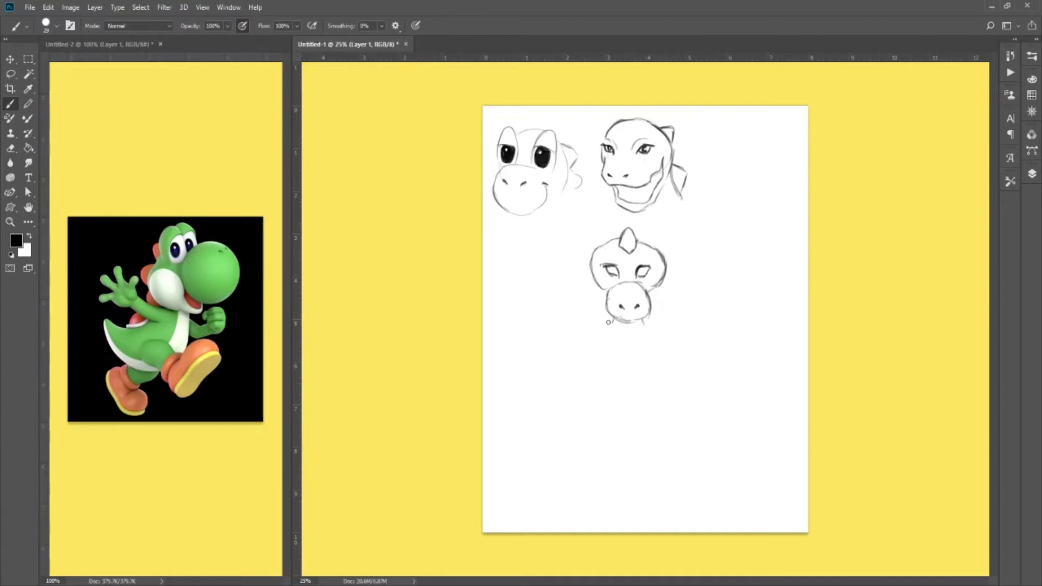
mouse_move(609, 322)
mouse_down()
mouse_move(594, 327)
mouse_move(659, 328)
mouse_up()
drag(641, 274, 646, 271)
drag(601, 267, 616, 272)
drag(644, 320, 666, 327)
mouse_move(588, 330)
mouse_down()
mouse_move(564, 341)
mouse_move(646, 325)
mouse_up()
key(e)
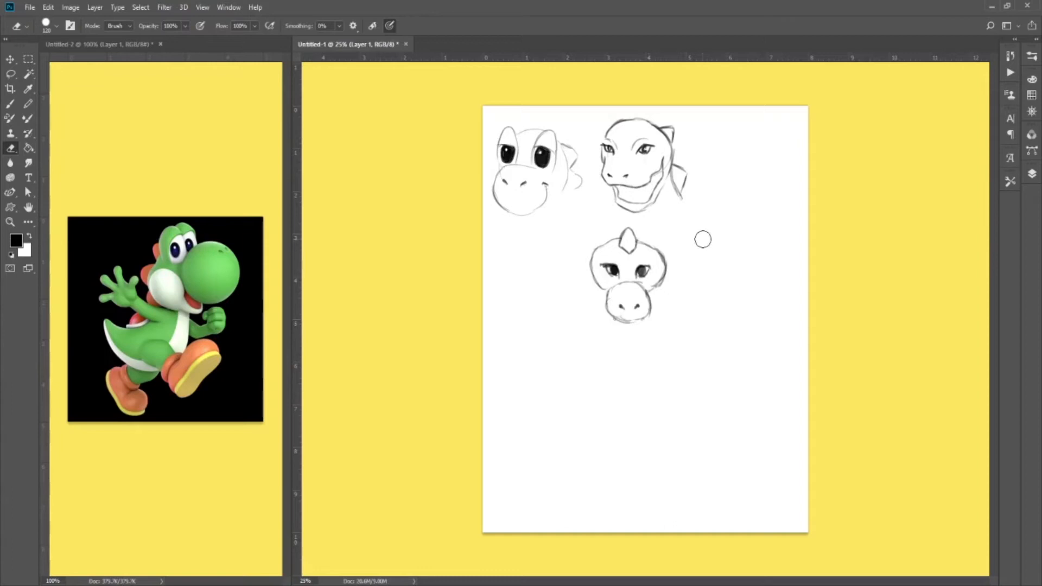
Lasso the third head, move it up into the first row beside the second head, and clear the selection.
key(l)
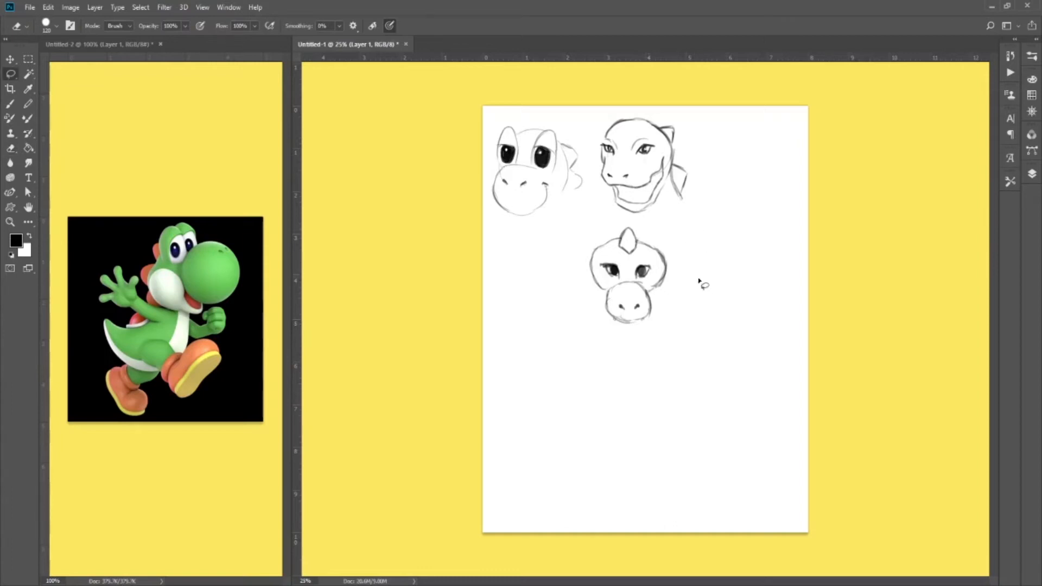
mouse_move(604, 211)
mouse_down()
mouse_move(560, 242)
mouse_move(600, 347)
mouse_move(695, 326)
mouse_move(711, 229)
mouse_move(645, 213)
mouse_up()
key(ctrl+t)
mouse_move(658, 289)
mouse_down()
mouse_move(745, 236)
mouse_move(765, 182)
mouse_move(777, 179)
mouse_move(743, 210)
mouse_up()
key(Return)
key(ctrl+d)
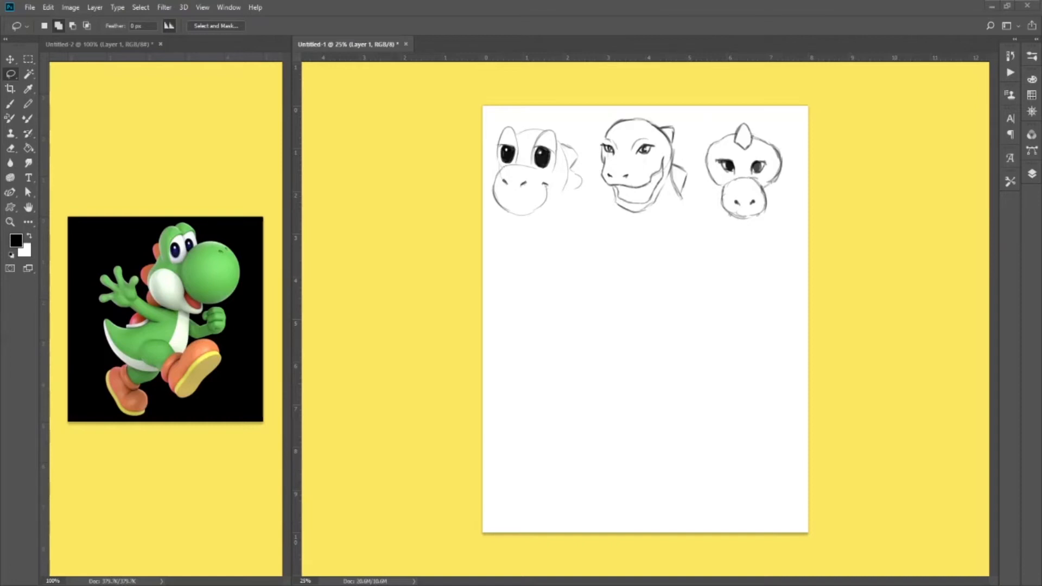
Paste the dragon picture into the Untitled-2 reference document and shrink it to about 17%.
click(205, 157)
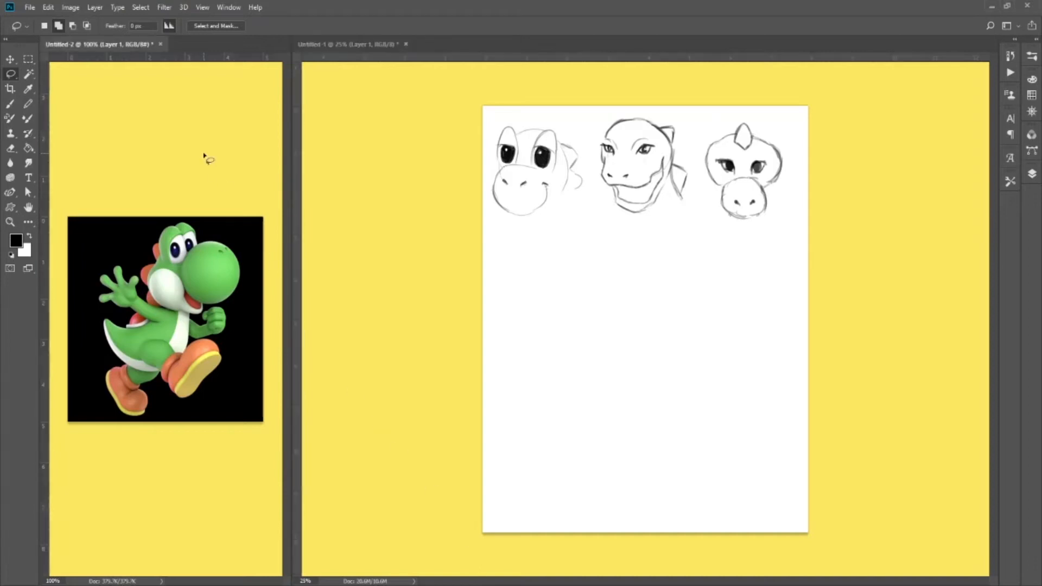
key(ctrl+v)
key(ctrl+t)
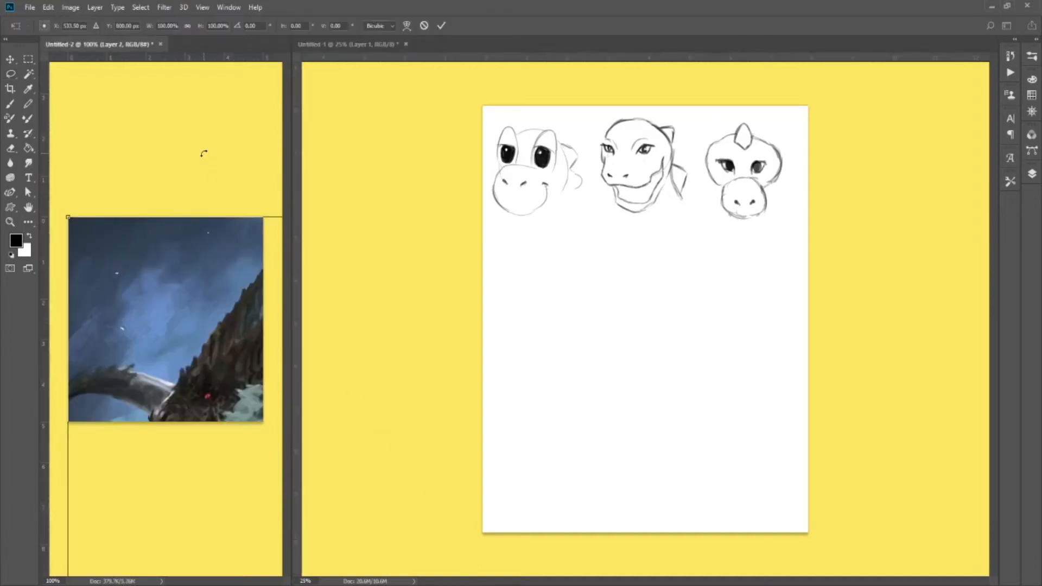
key(ctrl+minus)
key(ctrl+minus)
key(ctrl+minus)
key(ctrl+minus)
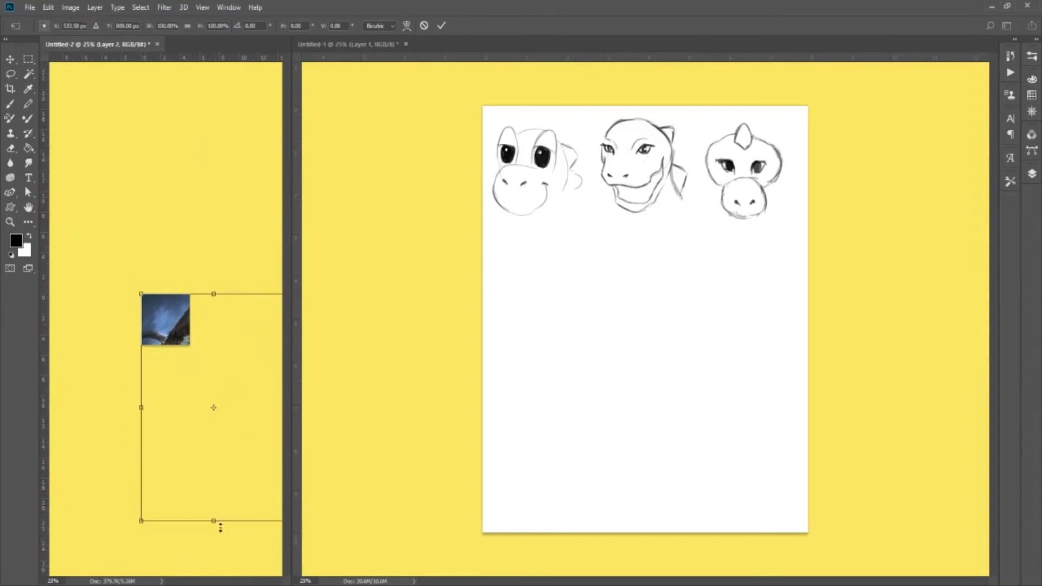
drag(202, 460, 154, 375)
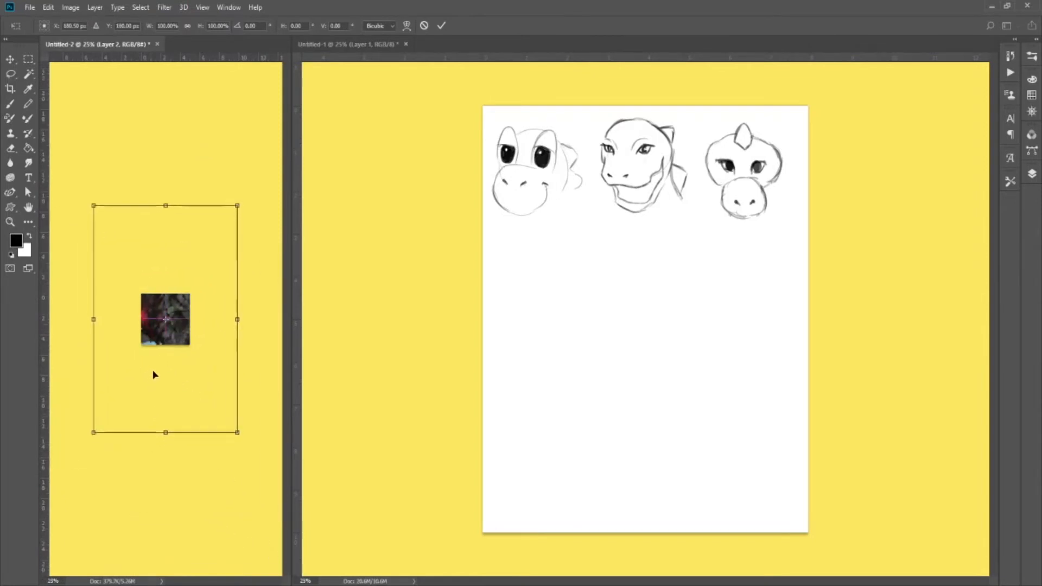
drag(94, 205, 154, 301)
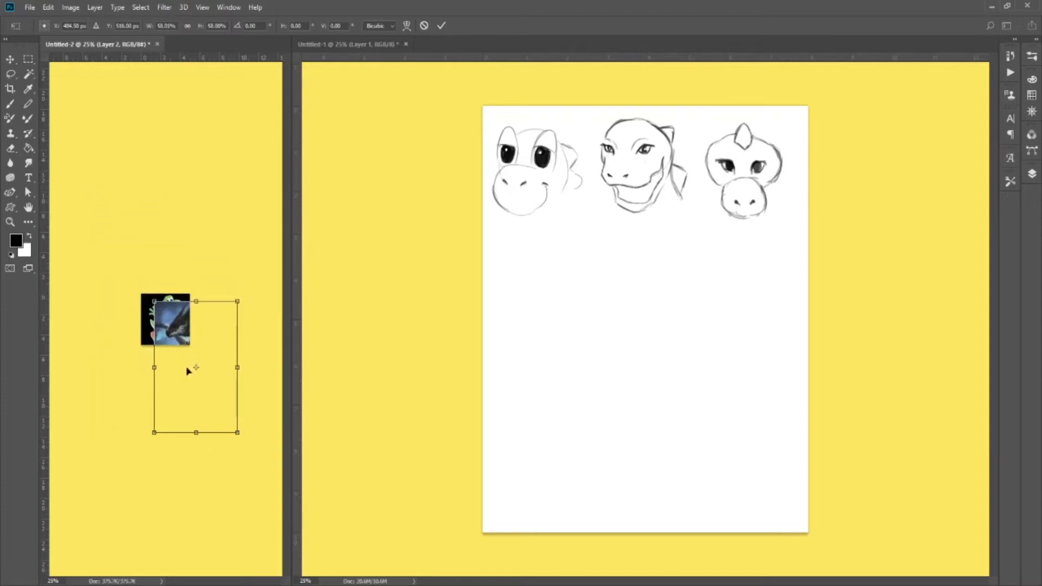
drag(237, 432, 171, 347)
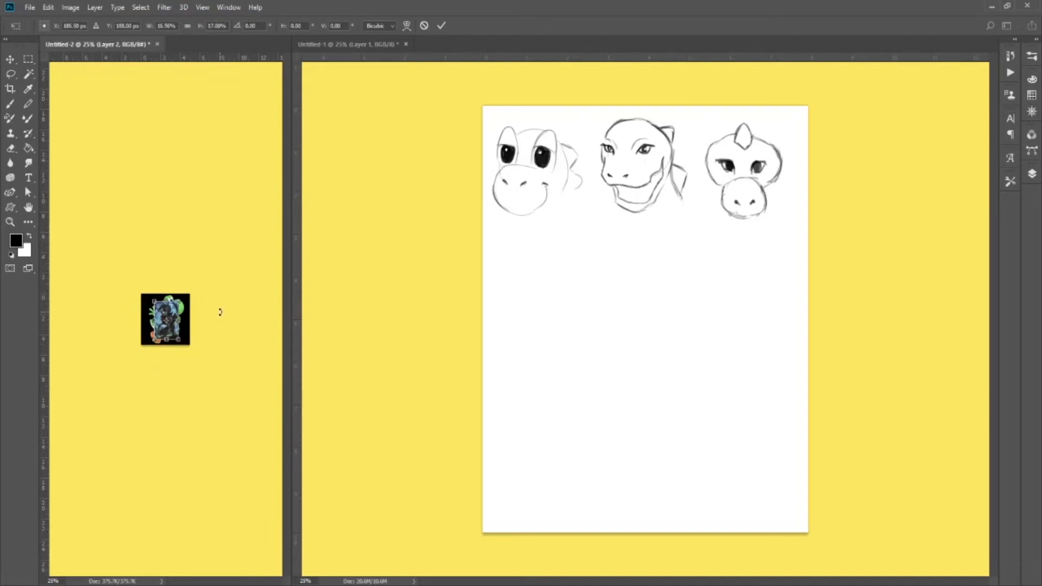
Move the dragon picture toward the reference canvas's upper-left corner and enlarge it to about 22% to nearly fill the canvas height.
key(ctrl+1)
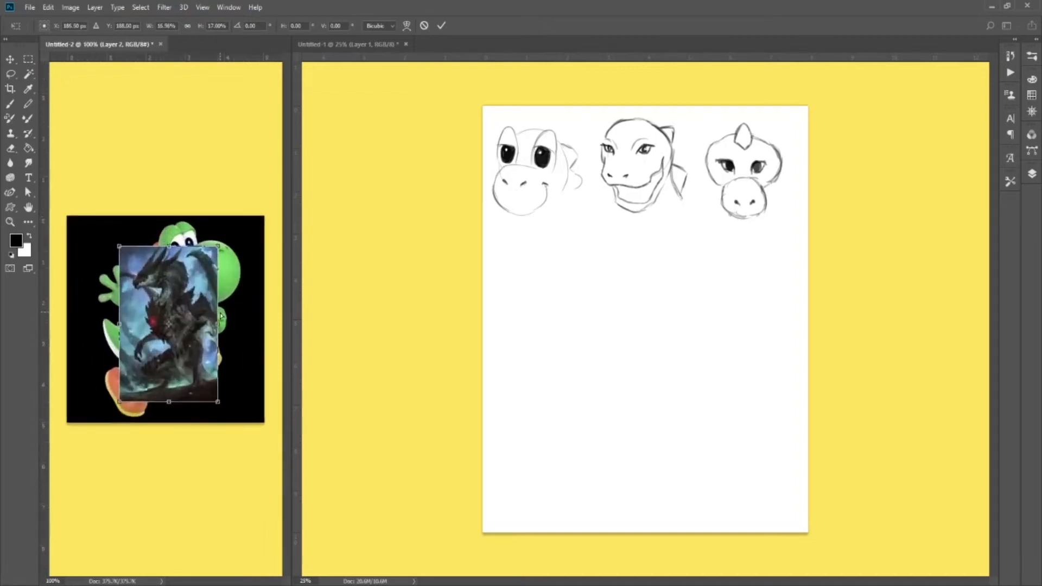
key(ctrl+plus)
key(ctrl+minus)
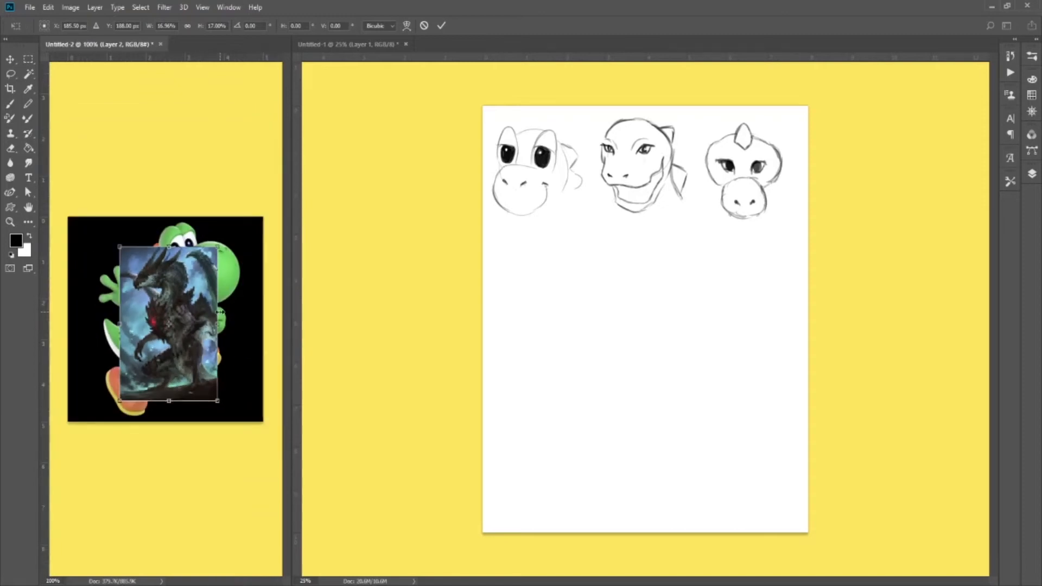
drag(199, 369, 168, 340)
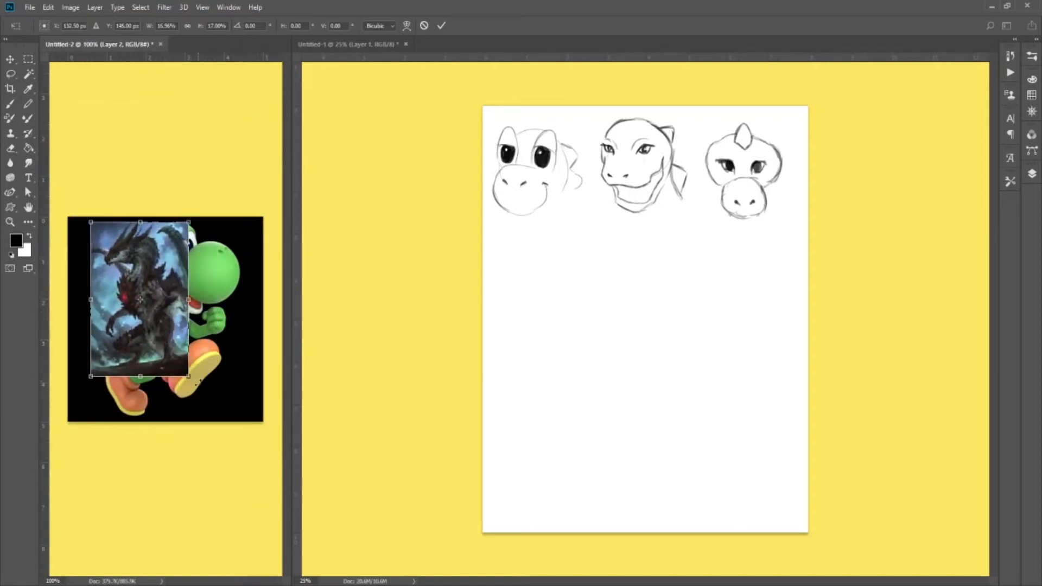
drag(189, 377, 223, 414)
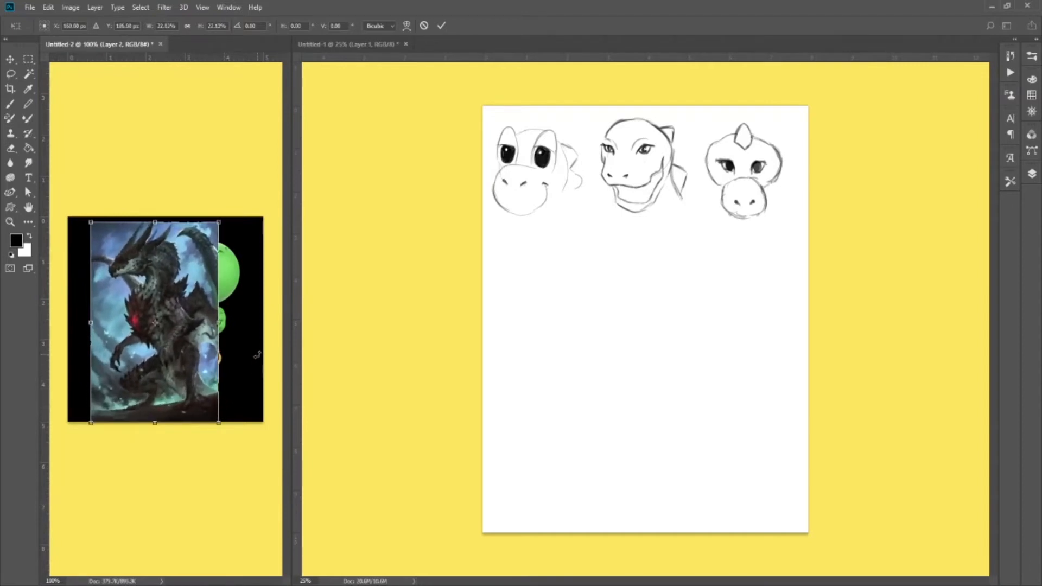
key(l)
key(ctrl+t)
key(l)
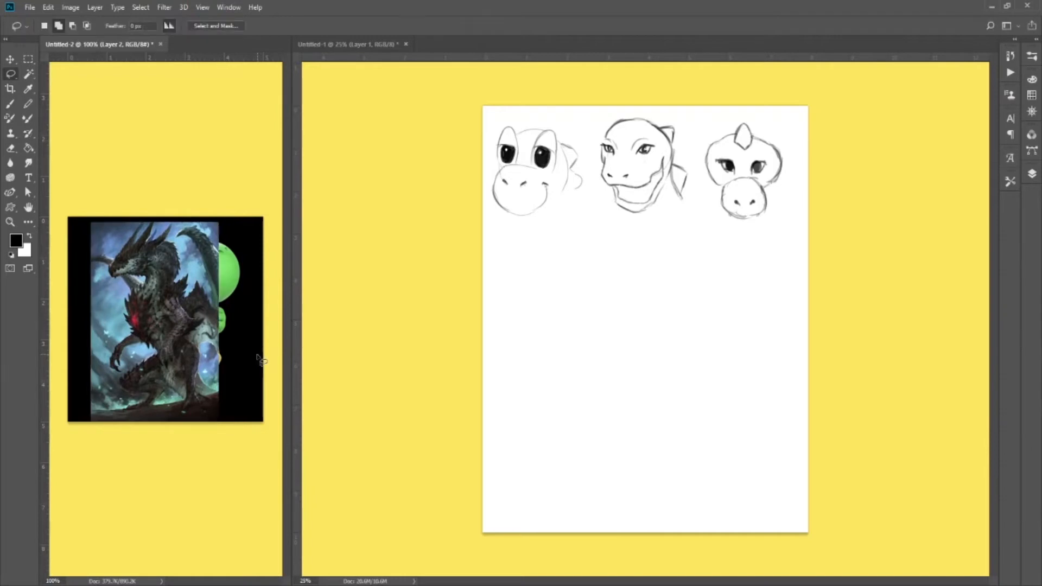
Enlarge the dragon picture slightly to about 102% so it reaches the canvas's upper edge, and nudge it right to centre it.
key(ctrl+t)
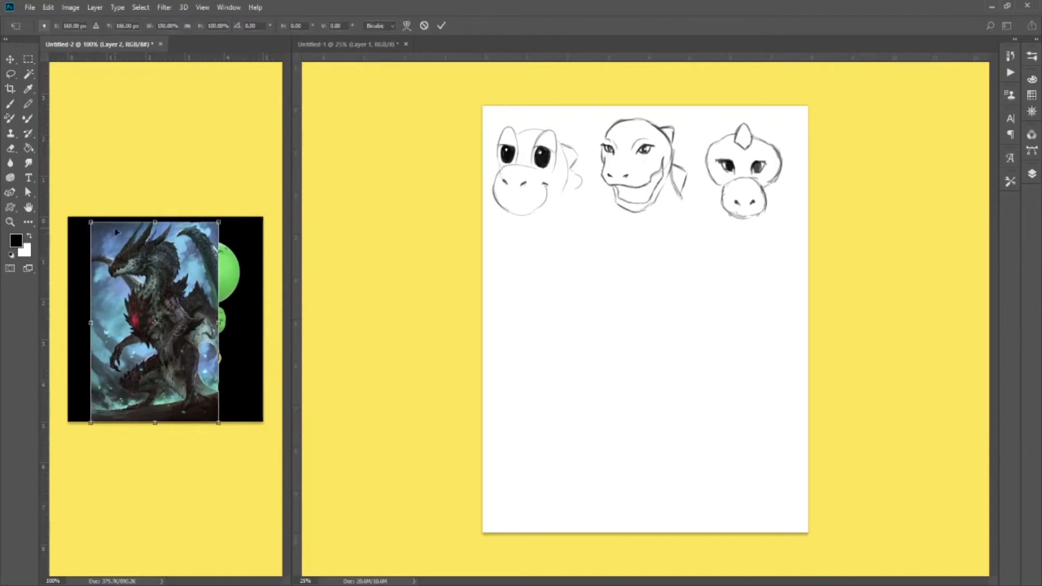
drag(91, 222, 89, 218)
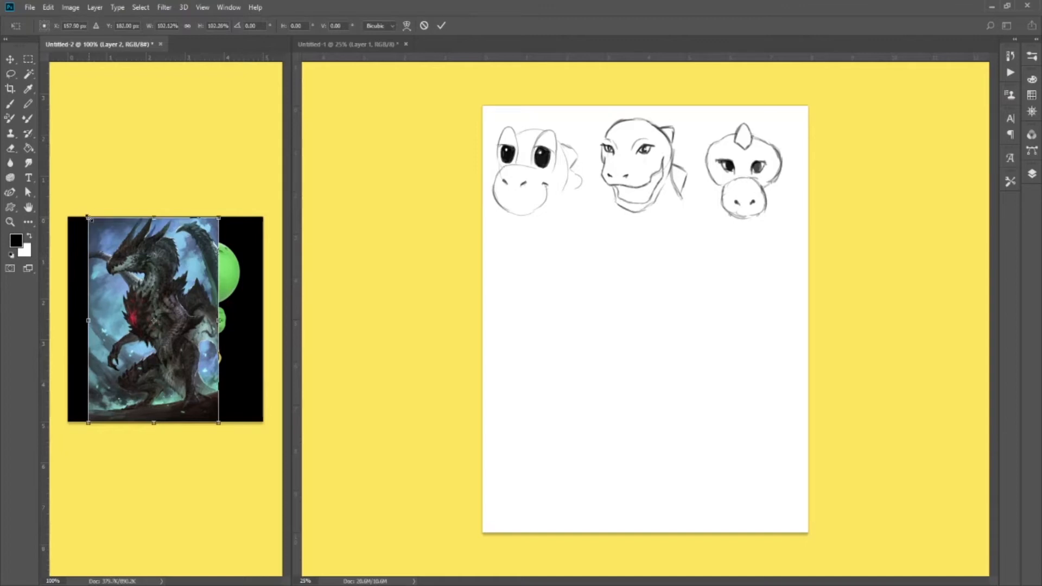
key(Right)
key(Right)
key(Right)
key(Right)
key(Right)
key(Right)
key(Right)
key(Right)
key(Right)
key(Right)
key(Right)
key(Right)
key(Right)
key(Right)
key(Right)
key(Right)
key(Right)
key(Right)
key(Right)
key(Right)
key(Right)
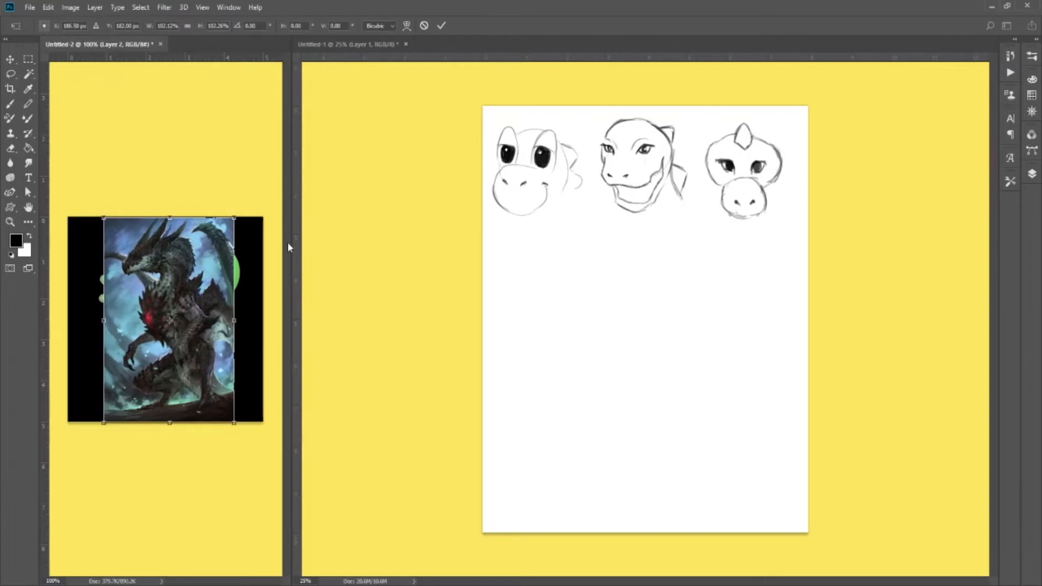
key(Return)
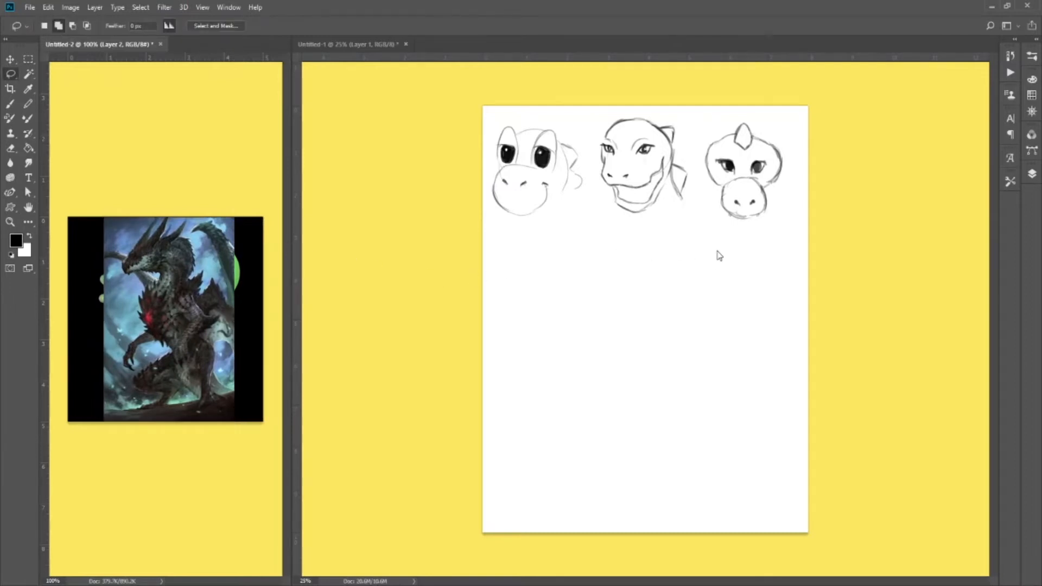
Return to the Untitled-1 page and sketch a circular skull with a sloping snout line below the second head.
key(b)
click(756, 301)
mouse_move(659, 324)
mouse_down()
mouse_move(665, 252)
mouse_move(604, 264)
mouse_move(665, 324)
mouse_move(599, 254)
mouse_move(598, 271)
mouse_move(617, 259)
mouse_move(589, 300)
mouse_move(616, 320)
mouse_move(671, 320)
mouse_move(691, 301)
mouse_move(681, 253)
mouse_up()
key(e)
key(b)
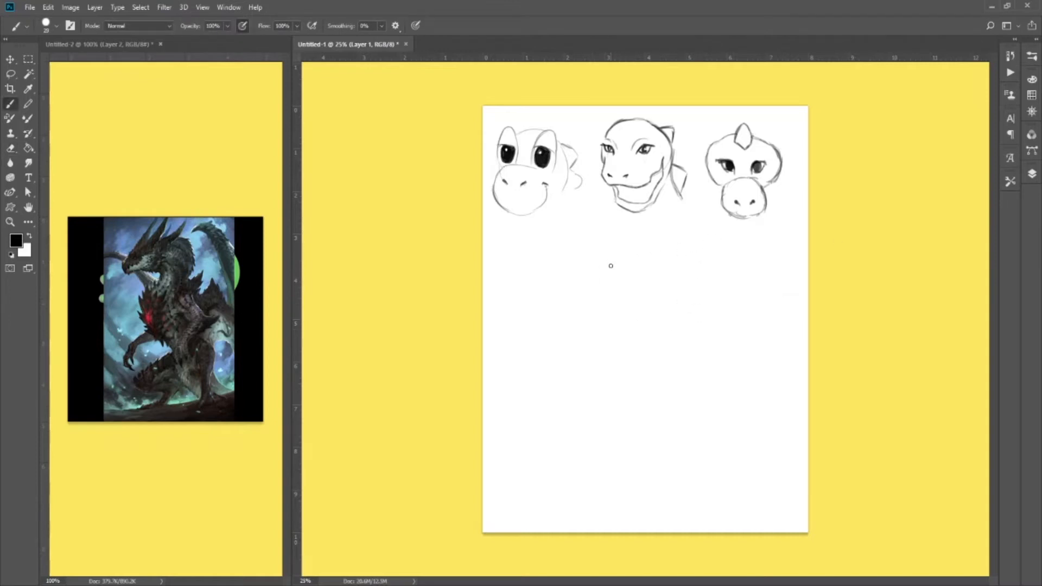
mouse_move(604, 271)
mouse_down()
mouse_move(603, 317)
mouse_move(590, 289)
mouse_move(615, 264)
mouse_move(565, 314)
mouse_up()
key(e)
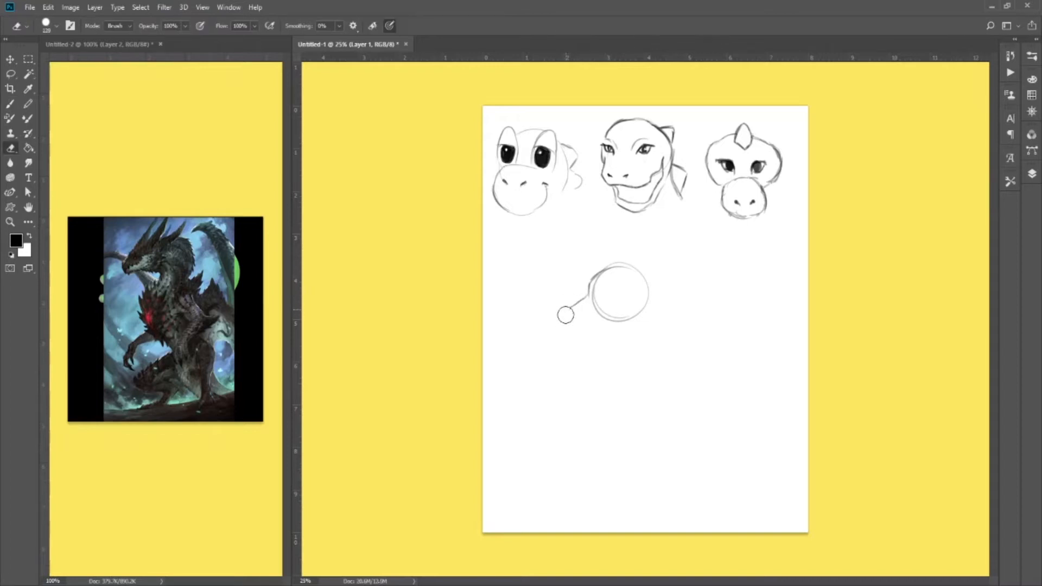
Draw the fourth head's pointed beak-like snout in profile with jagged teeth, a curved mouth corner and an eye.
key(b)
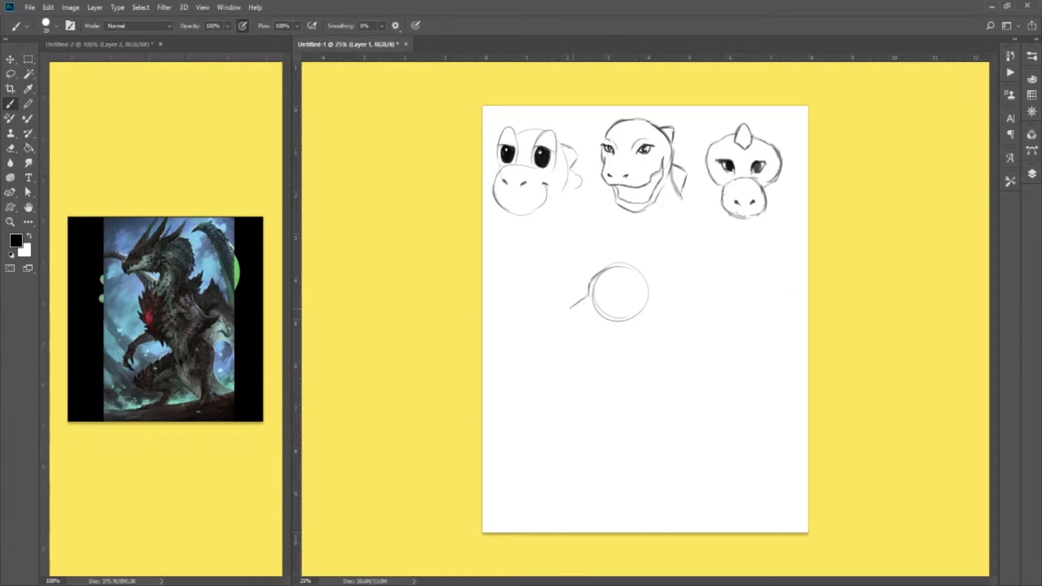
mouse_move(566, 310)
mouse_down()
mouse_move(571, 336)
mouse_move(624, 296)
mouse_up()
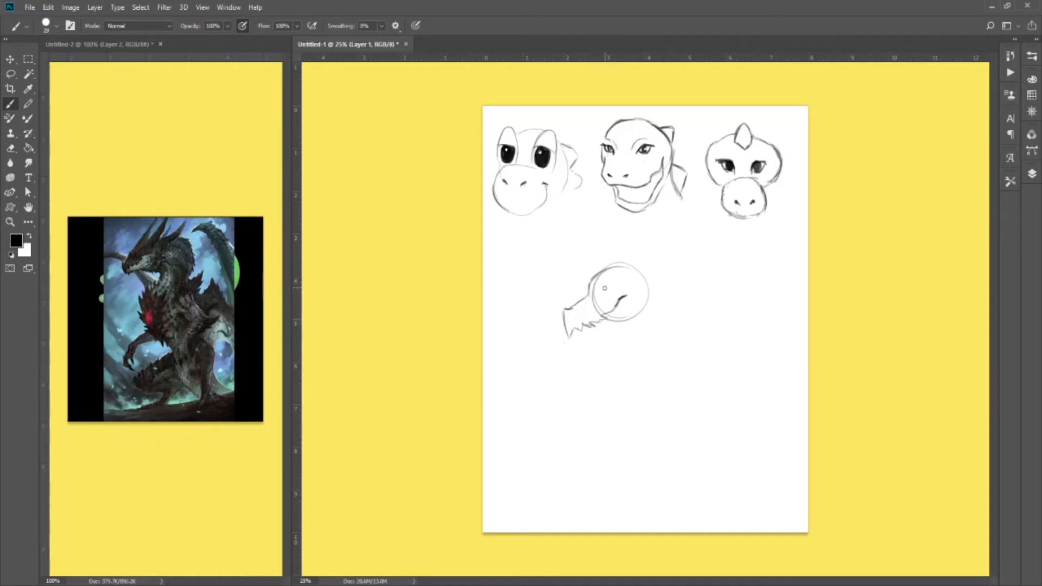
drag(604, 293, 618, 287)
drag(607, 293, 609, 287)
Outline the fourth head's skull and lower jaw, adding spikes at the back and a pointed horn on the crown.
mouse_move(616, 267)
mouse_down()
mouse_move(649, 285)
mouse_move(647, 304)
mouse_up()
mouse_move(580, 338)
mouse_down()
mouse_move(648, 331)
mouse_move(674, 292)
mouse_up()
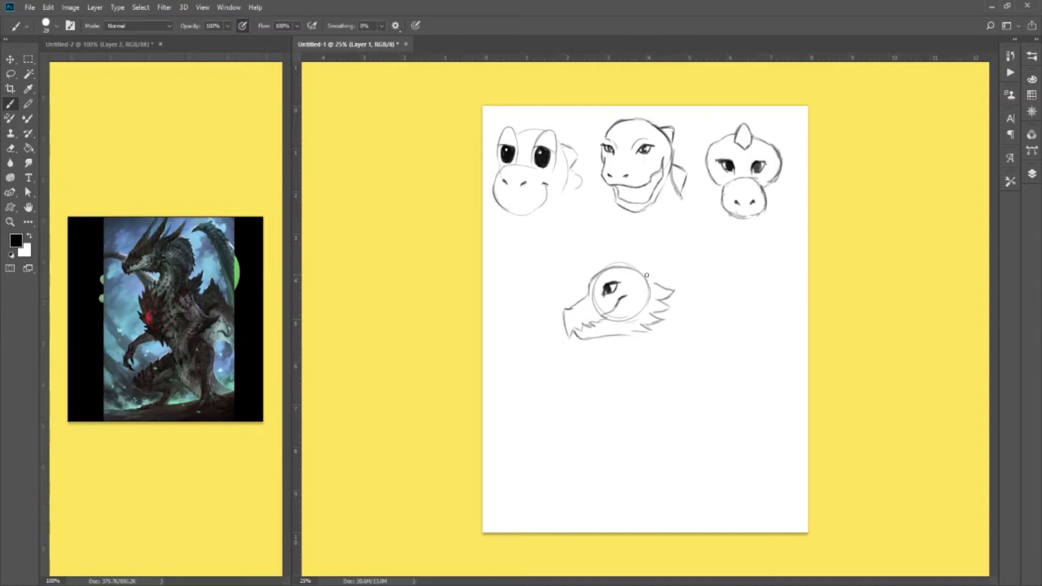
mouse_move(674, 269)
mouse_down()
mouse_move(652, 273)
mouse_move(664, 281)
mouse_move(656, 286)
mouse_up()
mouse_move(594, 277)
mouse_down()
mouse_move(641, 248)
mouse_move(648, 271)
mouse_up()
Erase the fourth head's jagged teeth and the lower spikes behind its jaw.
key(e)
mouse_move(647, 324)
mouse_down()
mouse_move(659, 318)
mouse_move(580, 328)
mouse_move(591, 328)
mouse_up()
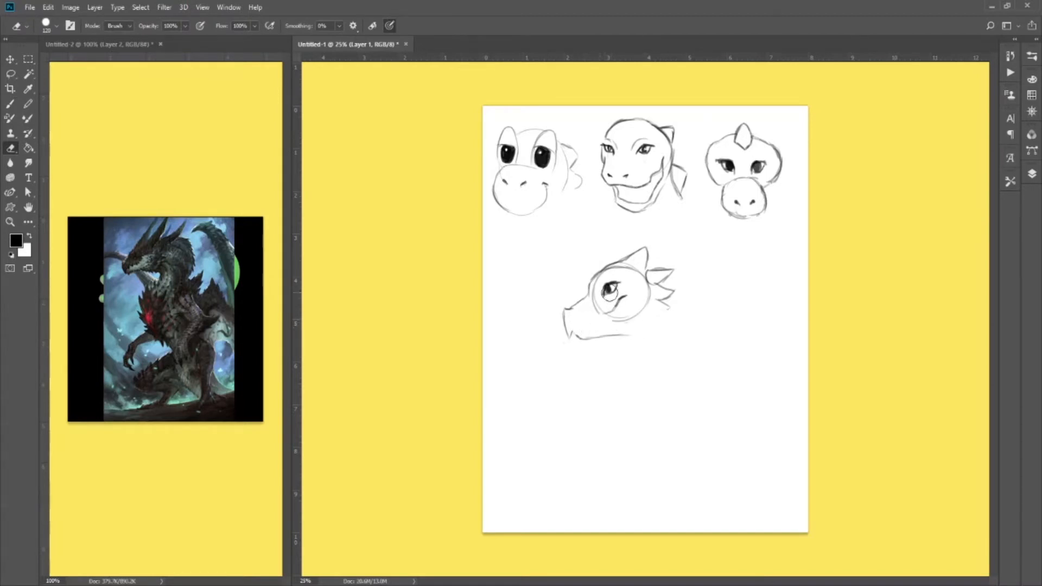
key(b)
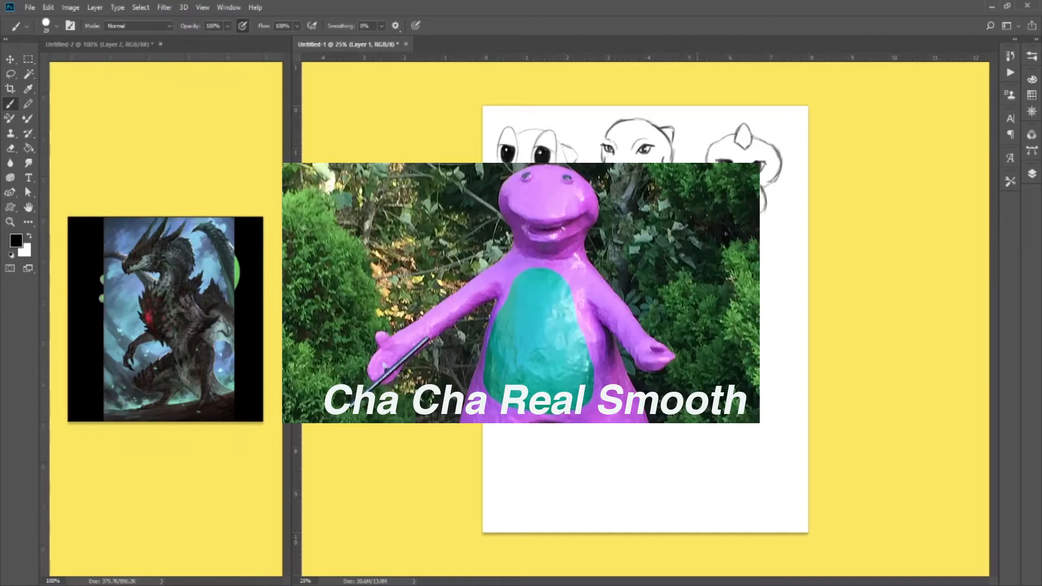
Add a round cheek guide behind the fourth head's jaw and draw the mouth line curving back from the snout tip.
key(e)
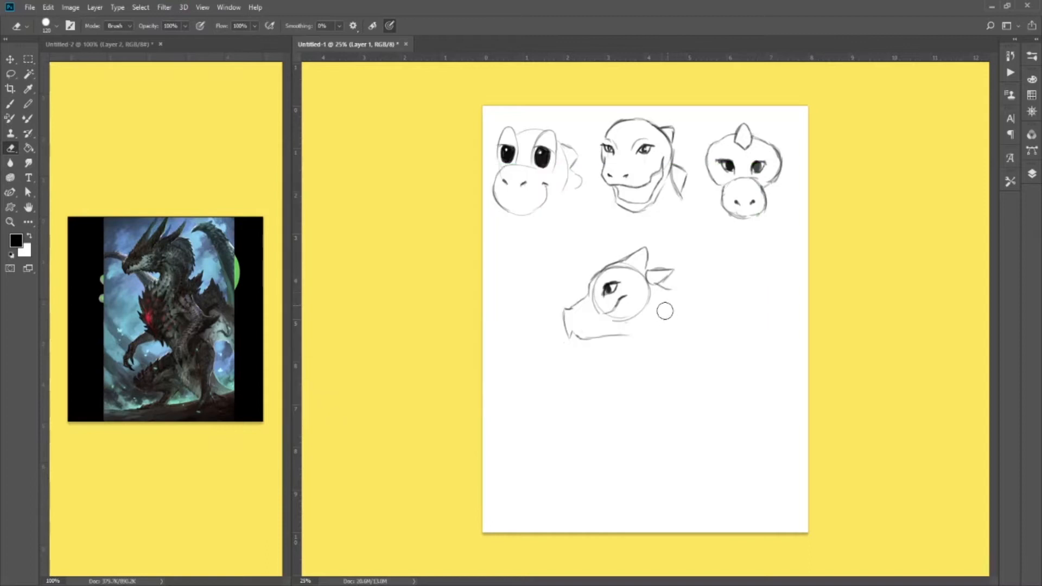
key(b)
mouse_move(655, 300)
mouse_down()
mouse_move(641, 333)
mouse_move(675, 299)
mouse_move(659, 345)
mouse_up()
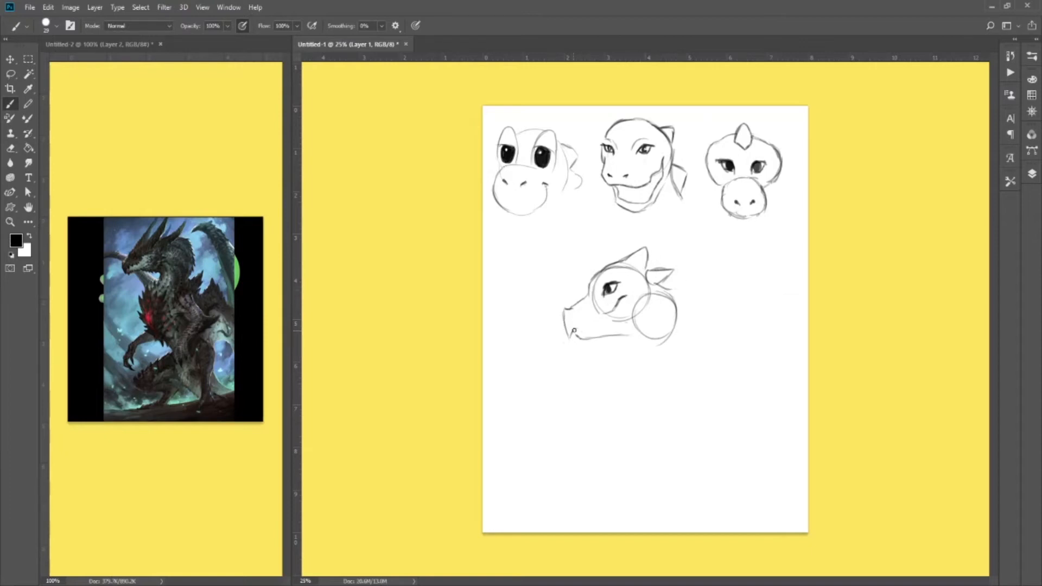
key(e)
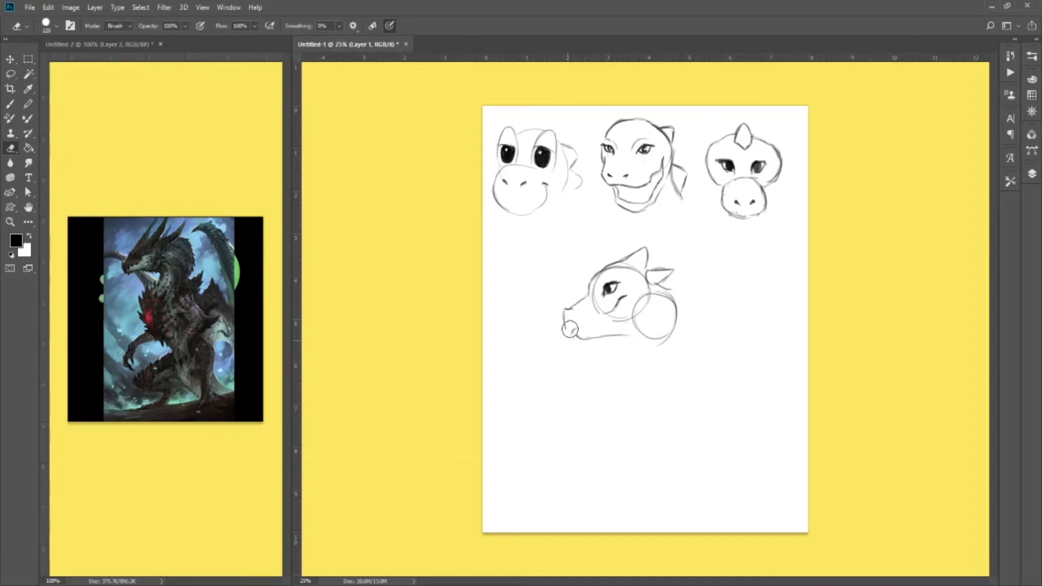
key(b)
drag(579, 330, 608, 313)
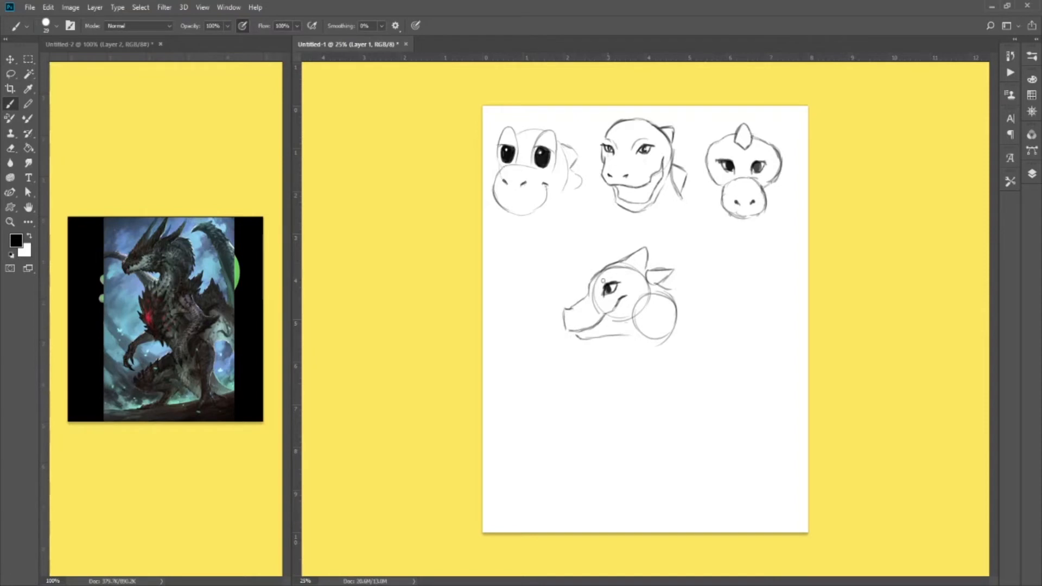
Redraw the fourth head's eye as a narrow, slanted dark shape with a small highlight.
key(e)
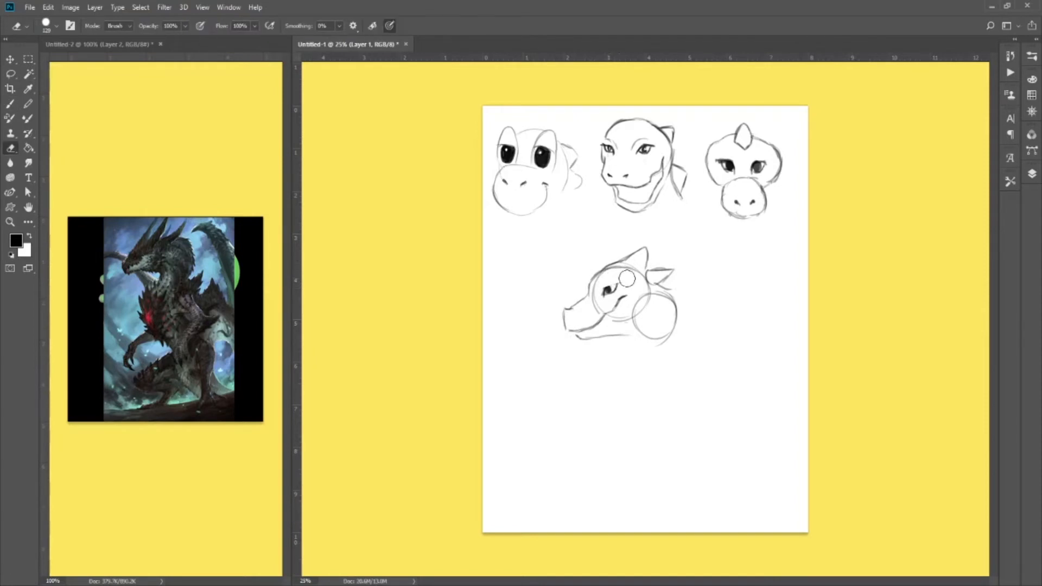
key(b)
drag(603, 288, 625, 280)
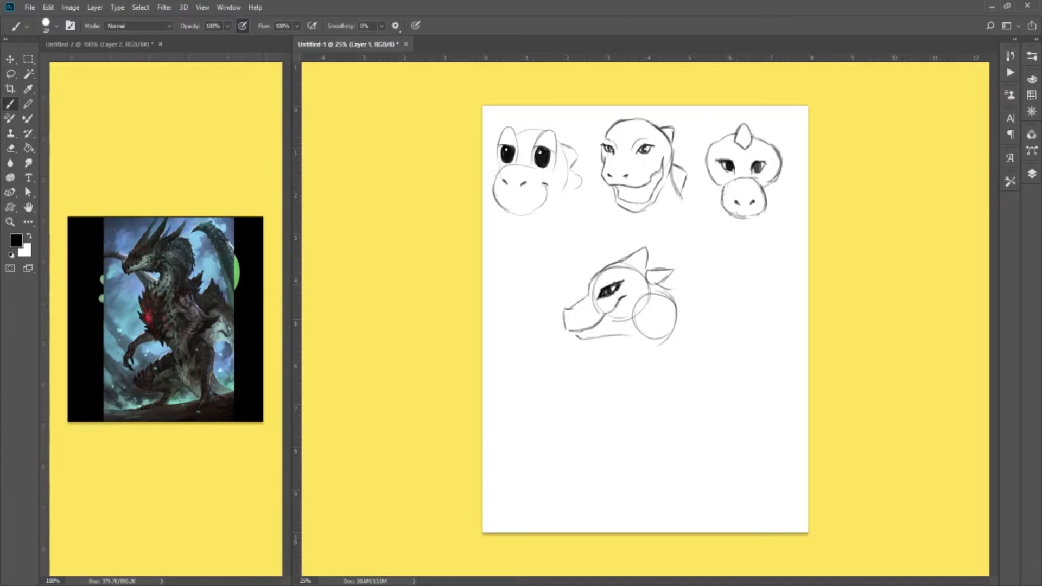
Erase the fourth head's skull guide and old cheek circle, and sketch a new cheek circle closer to the mouth corner.
key(e)
mouse_move(599, 282)
mouse_down()
mouse_move(597, 312)
mouse_move(624, 303)
mouse_move(611, 320)
mouse_move(627, 323)
mouse_move(669, 296)
mouse_move(644, 344)
mouse_move(671, 316)
mouse_move(638, 334)
mouse_move(632, 312)
mouse_move(667, 309)
mouse_move(654, 295)
mouse_move(659, 333)
mouse_up()
key(b)
drag(625, 296, 651, 292)
mouse_move(634, 329)
mouse_down()
mouse_move(660, 315)
mouse_move(633, 296)
mouse_move(654, 326)
mouse_up()
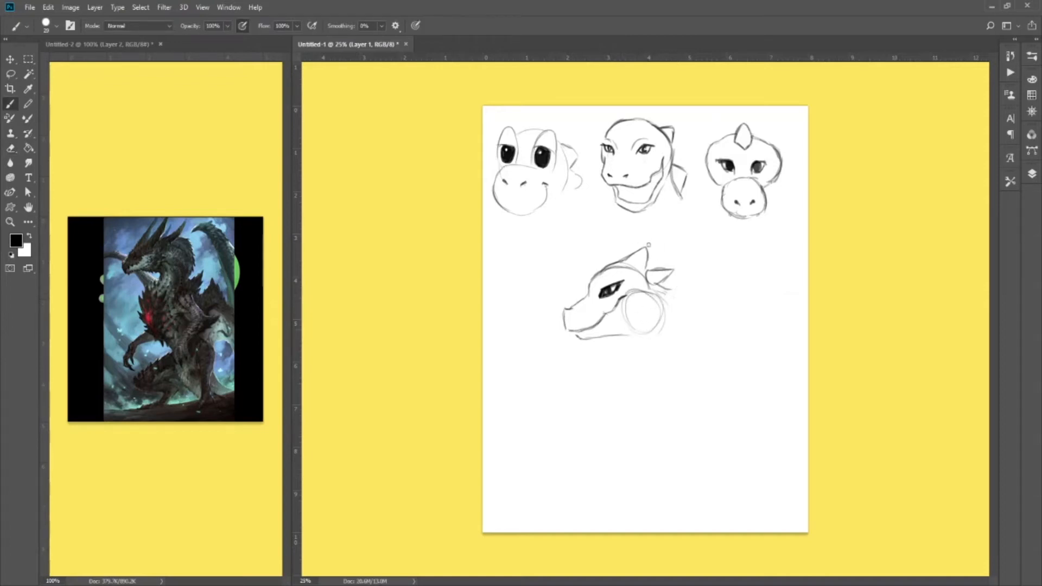
Draw a dark curved band across the fourth head's crown beneath the horn and clean up its lower edge.
key(e)
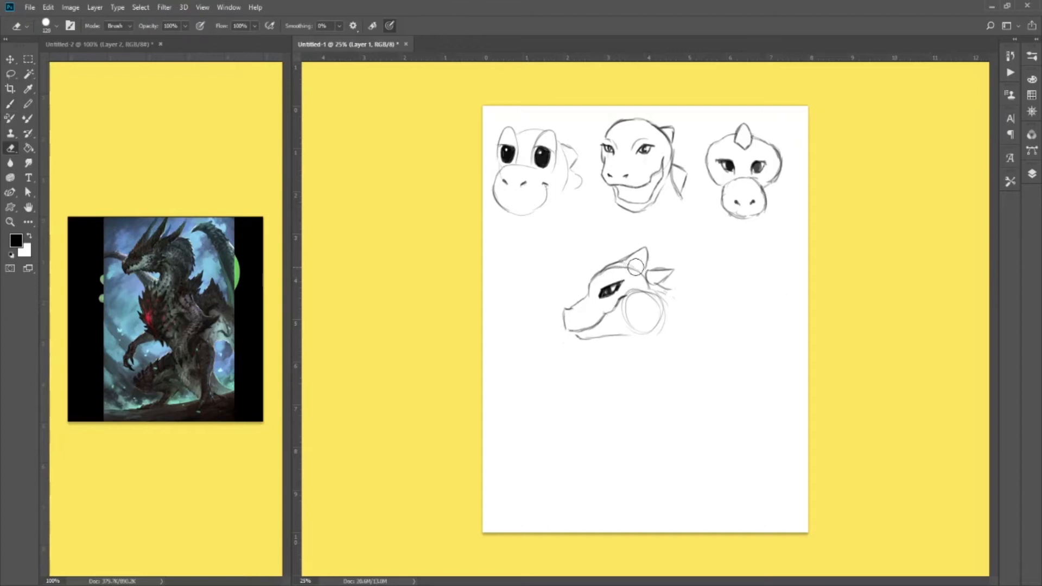
key(b)
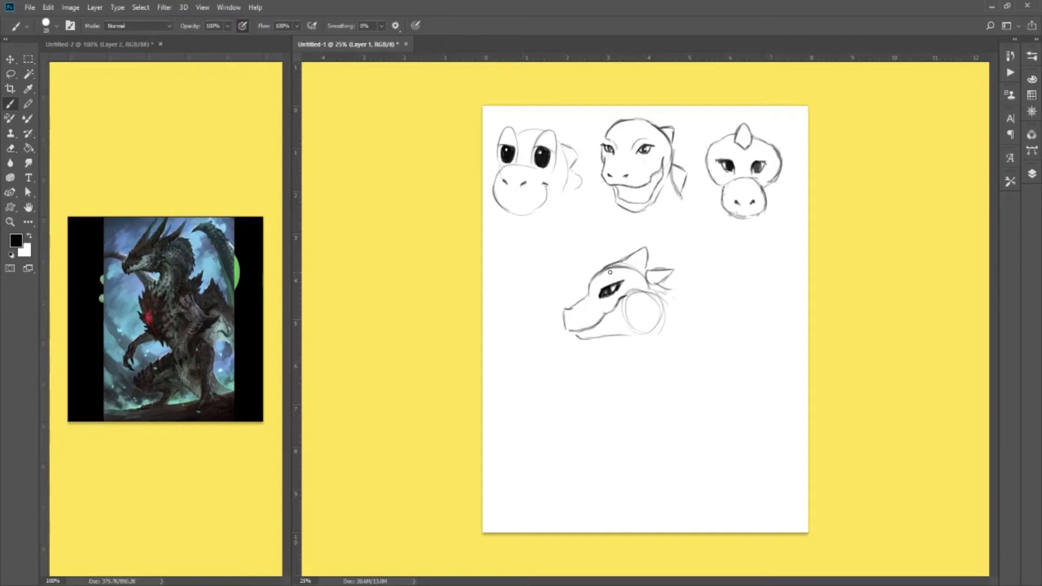
mouse_move(604, 270)
mouse_down()
mouse_move(635, 264)
mouse_move(624, 264)
mouse_move(648, 283)
mouse_up()
key(e)
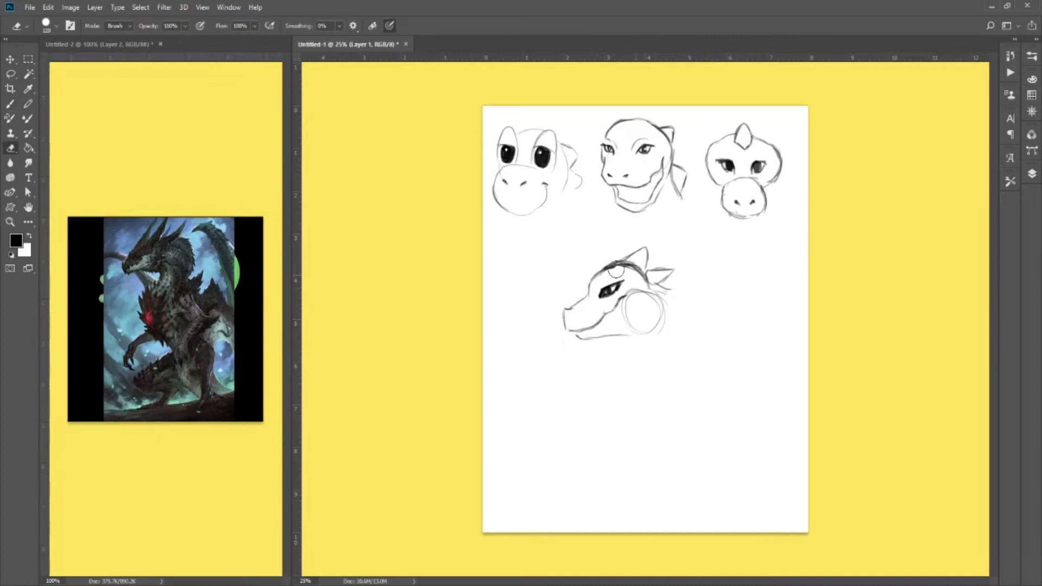
drag(605, 276, 613, 274)
key(b)
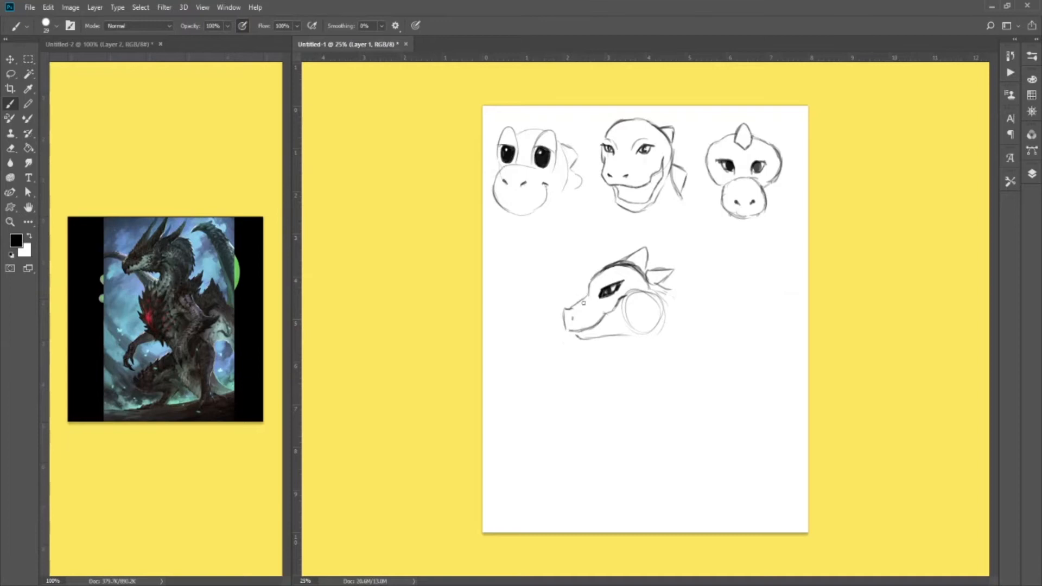
Reshape the fourth head's snout tip into a rounded nose bump with a dark nostril.
drag(565, 308, 577, 302)
key(e)
drag(585, 305, 571, 318)
key(b)
Clean up the back of the fourth head's cheek, then draw a short throat line and a long sloping neck line.
key(e)
mouse_move(647, 316)
mouse_down()
mouse_move(667, 321)
mouse_move(661, 293)
mouse_move(668, 299)
mouse_up()
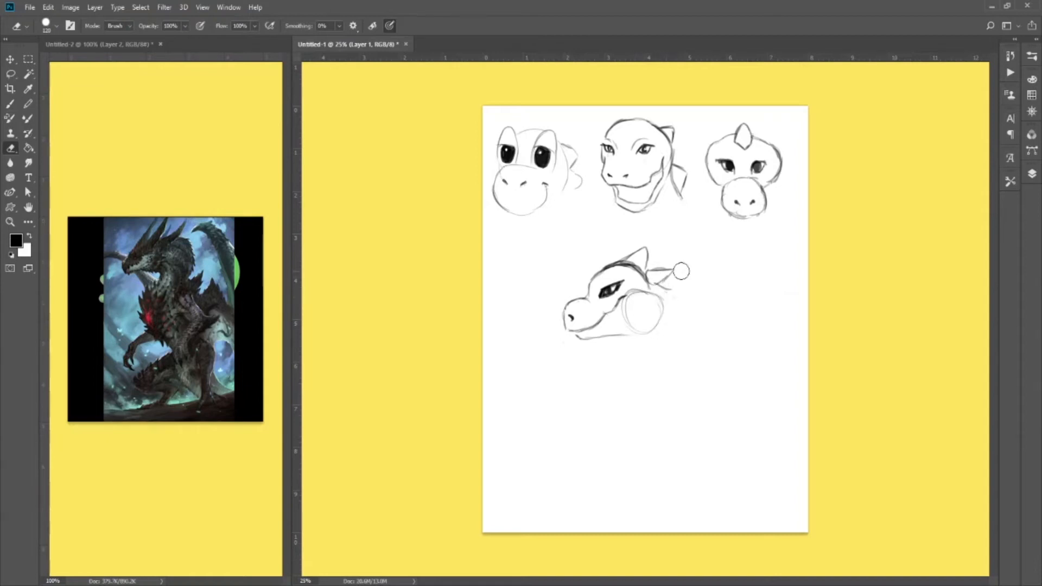
key(b)
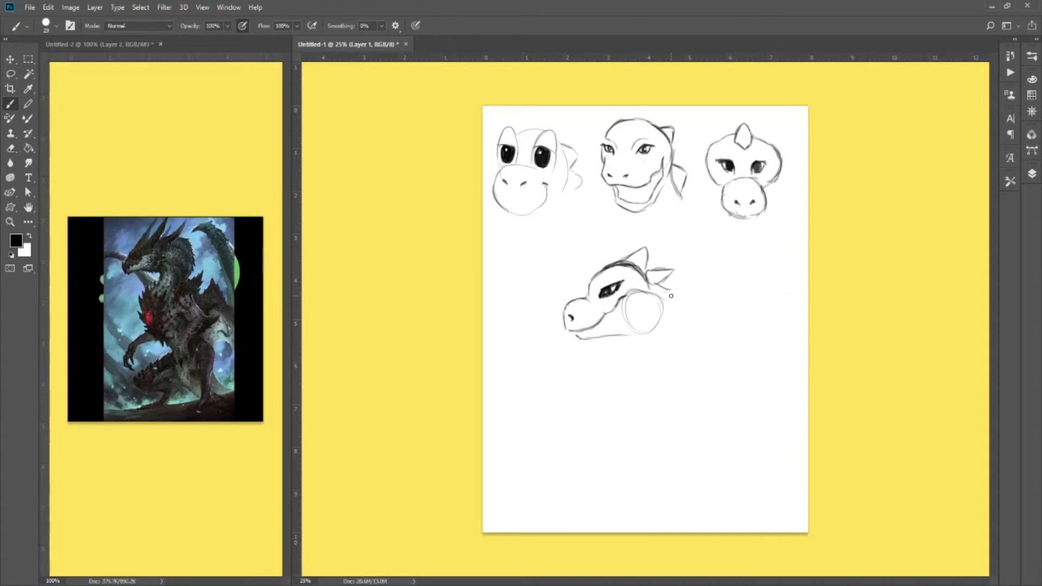
drag(657, 295, 674, 310)
mouse_move(670, 308)
mouse_down()
mouse_move(729, 347)
mouse_move(784, 364)
mouse_up()
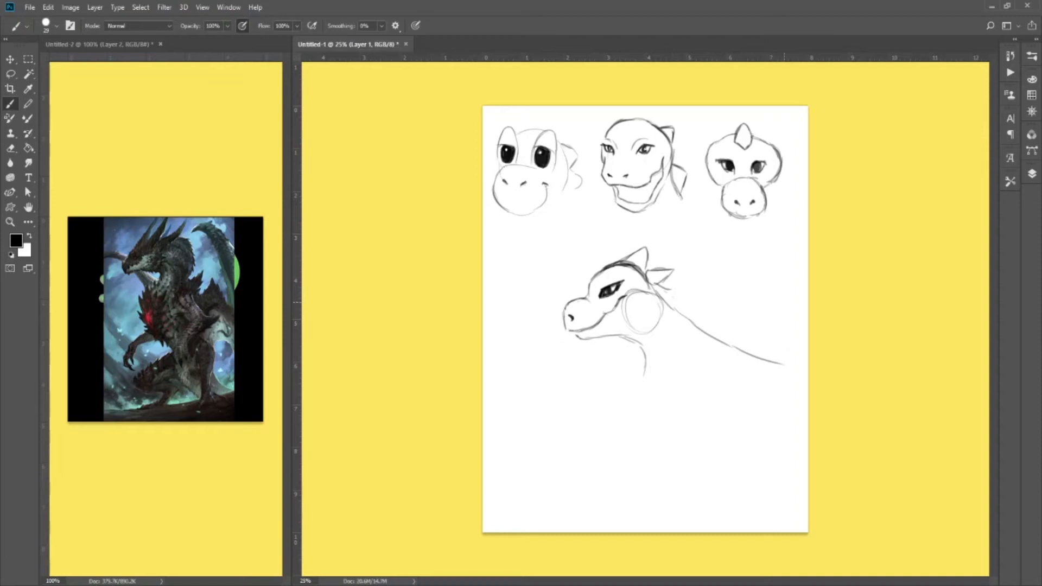
Select the fourth head with its neck and move it toward the page's left edge and slightly up.
key(l)
mouse_move(675, 376)
mouse_down()
mouse_move(525, 264)
mouse_move(609, 235)
mouse_move(710, 264)
mouse_move(781, 329)
mouse_move(811, 397)
mouse_move(728, 431)
mouse_up()
key(ctrl+t)
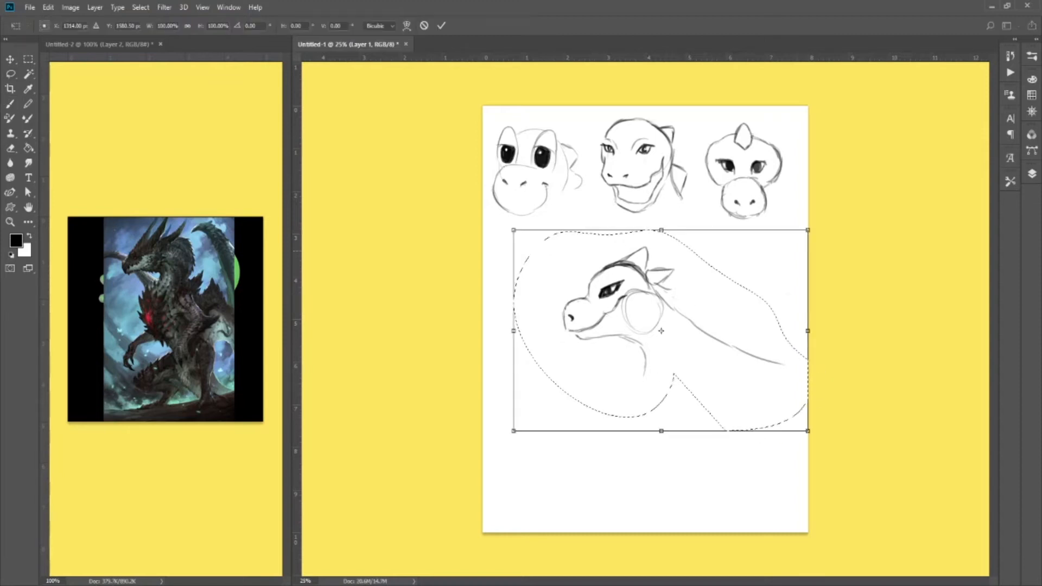
drag(709, 349, 644, 334)
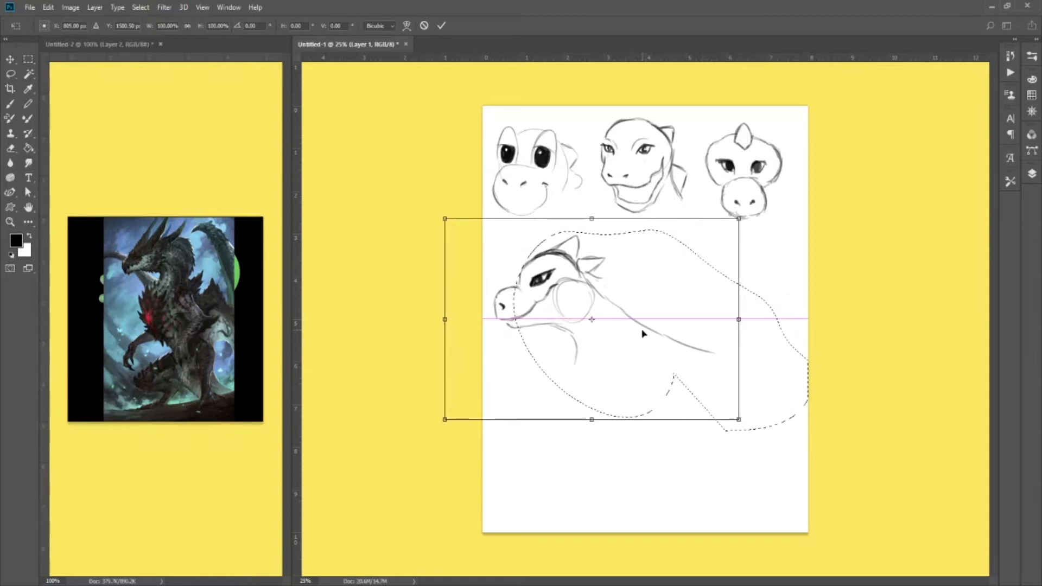
key(Return)
key(ctrl+d)
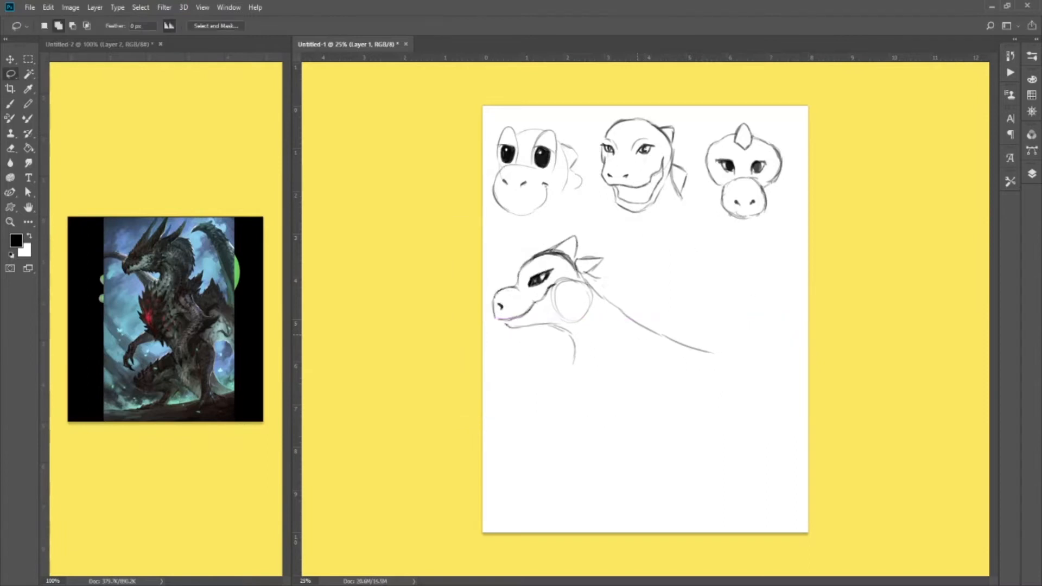
Extend the back line to the page's right edge and replace the throat line with one flowing down into the chest.
key(b)
mouse_move(738, 362)
mouse_down()
mouse_move(759, 360)
mouse_move(799, 388)
mouse_up()
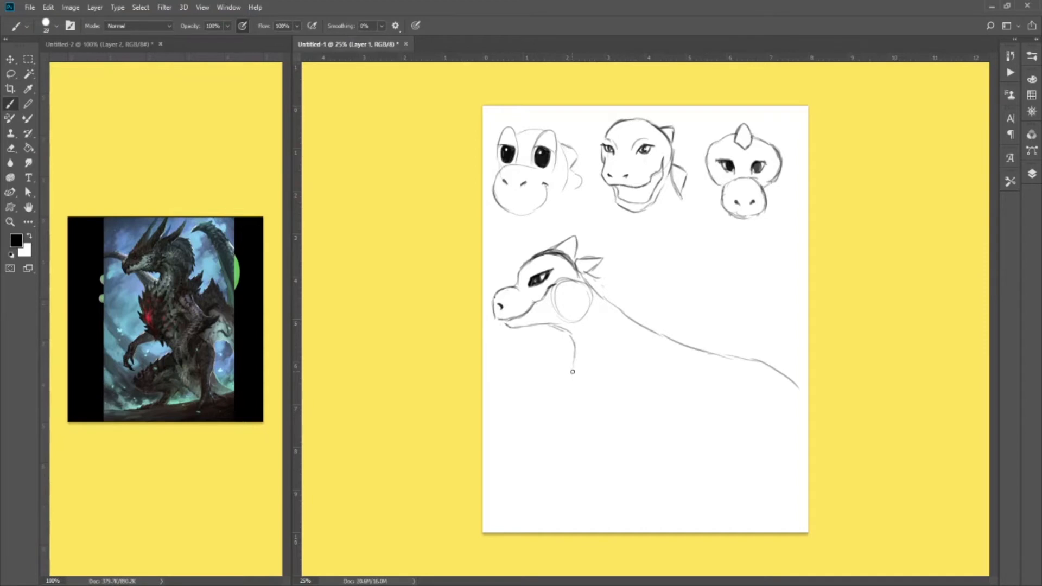
key(e)
drag(570, 359, 564, 341)
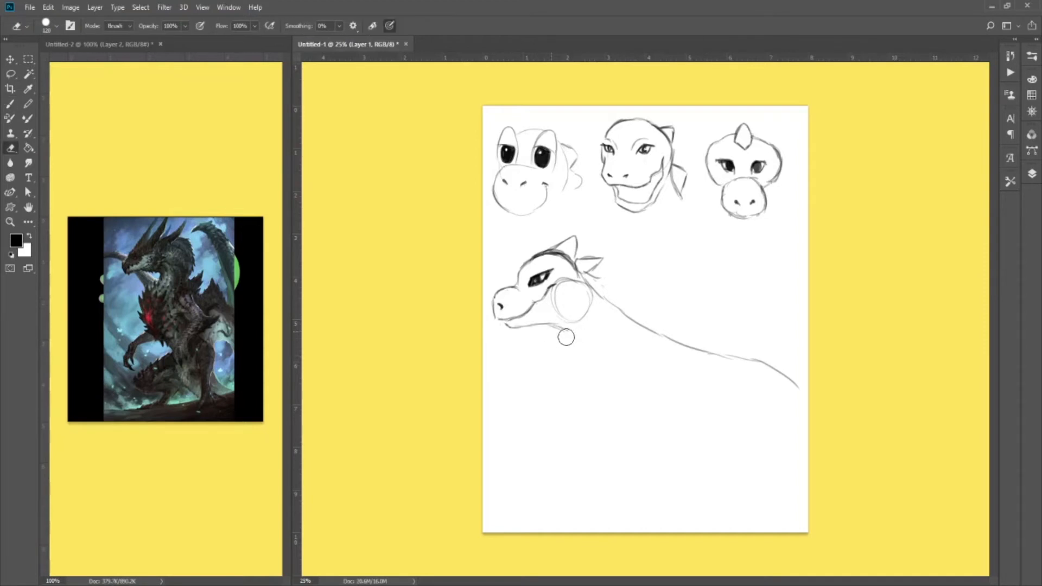
key(b)
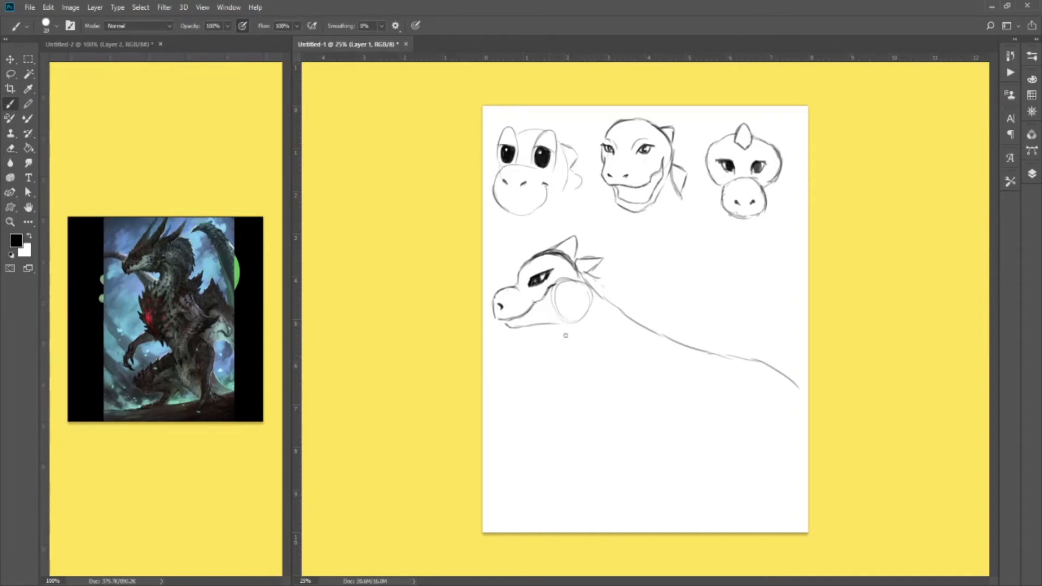
drag(563, 365, 574, 396)
mouse_move(592, 369)
mouse_down()
mouse_move(583, 408)
mouse_move(608, 446)
mouse_up()
mouse_move(586, 428)
mouse_down()
mouse_move(564, 472)
mouse_move(564, 449)
mouse_move(578, 456)
mouse_move(577, 476)
mouse_move(589, 466)
mouse_move(593, 477)
mouse_move(602, 474)
mouse_move(568, 465)
mouse_move(563, 451)
mouse_move(579, 469)
mouse_move(575, 430)
mouse_move(623, 446)
mouse_move(619, 454)
mouse_move(627, 446)
mouse_move(608, 435)
mouse_move(643, 437)
mouse_move(658, 421)
mouse_up()
key(e)
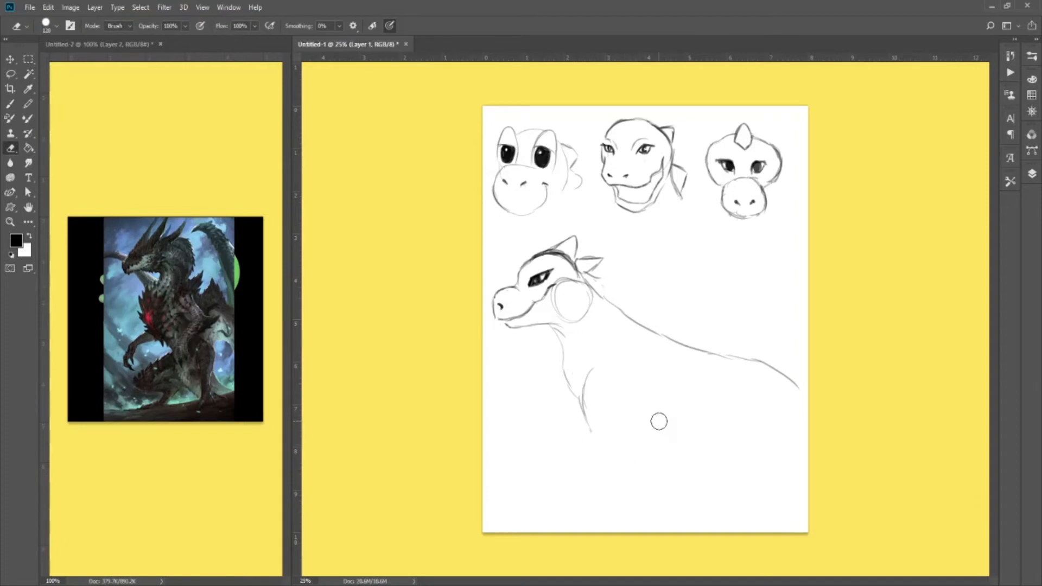
key(b)
mouse_move(607, 357)
mouse_down()
mouse_move(633, 354)
mouse_move(637, 419)
mouse_up()
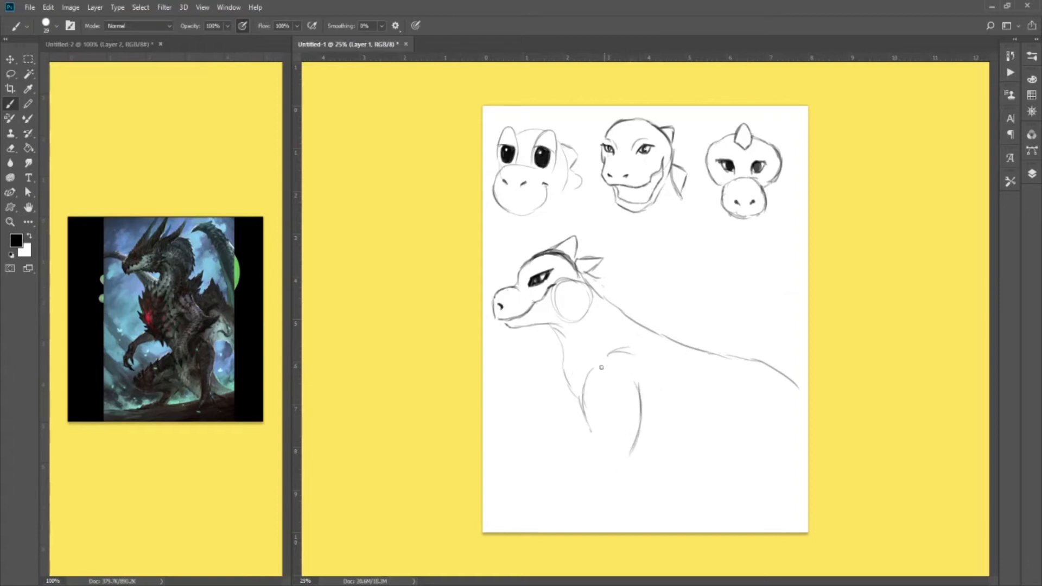
key(e)
drag(582, 373, 577, 421)
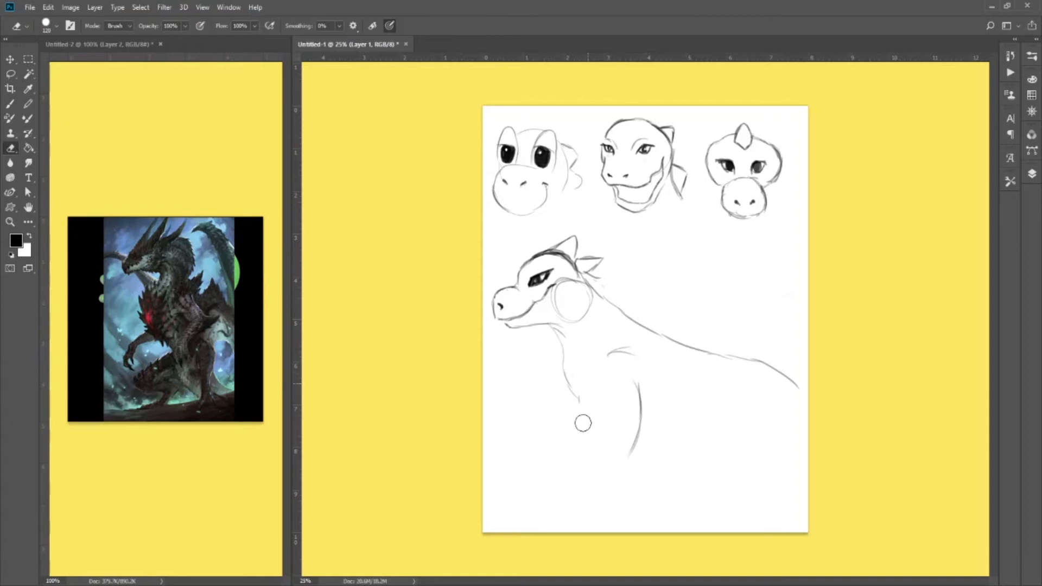
mouse_move(620, 344)
mouse_down()
mouse_move(640, 383)
mouse_move(626, 454)
mouse_up()
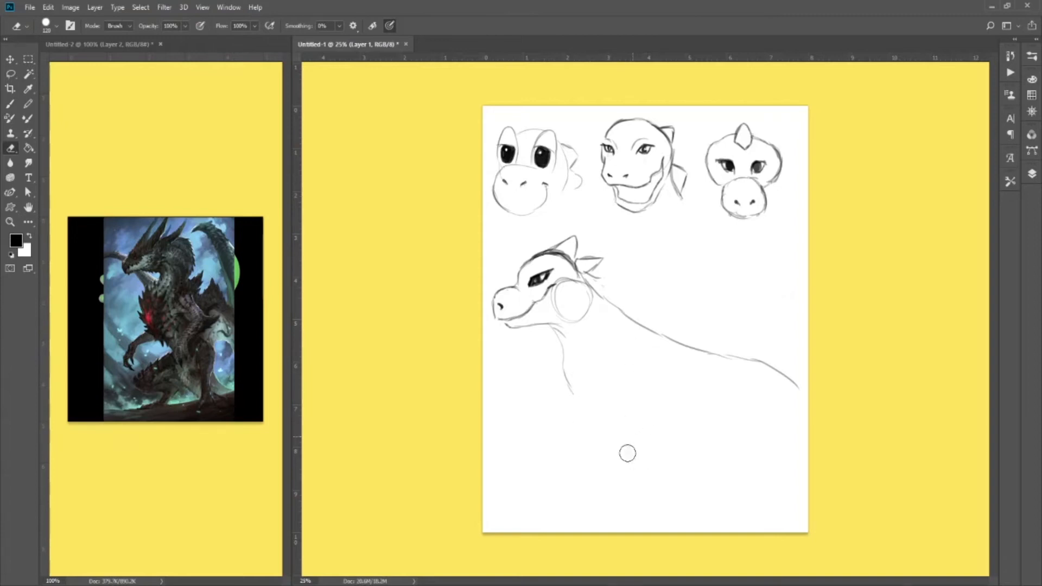
Erase the lower back line and redraw it sloping down to the rump, with the outer curve of a raised tail.
key(b)
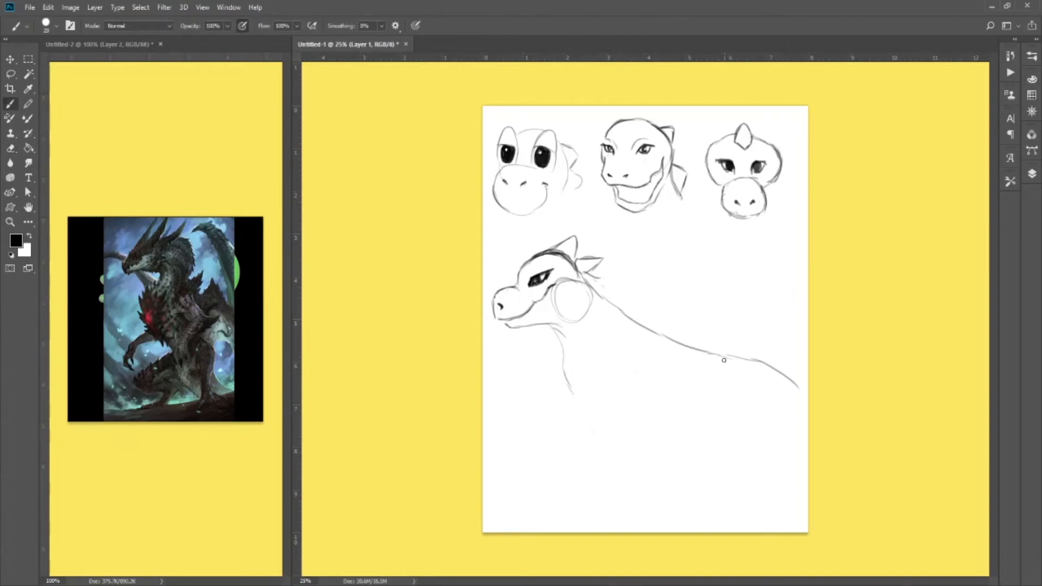
key(e)
mouse_move(794, 380)
mouse_down()
mouse_move(738, 351)
mouse_move(729, 350)
mouse_move(731, 362)
mouse_move(671, 340)
mouse_move(800, 384)
mouse_up()
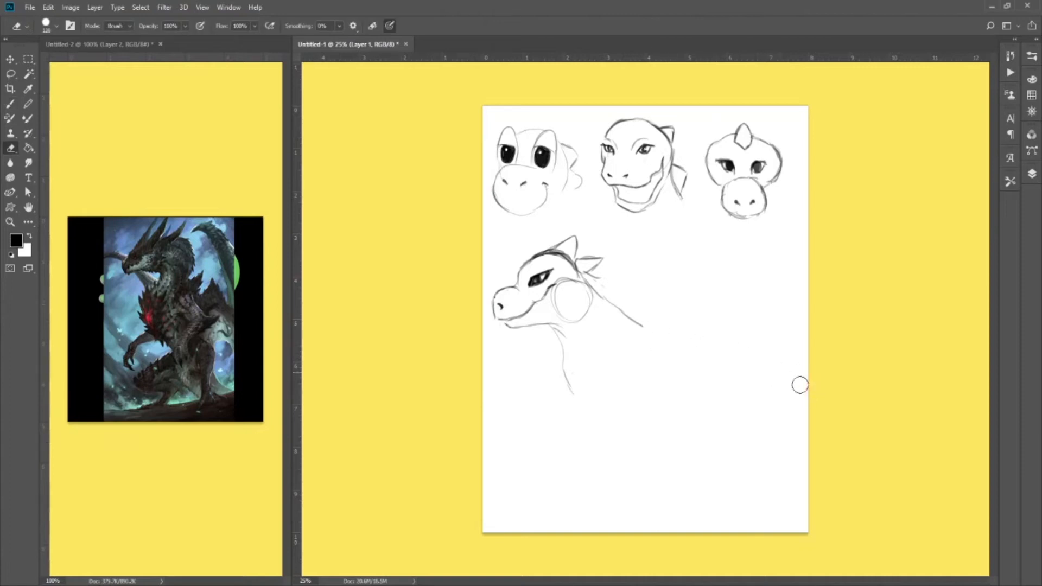
key(b)
mouse_move(634, 322)
mouse_down()
mouse_move(726, 403)
mouse_move(749, 483)
mouse_move(753, 315)
mouse_up()
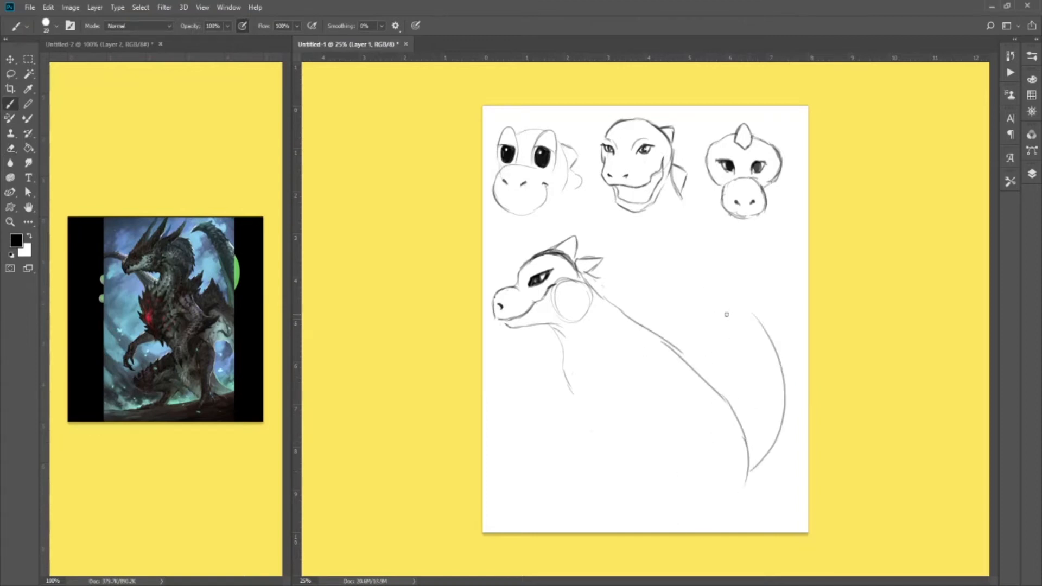
drag(716, 390, 705, 295)
key(ctrl+z)
Save the sketch page as yoshi.psd.
key(e)
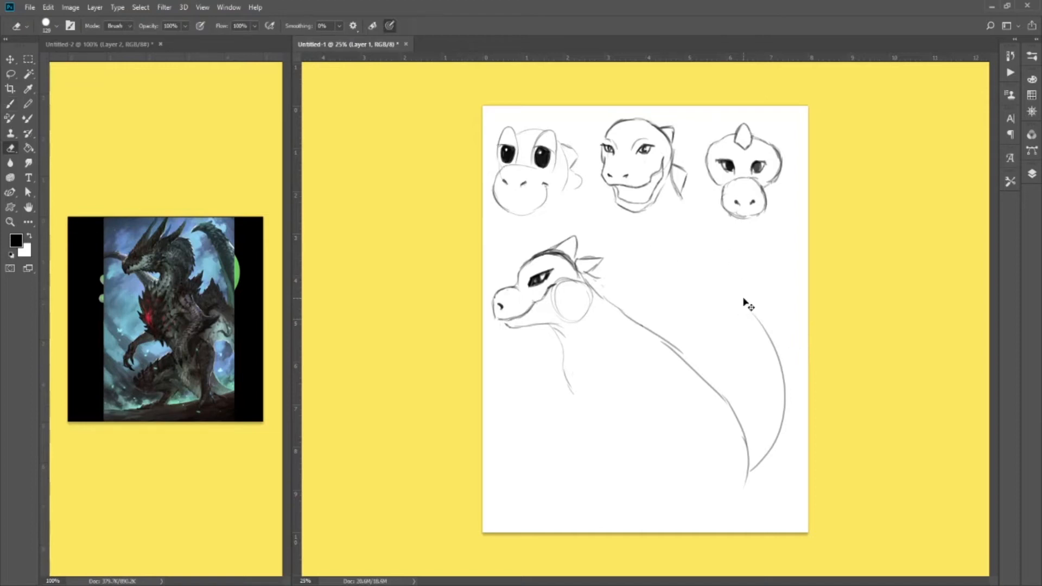
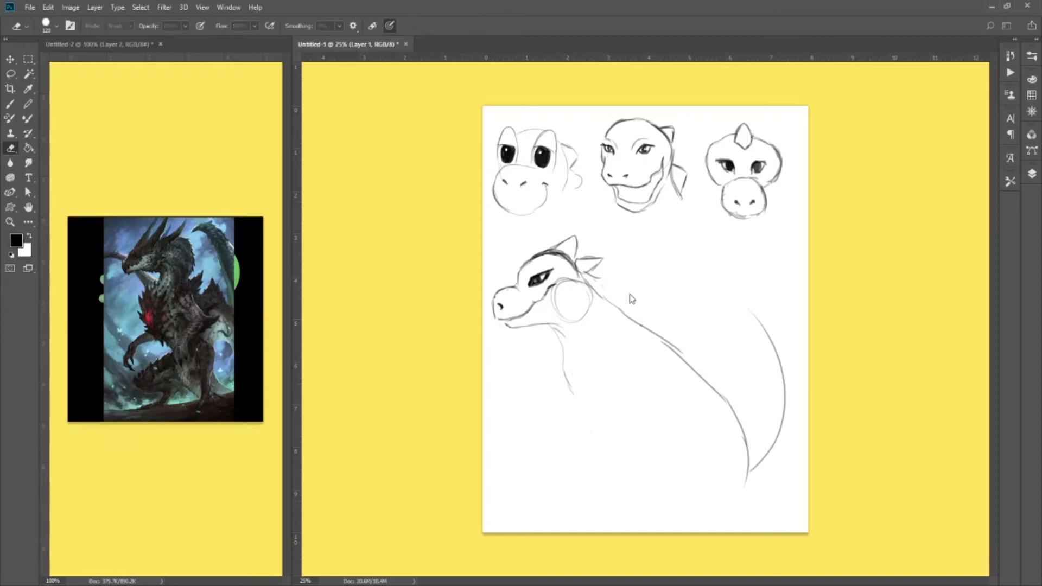
key(Return)
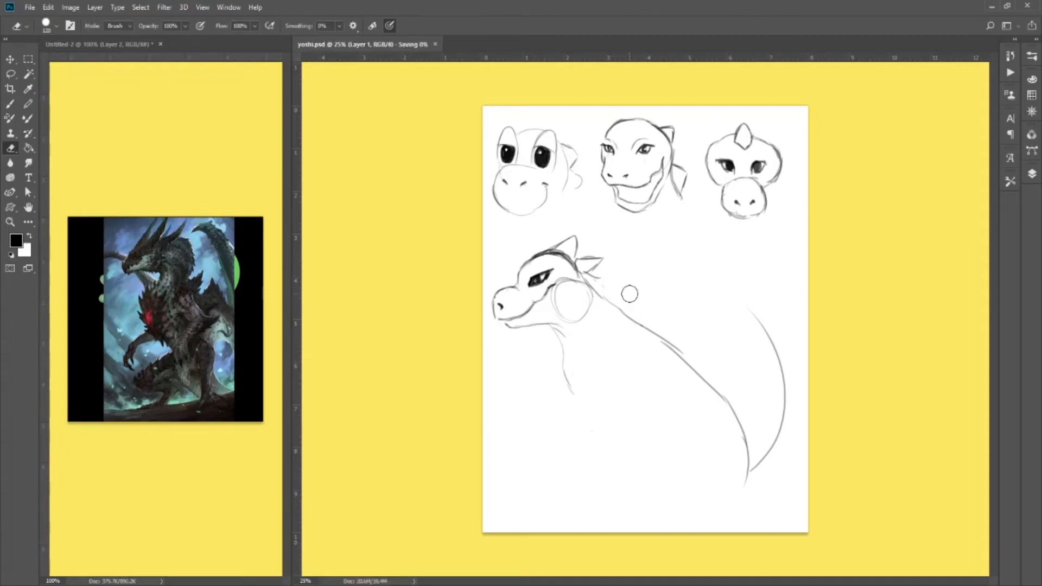
Extend the tail's outer curve to a pointed tip and draw its inner edge back down to the body.
key(b)
drag(759, 320, 742, 291)
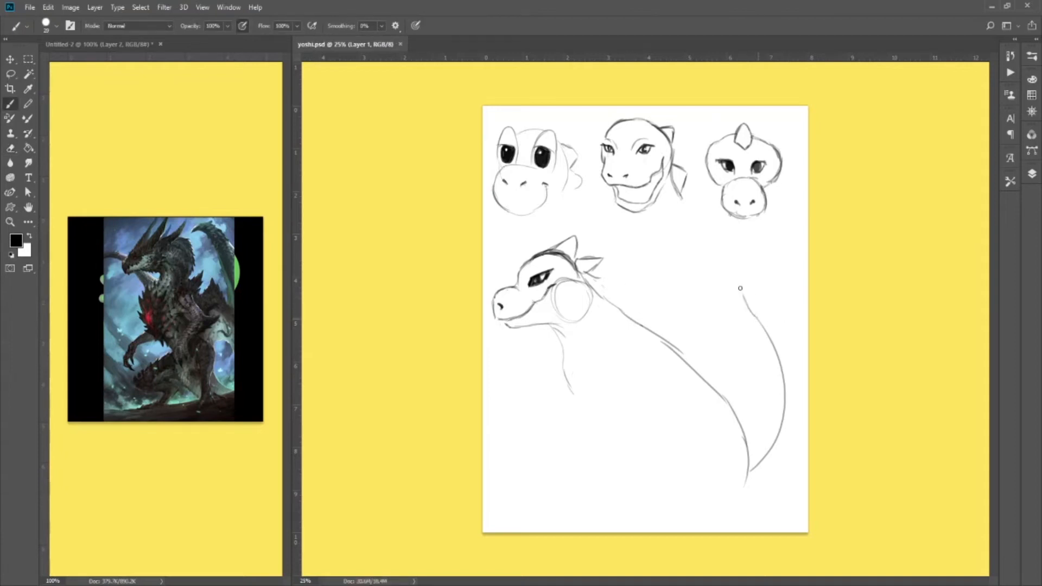
key(ctrl+z)
mouse_move(734, 298)
mouse_down()
mouse_move(754, 324)
mouse_move(731, 278)
mouse_up()
drag(725, 296, 740, 372)
mouse_move(728, 324)
mouse_down()
mouse_move(743, 390)
mouse_move(737, 356)
mouse_move(729, 407)
mouse_up()
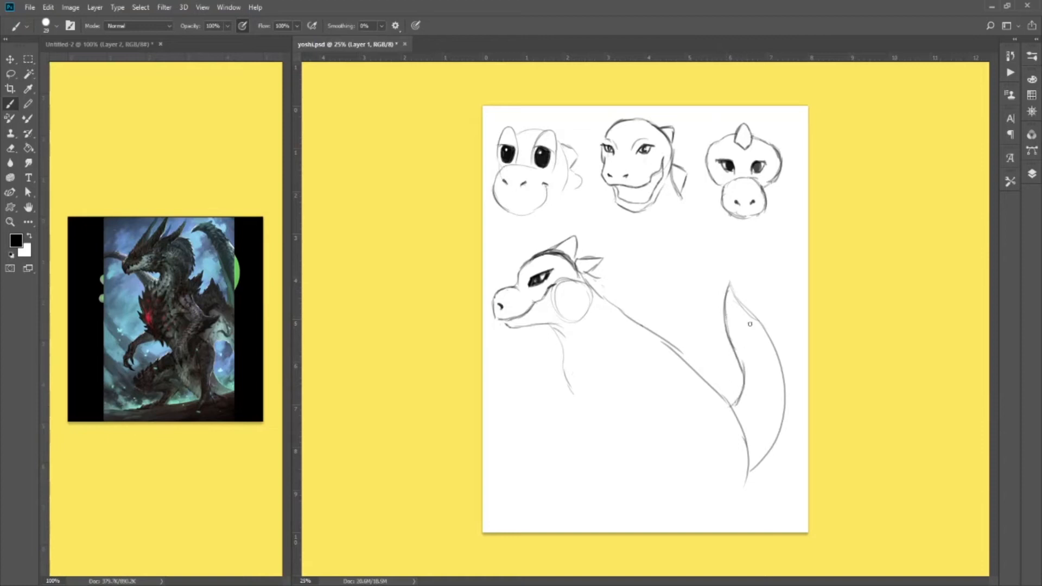
Erase the tail's inner edge between the tip and the body.
key(e)
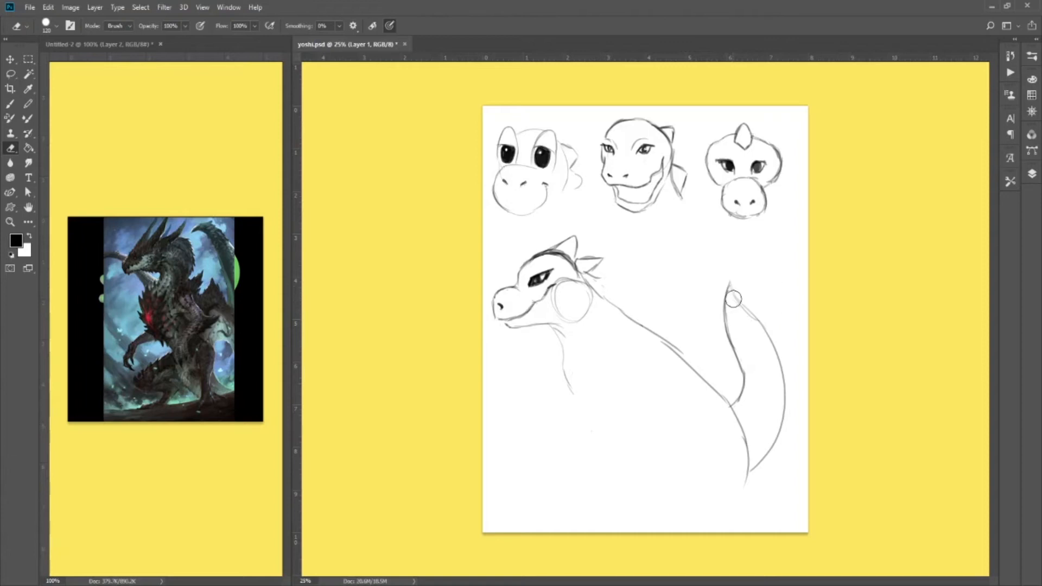
mouse_move(719, 298)
mouse_down()
mouse_move(728, 339)
mouse_move(733, 279)
mouse_move(737, 402)
mouse_up()
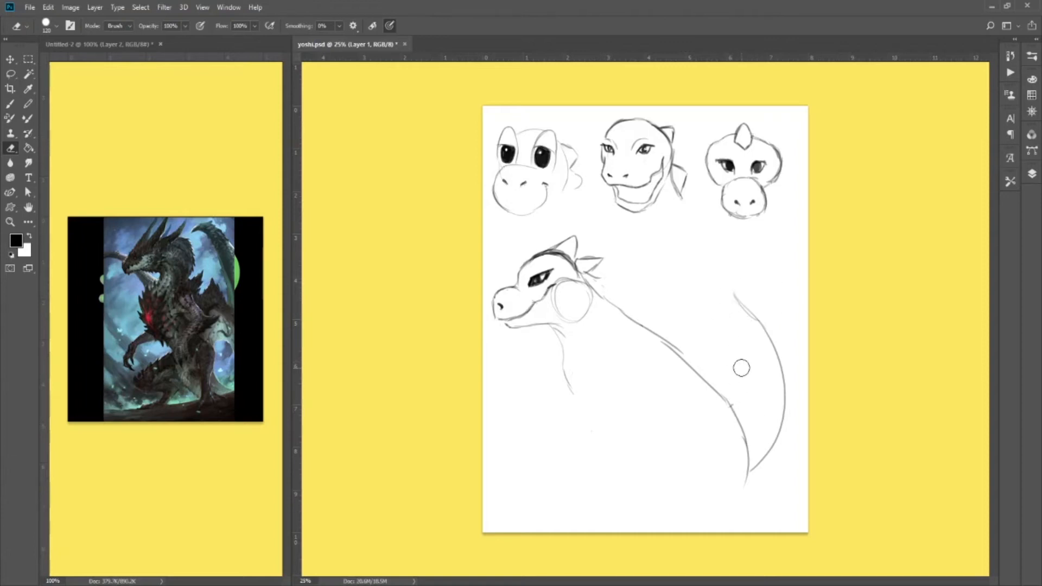
key(b)
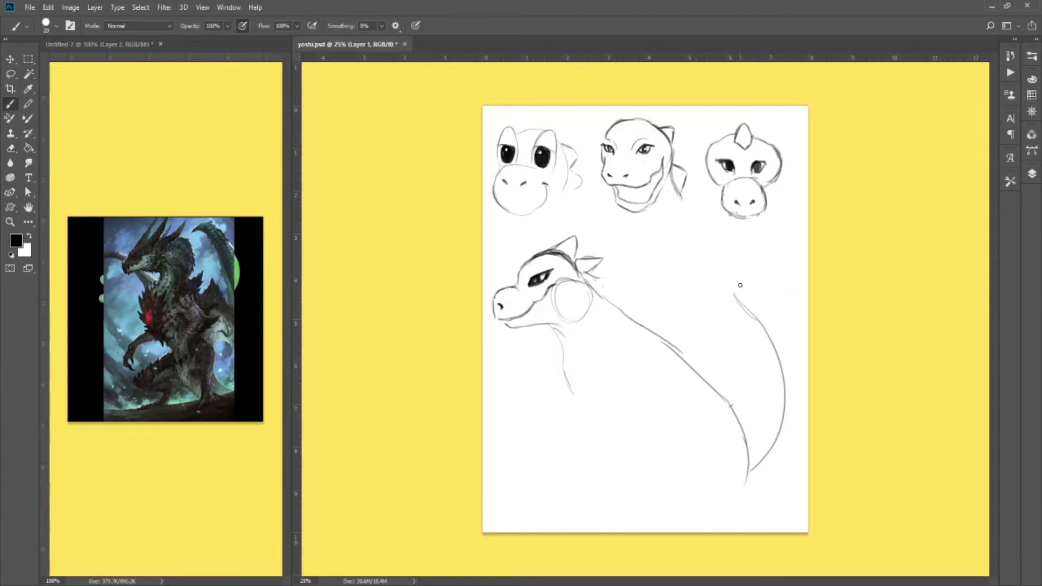
Redraw the tail's inner edge from the pointed tip down to the body and erase the stray stroke on the back.
mouse_move(733, 273)
mouse_down()
mouse_move(723, 307)
mouse_move(741, 342)
mouse_move(738, 376)
mouse_move(747, 353)
mouse_move(741, 405)
mouse_move(750, 371)
mouse_move(736, 411)
mouse_up()
key(e)
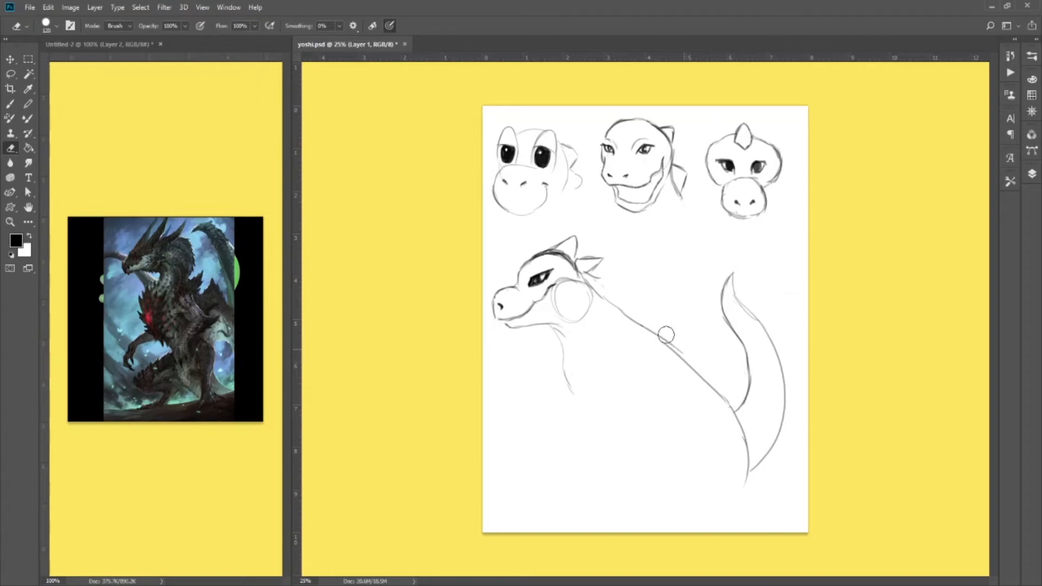
mouse_move(674, 342)
mouse_down()
mouse_move(686, 352)
mouse_move(664, 334)
mouse_move(680, 342)
mouse_up()
Draw the creature's arm, with a curved upper arm, a bent elbow and a forearm reaching forward to a clawed hand.
key(b)
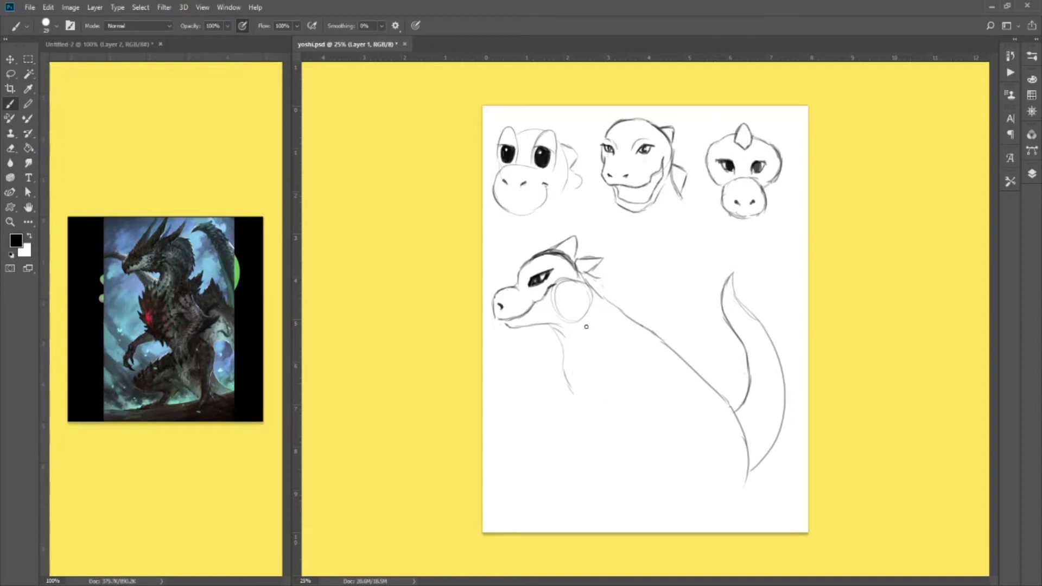
drag(586, 356, 581, 404)
drag(579, 398, 588, 425)
key(e)
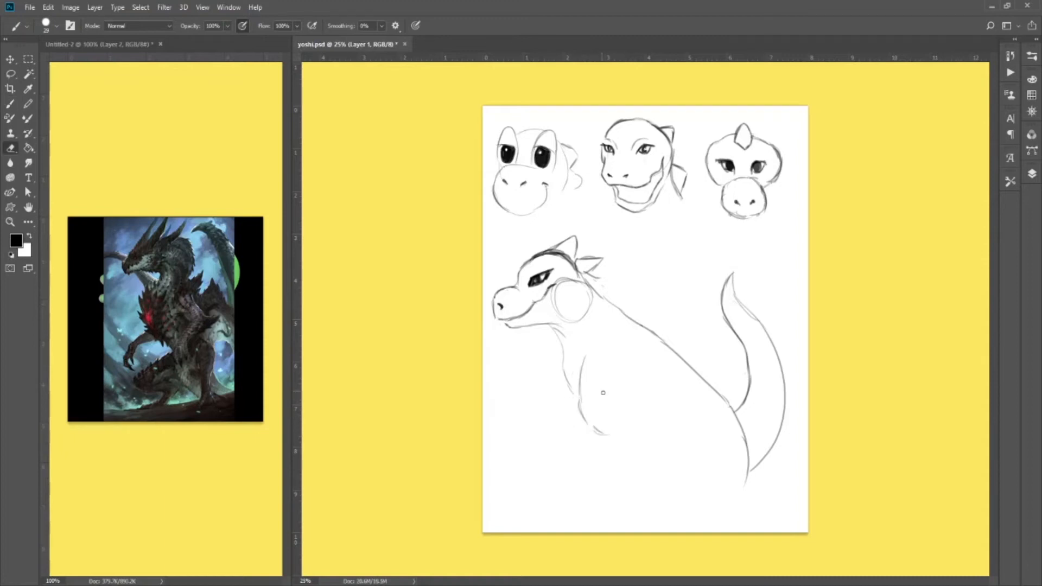
key(b)
mouse_move(582, 412)
mouse_down()
mouse_move(580, 380)
mouse_move(583, 414)
mouse_up()
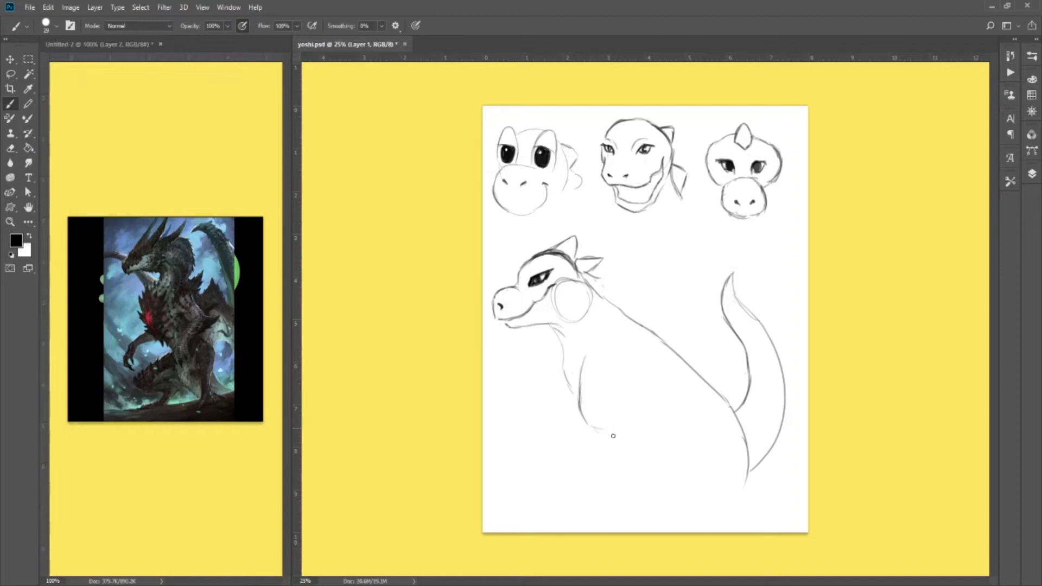
mouse_move(554, 426)
mouse_down()
mouse_move(586, 420)
mouse_move(541, 423)
mouse_move(522, 446)
mouse_move(544, 438)
mouse_move(534, 459)
mouse_move(551, 447)
mouse_move(554, 471)
mouse_move(566, 453)
mouse_move(632, 461)
mouse_move(632, 407)
mouse_up()
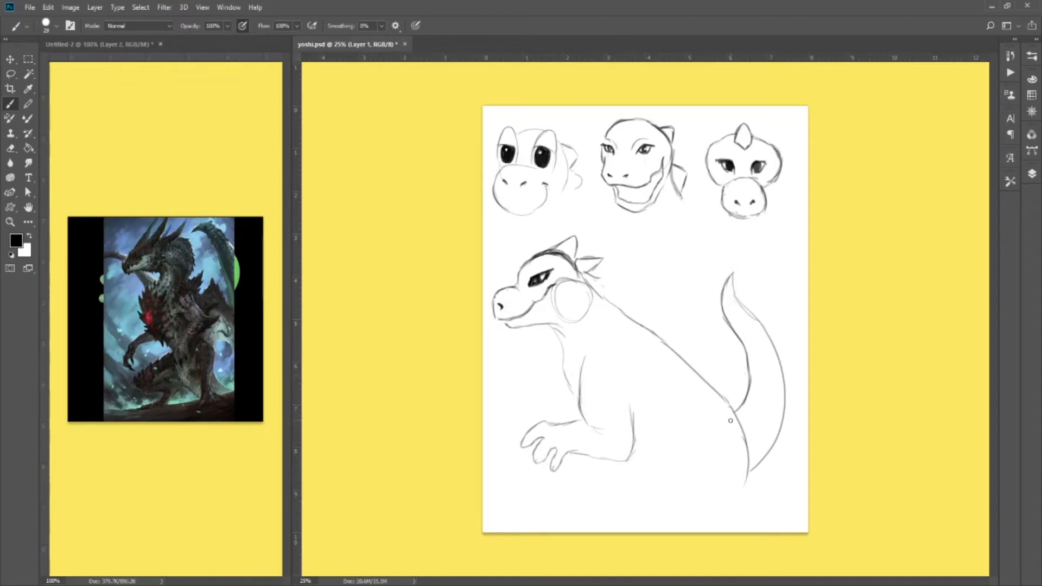
Select the tail and rump, nudge them slightly down and away from the body, and redraw the missing piece of the back line.
key(l)
mouse_move(696, 394)
mouse_down()
mouse_move(697, 273)
mouse_move(793, 320)
mouse_move(800, 486)
mouse_move(682, 470)
mouse_move(695, 392)
mouse_up()
key(ctrl+t)
key(Right)
key(Right)
key(Right)
key(Right)
key(Right)
key(Right)
key(Right)
key(Down)
key(Down)
key(Down)
key(Right)
key(Right)
key(Right)
key(Right)
key(Right)
key(Down)
key(Down)
key(Down)
key(Down)
key(Down)
key(Down)
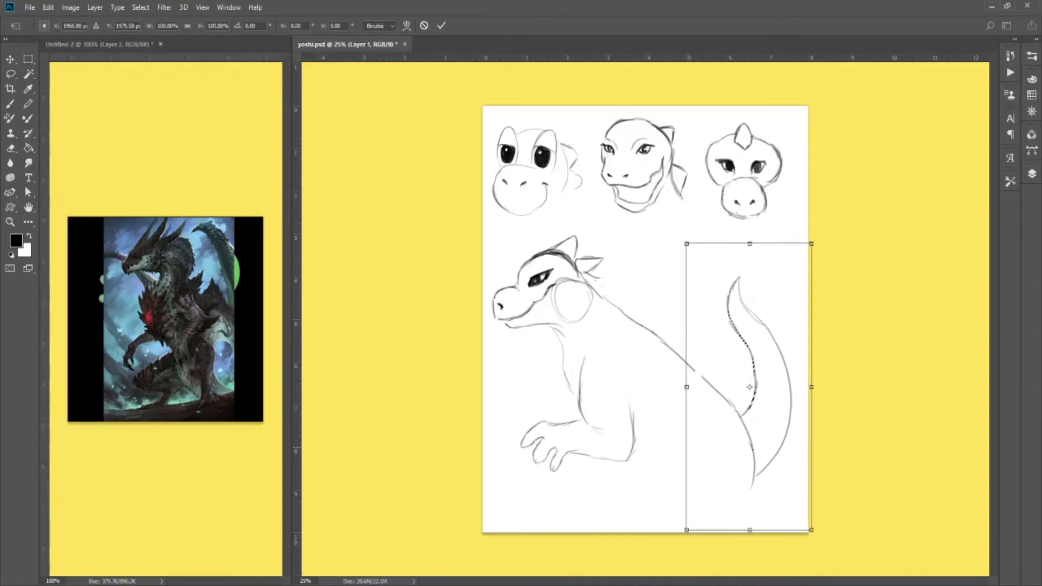
key(Return)
key(ctrl+d)
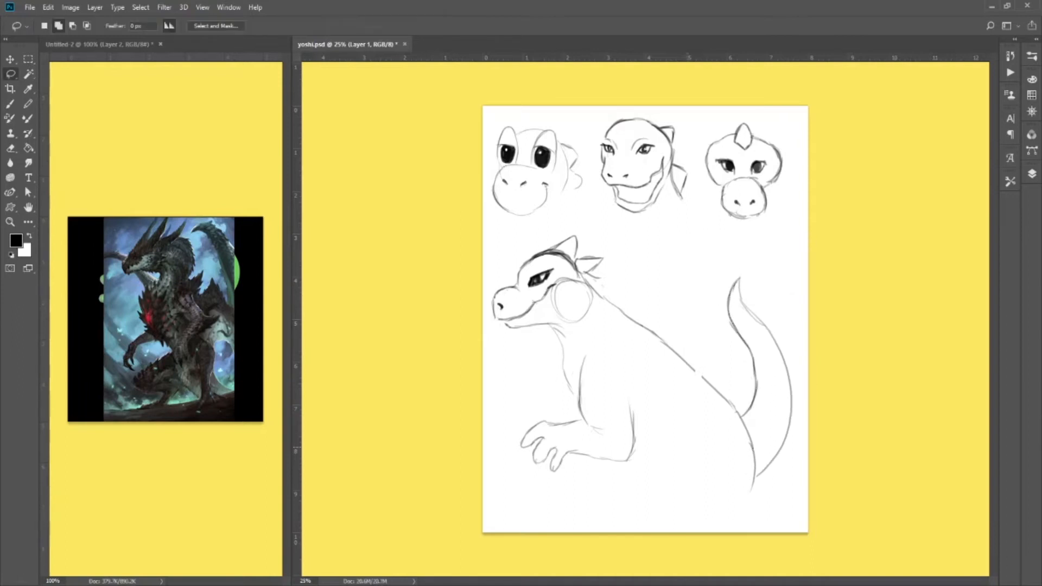
key(b)
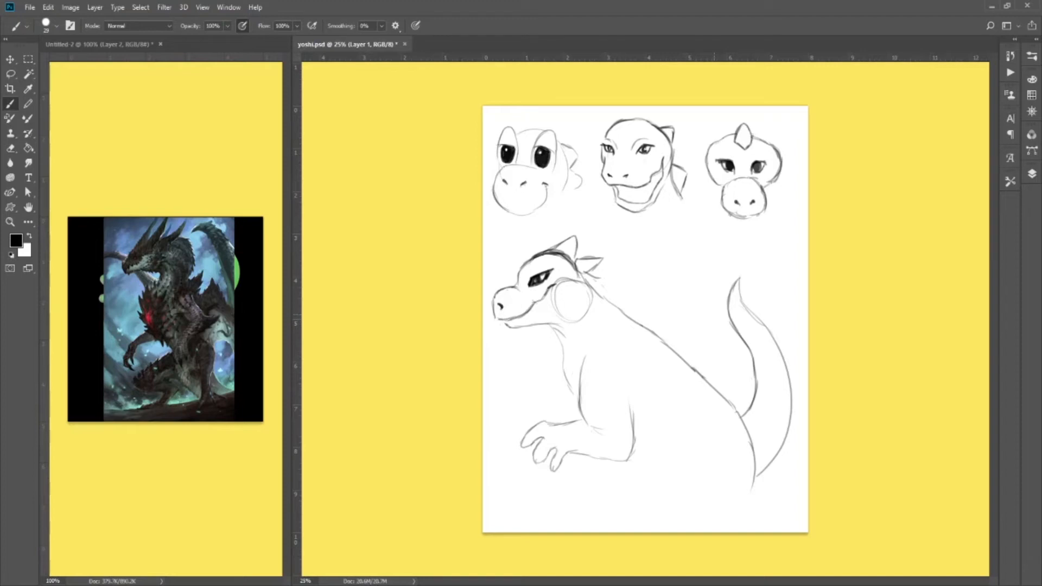
Select the whole full-body creature, scale it to about 76%, and move it up beneath the three heads.
key(l)
mouse_move(532, 234)
mouse_down()
mouse_move(621, 246)
mouse_move(639, 279)
mouse_move(702, 284)
mouse_move(731, 259)
mouse_move(777, 300)
mouse_move(805, 387)
mouse_move(810, 460)
mouse_move(777, 518)
mouse_move(699, 522)
mouse_move(647, 498)
mouse_move(579, 514)
mouse_move(495, 479)
mouse_move(509, 360)
mouse_move(478, 327)
mouse_move(483, 274)
mouse_move(505, 253)
mouse_up()
key(ctrl+t)
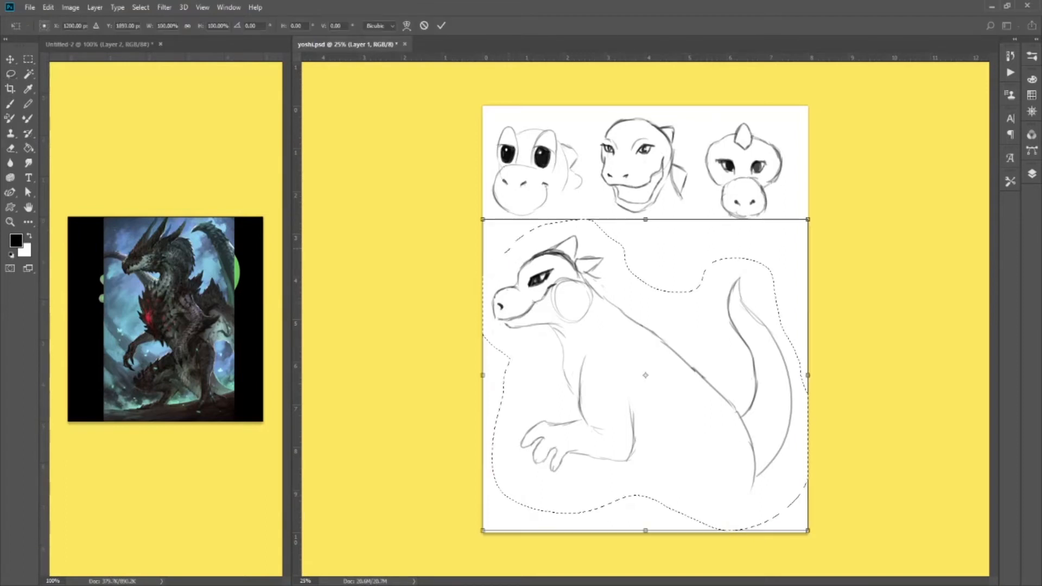
drag(483, 219, 561, 287)
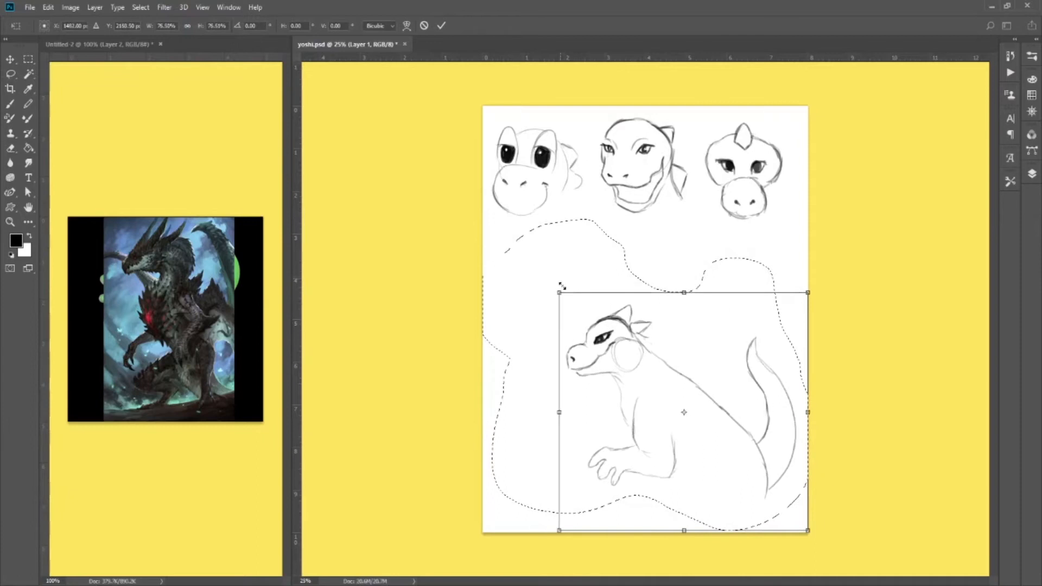
drag(710, 426, 685, 349)
key(Return)
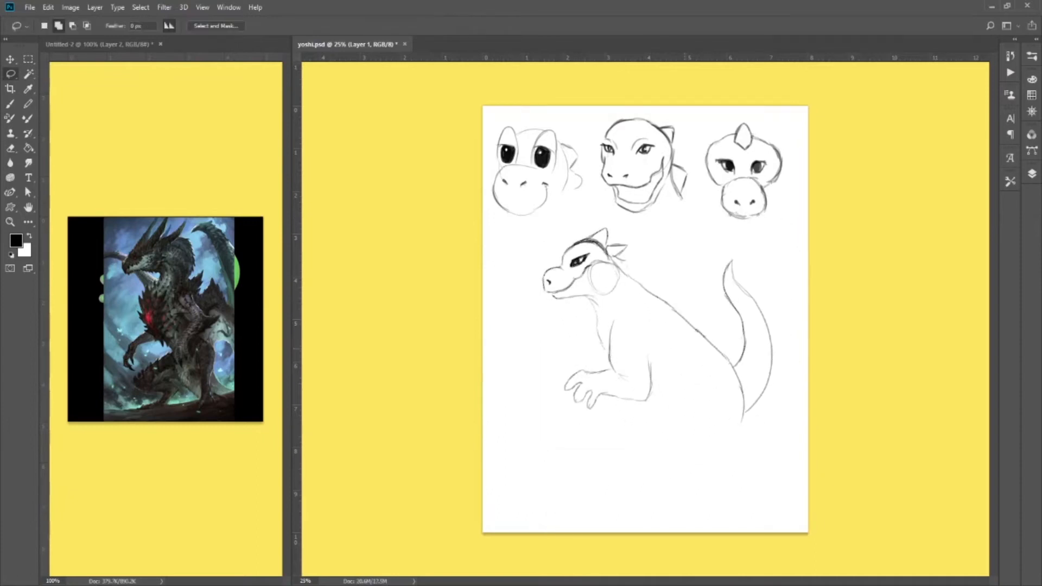
Draw a rounded thigh and the lower leg beneath the rump, erasing the ends to shorten the leg at the ankle.
key(b)
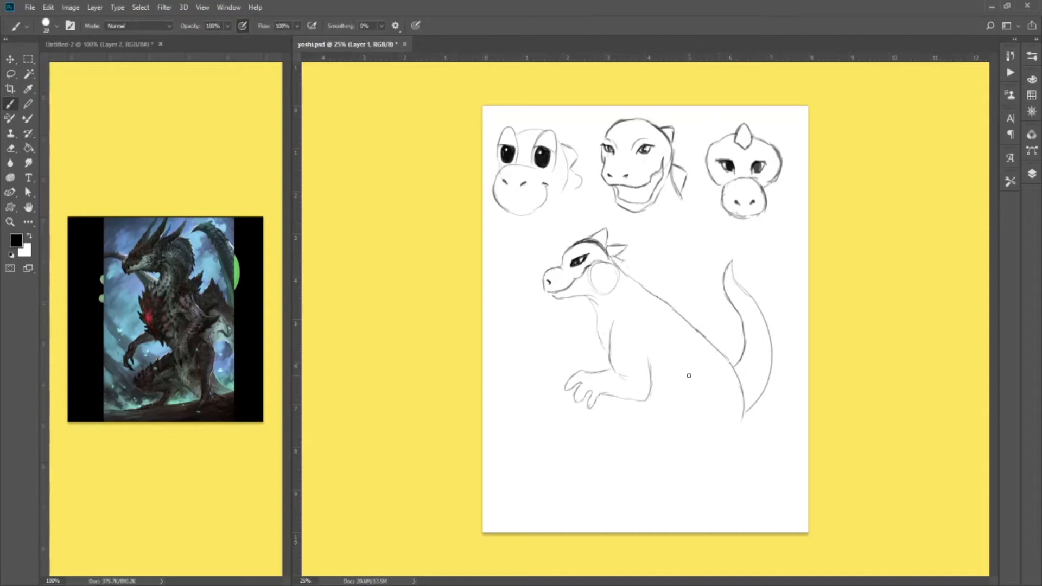
mouse_move(665, 372)
mouse_down()
mouse_move(676, 420)
mouse_move(668, 402)
mouse_move(701, 436)
mouse_up()
mouse_move(739, 414)
mouse_down()
mouse_move(734, 461)
mouse_move(726, 450)
mouse_move(711, 486)
mouse_move(699, 464)
mouse_up()
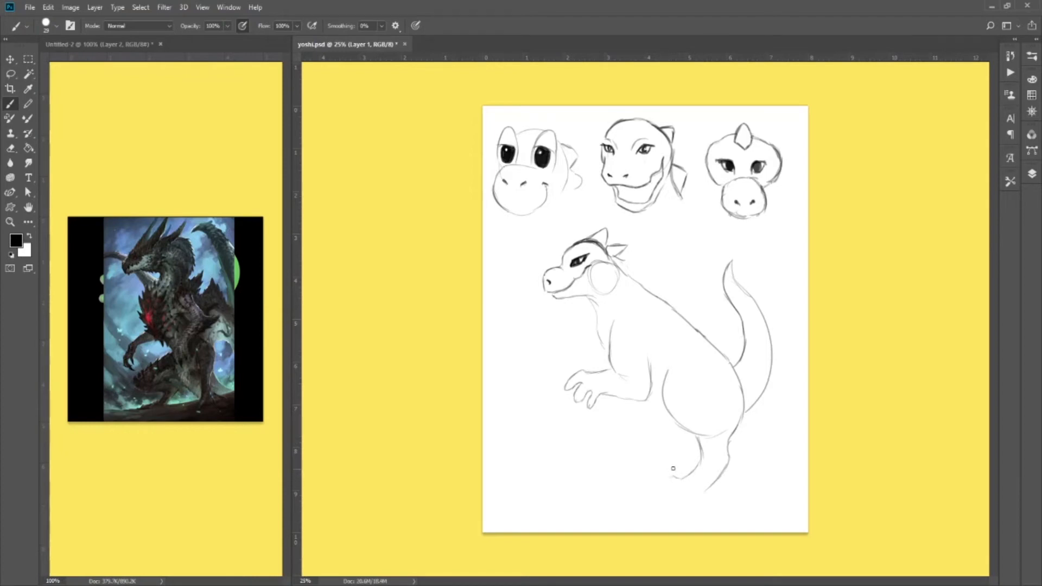
key(e)
mouse_move(686, 469)
mouse_down()
mouse_move(677, 479)
mouse_move(726, 486)
mouse_move(691, 473)
mouse_up()
key(b)
key(e)
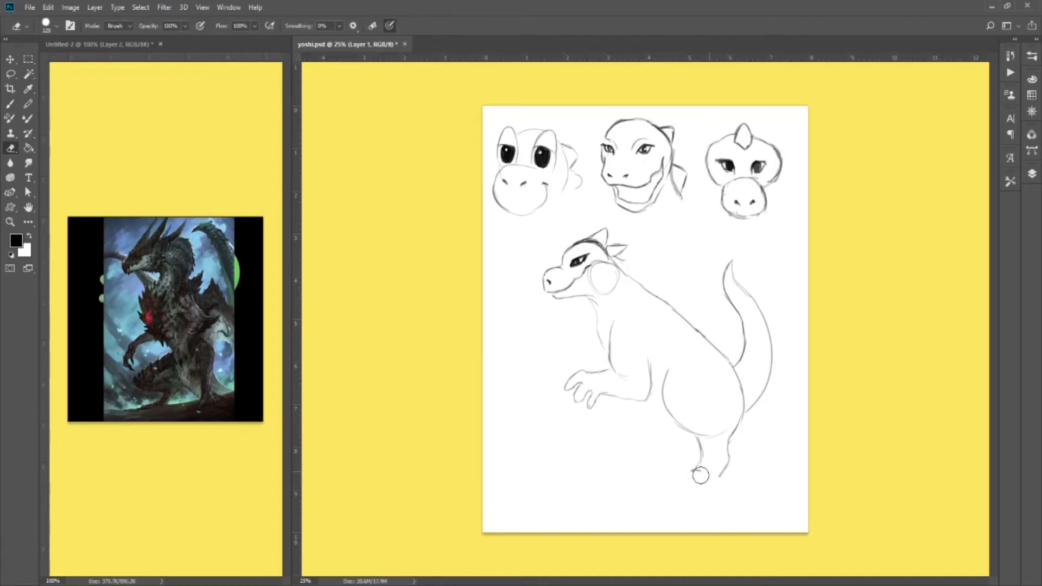
Draw a boot cuff around the ankle, erasing and redrawing its lower edge for a thicker band.
key(b)
drag(686, 473, 701, 472)
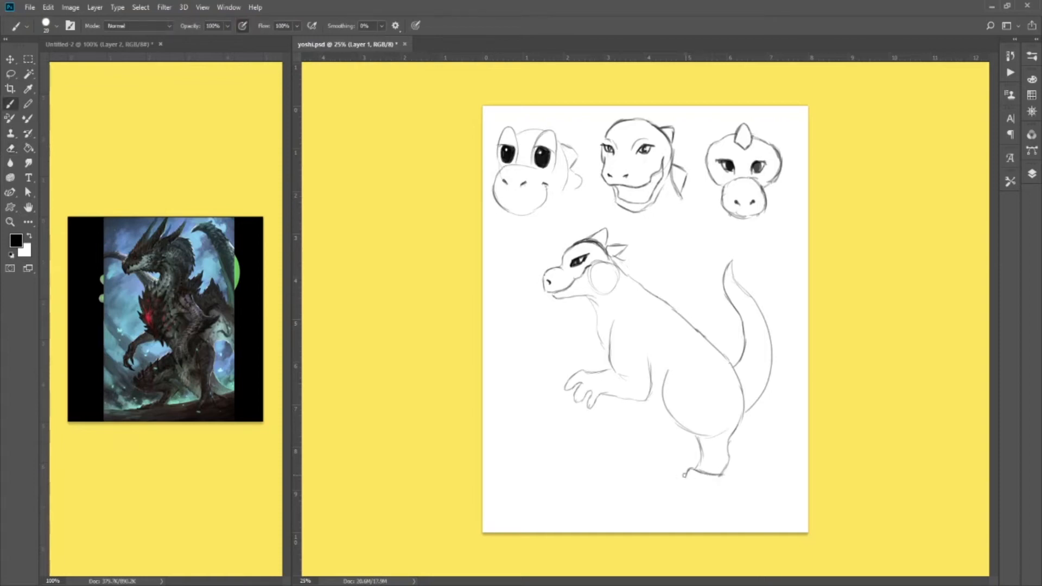
key(e)
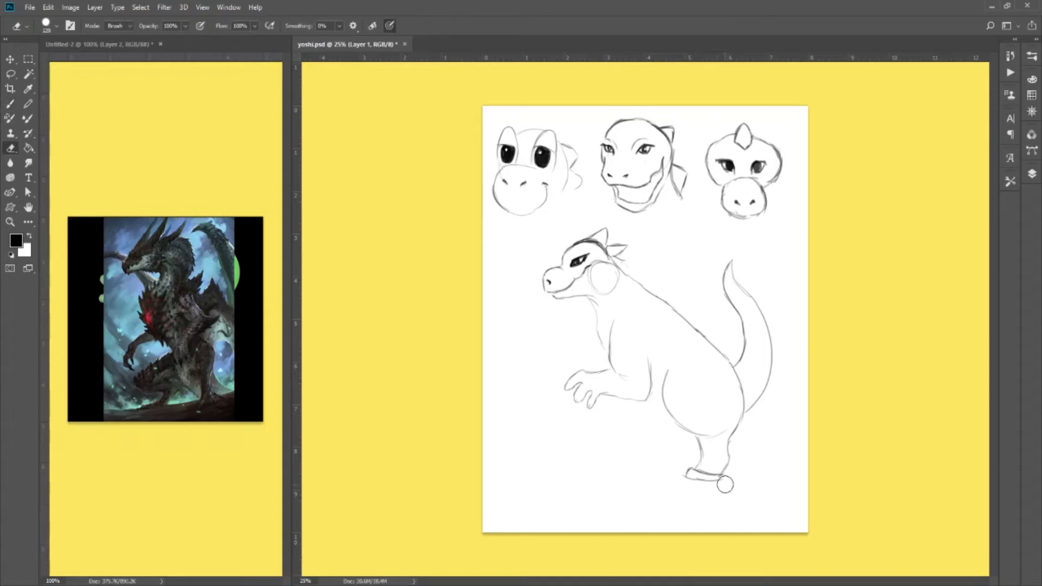
drag(709, 484, 698, 479)
key(b)
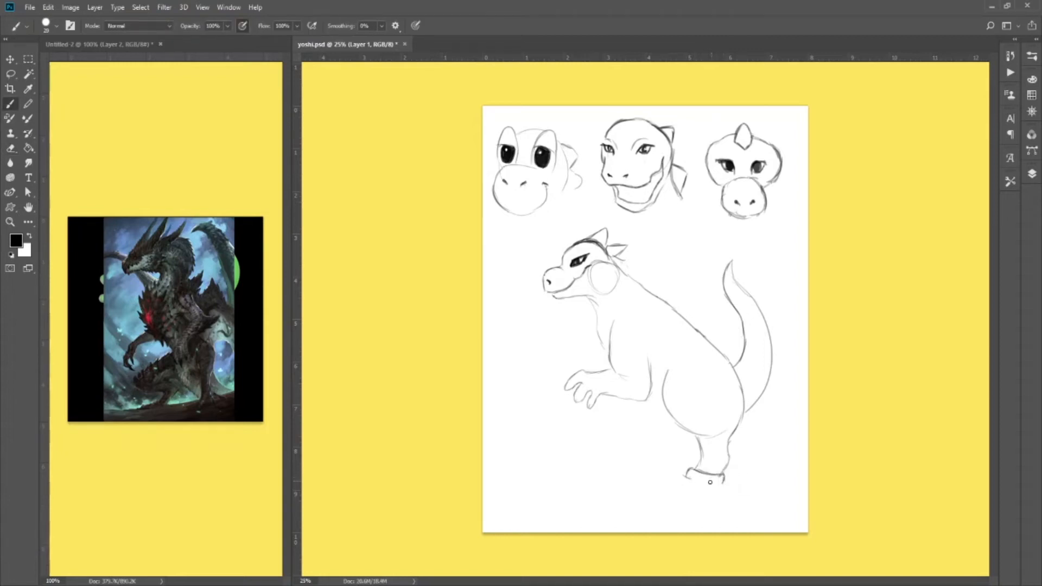
key(e)
key(b)
mouse_move(705, 483)
mouse_down()
mouse_move(725, 481)
mouse_move(683, 486)
mouse_up()
Draw the boot's rounded toe below the cuff, reworking the line where it joins the ankle.
mouse_move(687, 484)
mouse_down()
mouse_move(648, 498)
mouse_move(659, 479)
mouse_move(687, 493)
mouse_move(642, 500)
mouse_up()
key(e)
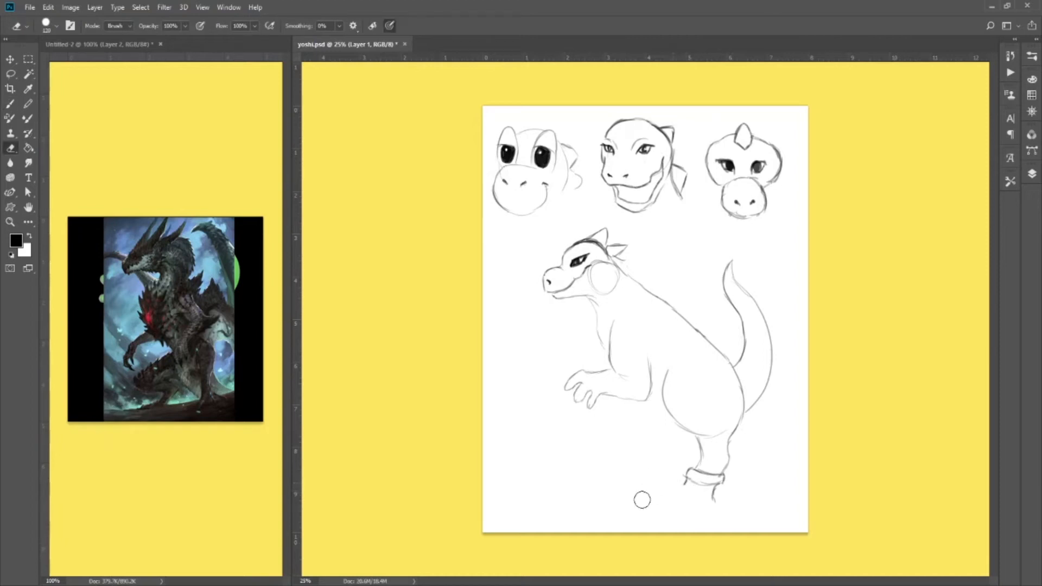
key(b)
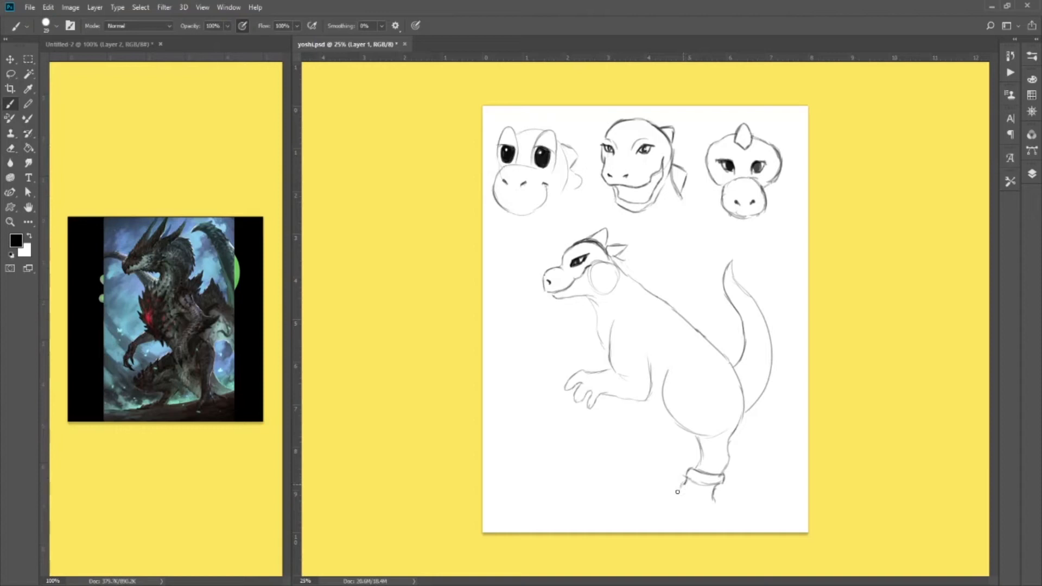
mouse_move(687, 484)
mouse_down()
mouse_move(651, 500)
mouse_move(661, 485)
mouse_move(653, 527)
mouse_move(659, 484)
mouse_move(649, 502)
mouse_move(662, 481)
mouse_move(644, 515)
mouse_up()
key(e)
key(b)
key(e)
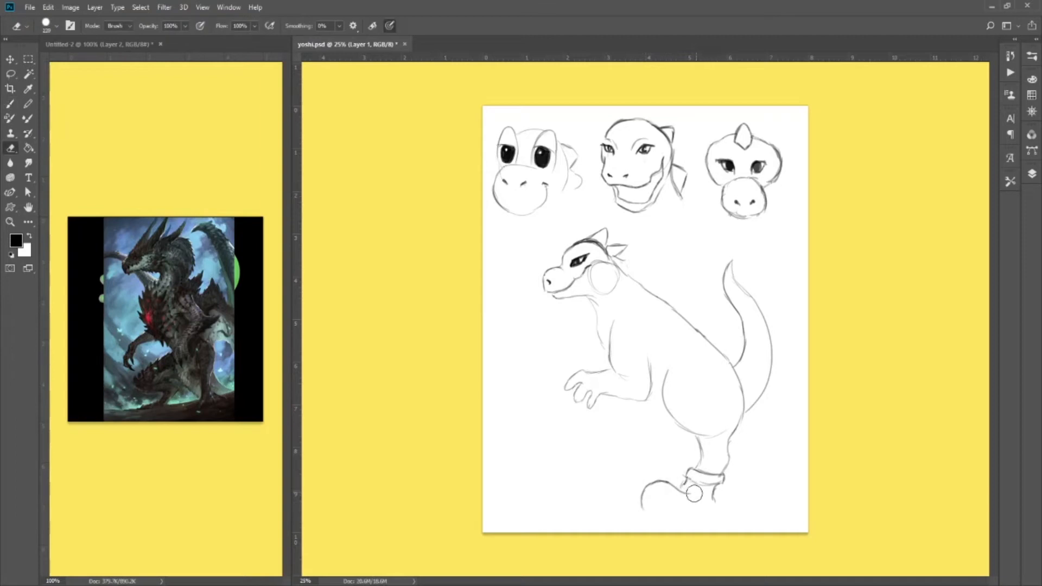
key(b)
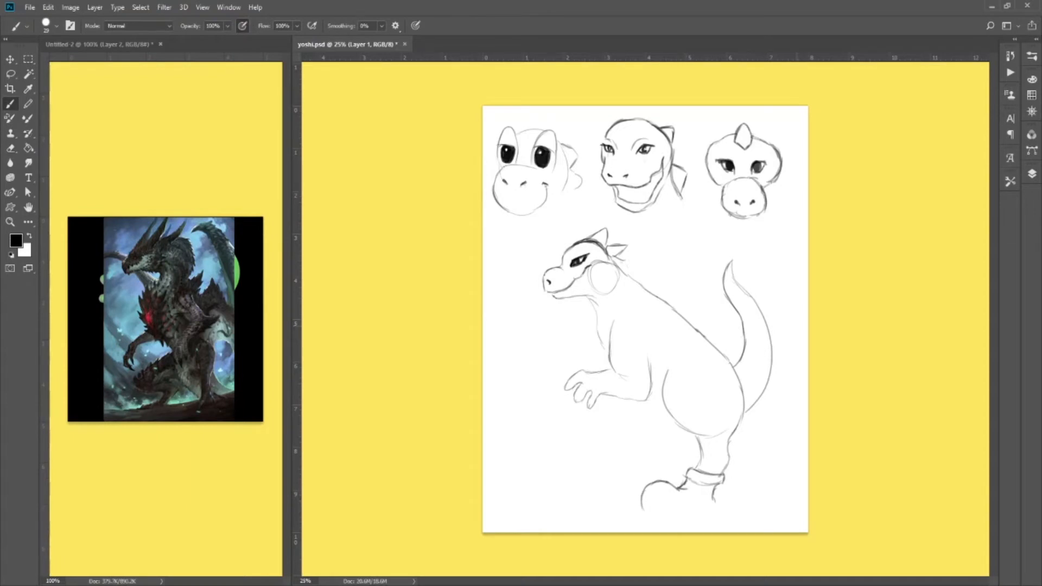
Erase the rounded thigh and front of the shin, and redraw a longer thigh running from the elbow down to the boot.
key(e)
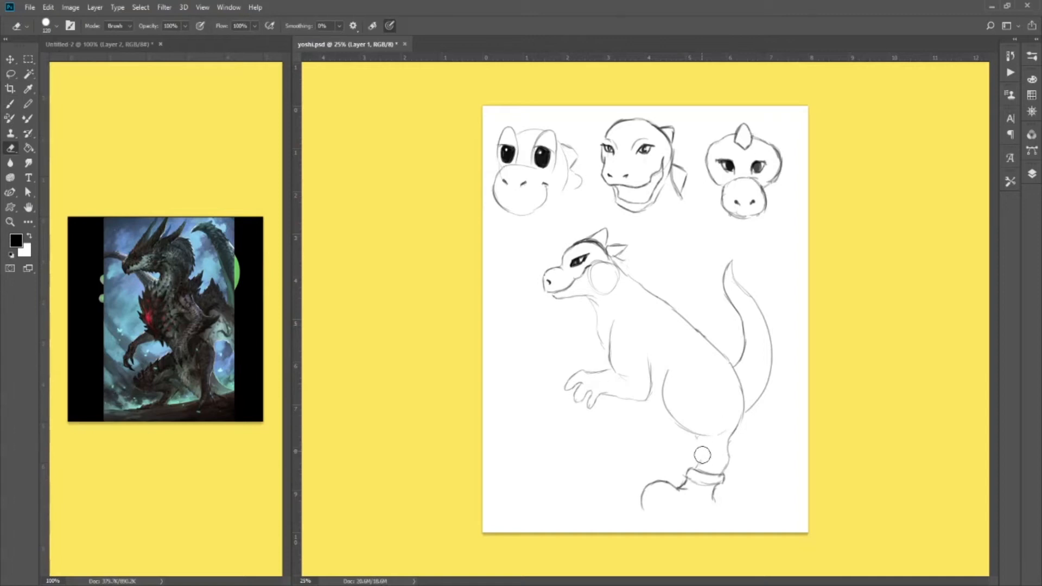
drag(711, 434, 702, 434)
mouse_move(679, 369)
mouse_down()
mouse_move(668, 392)
mouse_move(691, 436)
mouse_up()
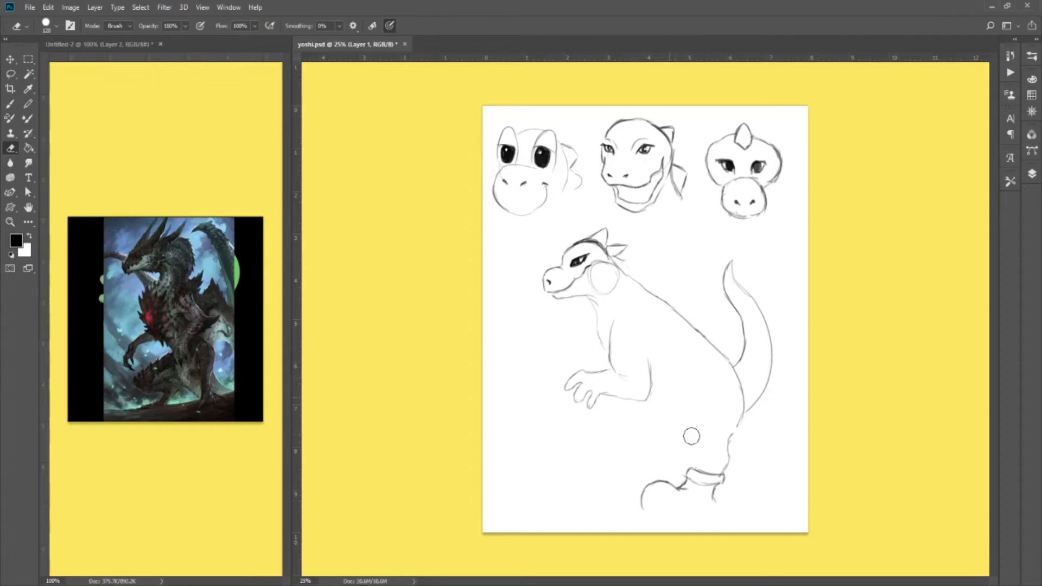
key(b)
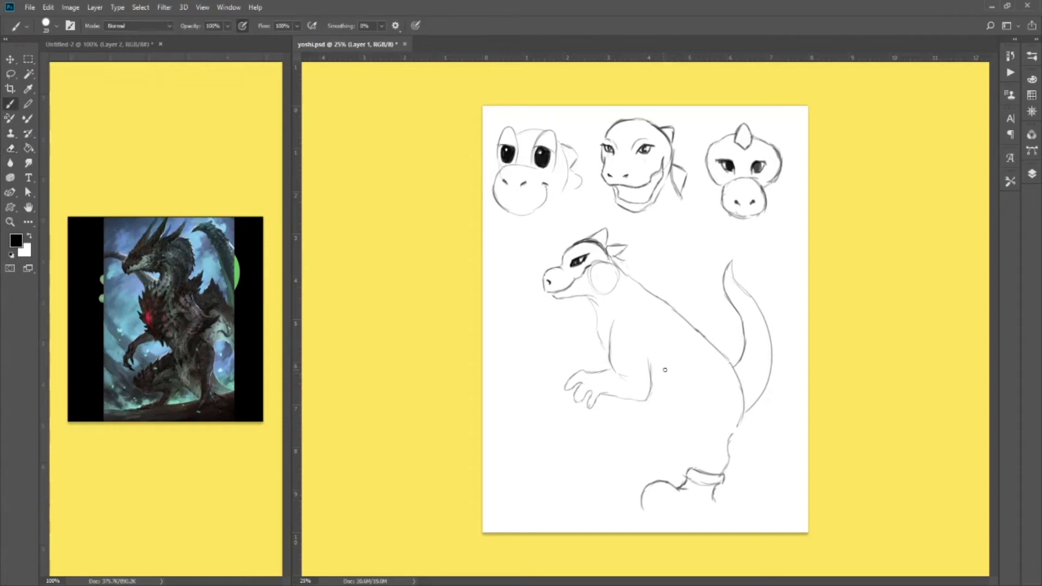
mouse_move(656, 365)
mouse_down()
mouse_move(658, 396)
mouse_move(676, 439)
mouse_move(706, 460)
mouse_up()
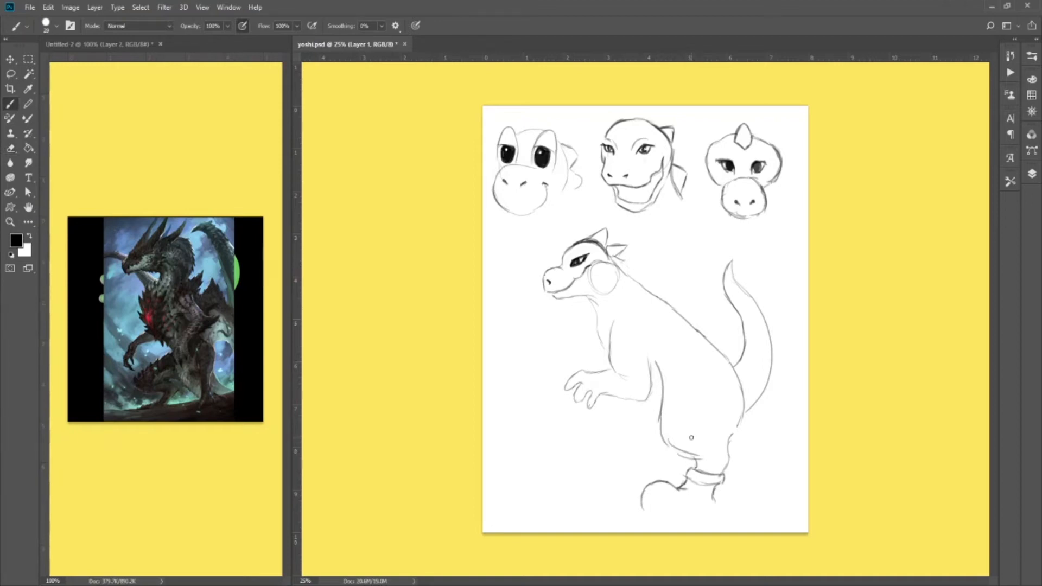
key(e)
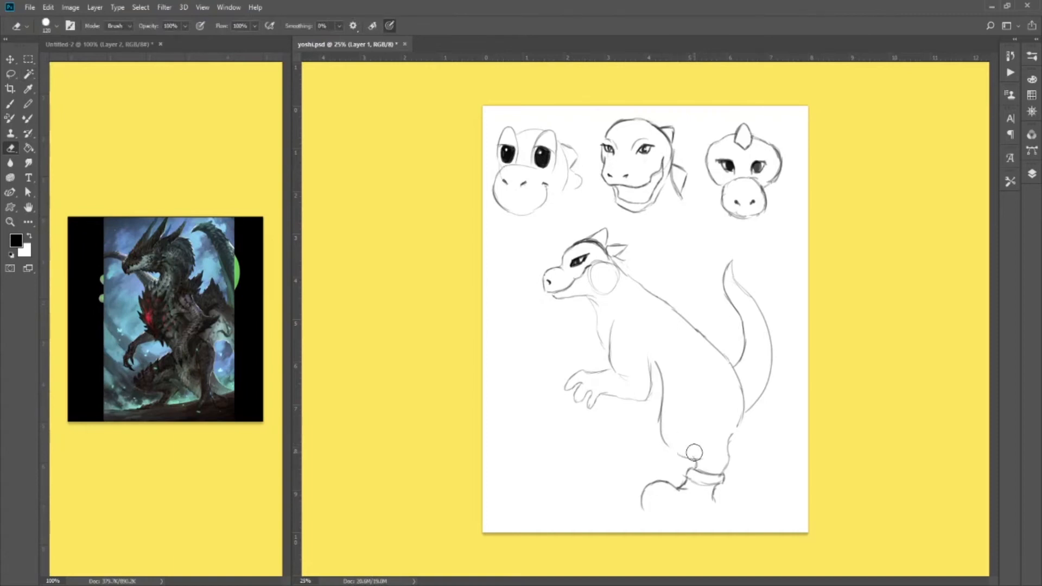
key(b)
key(e)
key(b)
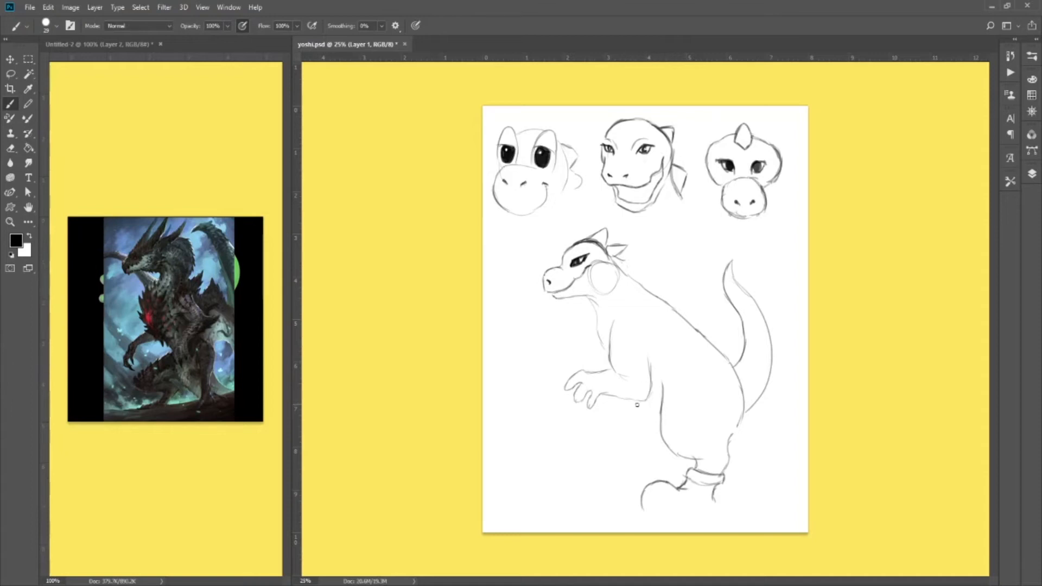
Erase the old front neck line, redraw it curving down from the jaw, and remove its lower part above the forearm.
key(e)
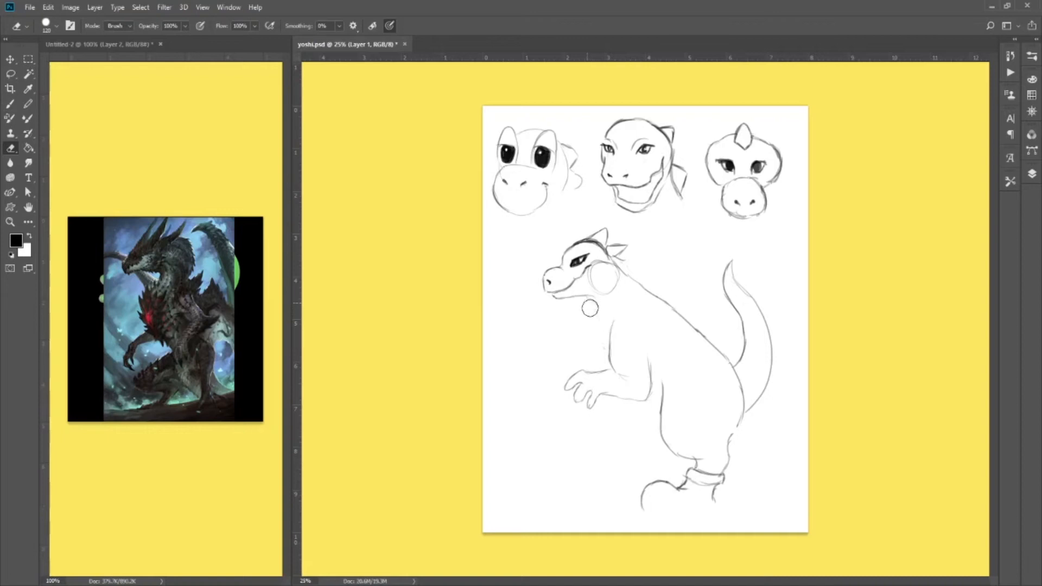
key(b)
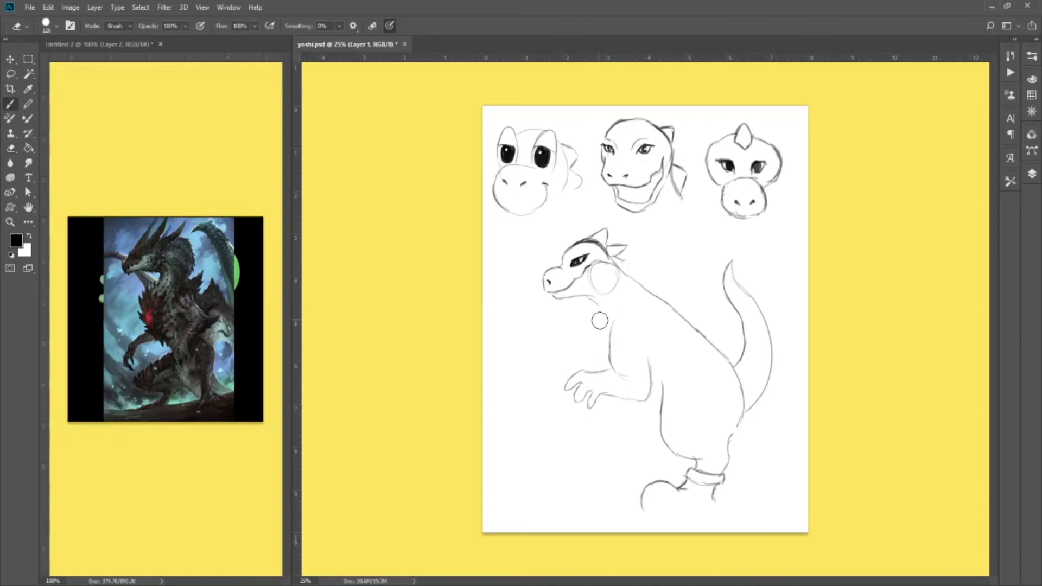
drag(586, 299, 597, 352)
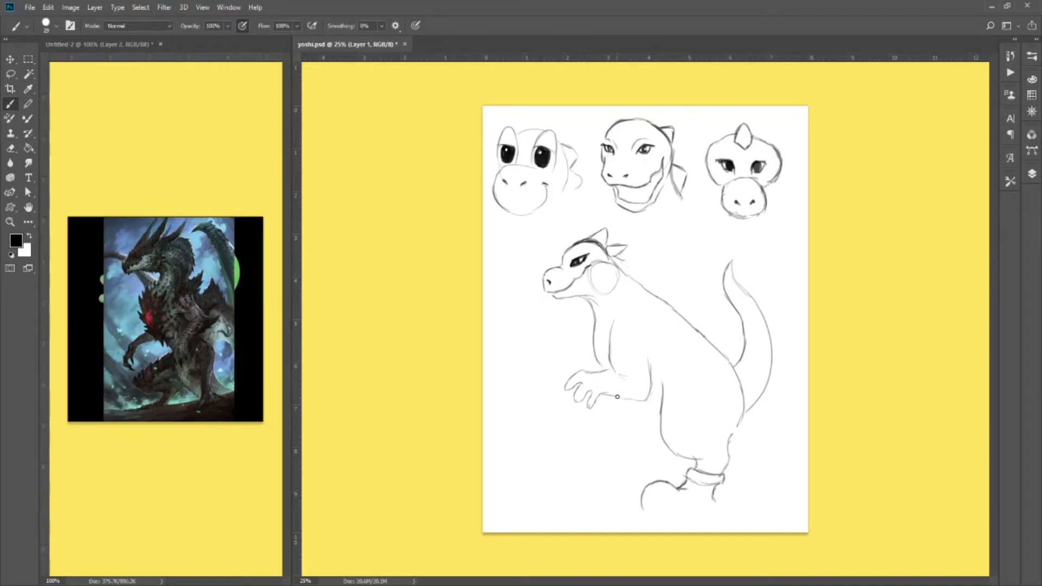
key(e)
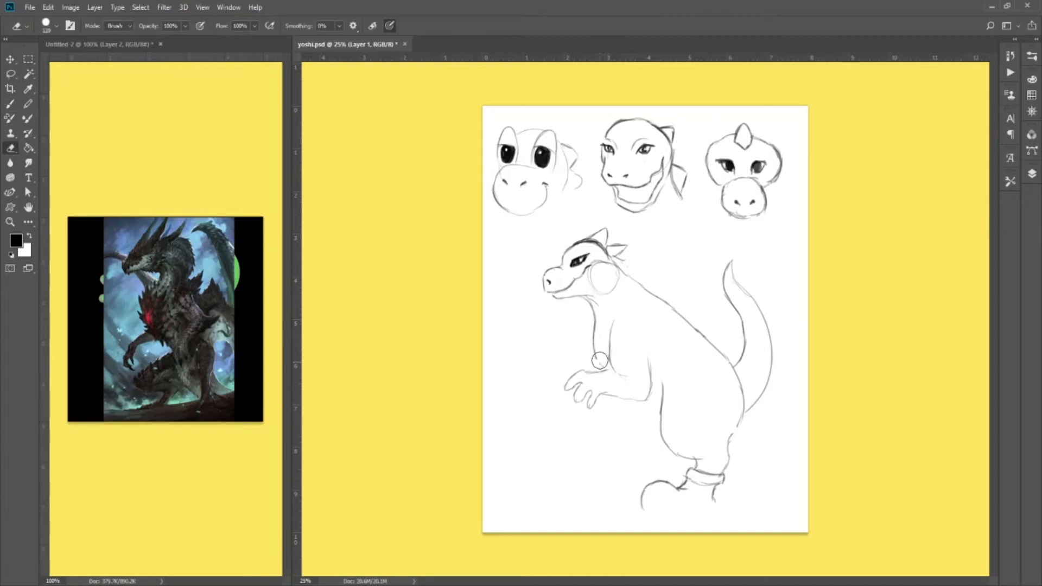
mouse_move(596, 353)
mouse_down()
mouse_move(602, 366)
mouse_move(589, 326)
mouse_up()
key(b)
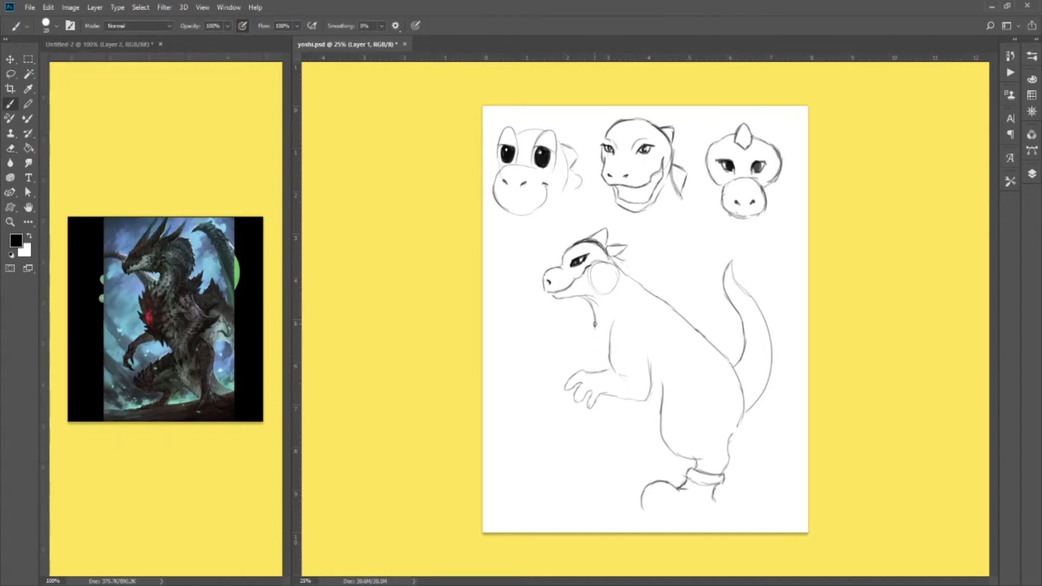
Draw the chest line down to the arm and a rounded belly from beneath the forearm to the thigh.
mouse_move(593, 348)
mouse_down()
mouse_move(622, 428)
mouse_move(657, 456)
mouse_up()
key(e)
key(b)
key(e)
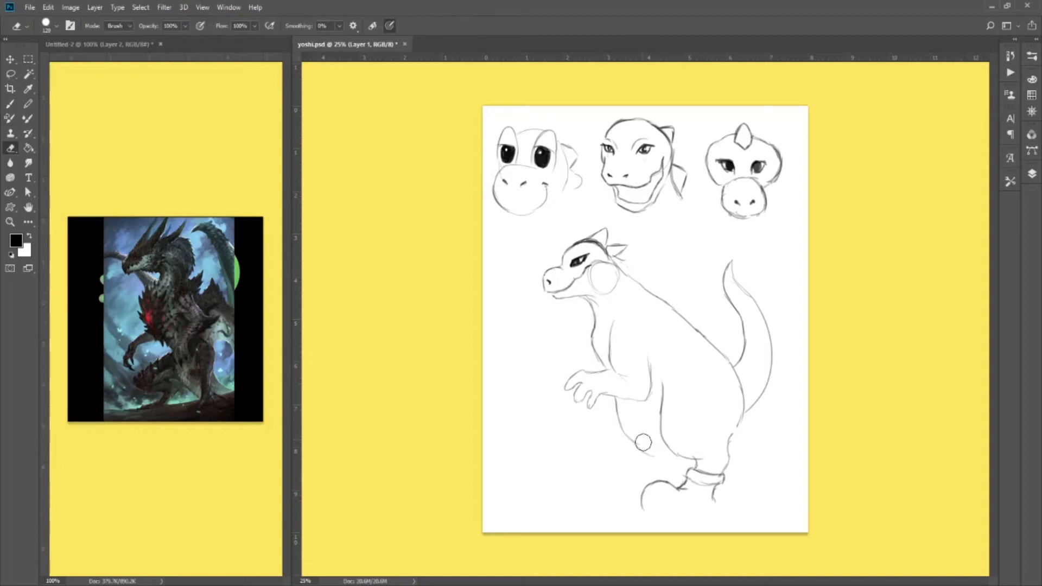
key(b)
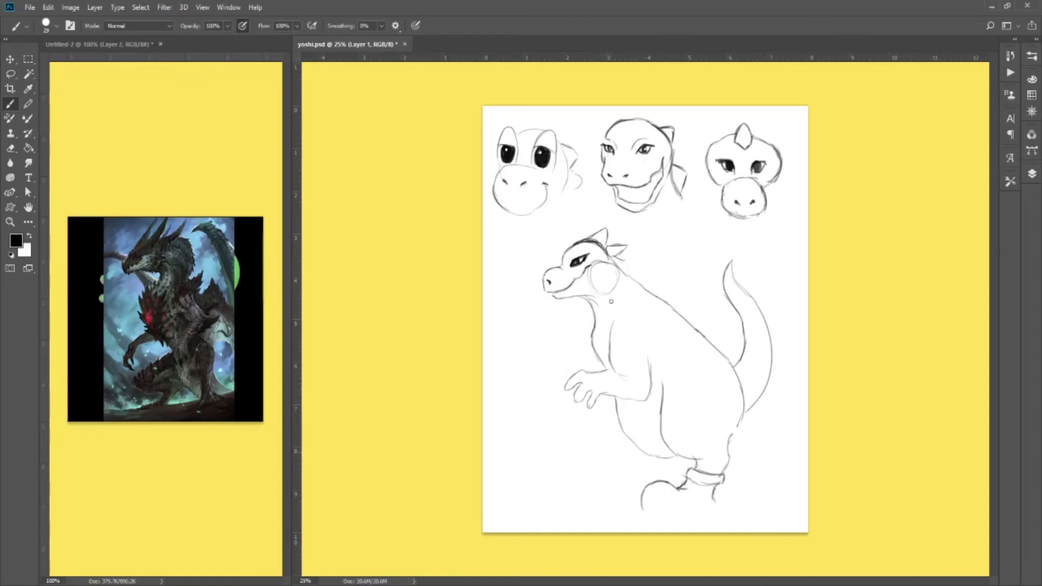
Erase the lower part of the belly curve and redraw it from beneath the forearm to the thigh.
key(e)
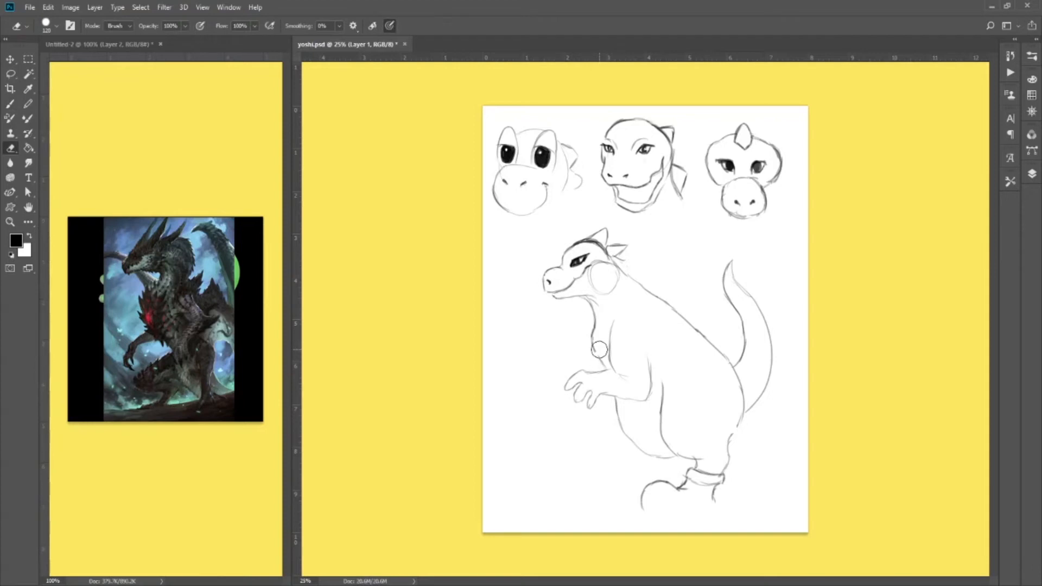
key(b)
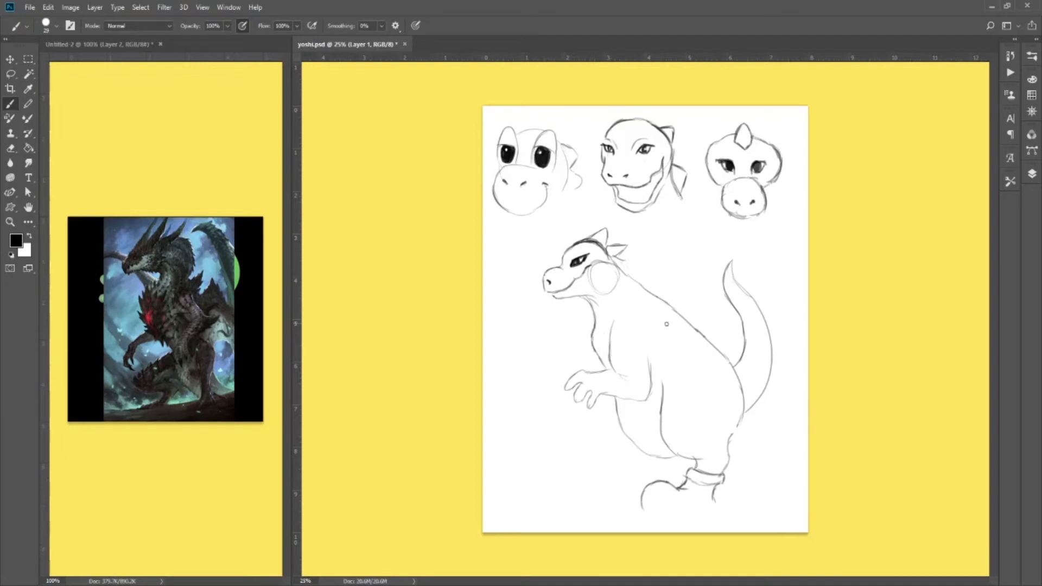
key(e)
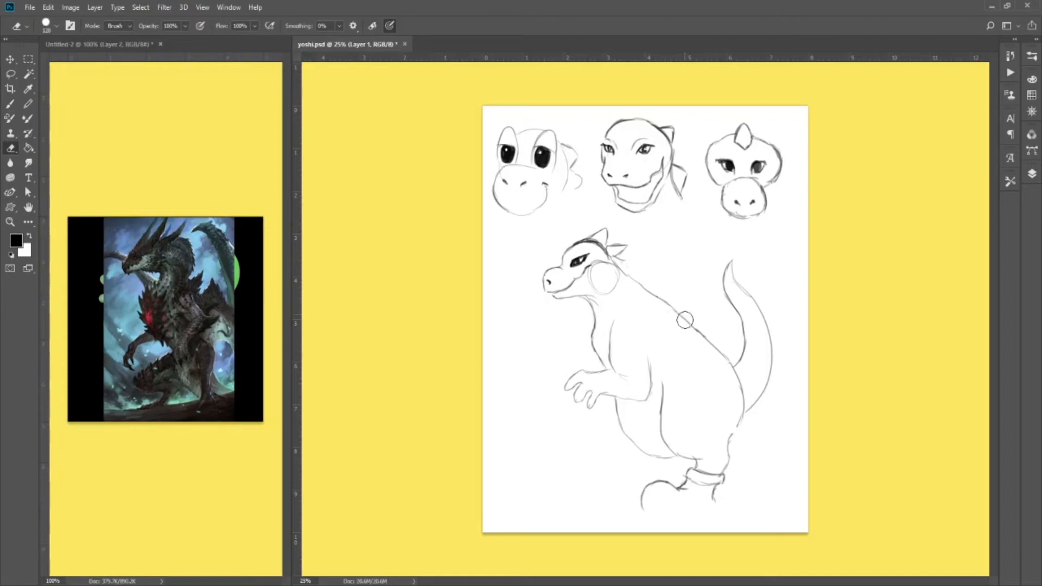
key(b)
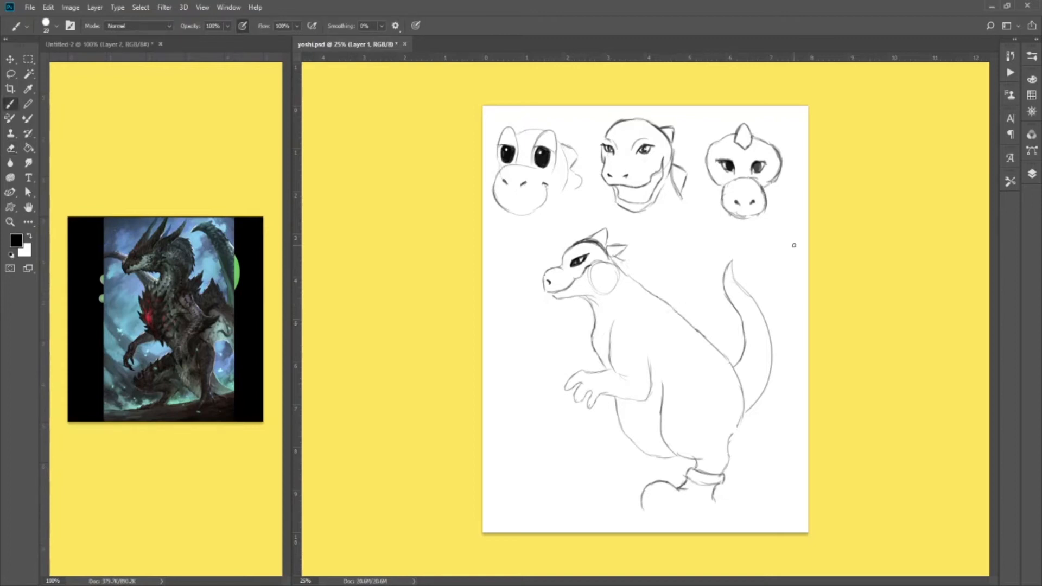
key(e)
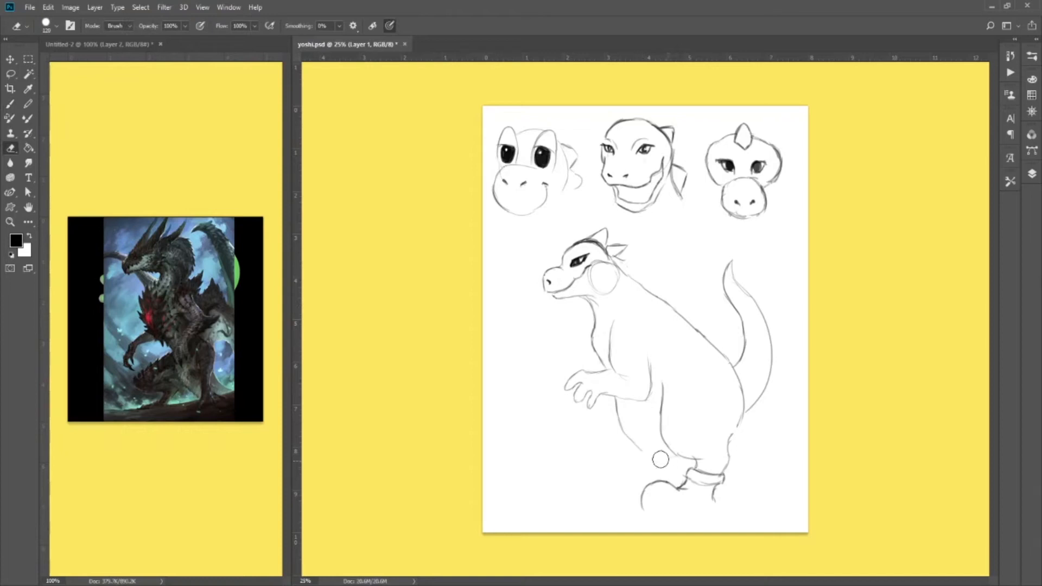
key(b)
mouse_move(622, 432)
mouse_down()
mouse_move(645, 453)
mouse_move(673, 457)
mouse_up()
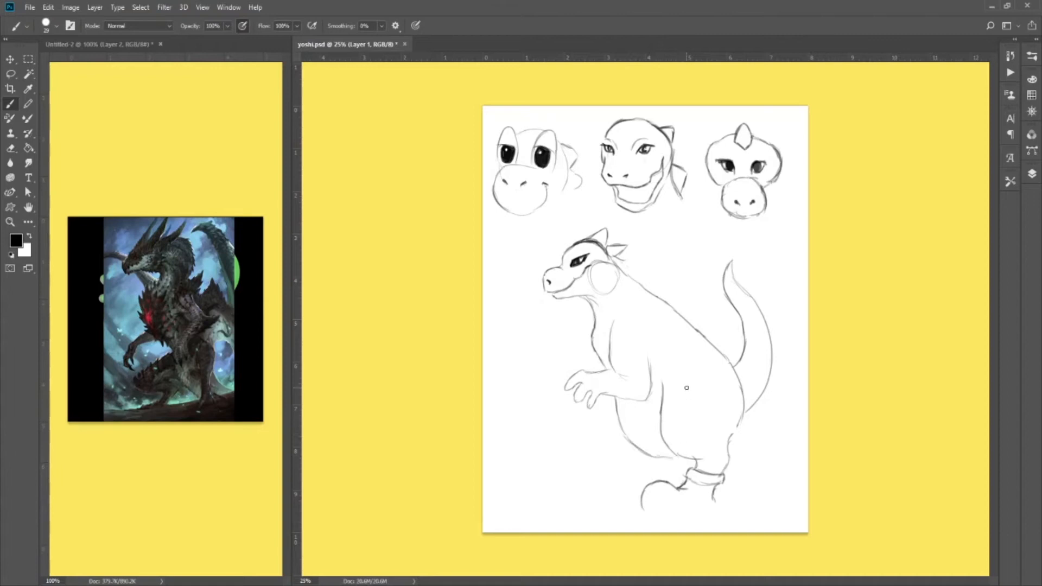
Draw the far leg beside the belly, with a boot cuff at the ankle and a rounded toe below it.
drag(610, 426, 624, 453)
mouse_move(621, 465)
mouse_down()
mouse_move(645, 473)
mouse_move(619, 467)
mouse_up()
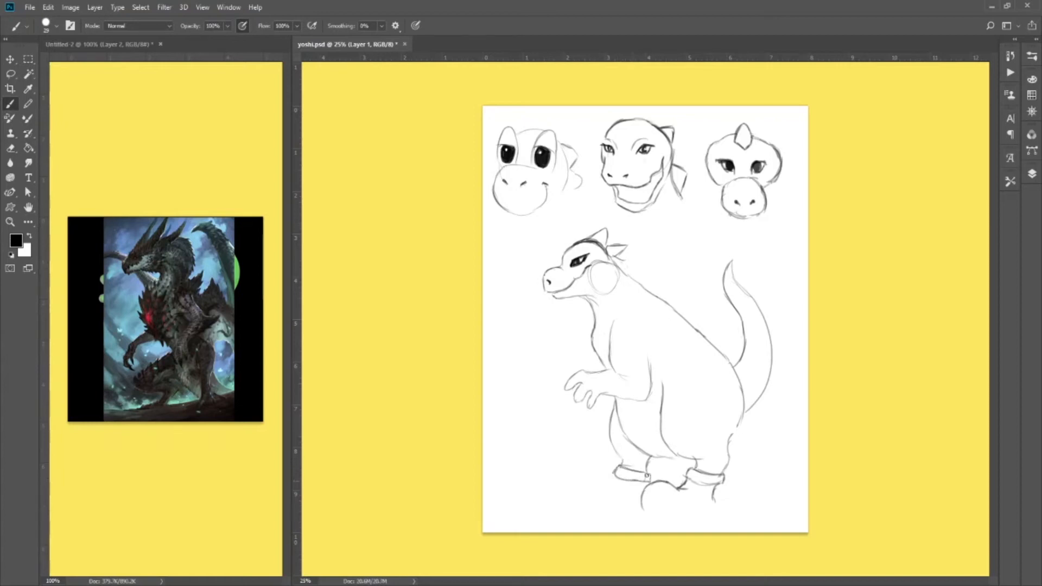
mouse_move(616, 471)
mouse_down()
mouse_move(577, 499)
mouse_move(585, 513)
mouse_up()
Close the bottoms of both boots, add thick soles and heels, and clean up the boot lines.
mouse_move(590, 516)
mouse_down()
mouse_move(650, 512)
mouse_move(643, 504)
mouse_move(672, 517)
mouse_move(713, 501)
mouse_up()
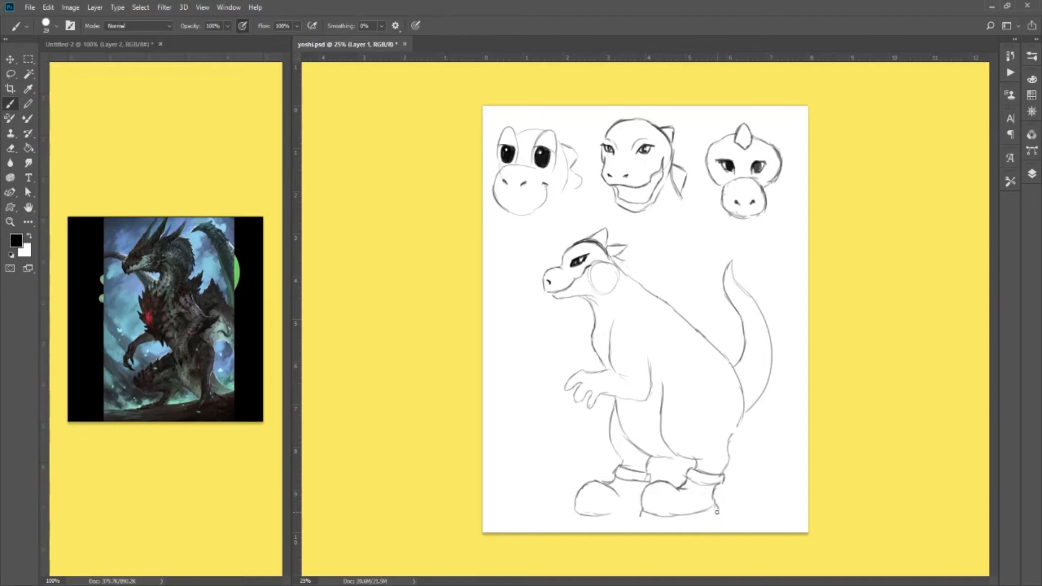
mouse_move(717, 511)
mouse_down()
mouse_move(674, 523)
mouse_move(622, 513)
mouse_move(642, 507)
mouse_up()
drag(586, 522, 635, 516)
key(e)
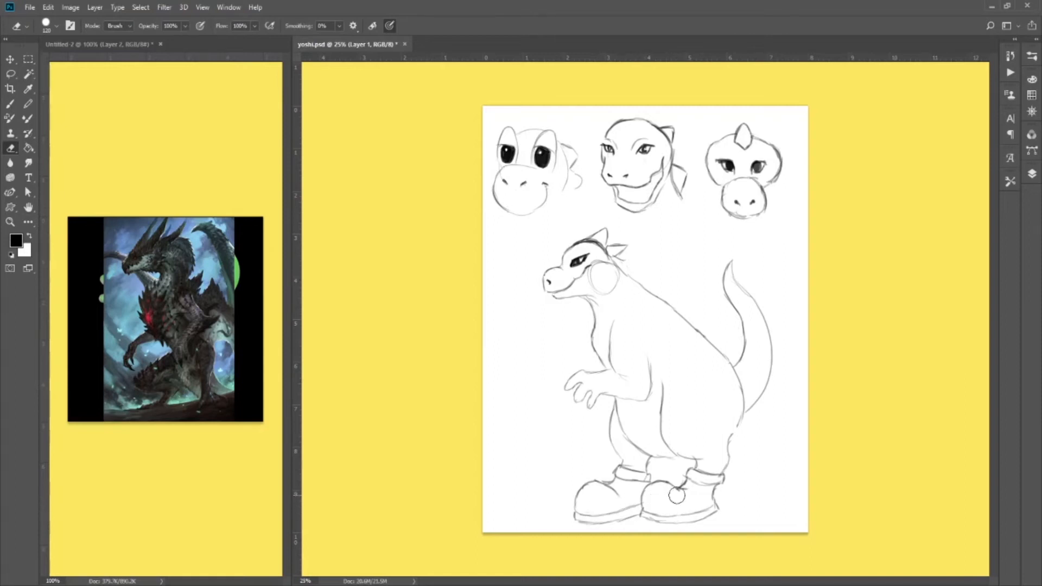
key(b)
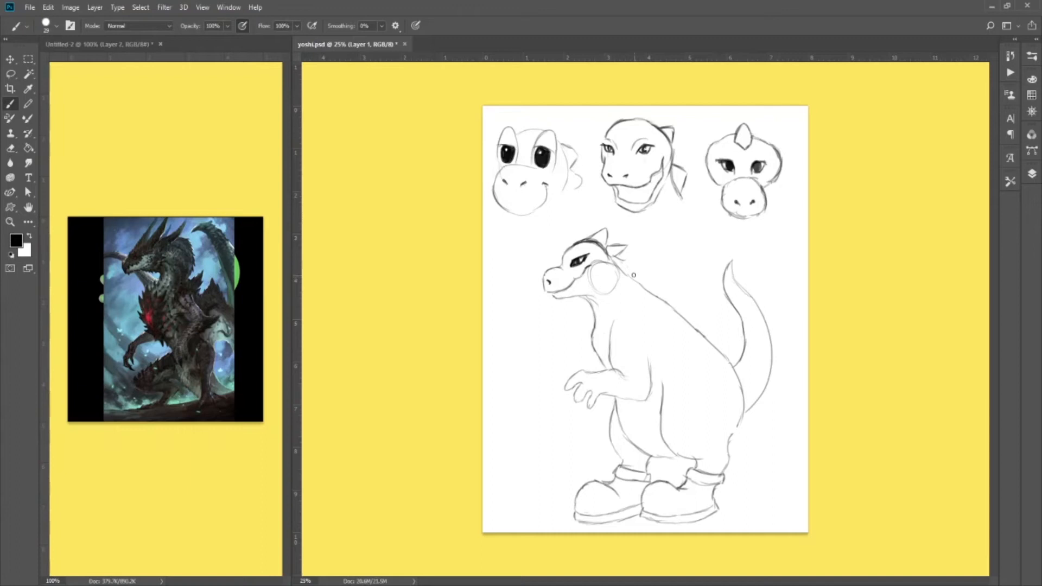
Sketch a tall spike behind the neck and hide the dragon layer in the Untitled-2 reference document to reveal Yoshi.
mouse_move(626, 274)
mouse_down()
mouse_move(653, 259)
mouse_move(657, 280)
mouse_up()
click(186, 204)
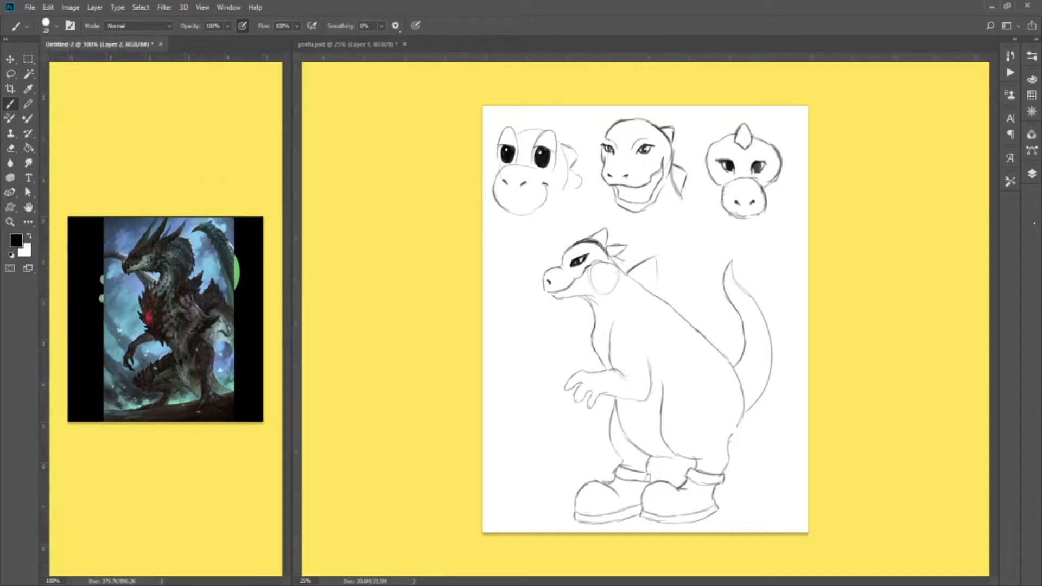
click(900, 243)
click(968, 263)
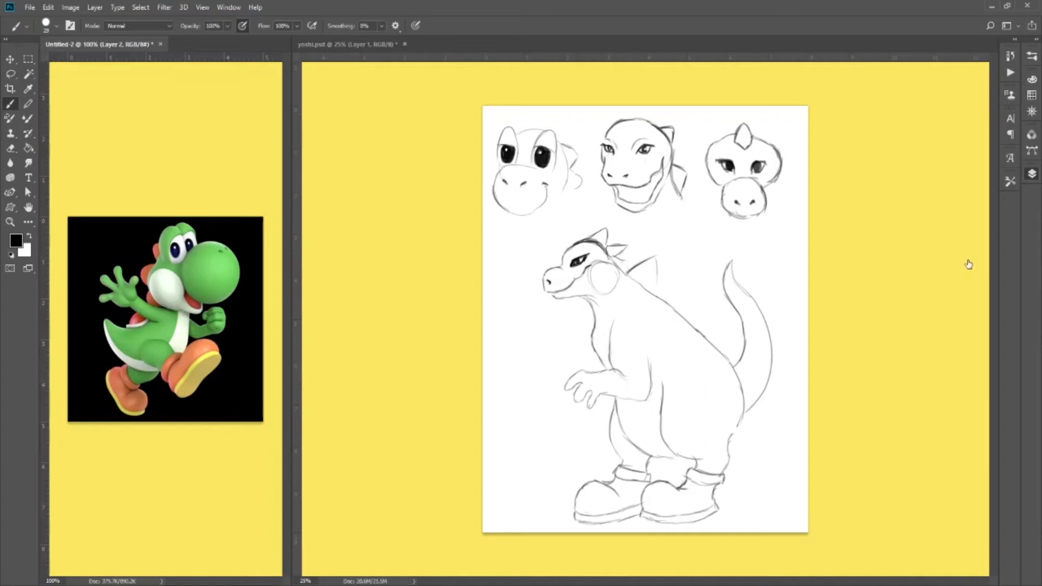
click(472, 284)
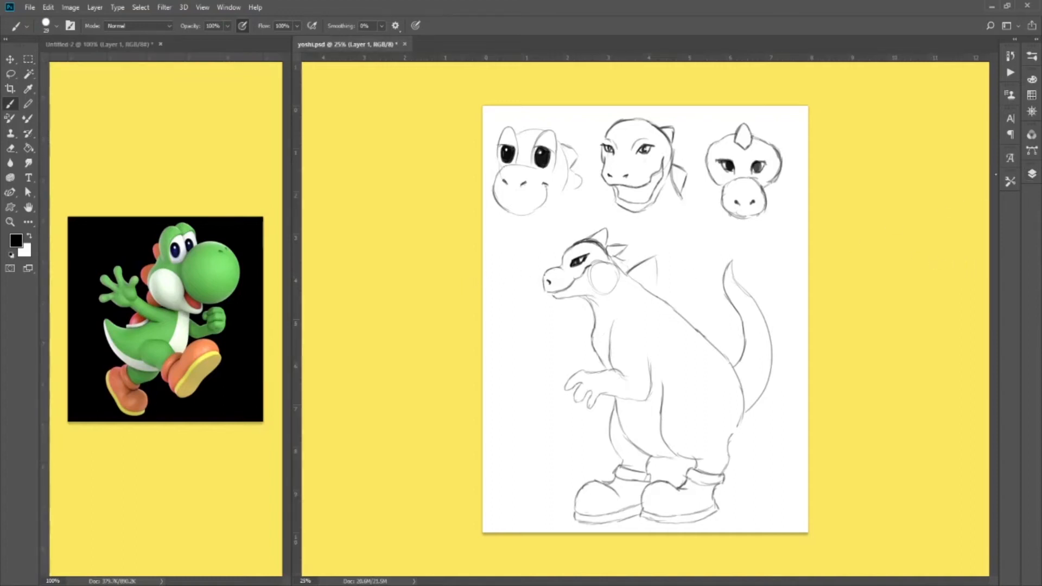
Erase the tall neck spike and draw a row of smaller spikes from the nape down the back.
key(e)
mouse_move(660, 257)
mouse_down()
mouse_move(651, 277)
mouse_move(647, 264)
mouse_move(632, 270)
mouse_up()
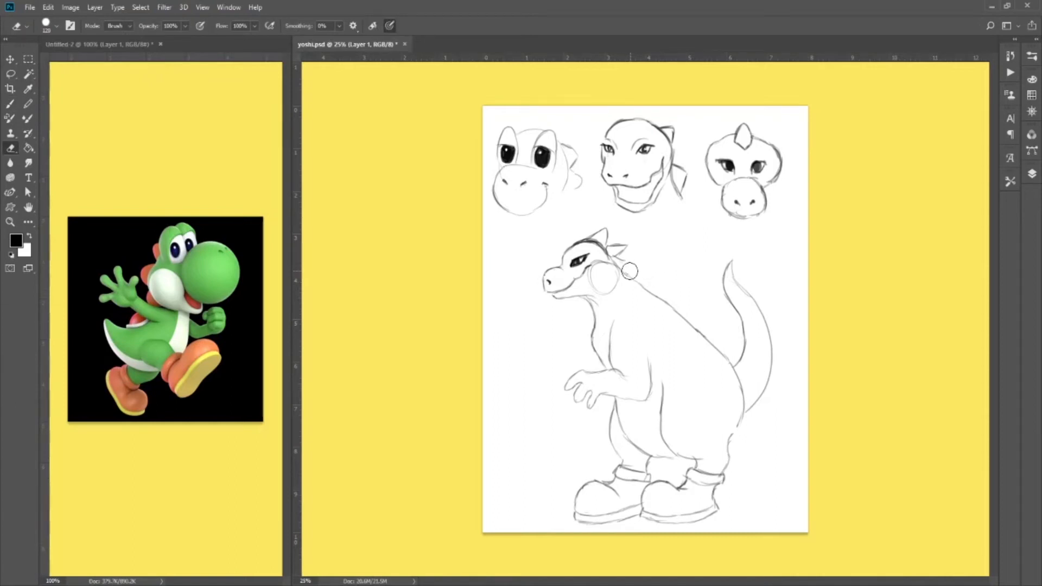
key(b)
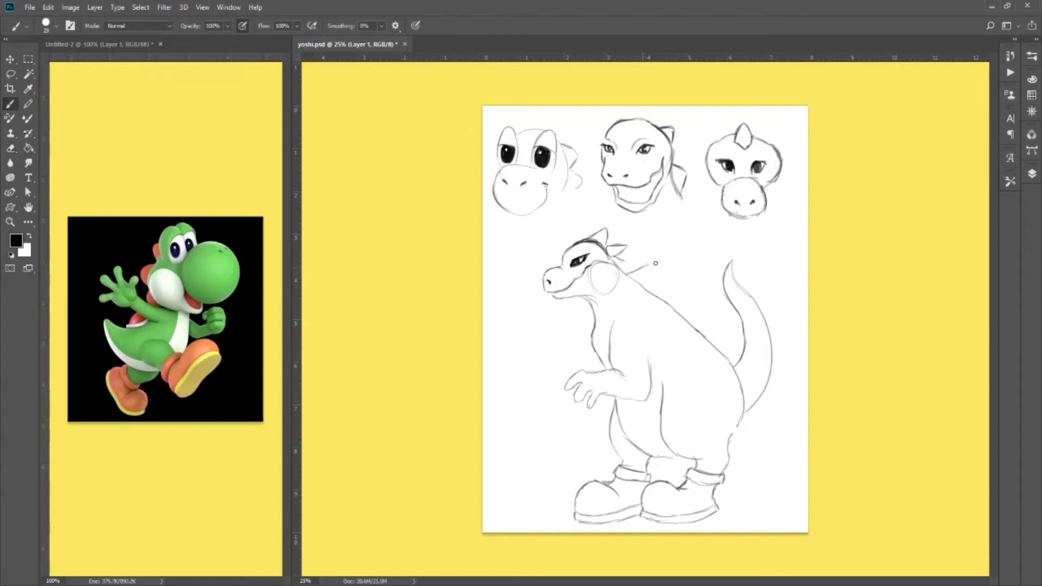
mouse_move(652, 267)
mouse_down()
mouse_move(653, 295)
mouse_move(678, 292)
mouse_move(668, 299)
mouse_move(688, 290)
mouse_move(691, 320)
mouse_move(722, 317)
mouse_move(709, 321)
mouse_move(720, 346)
mouse_up()
Erase the lower back spikes, keeping only the first one behind the neck.
key(e)
mouse_move(715, 320)
mouse_down()
mouse_move(724, 334)
mouse_move(701, 322)
mouse_up()
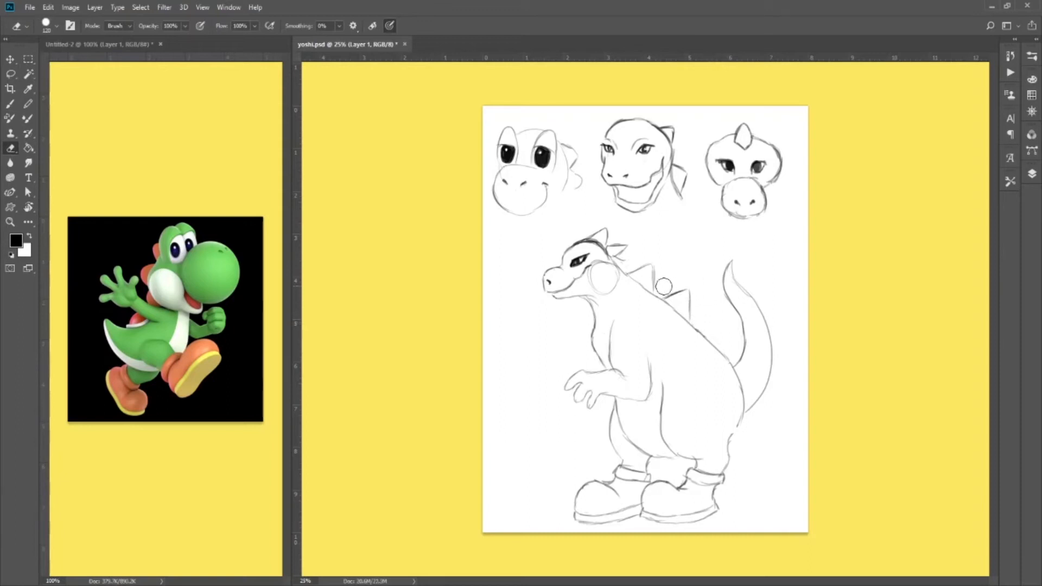
drag(666, 297, 690, 308)
key(b)
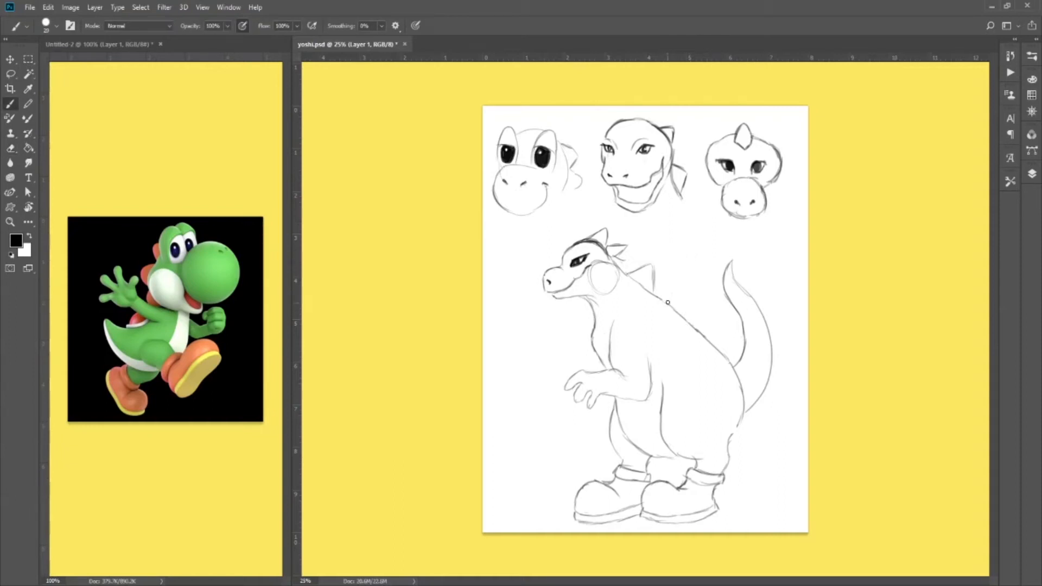
Replace the middle of the back line with a sunken curve and draw a saddle with a rim and domed top.
drag(668, 303, 725, 347)
key(e)
drag(681, 319, 708, 338)
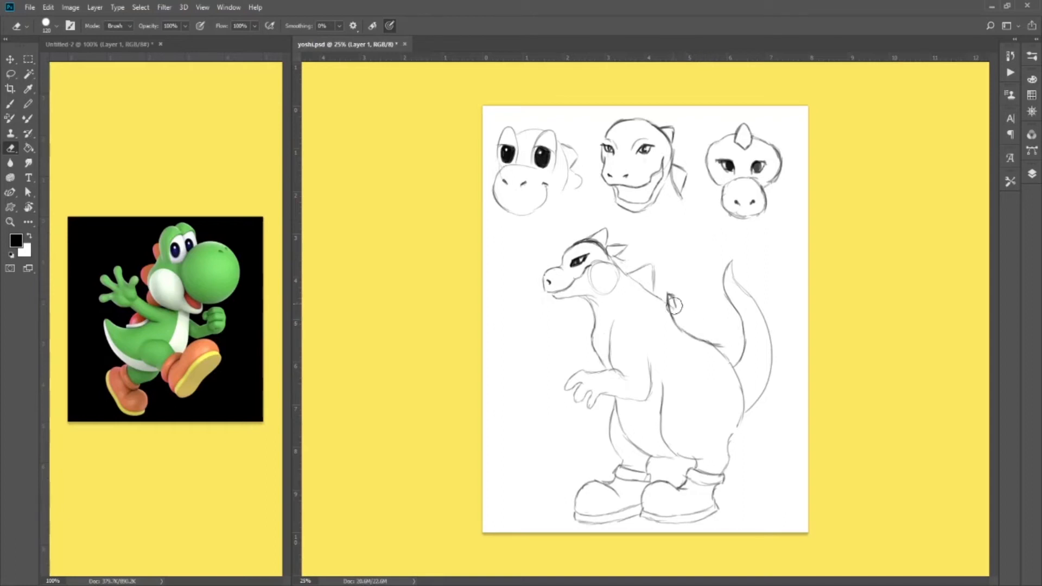
key(b)
drag(671, 297, 725, 342)
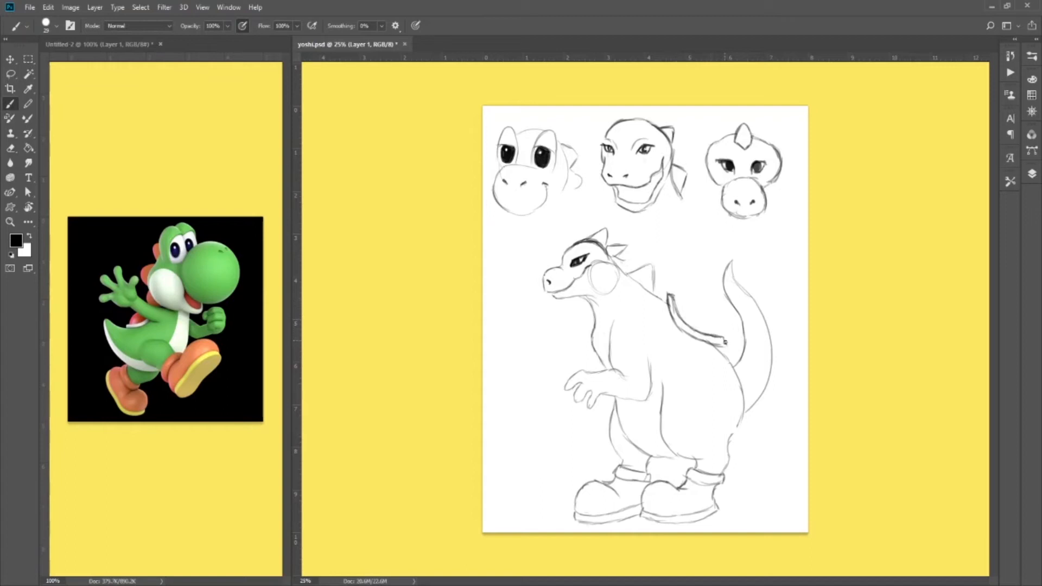
mouse_move(670, 296)
mouse_down()
mouse_move(706, 302)
mouse_move(725, 341)
mouse_up()
Redraw the tail's outer edge thicker, from a lower base near the ankle up to the pointed tip.
key(e)
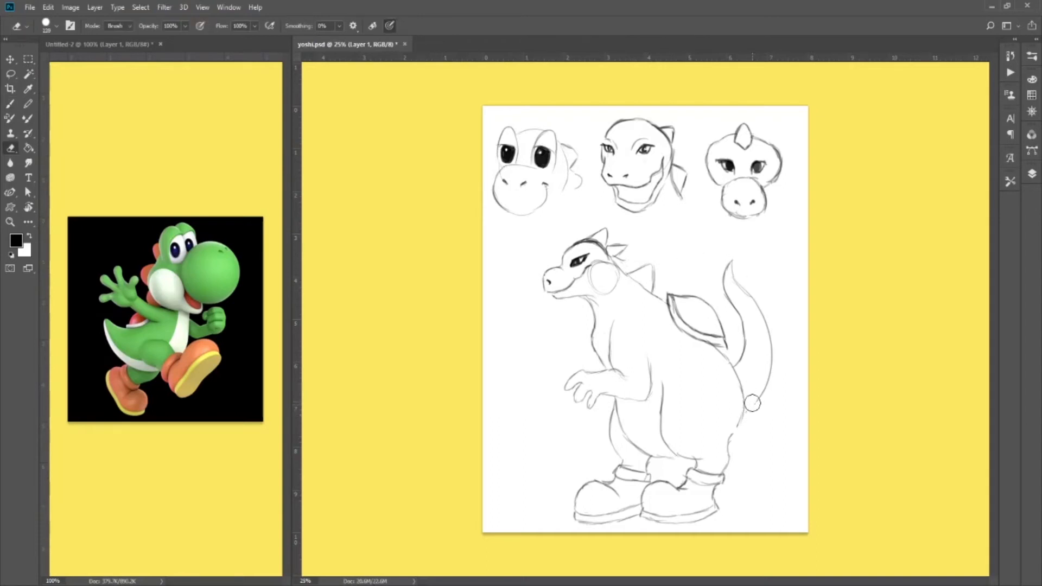
key(b)
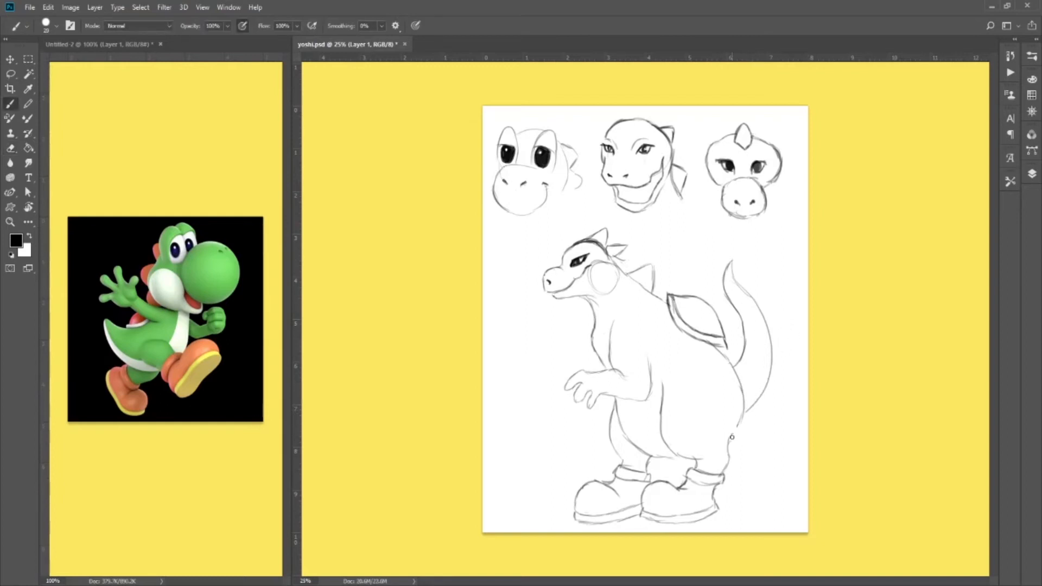
mouse_move(740, 425)
mouse_down()
mouse_move(724, 454)
mouse_move(766, 405)
mouse_move(756, 423)
mouse_move(776, 376)
mouse_move(759, 421)
mouse_move(775, 333)
mouse_up()
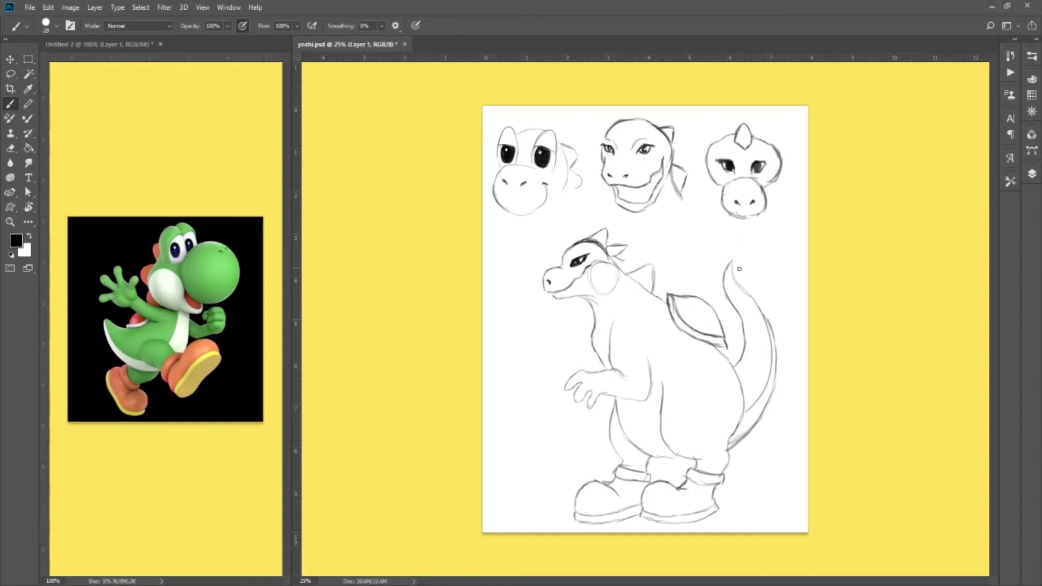
mouse_move(730, 264)
mouse_down()
mouse_move(739, 258)
mouse_move(735, 274)
mouse_move(772, 328)
mouse_up()
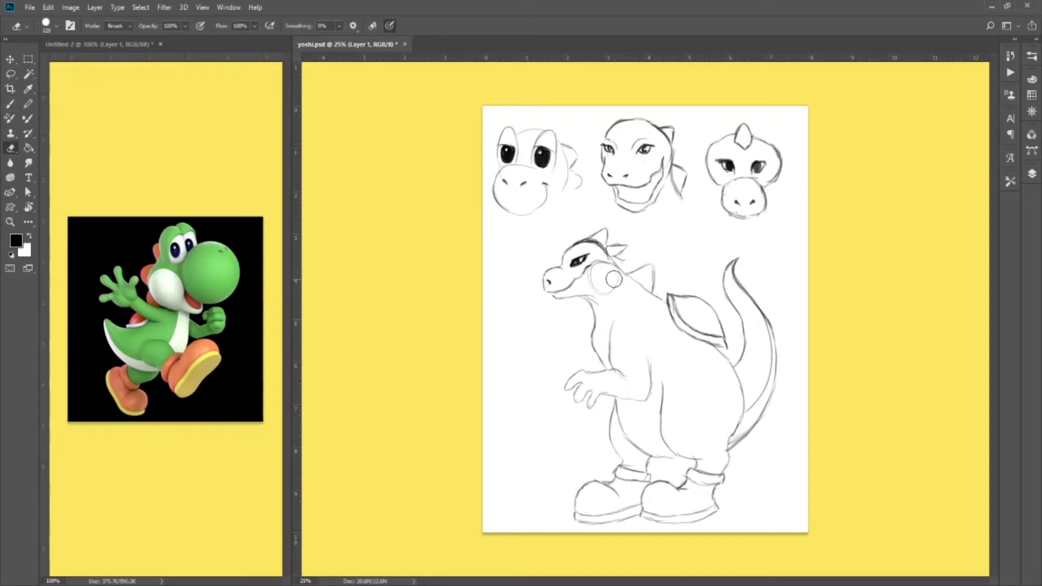
Redraw the line from the cheek down the neck, and erase the cheek circle's front edge and the old spike behind the head.
mouse_move(611, 297)
mouse_down()
mouse_move(622, 284)
mouse_move(613, 301)
mouse_up()
drag(613, 301, 613, 340)
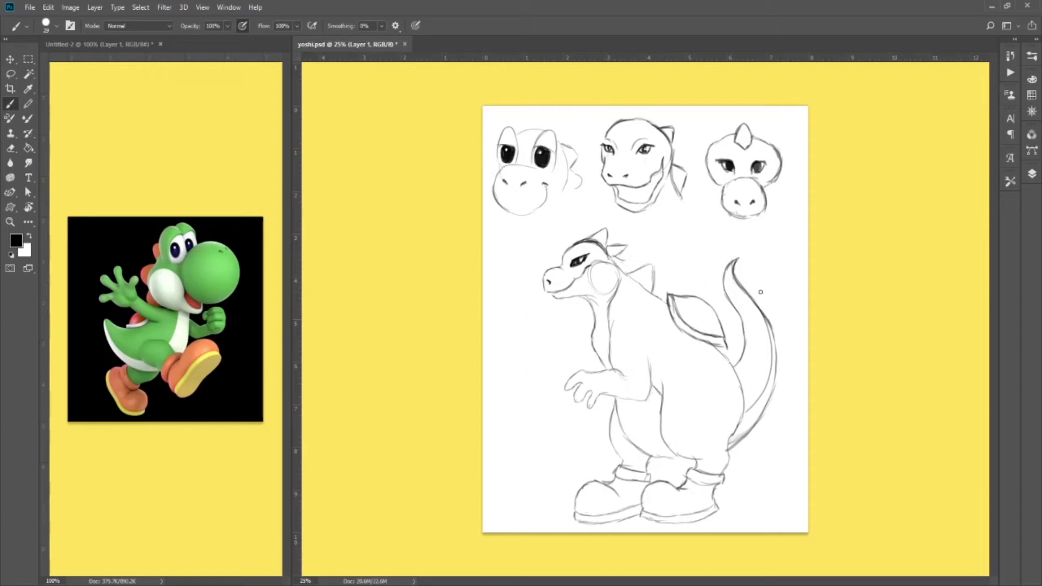
key(e)
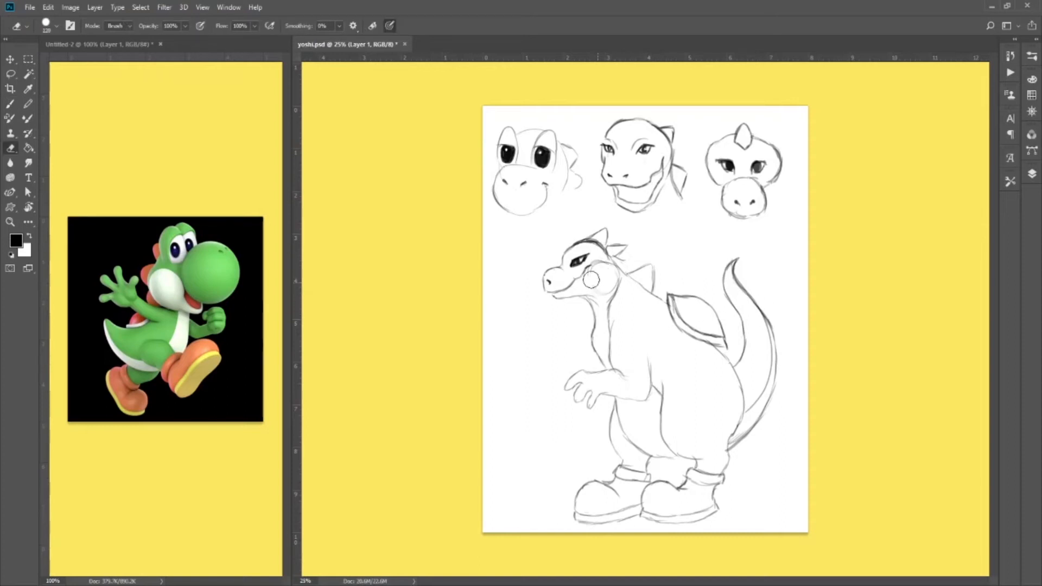
mouse_move(596, 273)
mouse_down()
mouse_move(606, 295)
mouse_move(625, 260)
mouse_move(612, 251)
mouse_move(625, 248)
mouse_move(614, 254)
mouse_up()
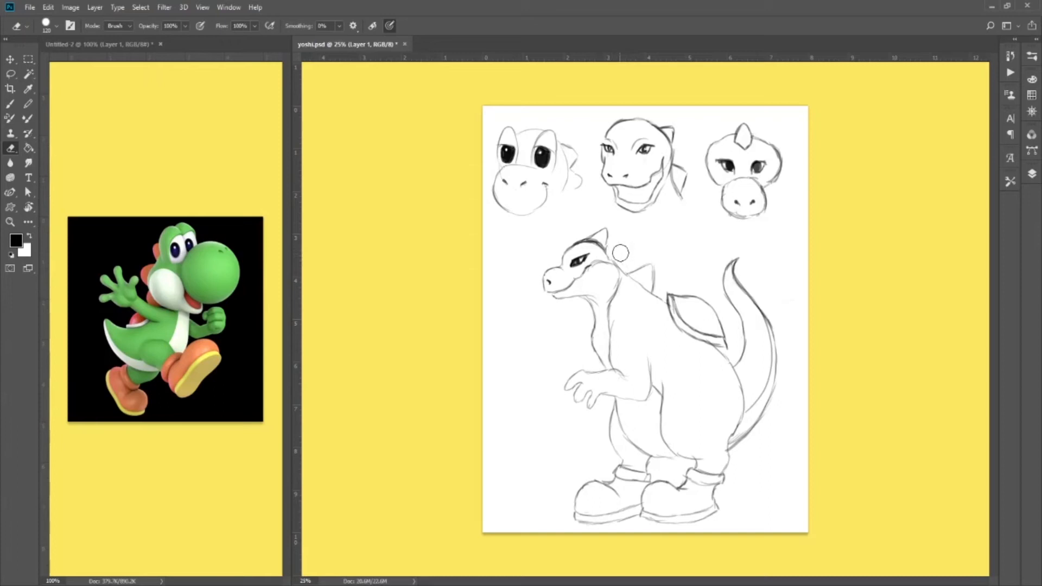
Draw a new curved spike behind the head and clean up the lines between it and the cheek.
key(b)
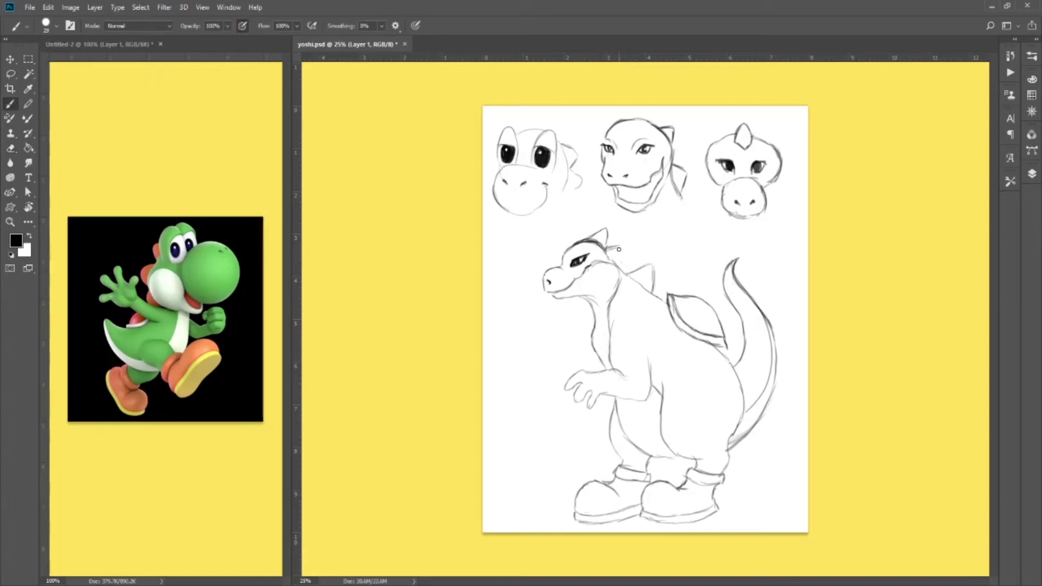
drag(628, 249, 627, 267)
key(e)
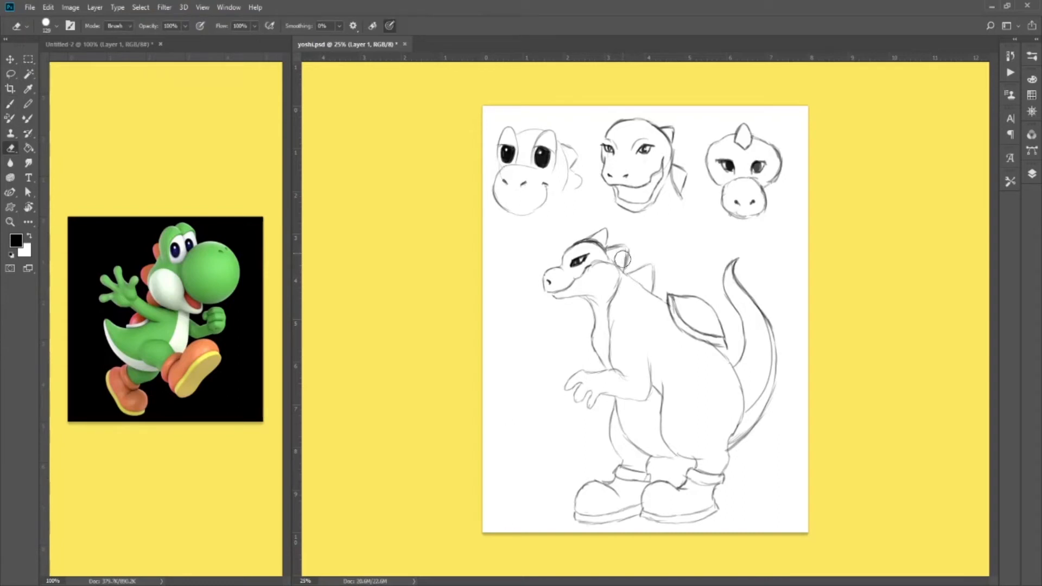
key(b)
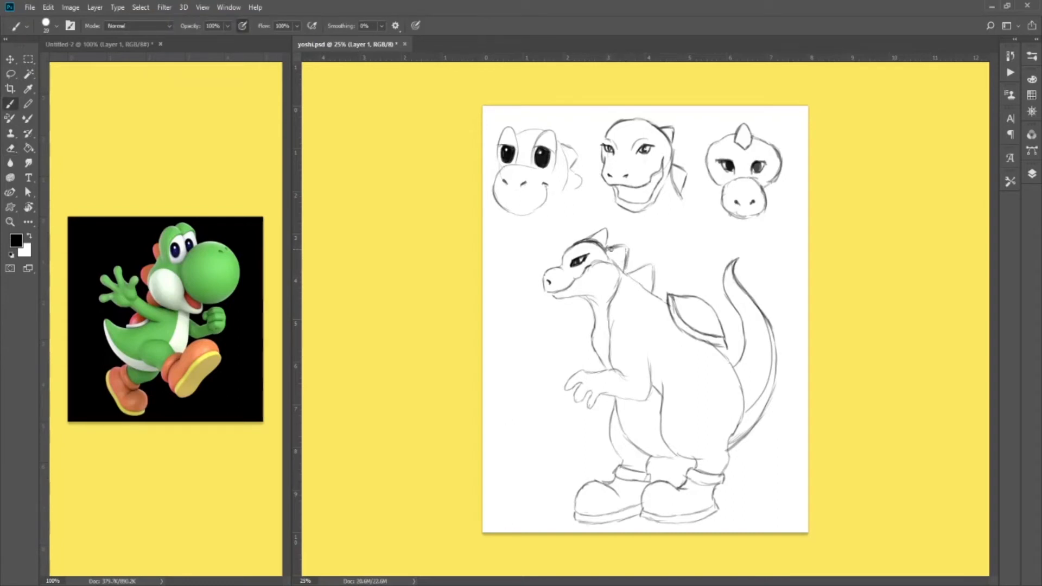
key(e)
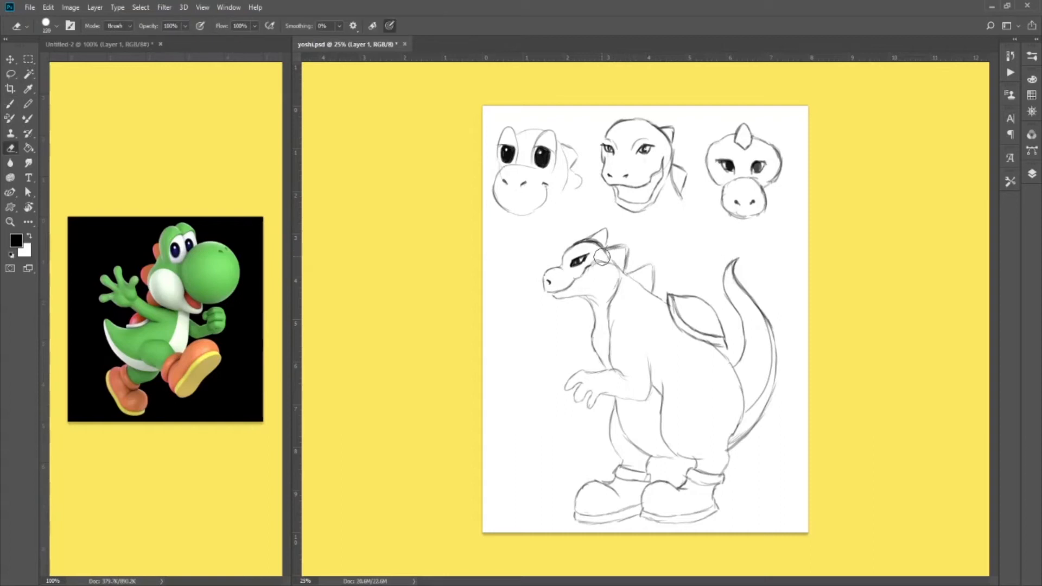
key(b)
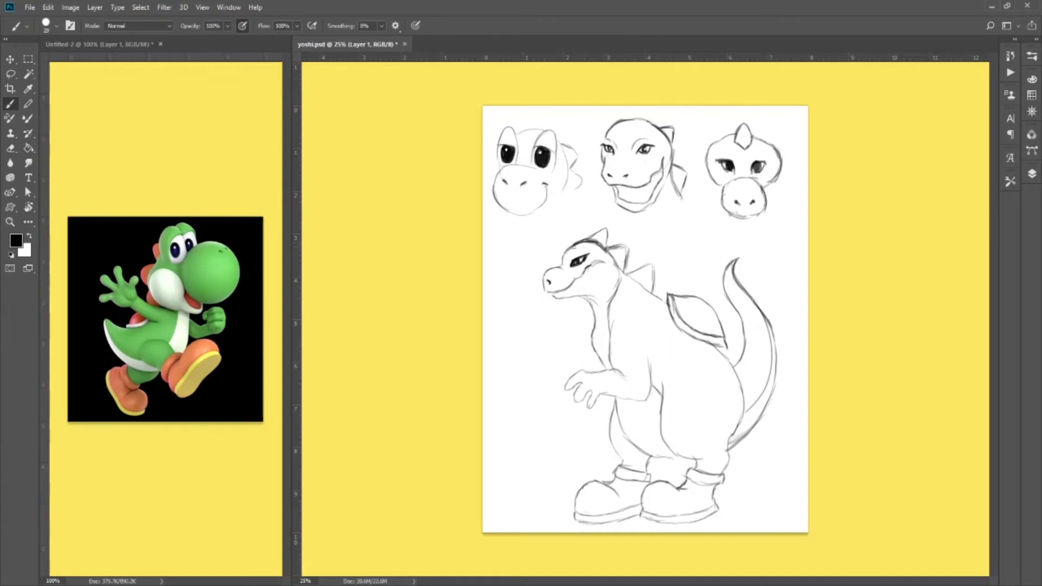
Erase and redraw the front spike on top of the full-body dinosaur's head.
key(e)
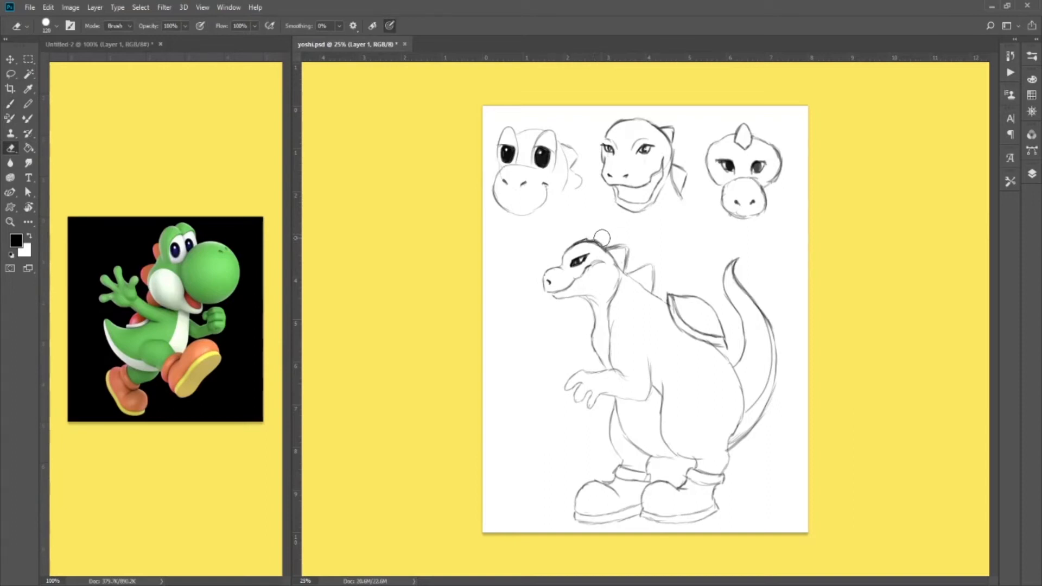
key(b)
mouse_move(587, 239)
mouse_down()
mouse_move(603, 223)
mouse_move(606, 252)
mouse_up()
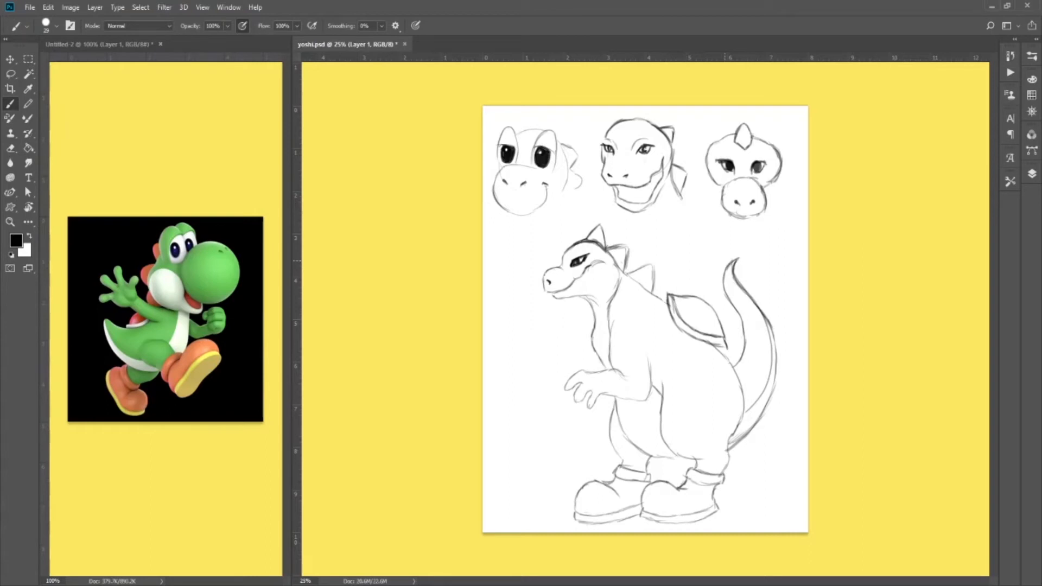
Erase the old saddle on the dinosaur's back and sketch a new curved saddle rim in its place.
key(e)
mouse_move(672, 296)
mouse_down()
mouse_move(671, 322)
mouse_move(687, 299)
mouse_move(701, 312)
mouse_move(706, 304)
mouse_move(728, 347)
mouse_up()
key(b)
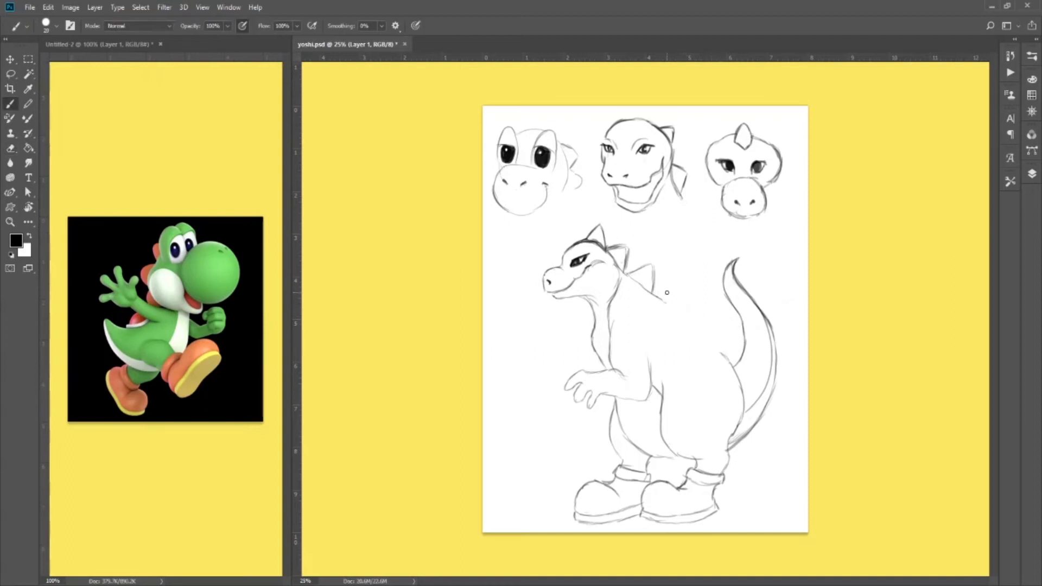
mouse_move(662, 288)
mouse_down()
mouse_move(673, 323)
mouse_move(665, 292)
mouse_move(697, 345)
mouse_move(717, 347)
mouse_move(685, 339)
mouse_move(735, 339)
mouse_up()
mouse_move(664, 287)
mouse_down()
mouse_move(691, 327)
mouse_move(682, 318)
mouse_move(707, 334)
mouse_move(684, 322)
mouse_move(713, 335)
mouse_move(726, 328)
mouse_move(702, 329)
mouse_move(726, 348)
mouse_up()
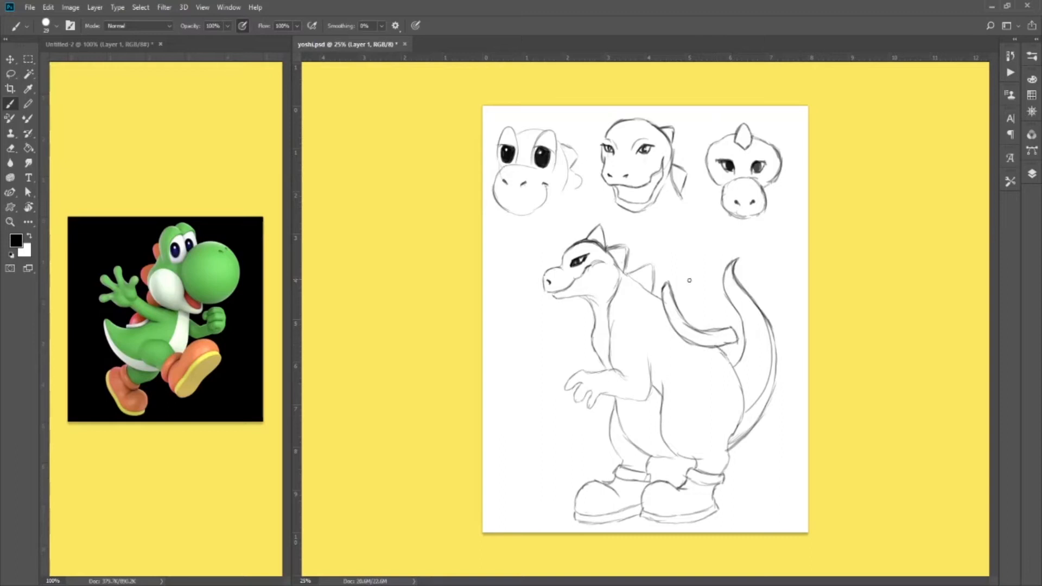
Try a domed top over the saddle rim, then erase it together with the rim's upper edge, keeping the curve along the back.
mouse_move(669, 283)
mouse_down()
mouse_move(690, 283)
mouse_move(730, 326)
mouse_up()
key(ctrl+z)
mouse_move(664, 284)
mouse_down()
mouse_move(705, 286)
mouse_move(692, 285)
mouse_move(725, 328)
mouse_up()
mouse_move(711, 293)
mouse_down()
mouse_move(726, 329)
mouse_move(723, 310)
mouse_up()
key(e)
mouse_move(736, 326)
mouse_down()
mouse_move(730, 334)
mouse_move(706, 292)
mouse_move(671, 288)
mouse_move(691, 318)
mouse_move(725, 334)
mouse_move(708, 327)
mouse_up()
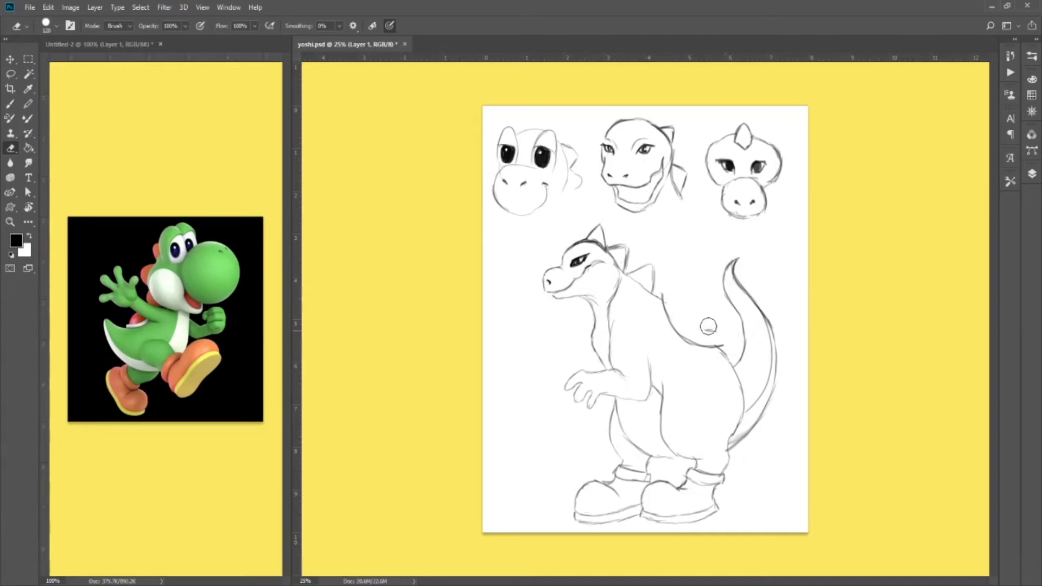
Draw a narrower saddle rim along the back curve and add a low domed shell above it.
key(b)
mouse_move(660, 293)
mouse_down()
mouse_move(711, 334)
mouse_move(705, 324)
mouse_move(694, 335)
mouse_move(726, 342)
mouse_up()
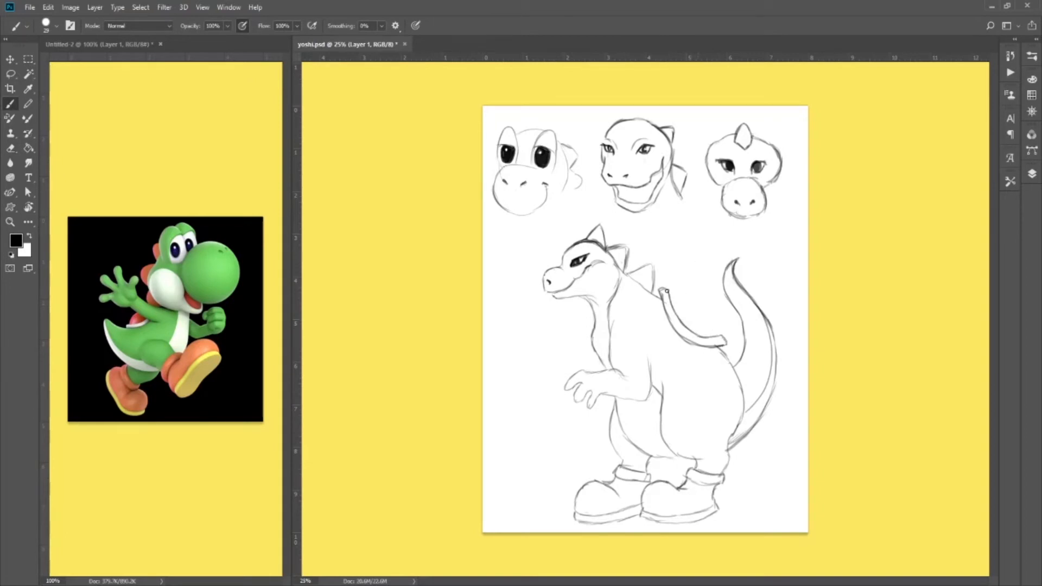
mouse_move(663, 289)
mouse_down()
mouse_move(712, 298)
mouse_move(673, 288)
mouse_move(718, 310)
mouse_move(727, 338)
mouse_move(711, 305)
mouse_up()
Sketch the far arm with a curled hand behind the near one and refine the near hand's fingers.
mouse_move(588, 356)
mouse_down()
mouse_move(567, 370)
mouse_move(557, 345)
mouse_move(549, 370)
mouse_move(541, 364)
mouse_move(563, 377)
mouse_up()
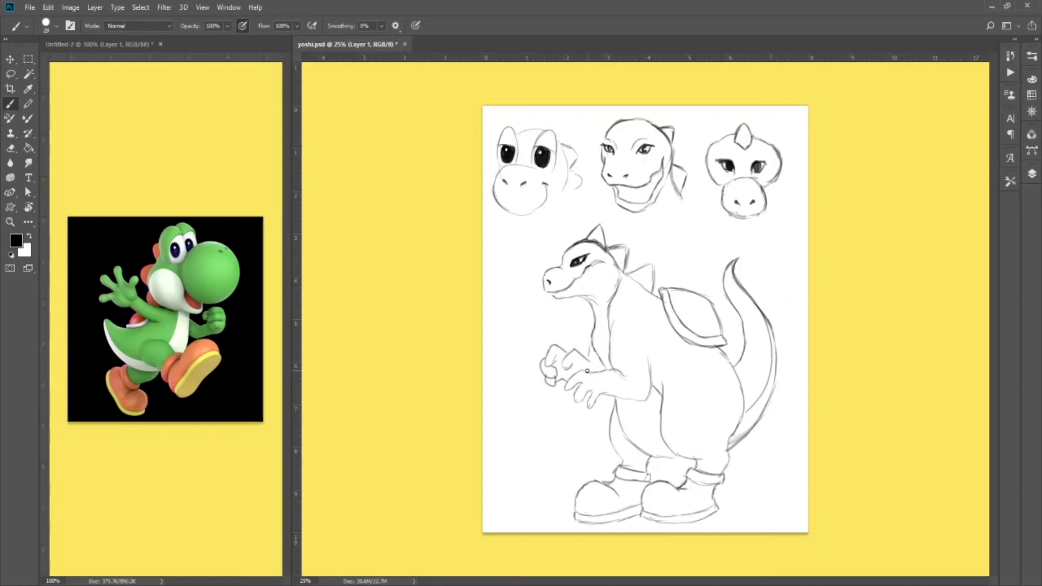
drag(593, 373, 579, 372)
mouse_move(580, 385)
mouse_down()
mouse_move(577, 402)
mouse_move(593, 392)
mouse_move(590, 409)
mouse_move(602, 394)
mouse_up()
key(e)
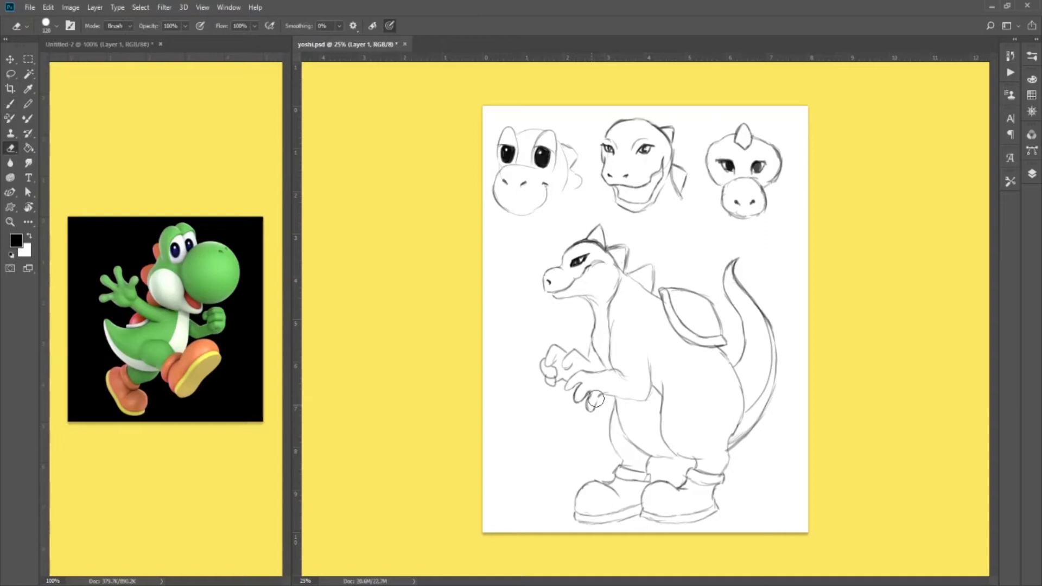
key(b)
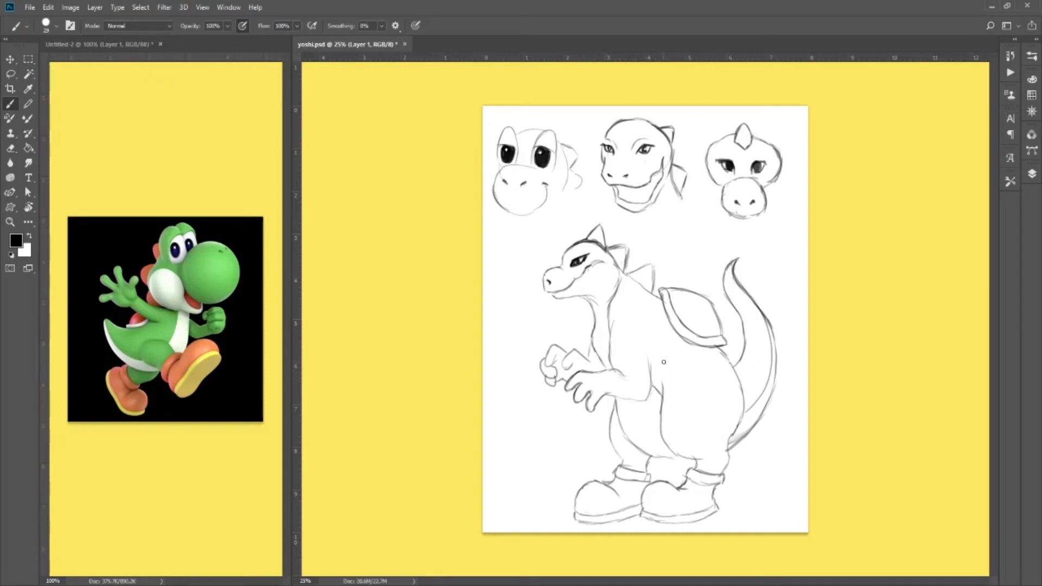
Clean up the thigh line below the elbow and darken its lower curve above the boots.
key(e)
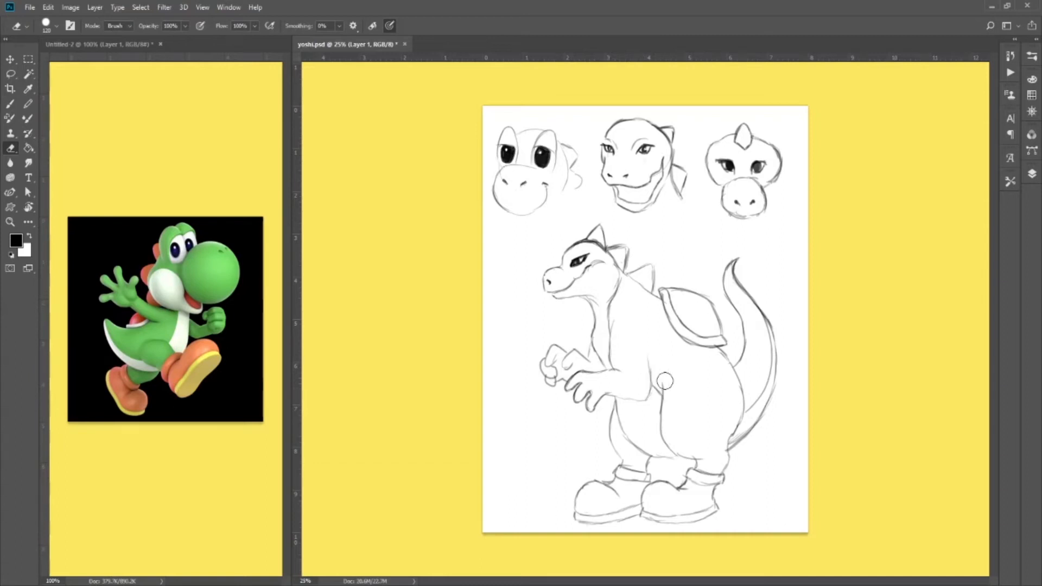
key(b)
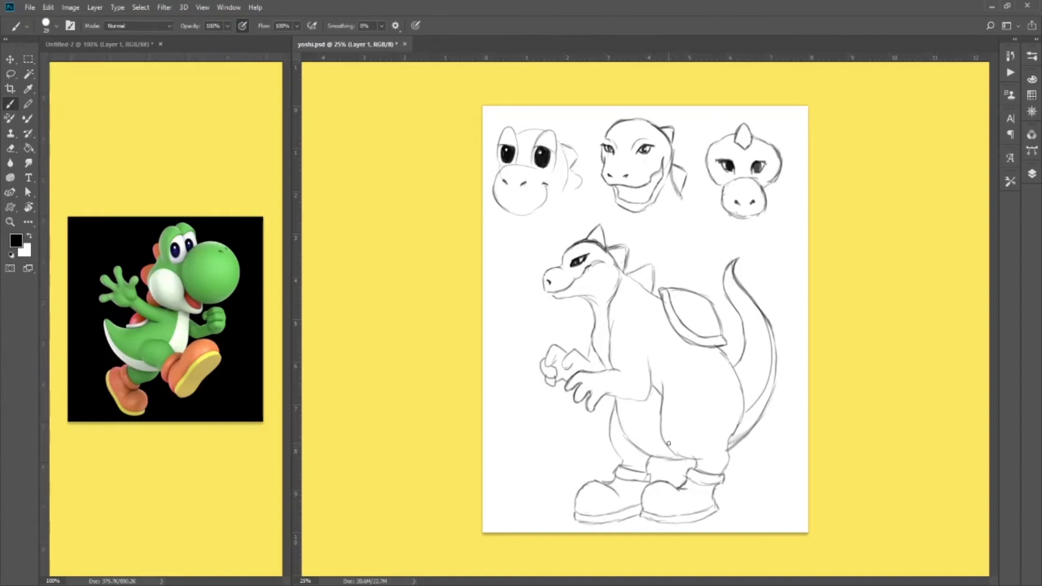
drag(674, 453, 700, 461)
Redraw the back of the leg from the tail base down to the boot cuff and save the file.
key(e)
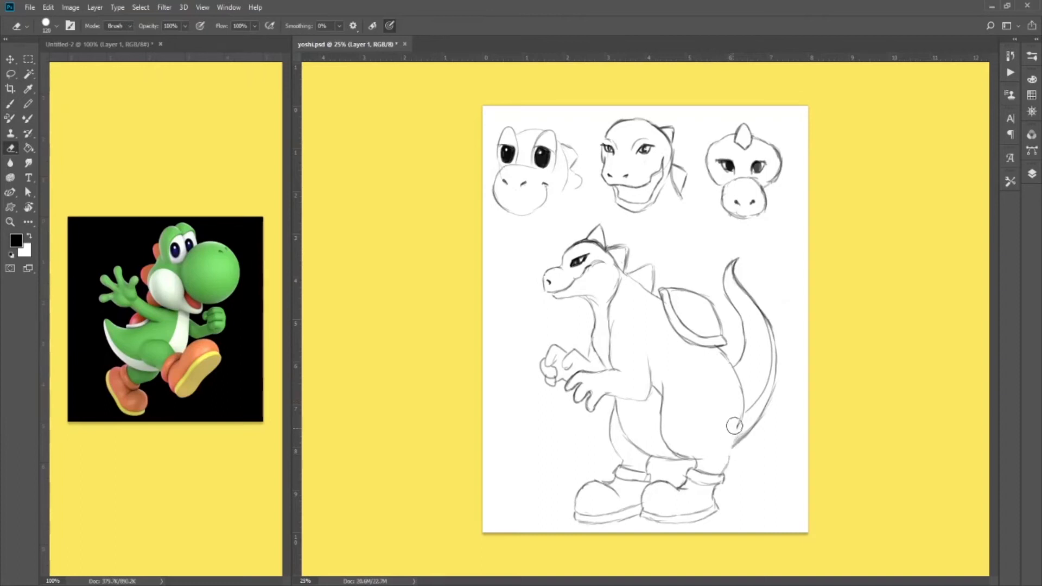
key(b)
drag(738, 425, 721, 477)
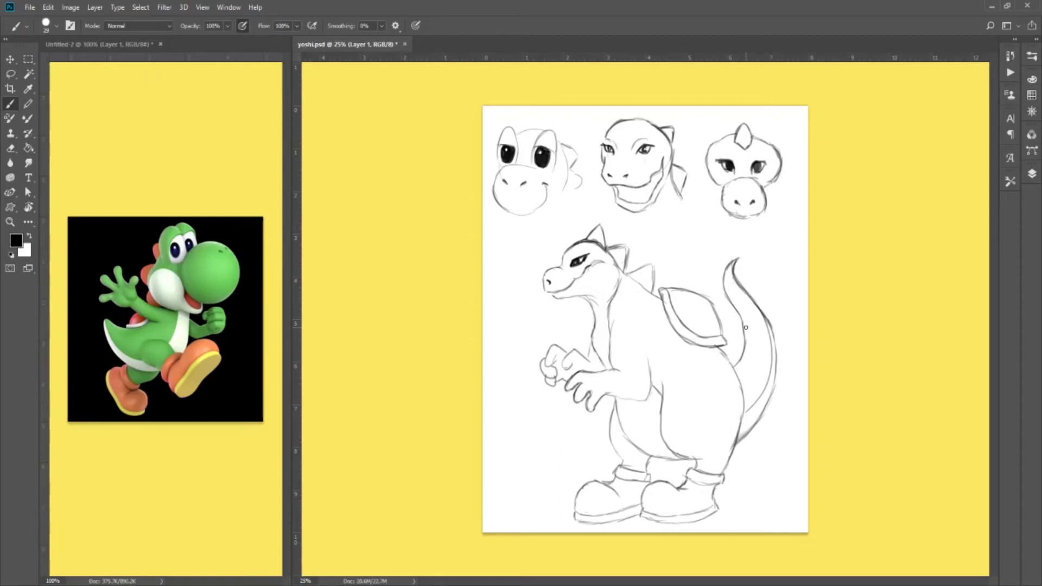
key(ctrl+s)
Select the full-body dinosaur's snout with the Lasso and enlarge it with Free Transform.
key(l)
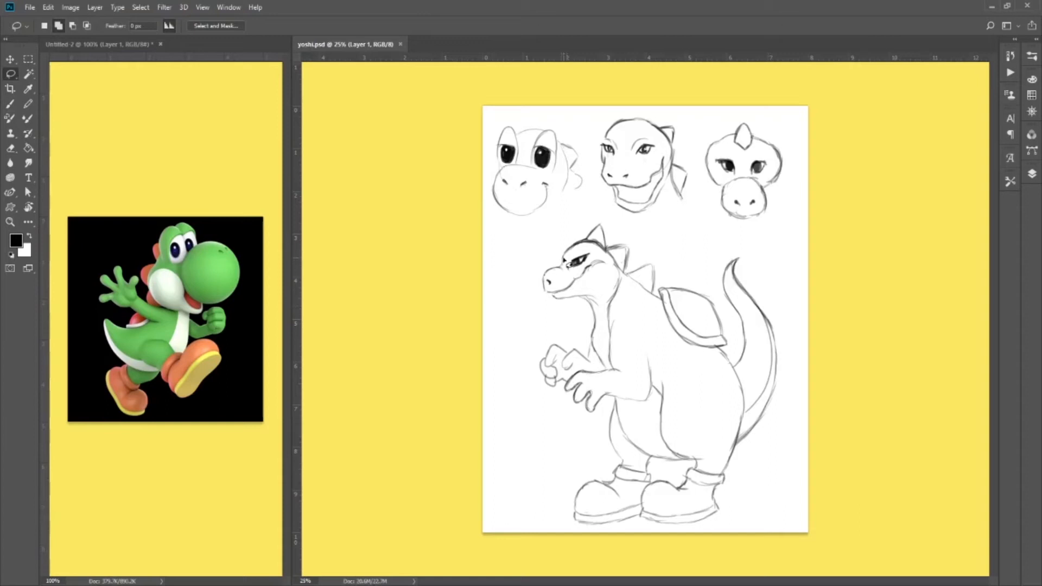
mouse_move(571, 278)
mouse_down()
mouse_move(554, 259)
mouse_move(527, 273)
mouse_move(536, 294)
mouse_move(571, 287)
mouse_move(498, 233)
mouse_up()
key(ctrl+t)
drag(561, 281, 571, 282)
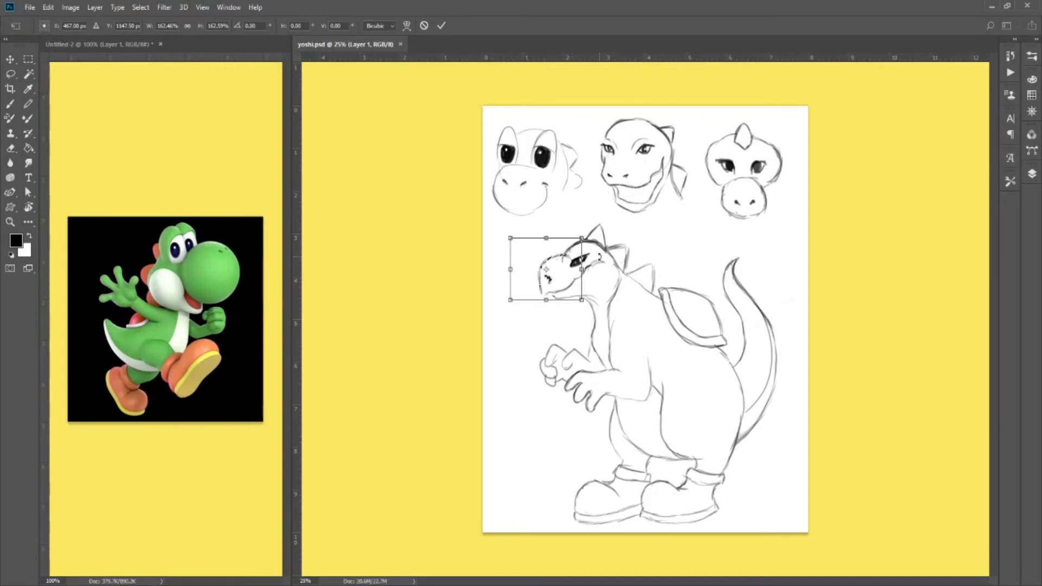
key(Return)
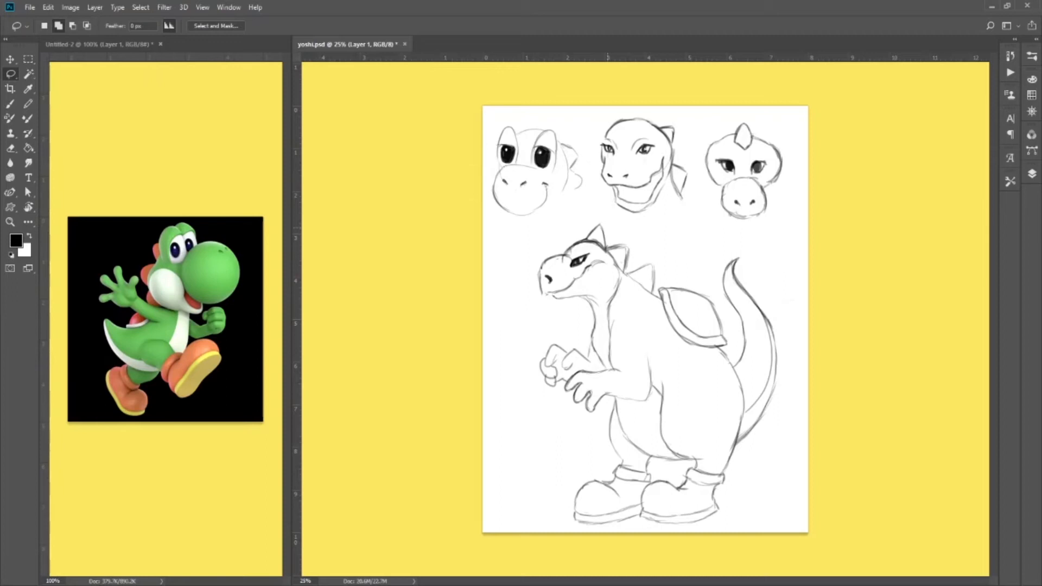
Close the gaps in the enlarged snout's outline and retouch the lines around the eye.
key(z)
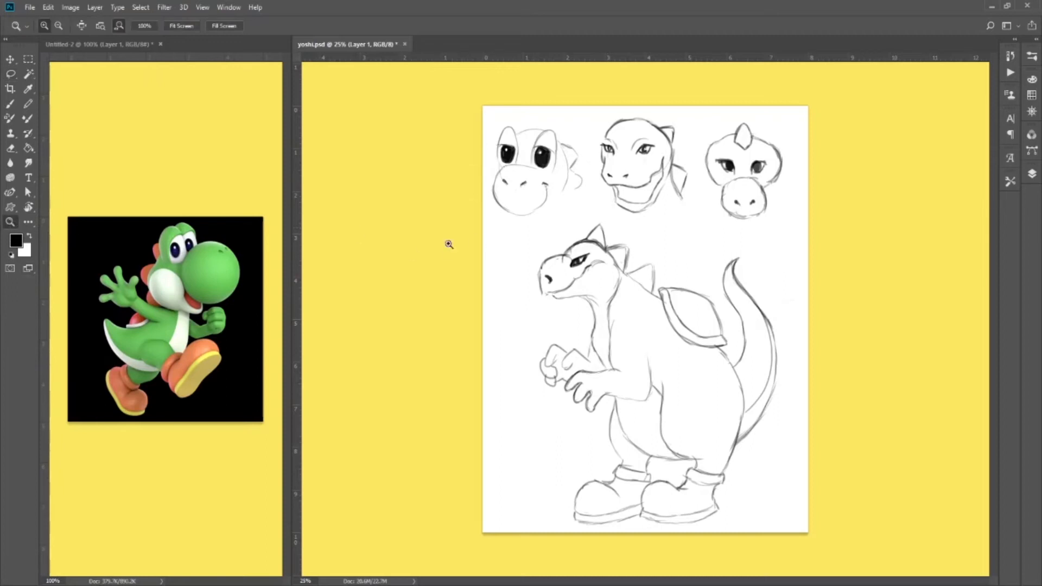
click(591, 268)
key(e)
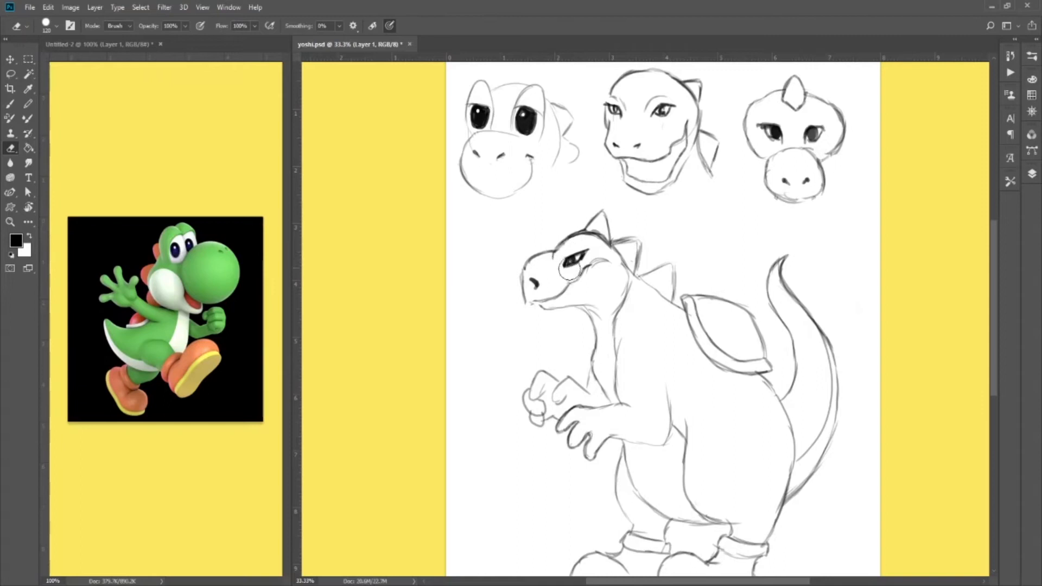
key(b)
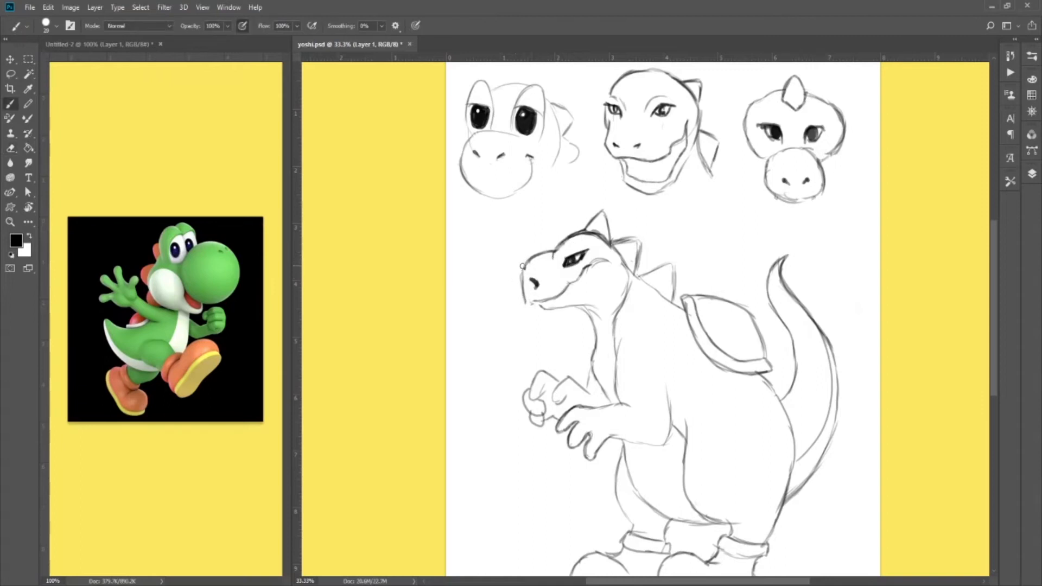
drag(525, 302, 540, 301)
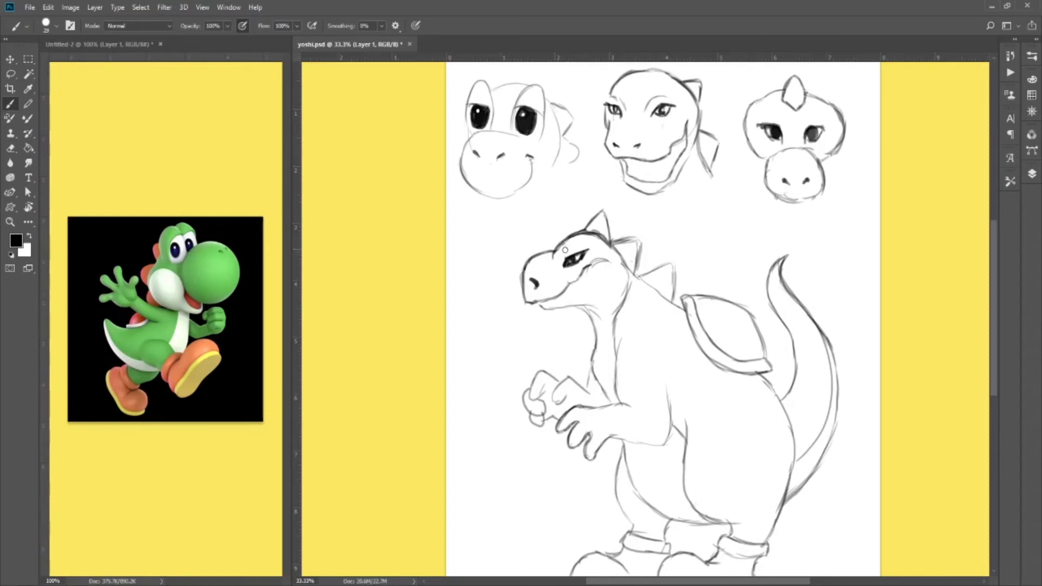
key(e)
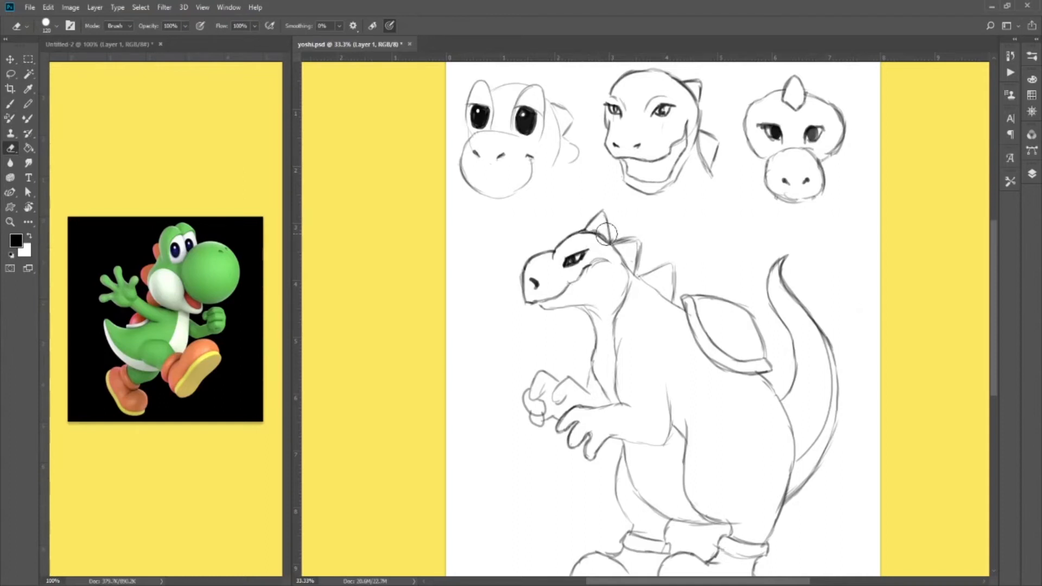
key(b)
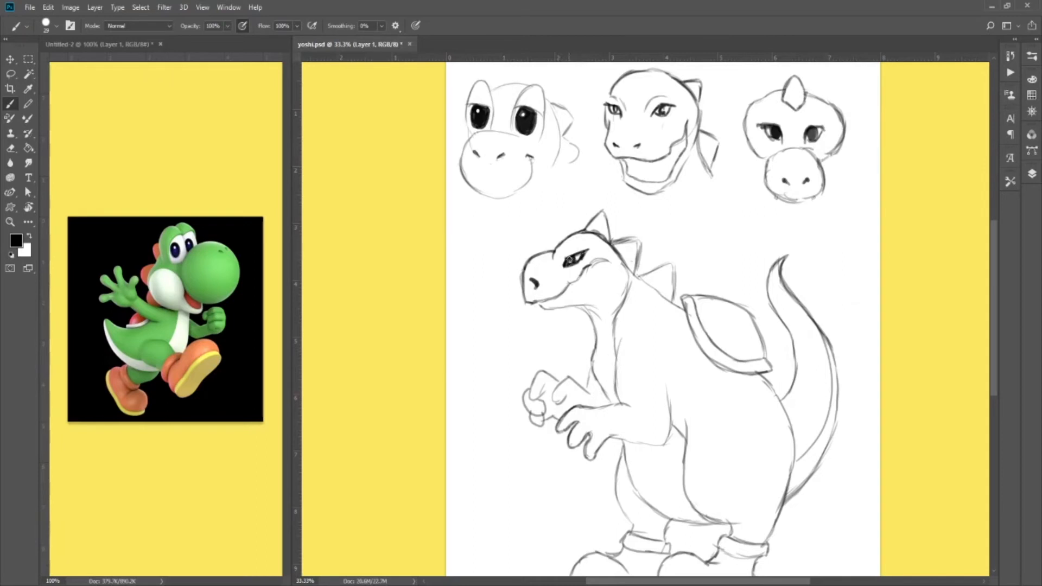
Select the full-body dinosaur's eye with the Lasso, move it to the blank area above the snout, and deselect.
key(l)
mouse_move(576, 275)
mouse_down()
mouse_move(555, 268)
mouse_move(593, 247)
mouse_move(597, 266)
mouse_move(576, 276)
mouse_move(540, 230)
mouse_up()
key(ctrl+t)
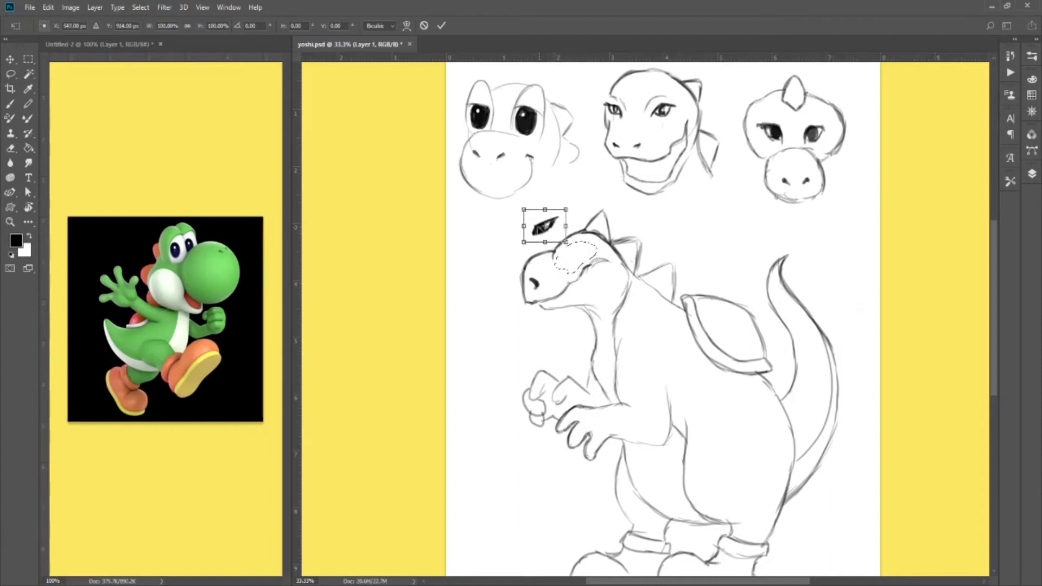
key(Return)
key(ctrl+d)
Try a tall rounded eye with a dark pupil on the dinosaur's head and erase the trial.
key(b)
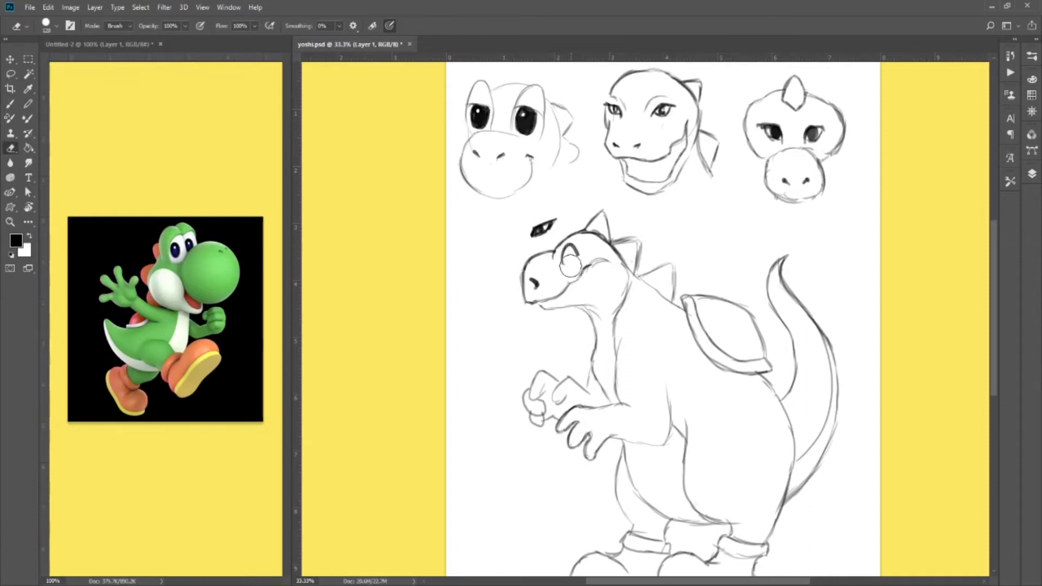
drag(562, 266, 565, 264)
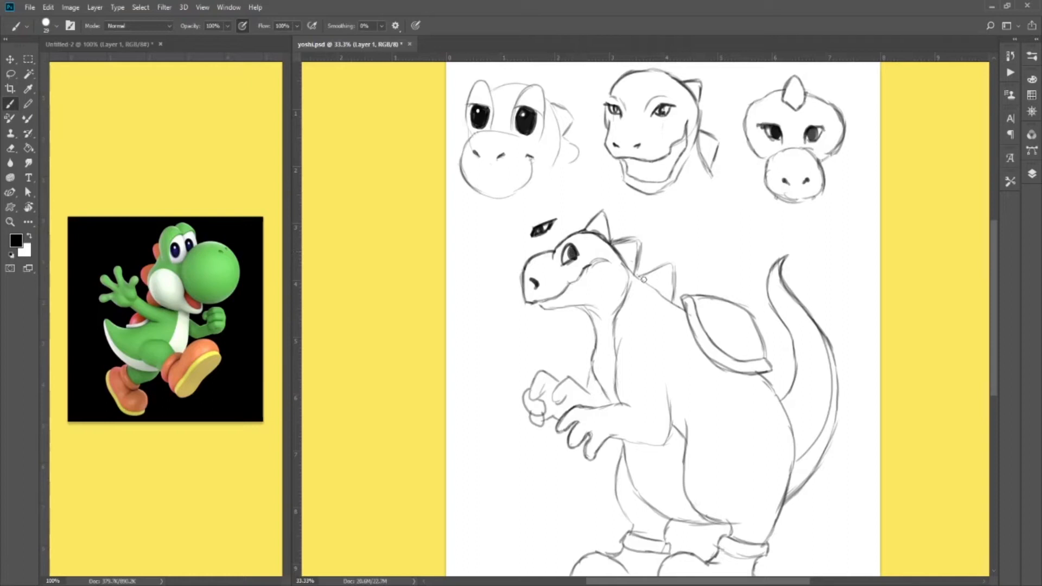
key(e)
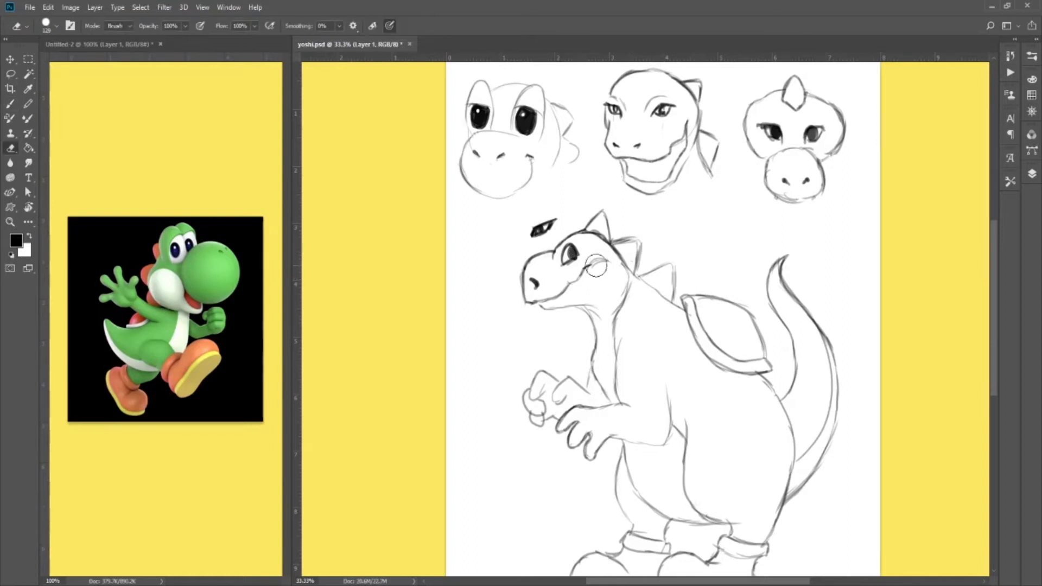
mouse_move(572, 251)
mouse_down()
mouse_move(569, 261)
mouse_move(577, 251)
mouse_move(554, 251)
mouse_move(568, 258)
mouse_move(559, 247)
mouse_up()
key(b)
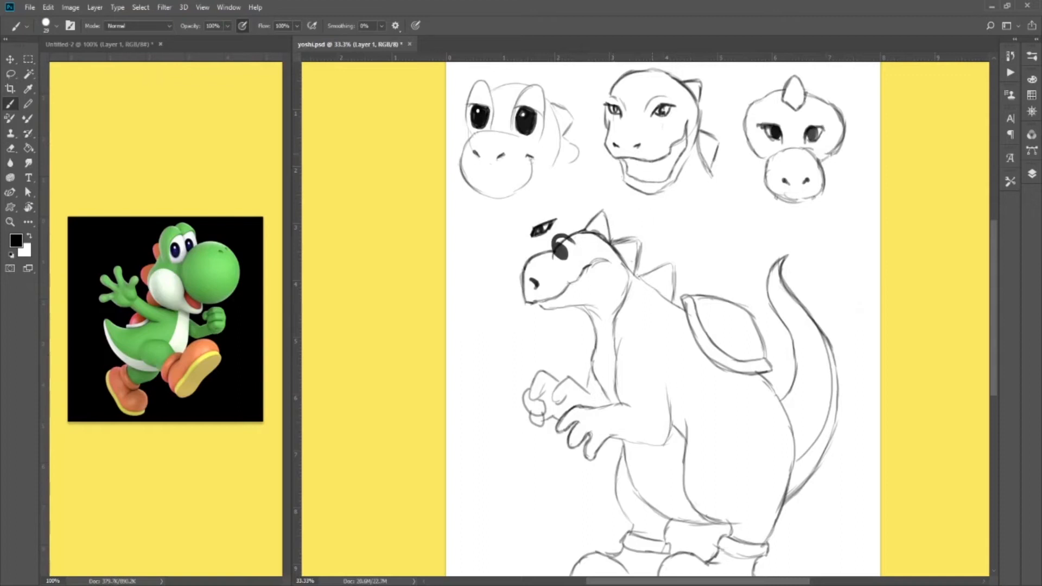
key(ctrl+z)
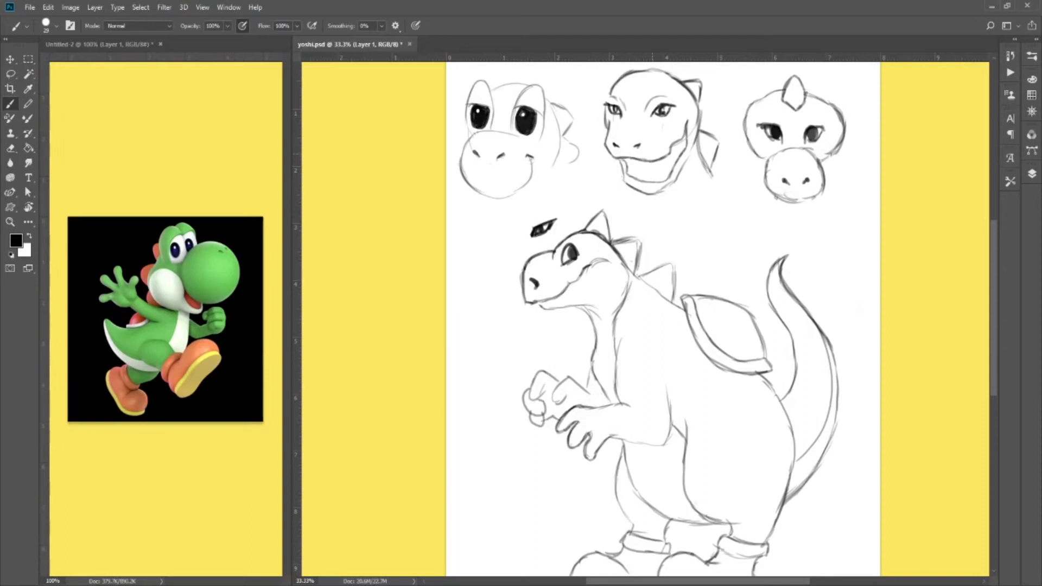
key(e)
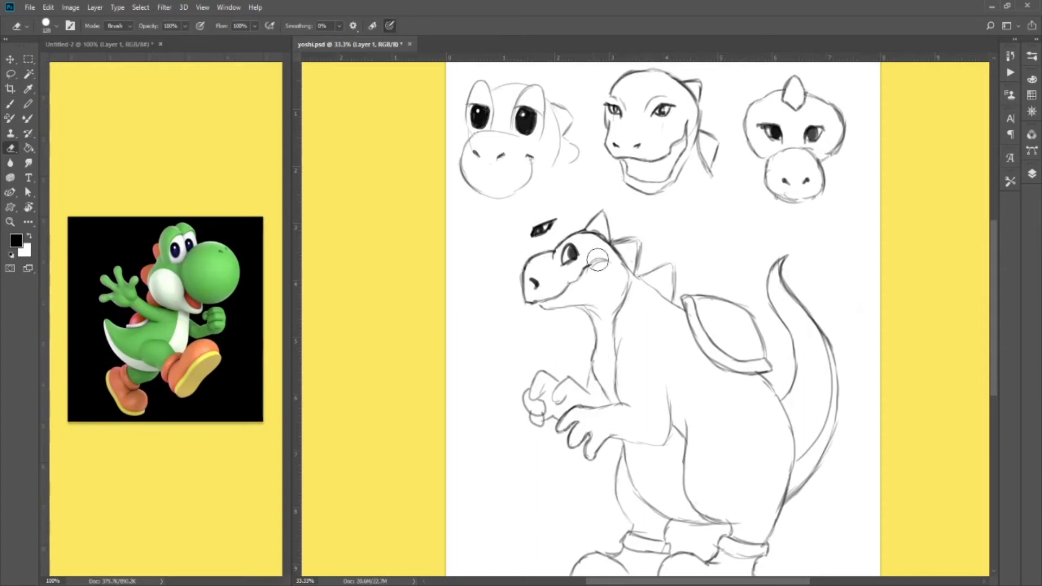
mouse_move(570, 254)
mouse_down()
mouse_move(565, 264)
mouse_move(578, 246)
mouse_up()
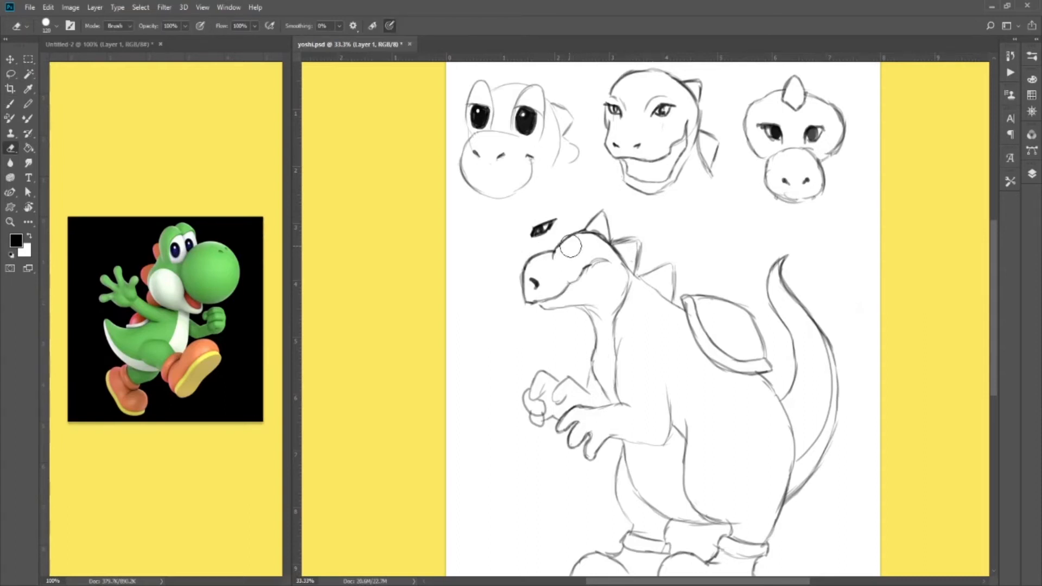
key(l)
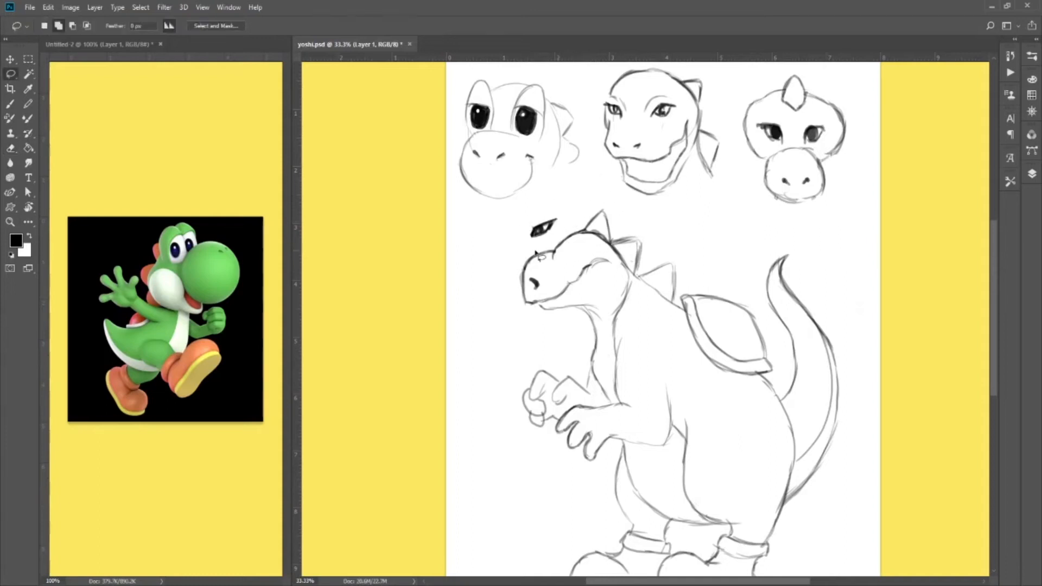
mouse_move(542, 245)
mouse_down()
mouse_move(555, 211)
mouse_move(553, 236)
mouse_up()
key(ctrl+t)
Draw a new eye with a dark pupil and heavy upper lid in the empty eye area of the head.
key(b)
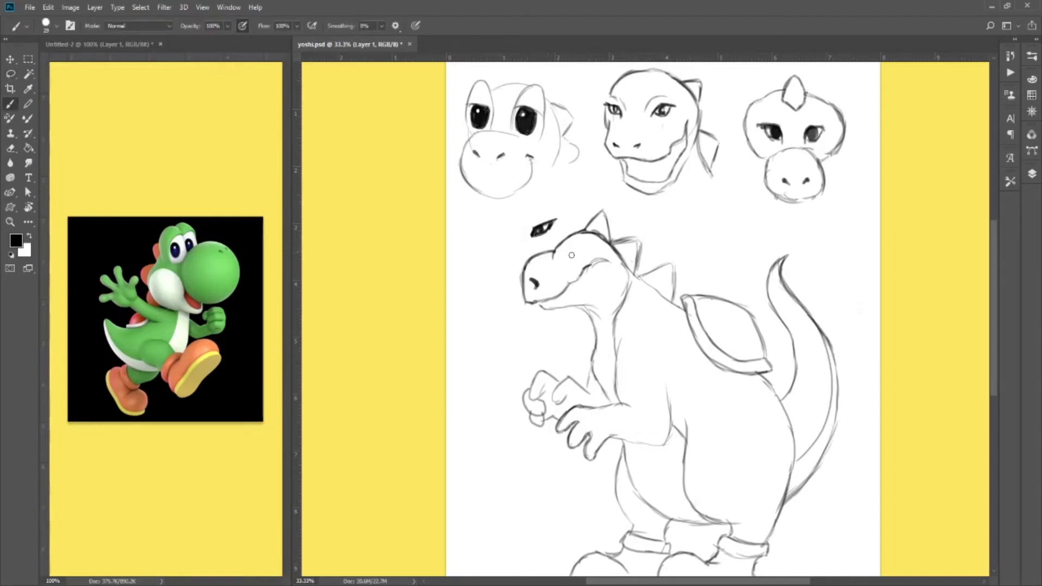
drag(569, 264, 572, 251)
drag(567, 251, 576, 251)
drag(565, 262, 570, 263)
Reshape the eye on the full-body dinosaur's head, alternating Brush and Eraser to refine its pupil, corners and upper lid.
key(e)
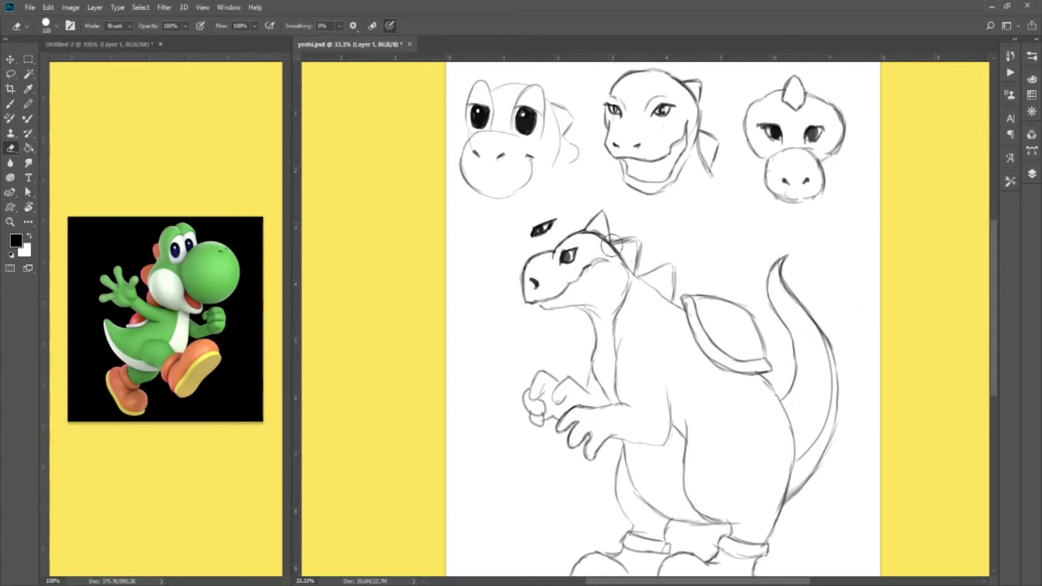
key(b)
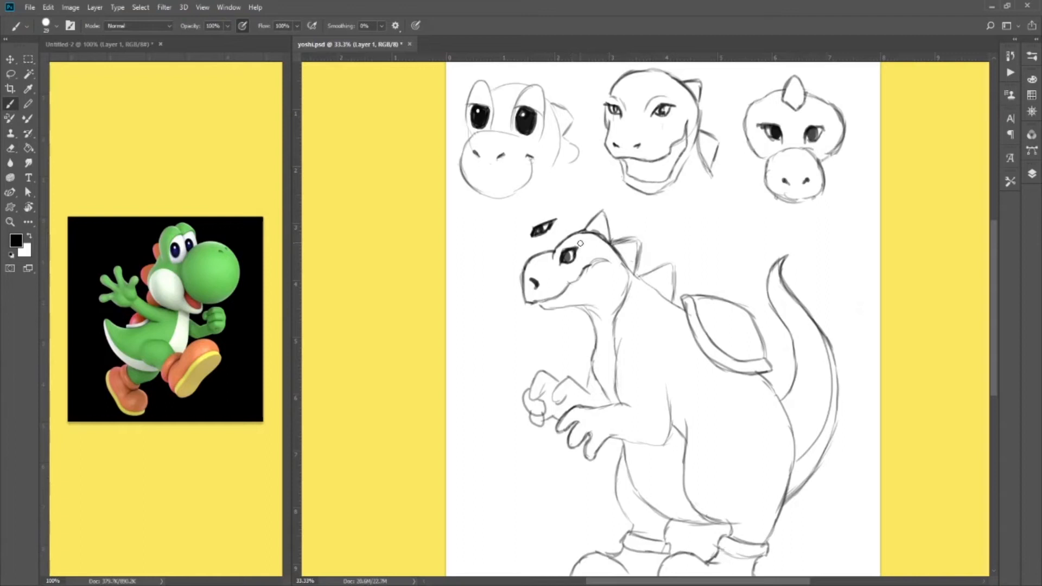
key(e)
key(b)
key(e)
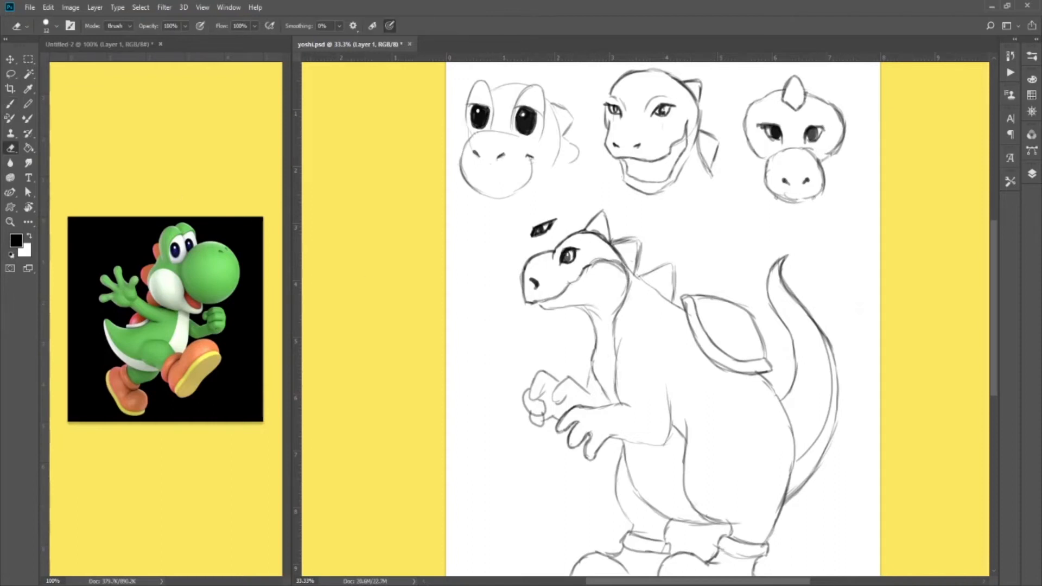
Darken the full-body dinosaur's jaw, throat, belly and back-spike outlines, and erase the spare eye above the snout.
key(bracketright)
key(bracketright)
key(bracketright)
key(b)
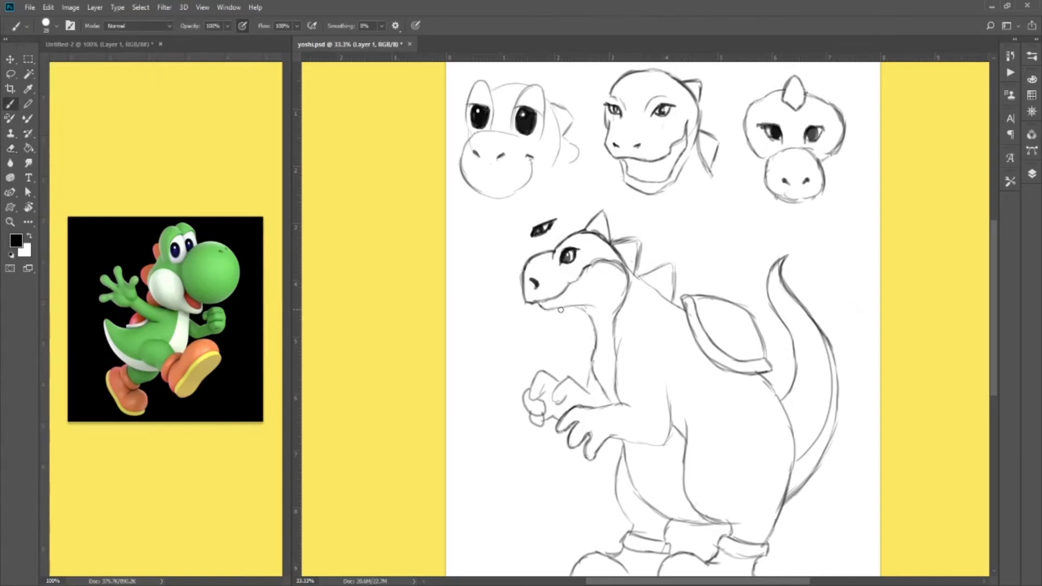
mouse_move(542, 308)
mouse_down()
mouse_move(587, 314)
mouse_move(565, 307)
mouse_move(591, 317)
mouse_up()
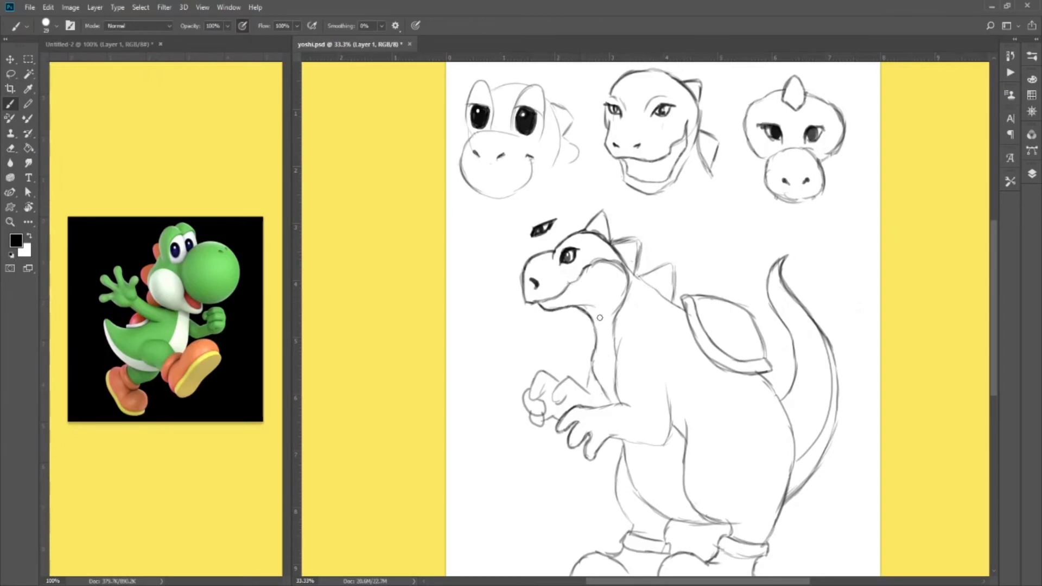
mouse_move(591, 323)
mouse_down()
mouse_move(595, 372)
mouse_move(615, 403)
mouse_up()
mouse_move(623, 441)
mouse_down()
mouse_move(638, 496)
mouse_move(631, 436)
mouse_move(649, 501)
mouse_move(630, 481)
mouse_move(655, 511)
mouse_move(622, 452)
mouse_move(641, 495)
mouse_move(662, 513)
mouse_move(637, 486)
mouse_move(680, 520)
mouse_move(663, 489)
mouse_move(678, 525)
mouse_move(647, 482)
mouse_move(669, 510)
mouse_move(643, 497)
mouse_move(697, 520)
mouse_up()
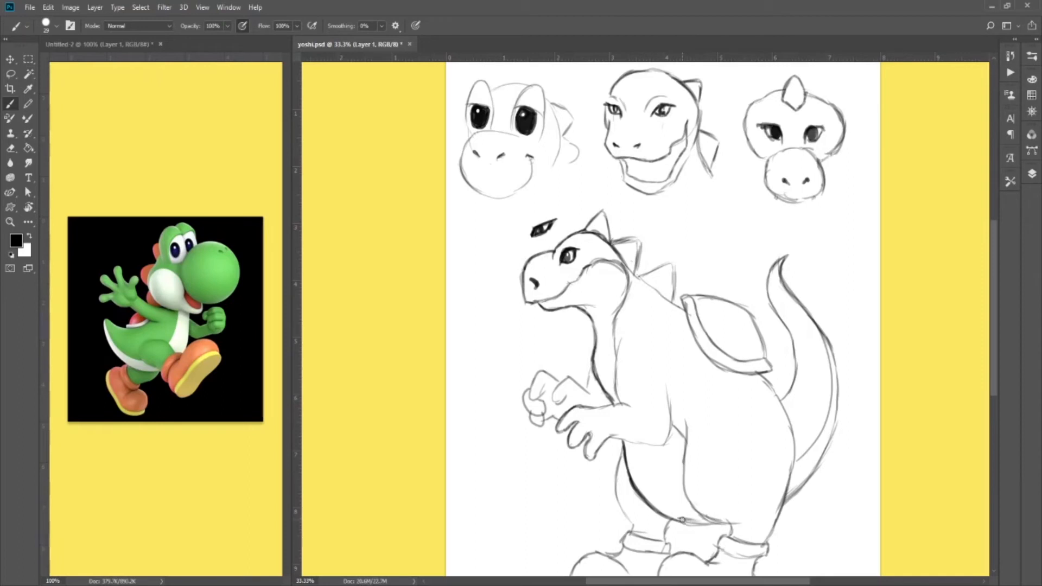
key(e)
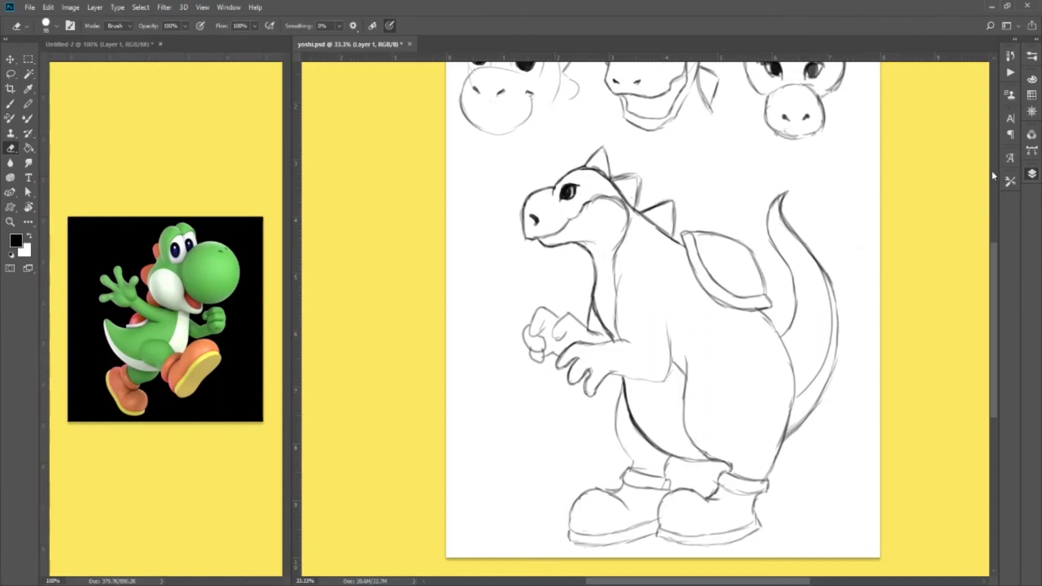
Cut the three head studies above the full-body figure, paste them onto their own layer, and hide that layer.
scroll(991, 272, up, 2)
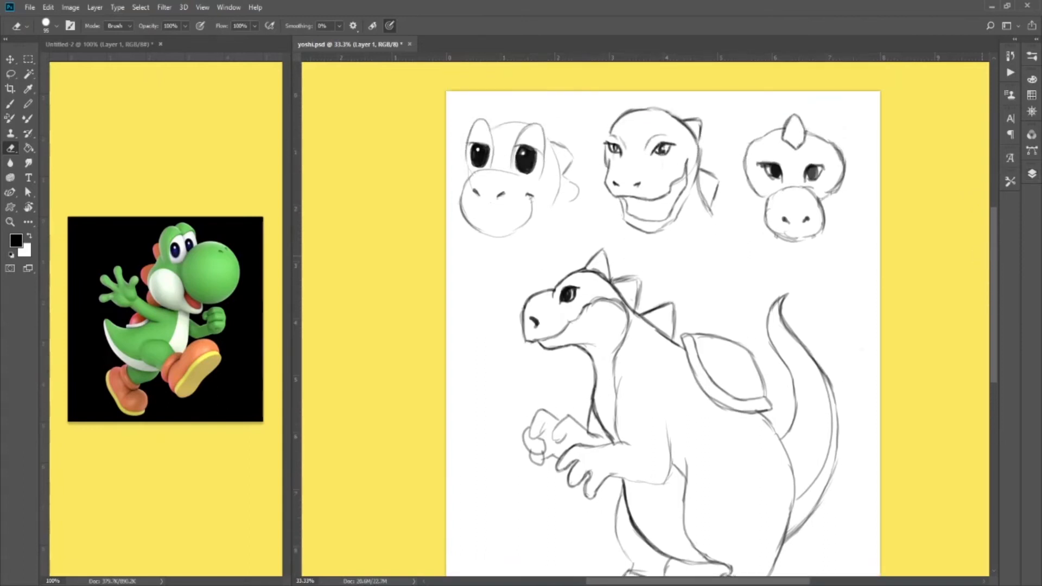
key(m)
mouse_move(441, 88)
mouse_down()
mouse_move(728, 277)
mouse_move(884, 244)
mouse_up()
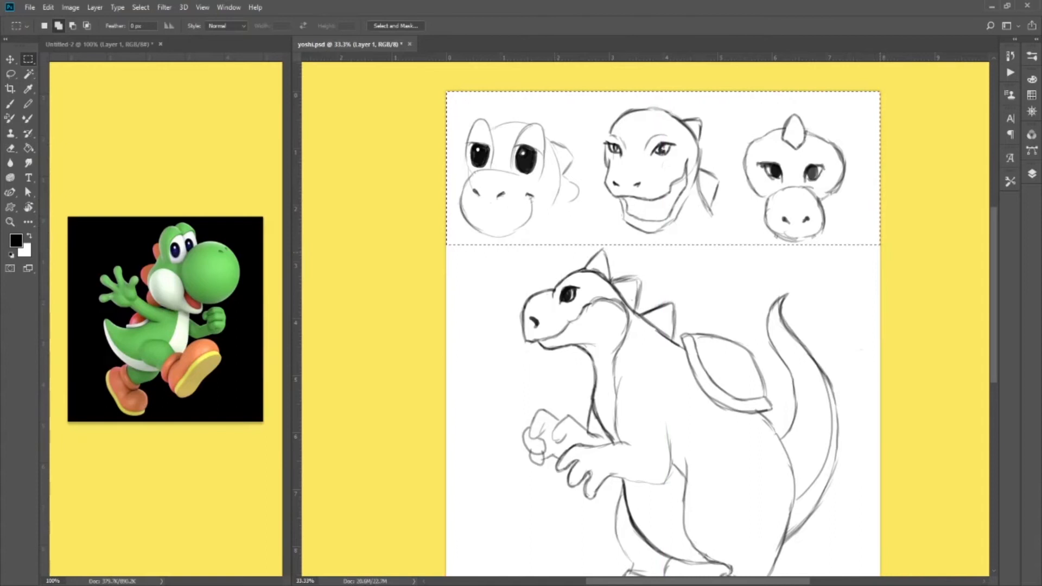
key(ctrl+x)
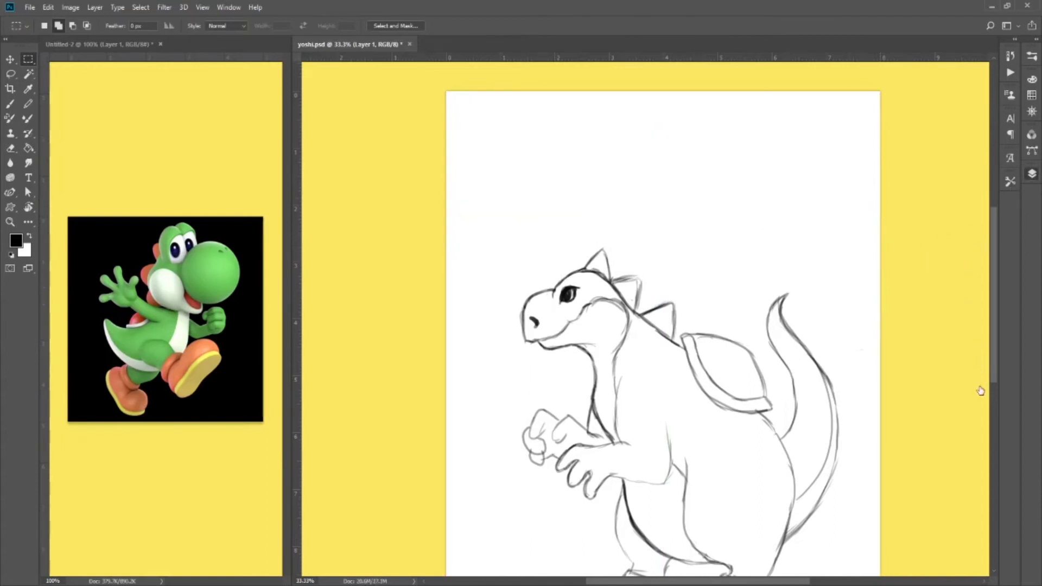
key(ctrl+v)
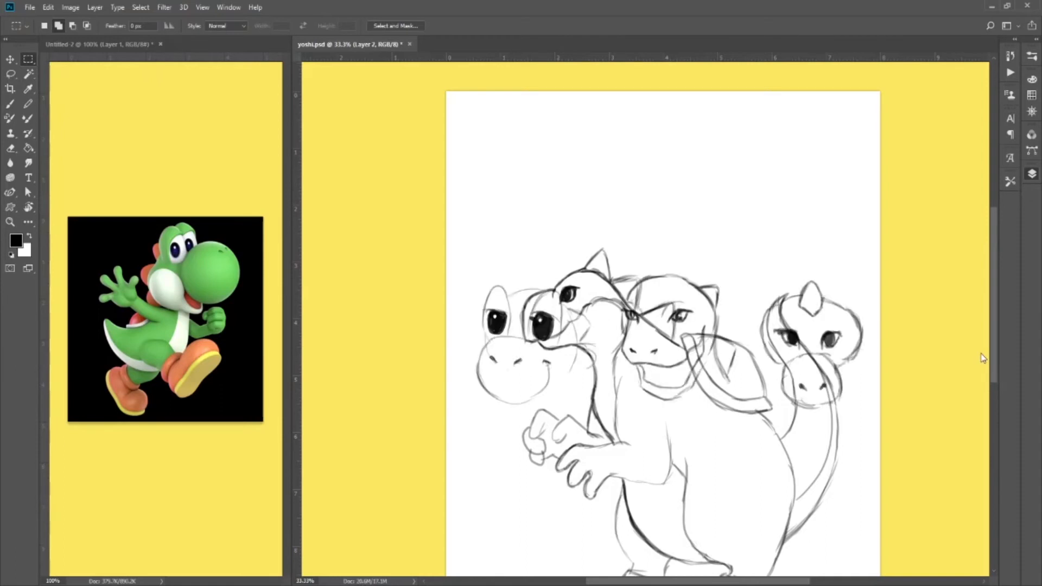
click(901, 237)
click(936, 270)
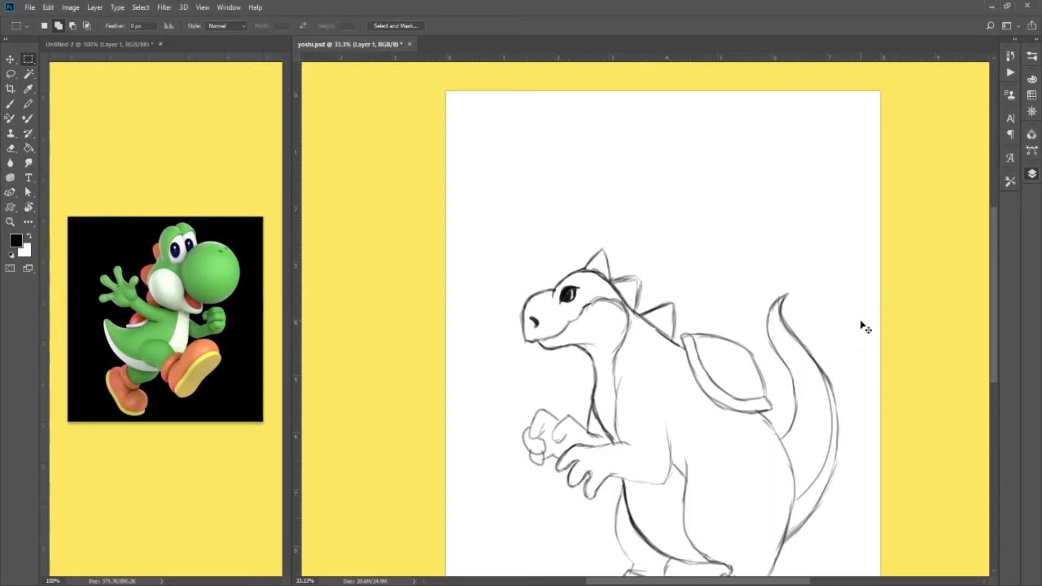
Move the full-body sketch up and scale it to about 121% so it fills the page, and apply the transform.
scroll(863, 326, down, 3)
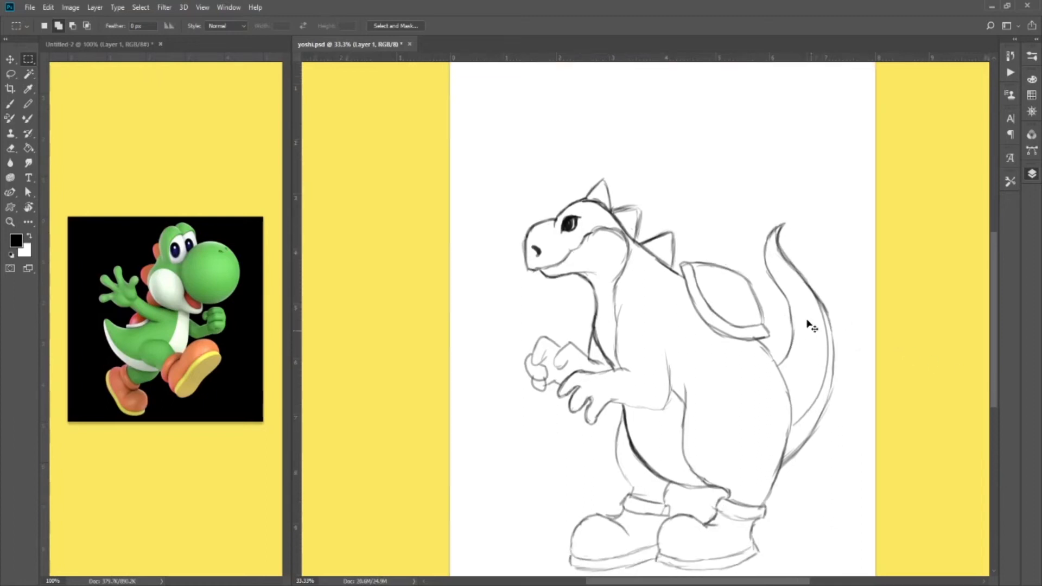
key(ctrl+minus)
key(ctrl+t)
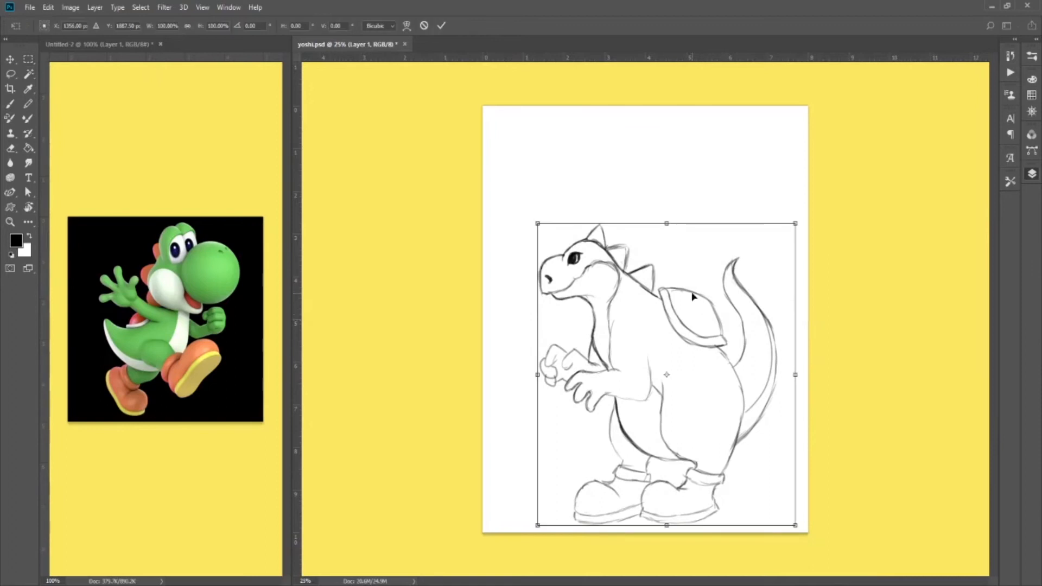
drag(704, 417, 664, 327)
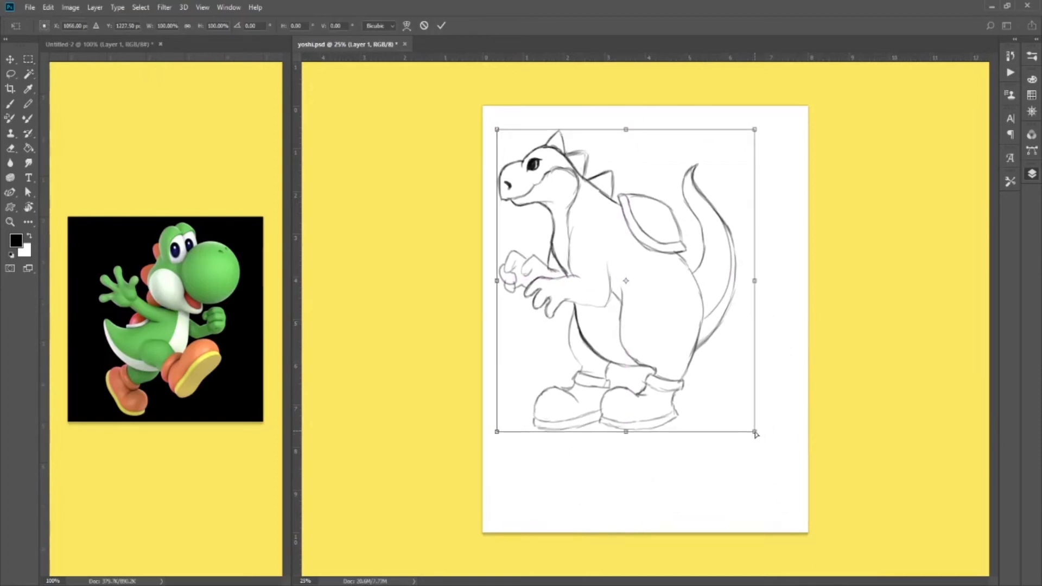
drag(756, 433, 804, 503)
mouse_move(765, 463)
mouse_down()
mouse_move(755, 456)
mouse_move(765, 466)
mouse_up()
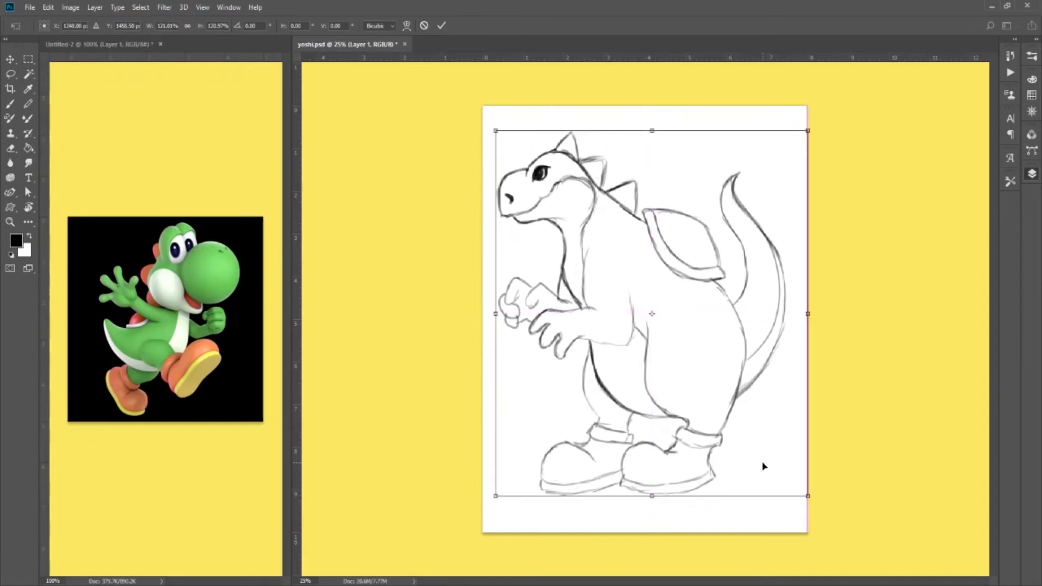
key(m)
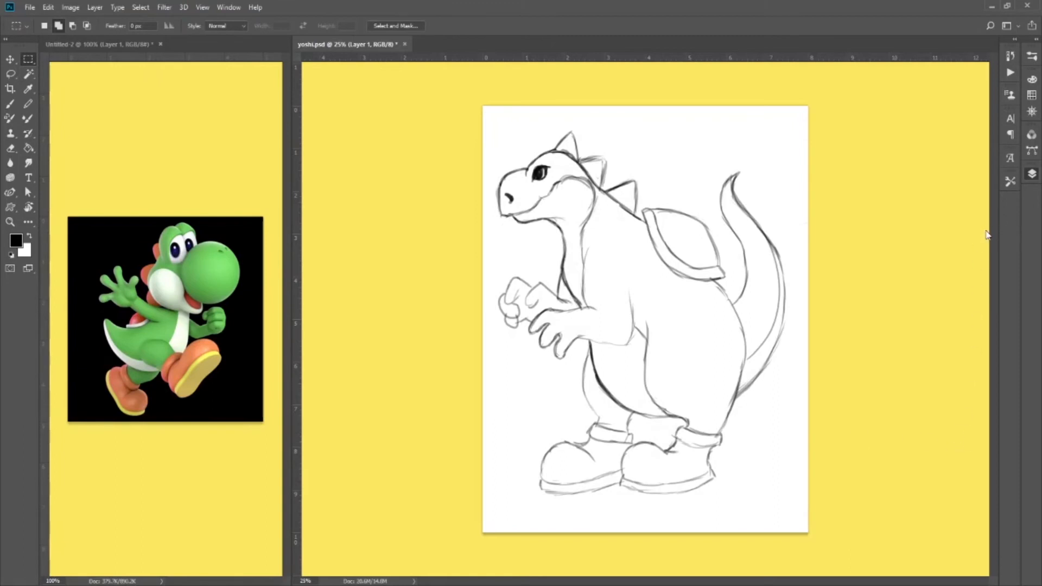
Fade the sketch layer to 50% opacity and add a new layer for inking the head, using the Brush without pressure-controlled opacity.
key(5)
click(987, 389)
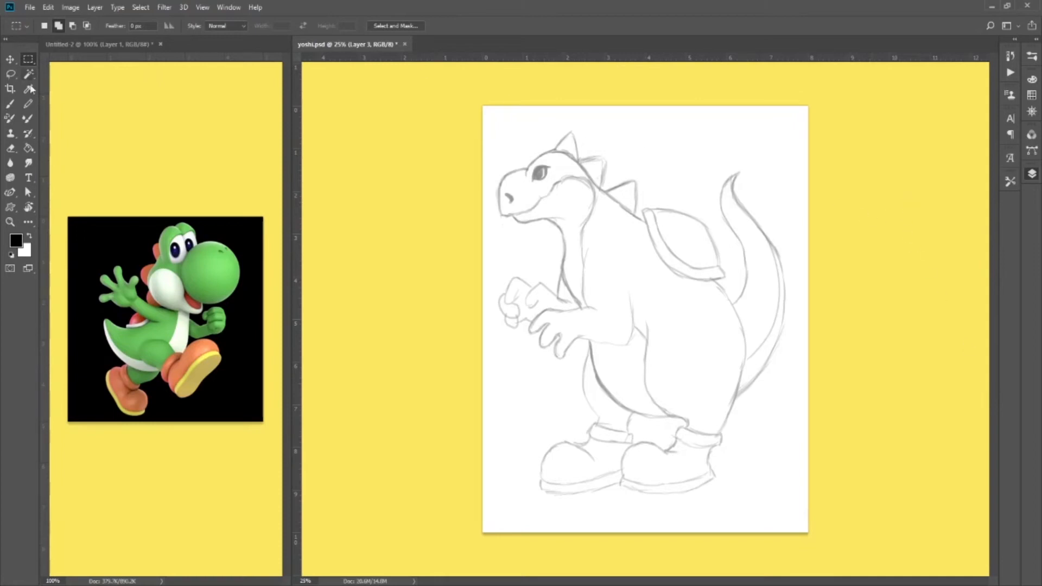
click(9, 107)
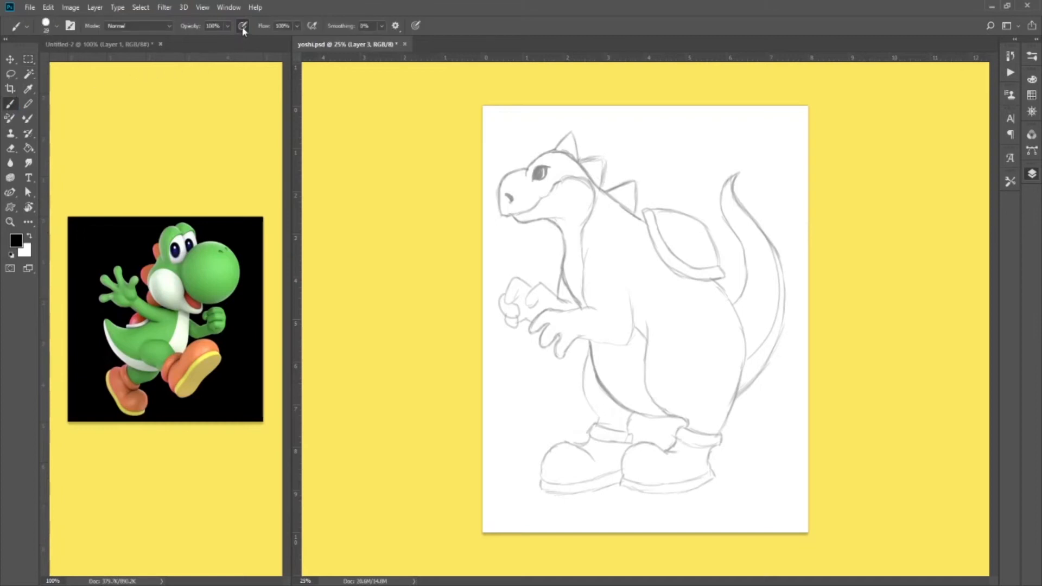
click(10, 222)
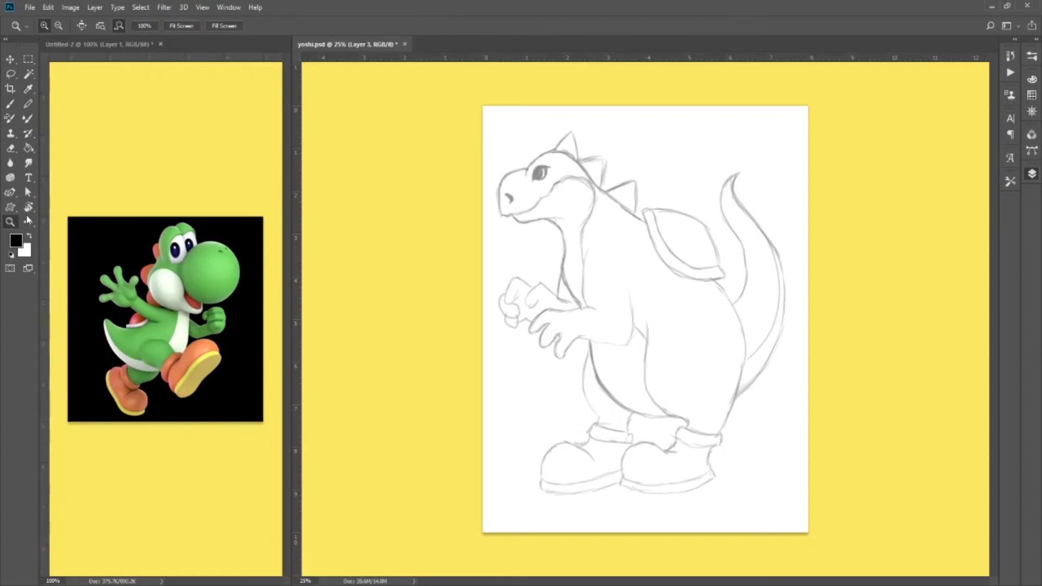
click(624, 237)
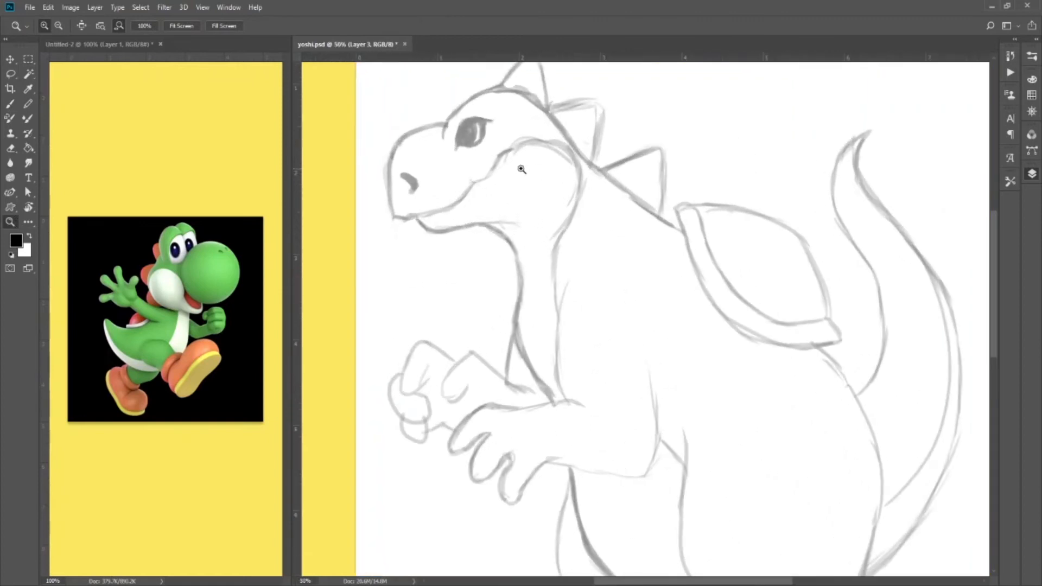
click(519, 169)
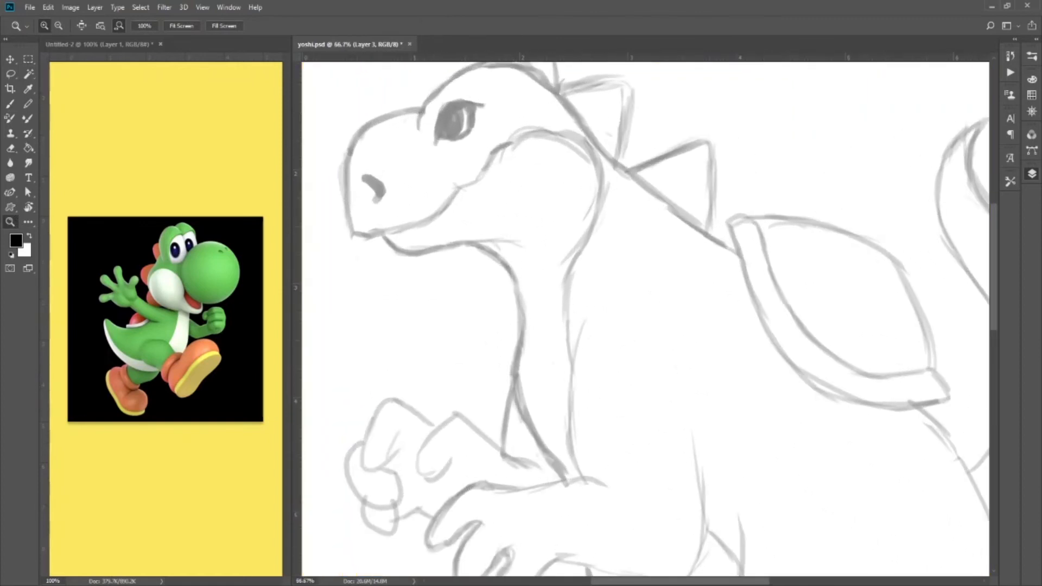
drag(687, 584, 663, 573)
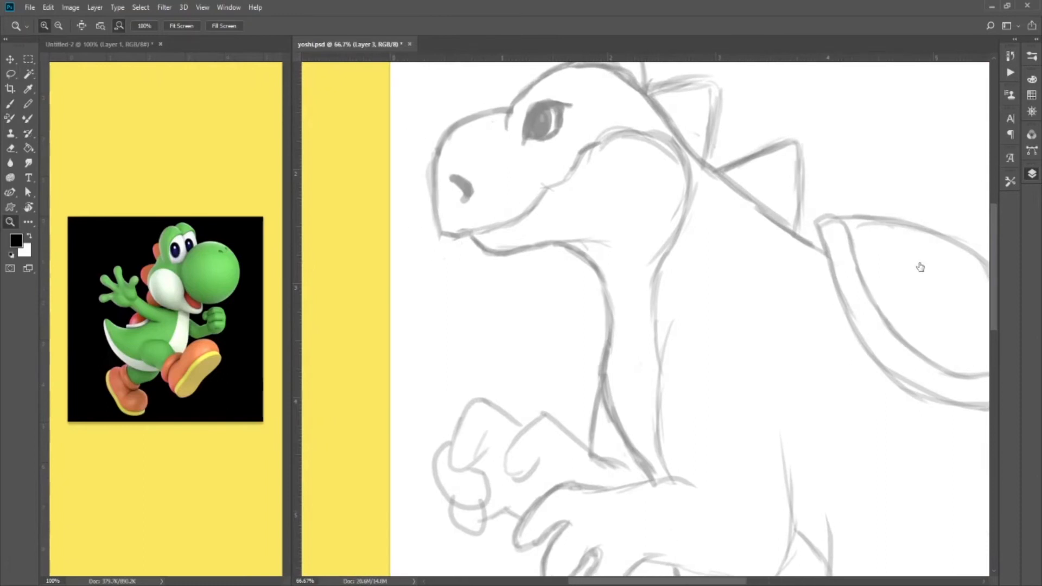
scroll(886, 232, up, 2)
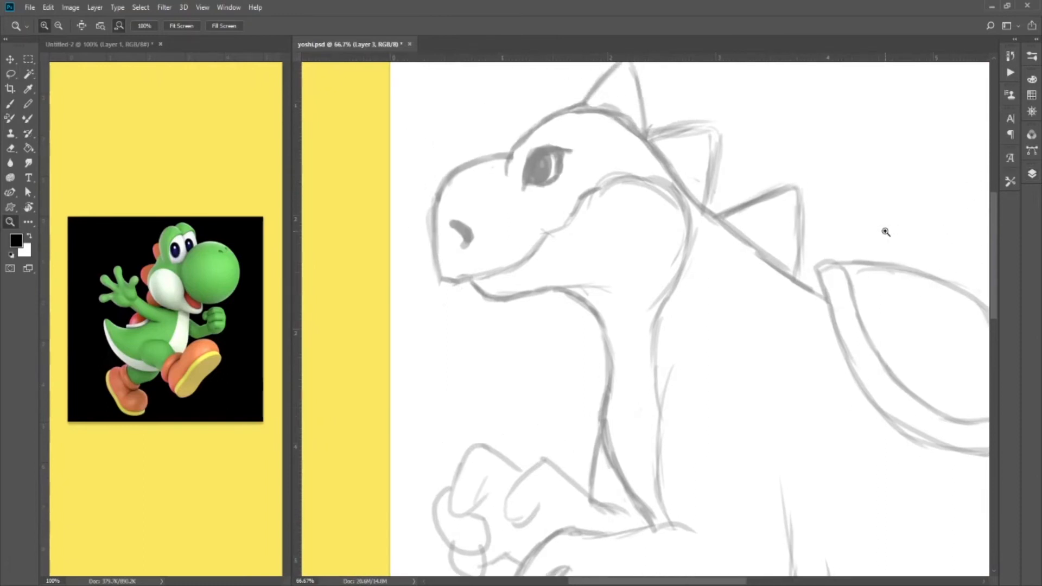
key(b)
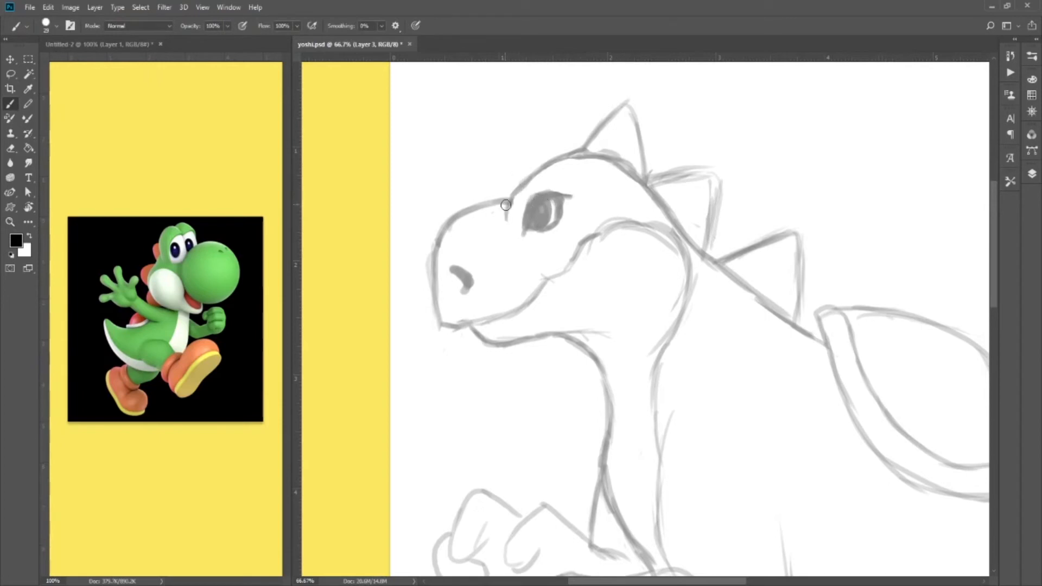
Try inking the head's top curve from the brow over the crown to the back of the head, and undo the strokes.
mouse_move(508, 220)
mouse_down()
mouse_move(538, 171)
mouse_move(585, 152)
mouse_move(611, 158)
mouse_up()
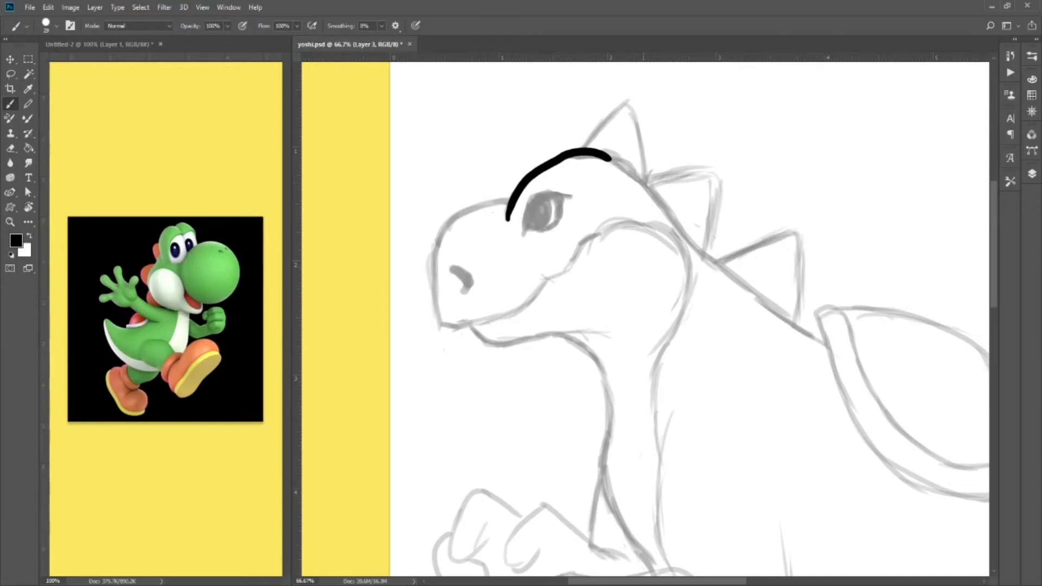
key(ctrl+z)
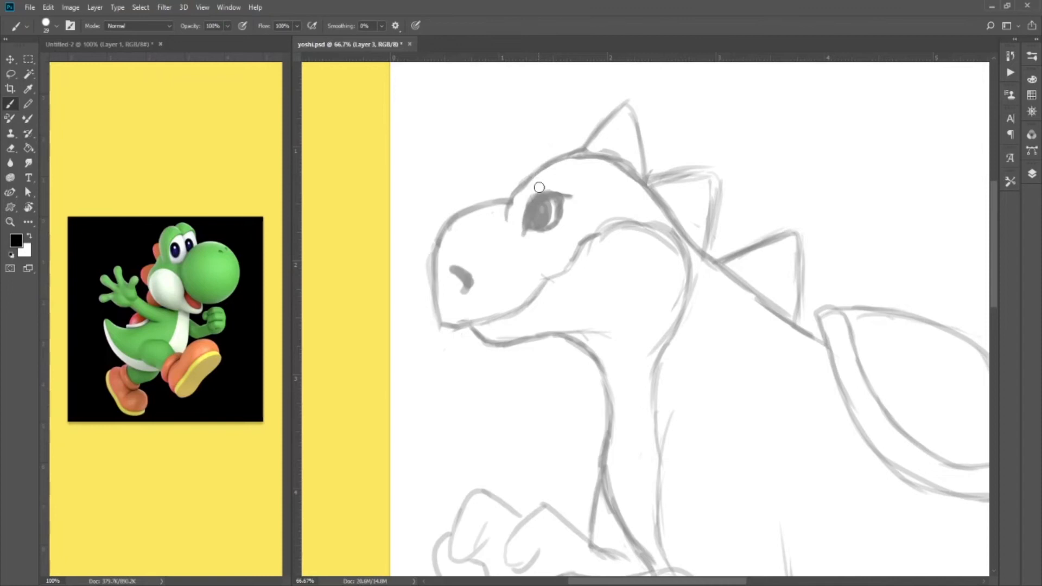
mouse_move(506, 220)
mouse_down()
mouse_move(516, 193)
mouse_move(557, 163)
mouse_move(588, 155)
mouse_move(618, 174)
mouse_move(572, 142)
mouse_move(517, 188)
mouse_move(505, 220)
mouse_up()
key(e)
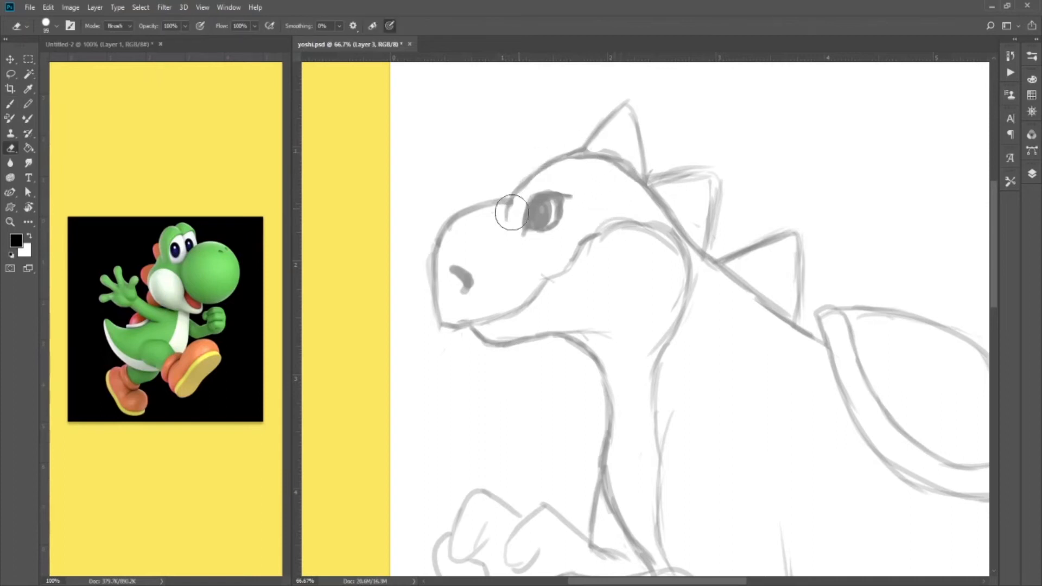
key(b)
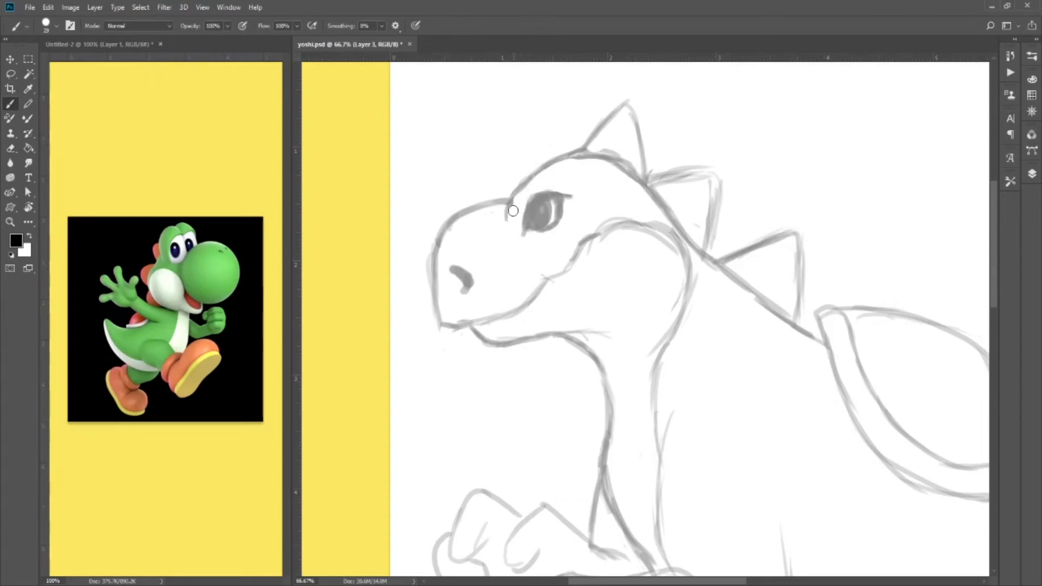
mouse_move(508, 218)
mouse_down()
mouse_move(545, 165)
mouse_move(586, 150)
mouse_move(631, 169)
mouse_move(661, 202)
mouse_move(682, 264)
mouse_up()
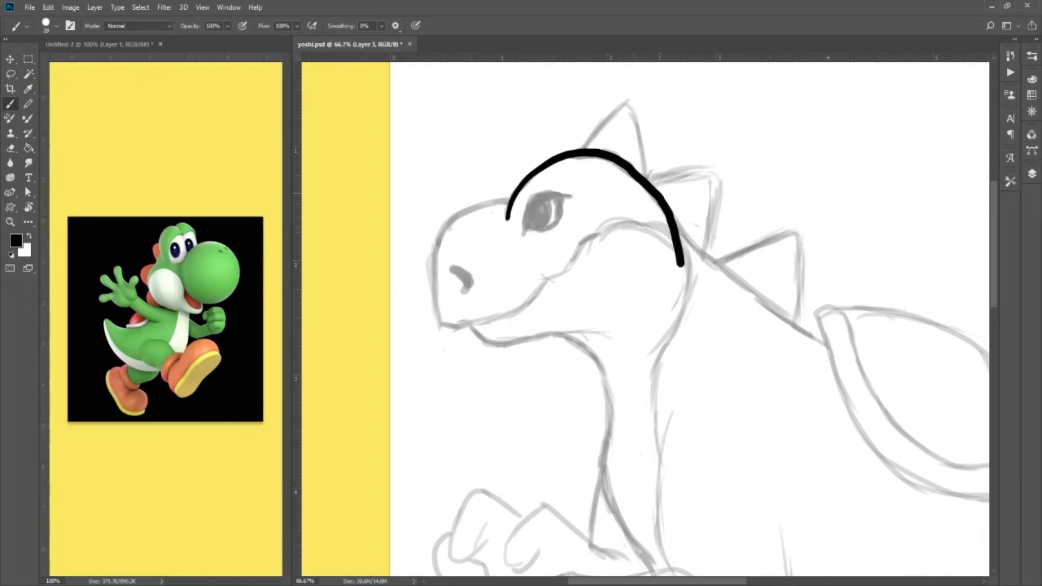
key(ctrl+z)
key(e)
key(b)
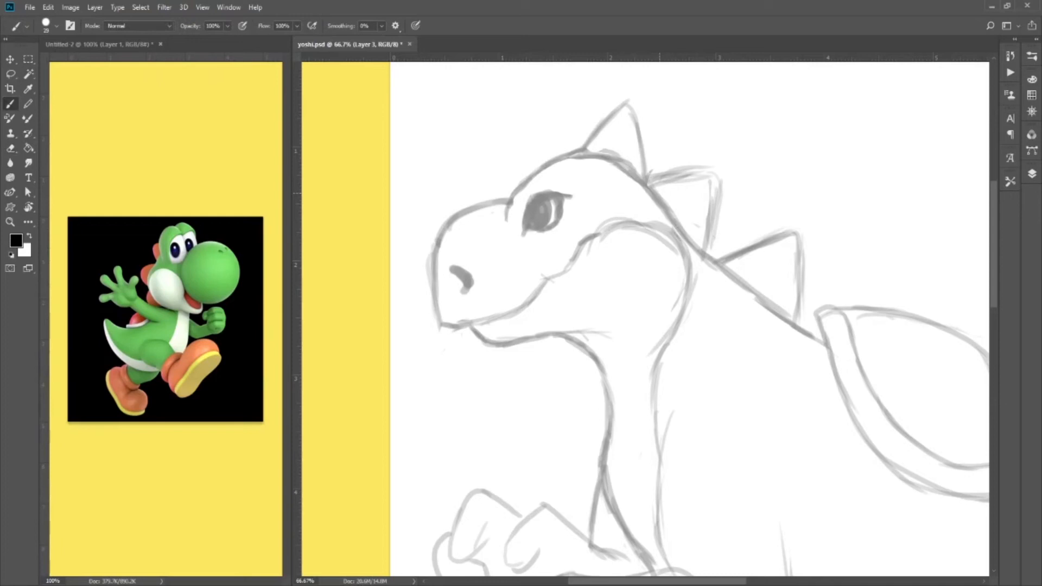
Ink the snout's outer curve in black from the brow to the tip of the upper lip, undoing a trial mouth line.
mouse_move(511, 201)
mouse_down()
mouse_move(488, 200)
mouse_move(440, 243)
mouse_up()
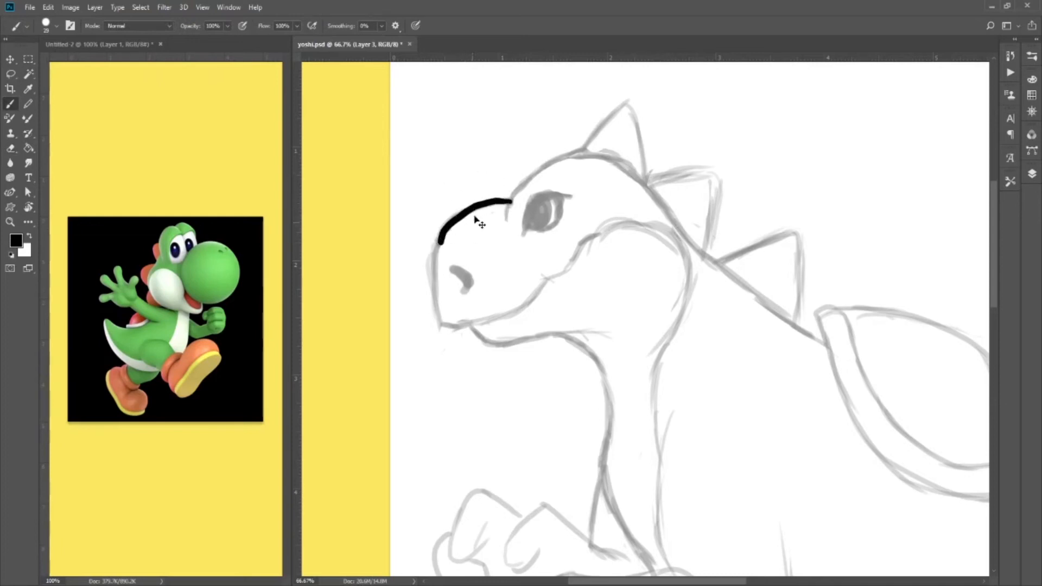
key(ctrl+z)
mouse_move(509, 200)
mouse_down()
mouse_move(456, 213)
mouse_move(433, 241)
mouse_move(425, 294)
mouse_move(437, 333)
mouse_up()
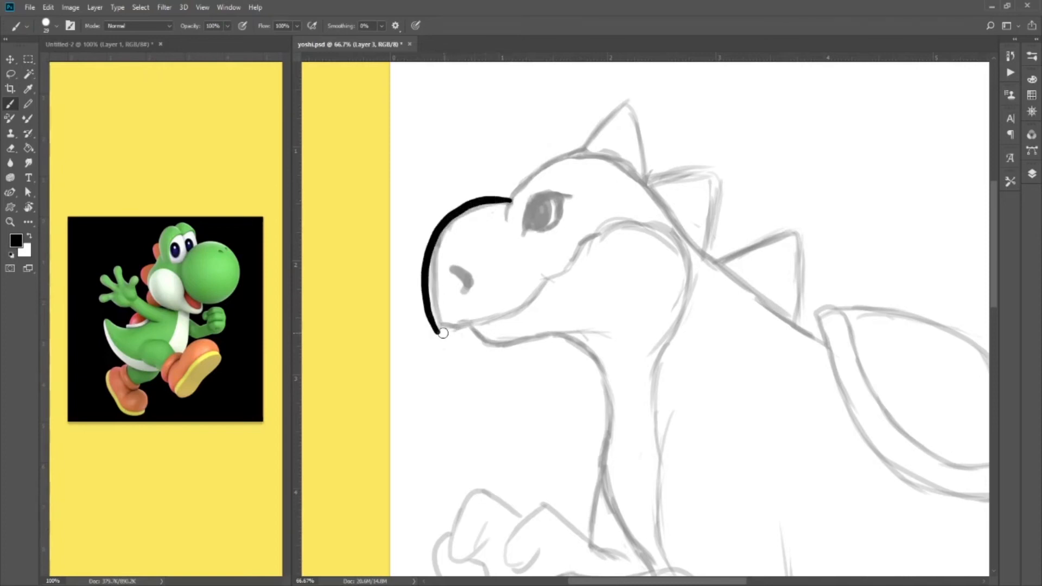
mouse_move(437, 333)
mouse_down()
mouse_move(515, 317)
mouse_move(535, 287)
mouse_move(602, 242)
mouse_move(580, 239)
mouse_up()
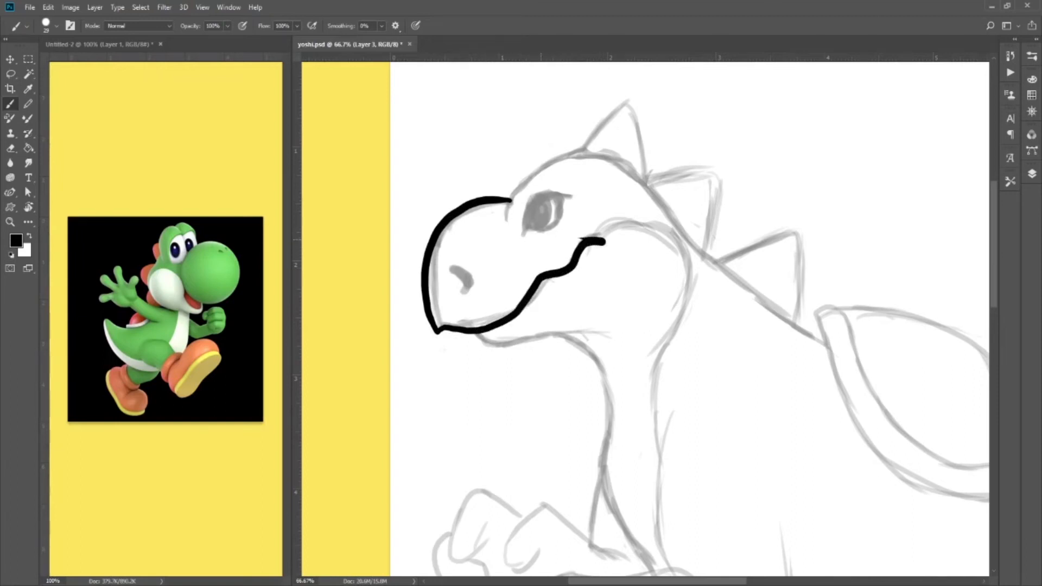
key(ctrl+z)
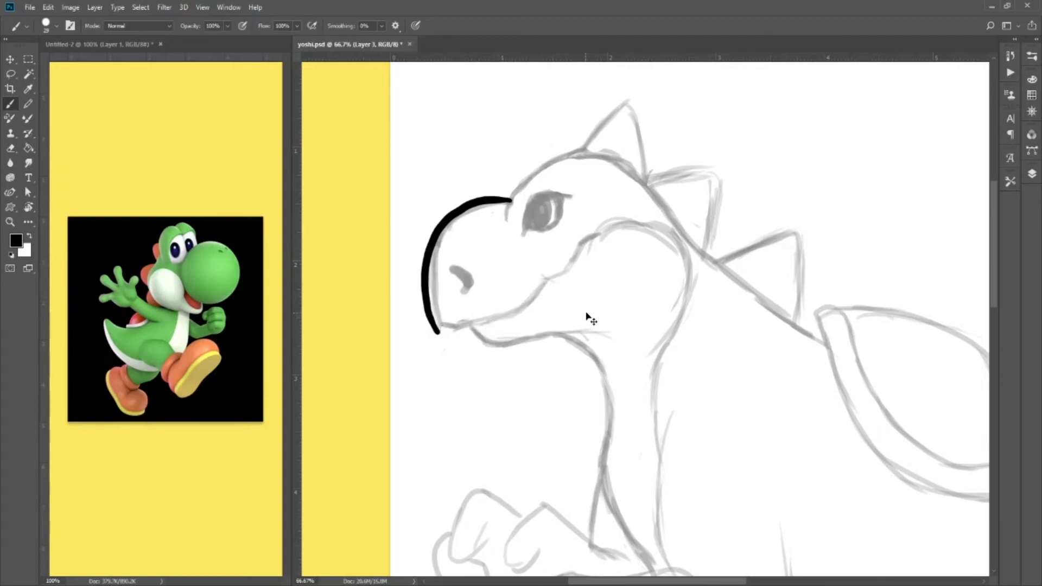
Ink the mouth line from the upper lip's tip back to the cheek, ending in a short crease at the mouth corner.
drag(606, 237, 572, 248)
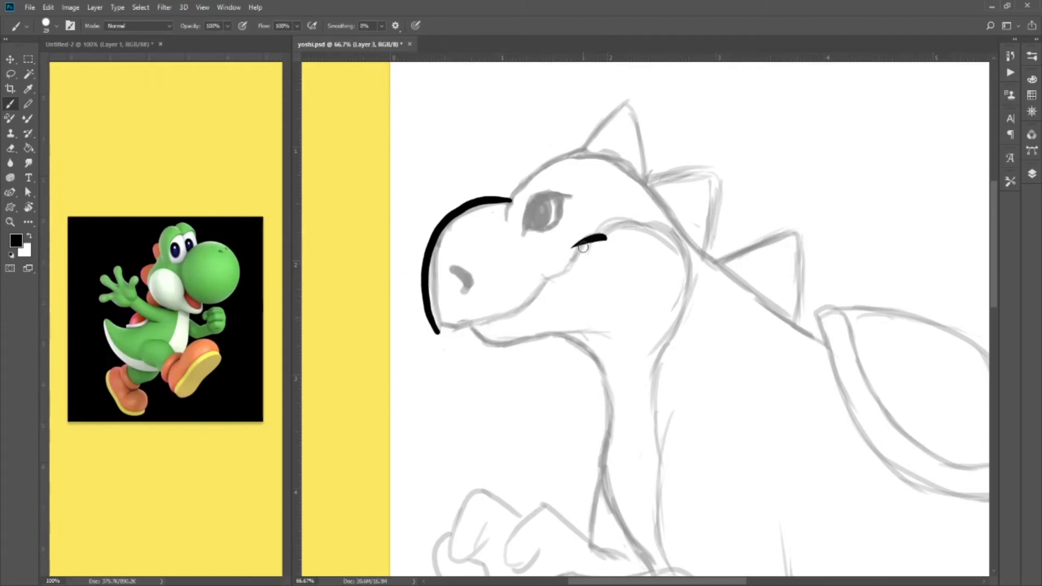
key(ctrl+z)
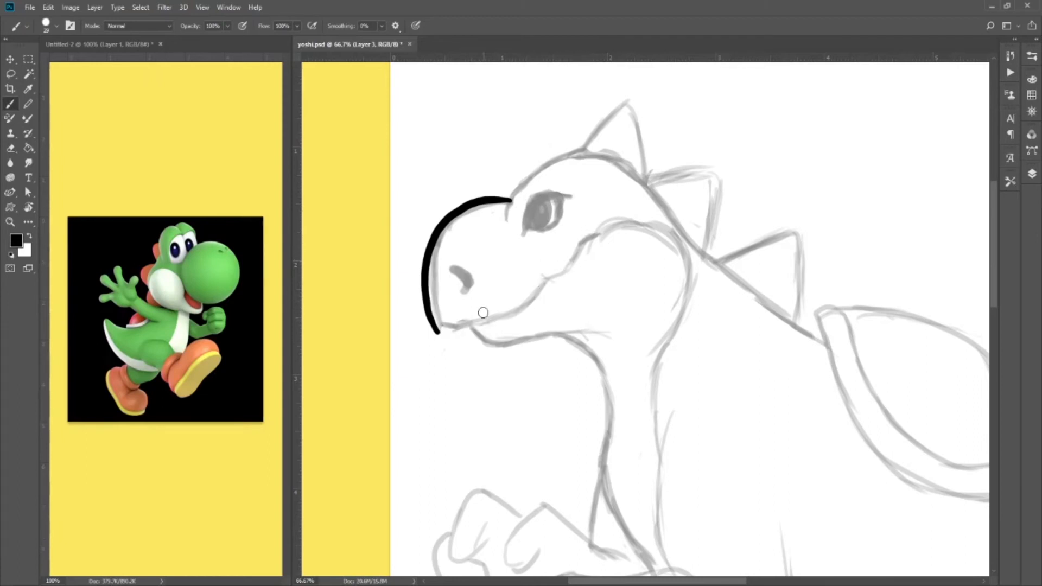
drag(440, 334, 481, 335)
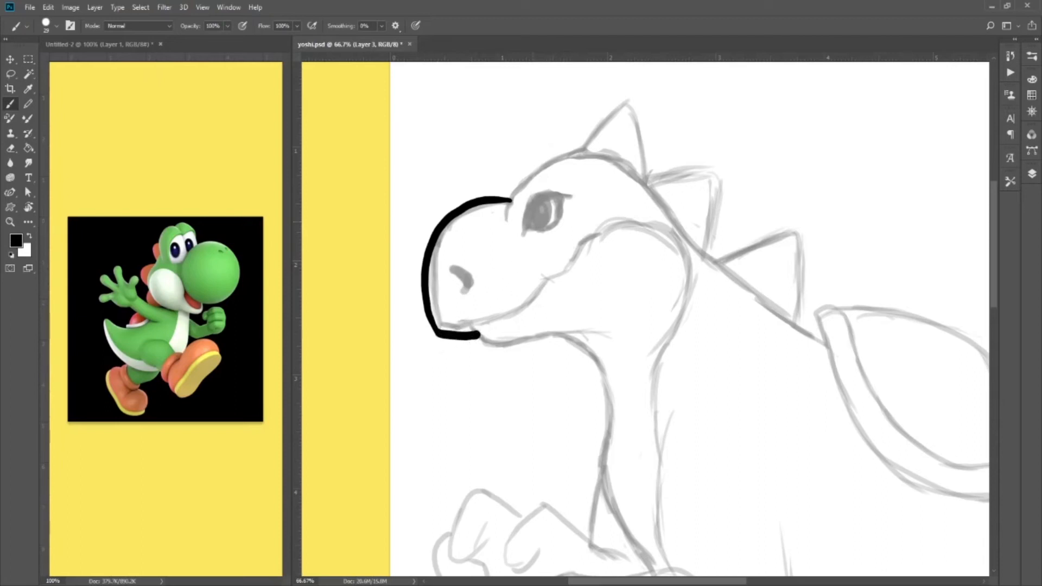
key(ctrl+z)
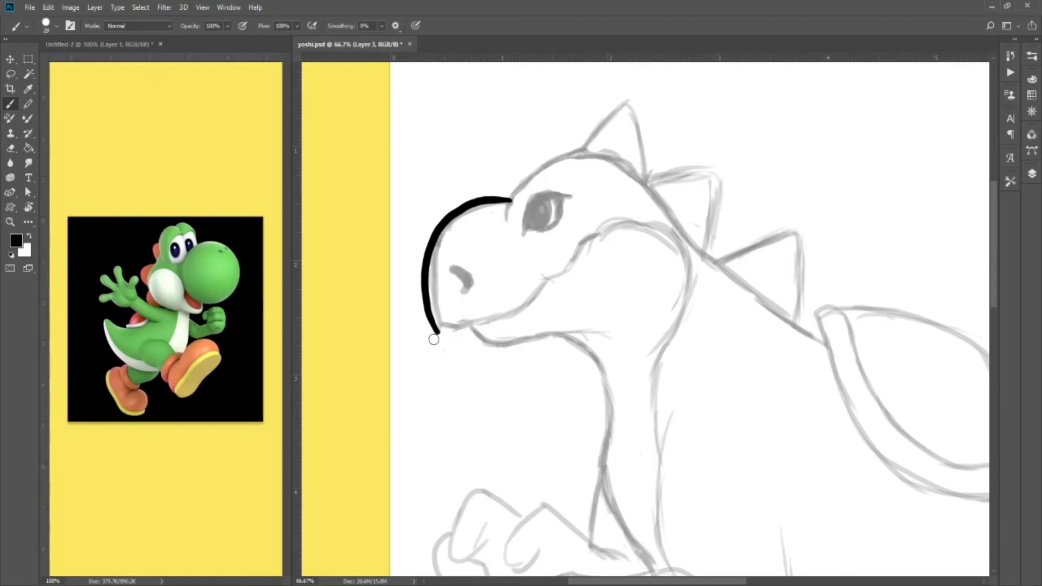
mouse_move(437, 333)
mouse_down()
mouse_move(521, 314)
mouse_move(584, 243)
mouse_move(608, 239)
mouse_up()
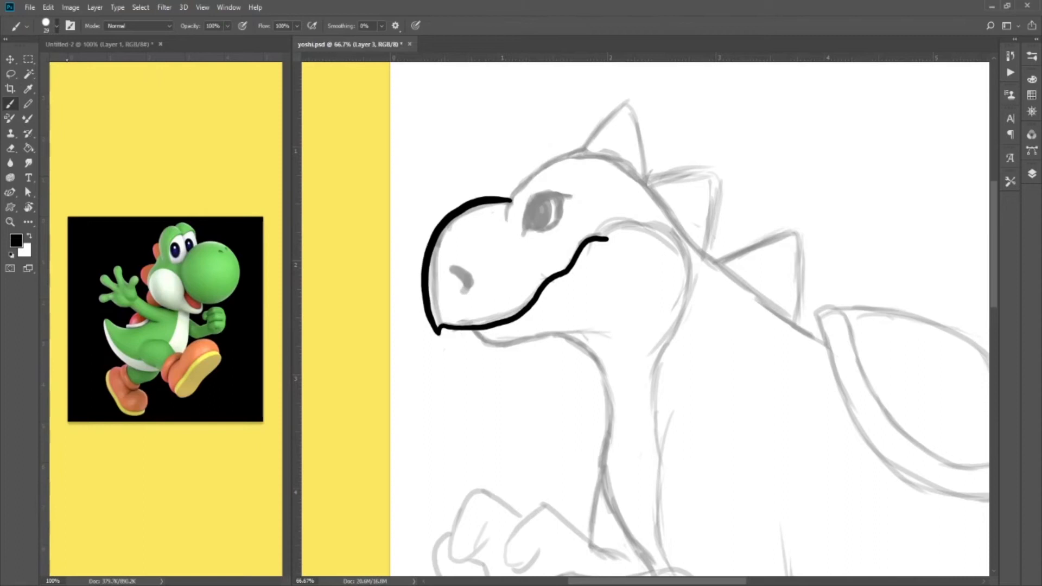
mouse_move(602, 237)
mouse_down()
mouse_move(614, 245)
mouse_move(577, 232)
mouse_up()
mouse_move(474, 333)
mouse_down()
mouse_move(497, 347)
mouse_move(570, 338)
mouse_move(597, 365)
mouse_move(612, 516)
mouse_up()
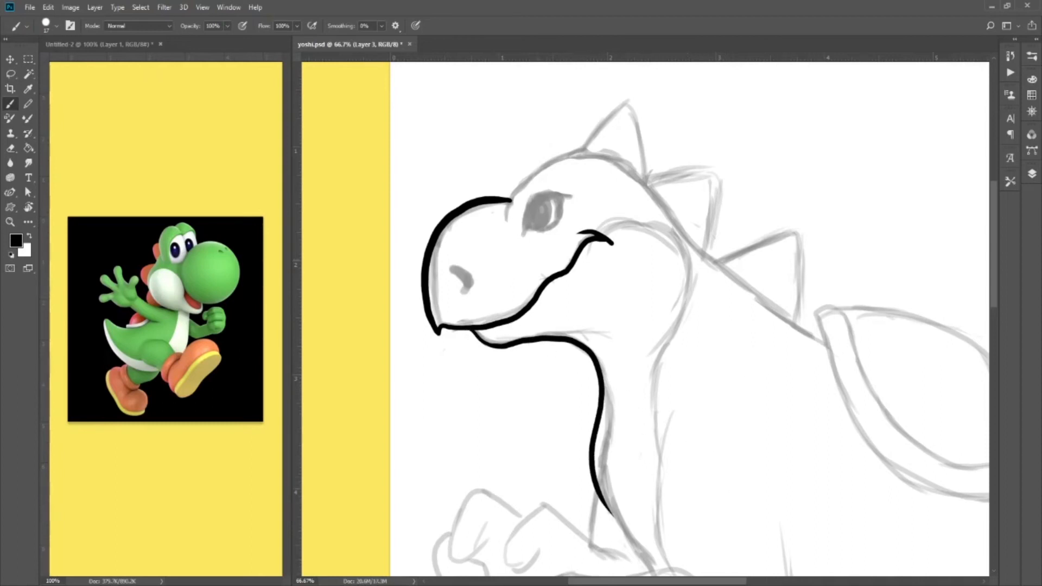
key(ctrl+z)
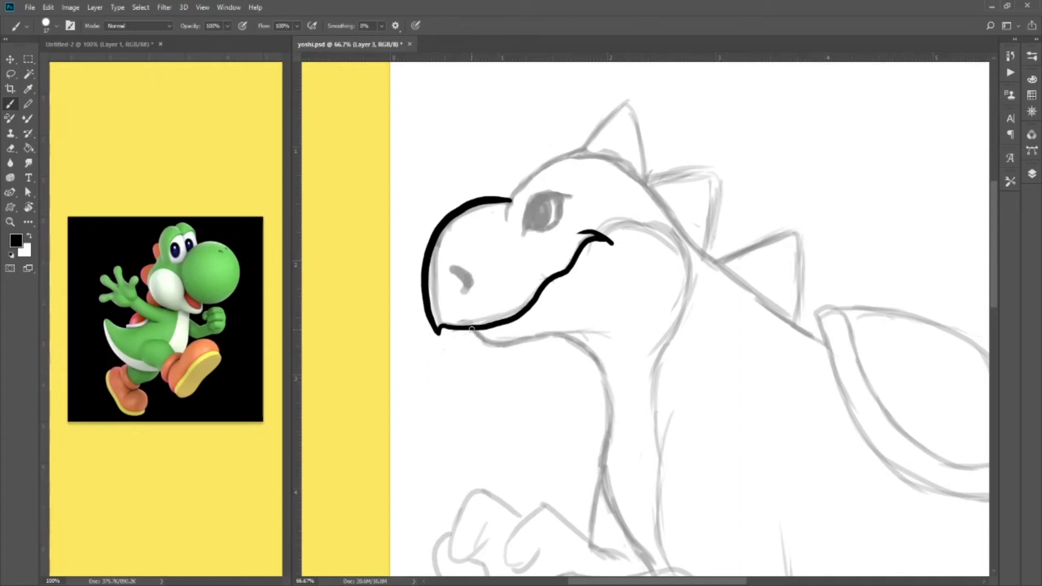
mouse_move(474, 329)
mouse_down()
mouse_move(491, 346)
mouse_move(584, 345)
mouse_move(605, 389)
mouse_move(595, 444)
mouse_up()
key(ctrl+z)
mouse_move(473, 329)
mouse_down()
mouse_move(486, 348)
mouse_move(503, 347)
mouse_up()
key(ctrl+z)
Ink the lower jaw and the front of the neck in one line down to the arm, and trim its lower end.
mouse_move(476, 331)
mouse_down()
mouse_move(484, 343)
mouse_move(574, 338)
mouse_move(597, 360)
mouse_move(610, 398)
mouse_move(601, 480)
mouse_move(635, 553)
mouse_up()
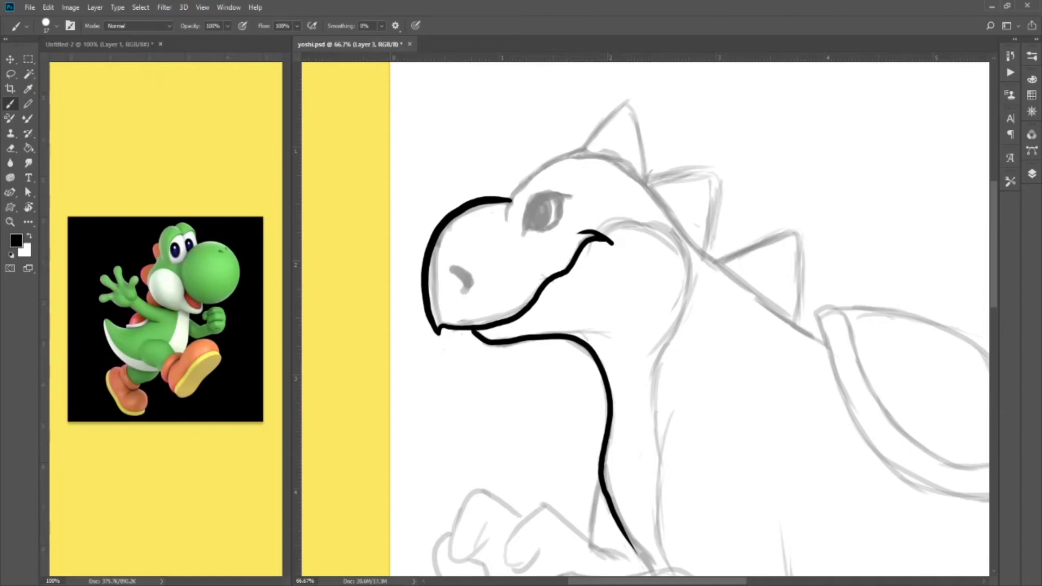
scroll(787, 459, down, 5)
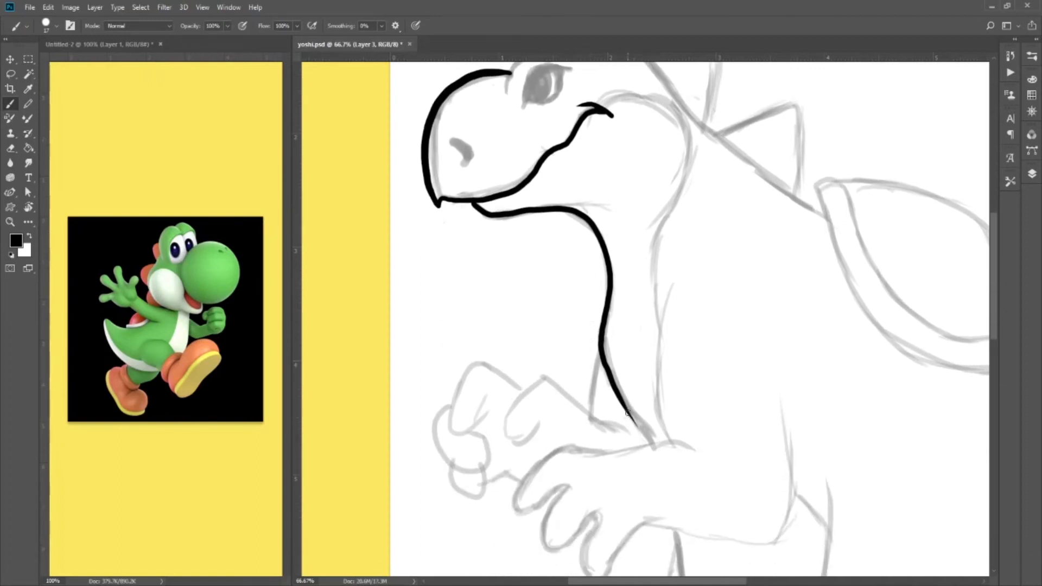
drag(640, 428, 654, 448)
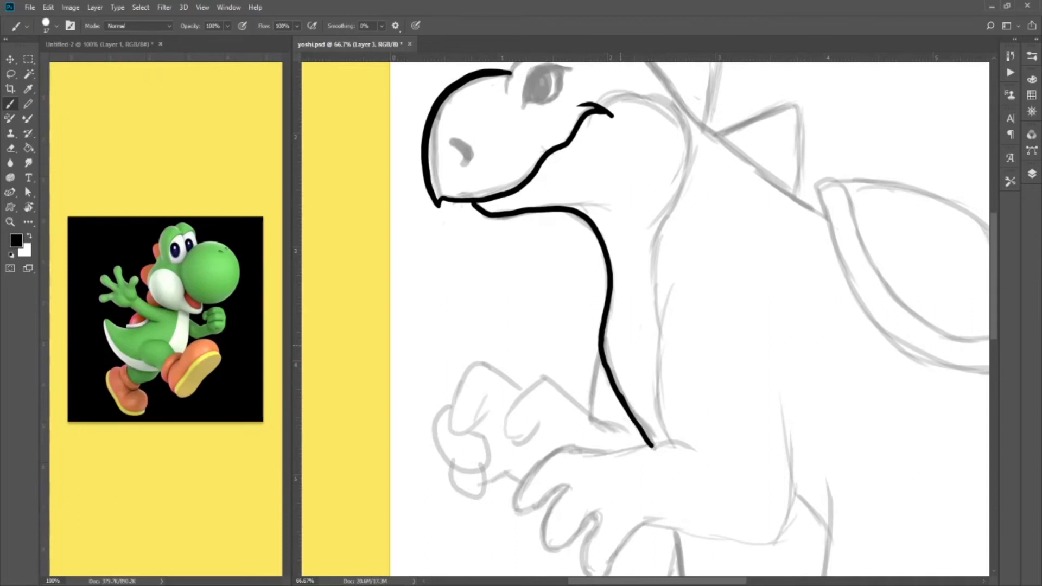
key(e)
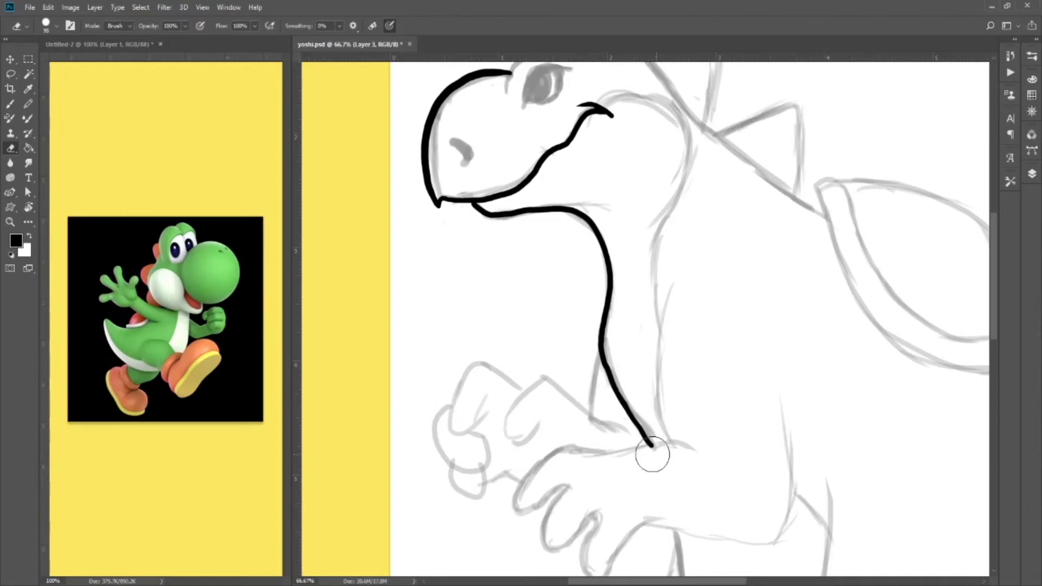
key(b)
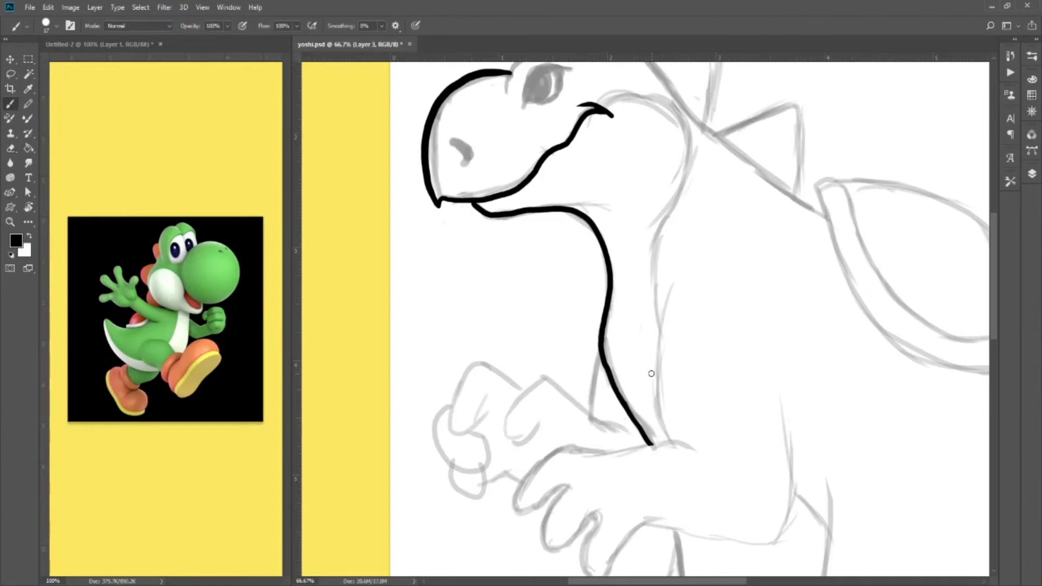
Ink the nostril as a curved, tapered black mark on the snout, redrawing the first version and cleaning its edge.
scroll(627, 334, up, 3)
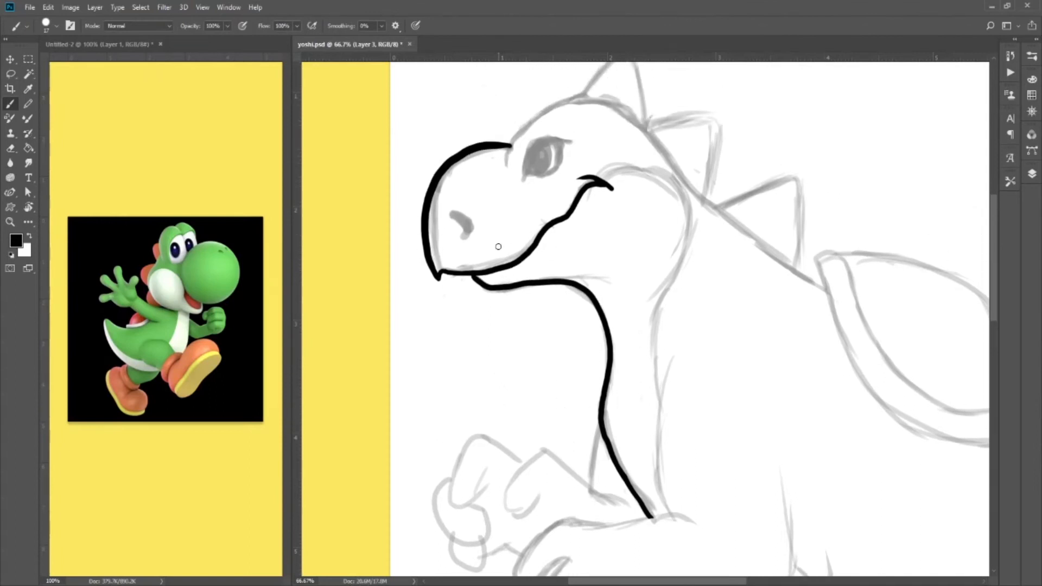
mouse_move(449, 212)
mouse_down()
mouse_move(463, 234)
mouse_move(448, 216)
mouse_up()
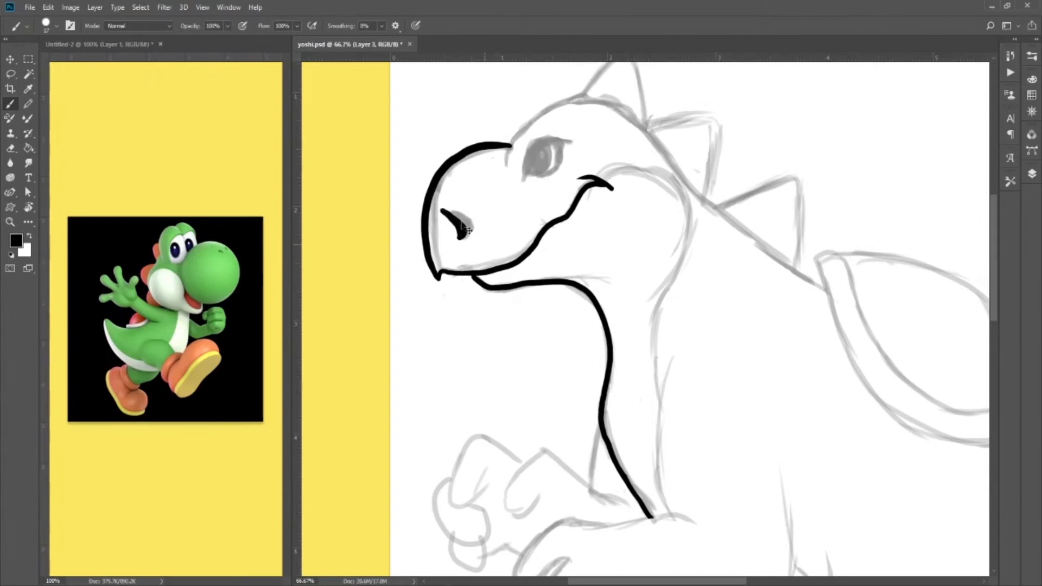
key(ctrl+z)
key(ctrl+z)
mouse_move(446, 206)
mouse_down()
mouse_move(462, 222)
mouse_move(451, 237)
mouse_move(447, 210)
mouse_up()
key(e)
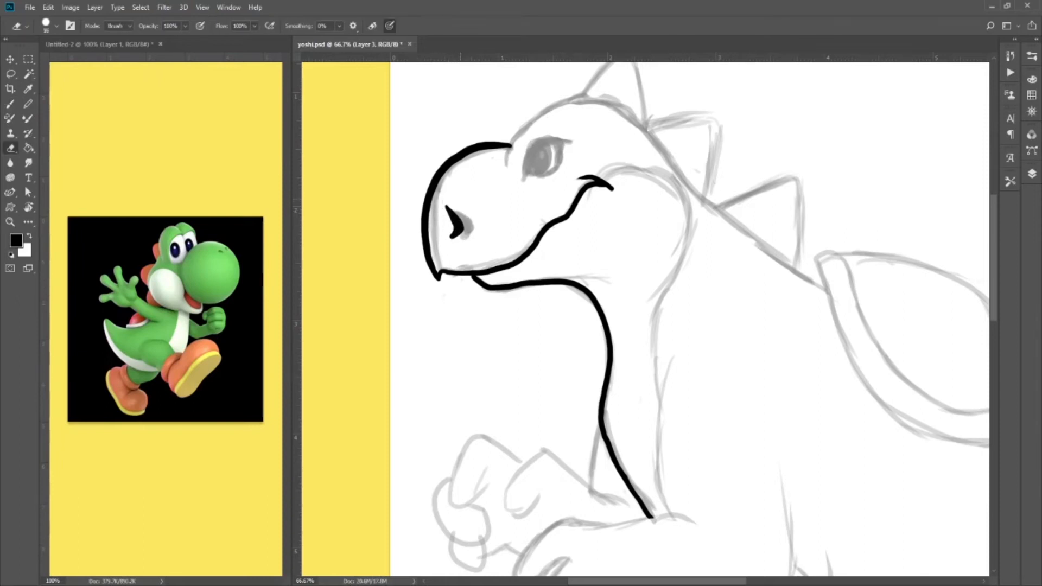
Ink the eye's angular outline with a heavy upper lid and add the curve of the iris inside it.
key(b)
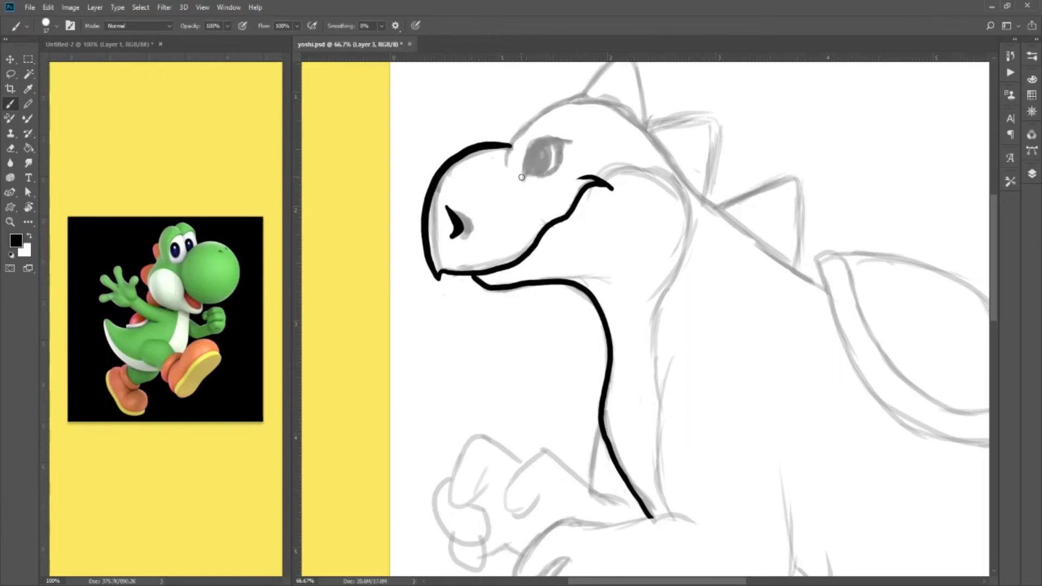
mouse_move(517, 180)
mouse_down()
mouse_move(540, 143)
mouse_move(575, 141)
mouse_move(555, 173)
mouse_move(517, 179)
mouse_up()
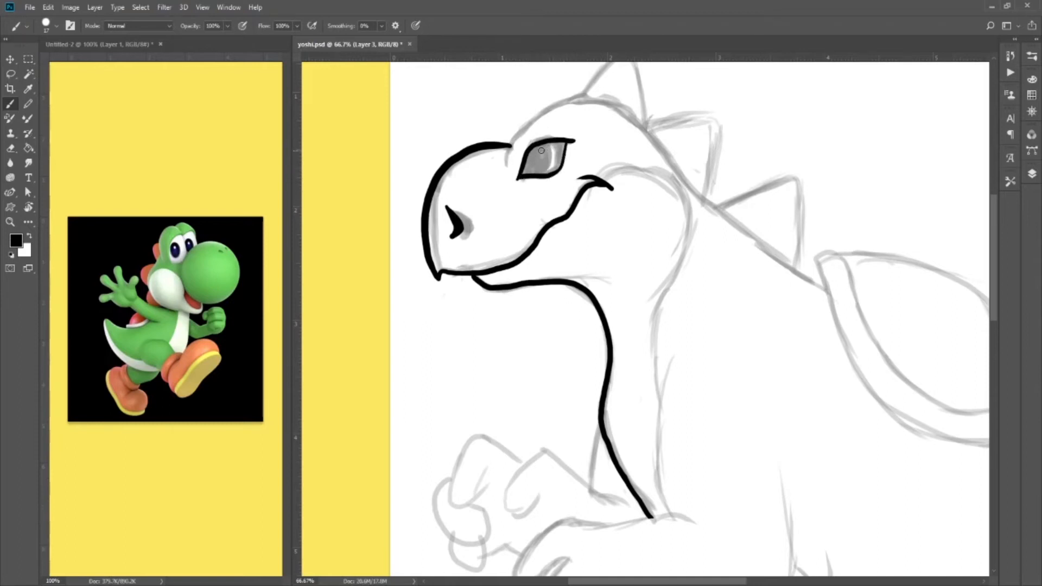
drag(554, 167, 555, 152)
Ink the line from the brow over the crown and down the back of the neck to the shell, replacing a shorter trial stroke.
mouse_move(509, 147)
mouse_down()
mouse_move(557, 108)
mouse_move(621, 108)
mouse_up()
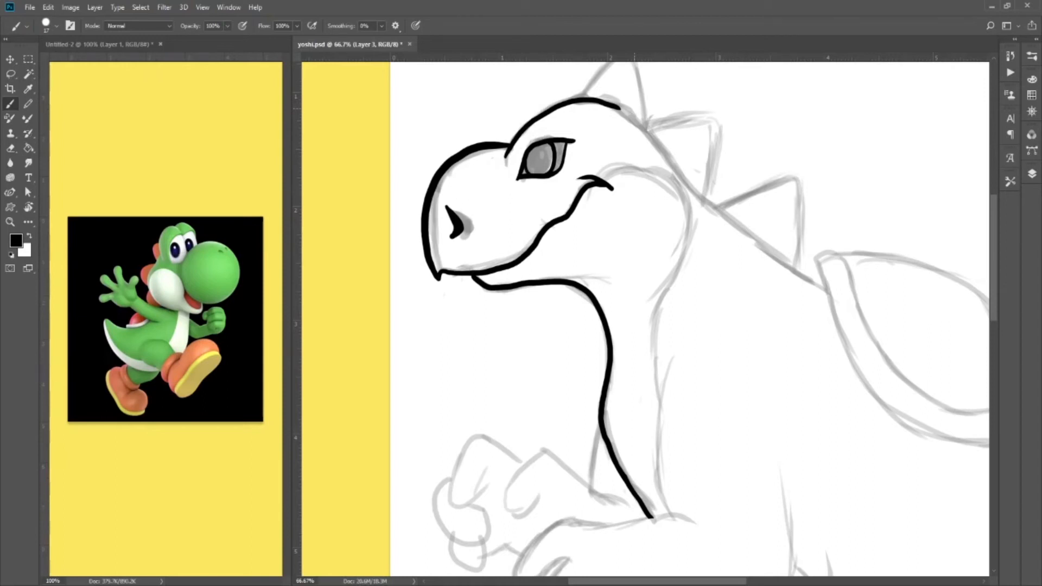
key(e)
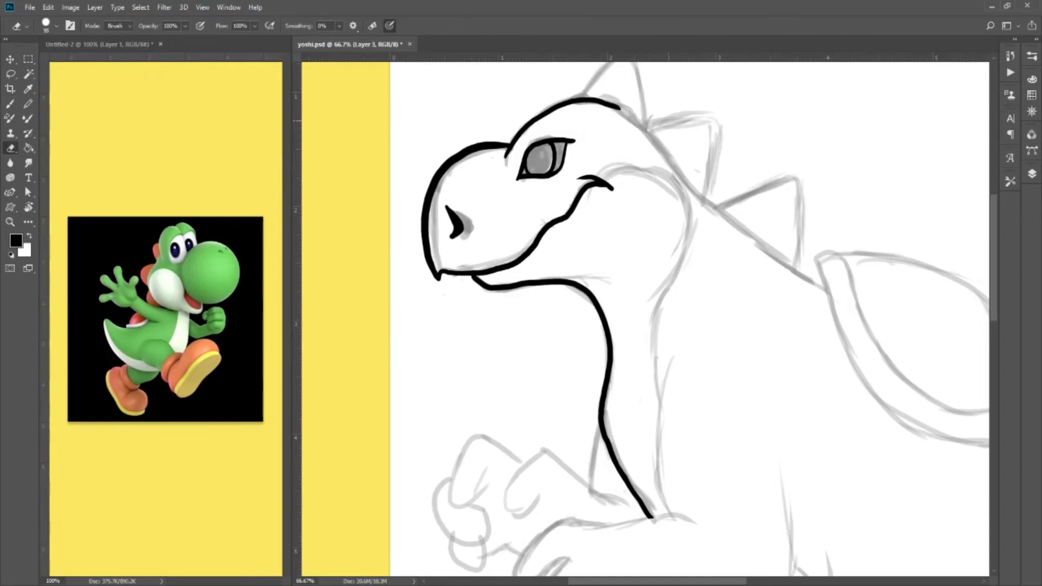
key(ctrl+z)
key(b)
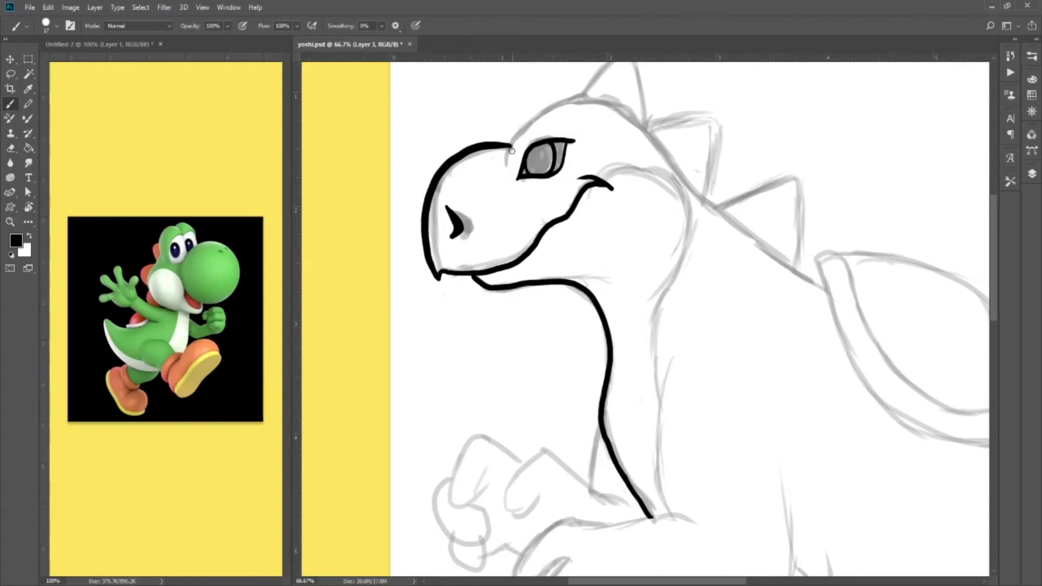
drag(507, 162, 512, 143)
mouse_move(543, 109)
mouse_down()
mouse_move(596, 97)
mouse_move(643, 118)
mouse_move(738, 231)
mouse_move(824, 292)
mouse_up()
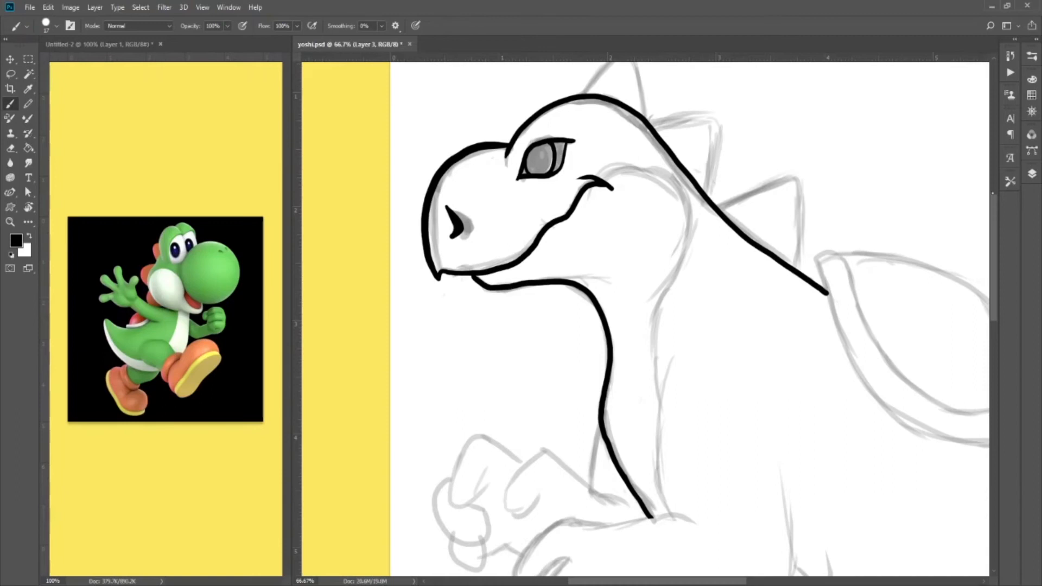
Ink the three pointed spikes along the back of the head and neck with thin tapered outlines.
scroll(617, 192, up, 3)
mouse_move(581, 178)
mouse_down()
mouse_move(633, 132)
mouse_move(648, 161)
mouse_move(653, 217)
mouse_up()
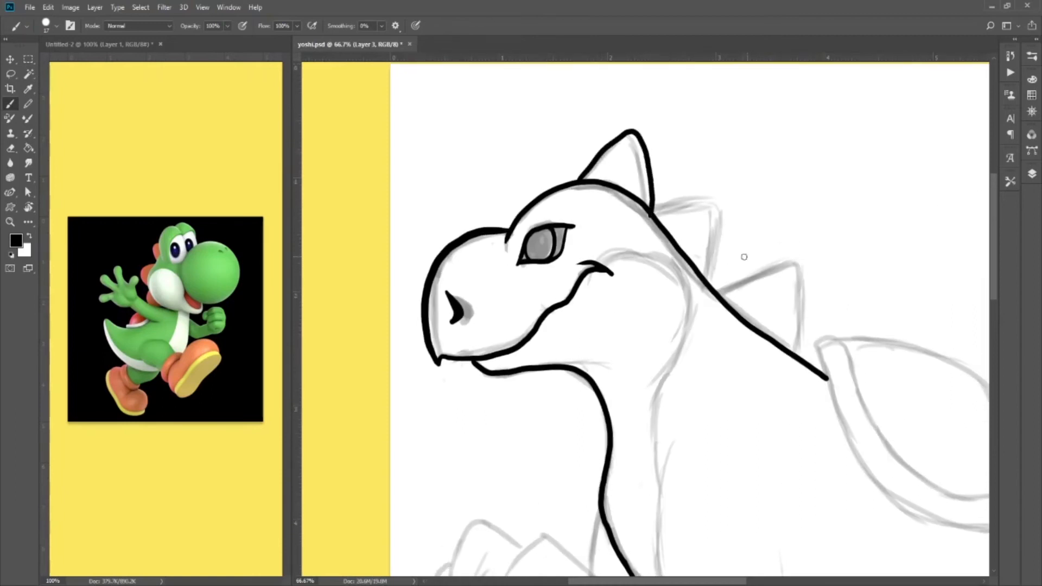
key(ctrl+z)
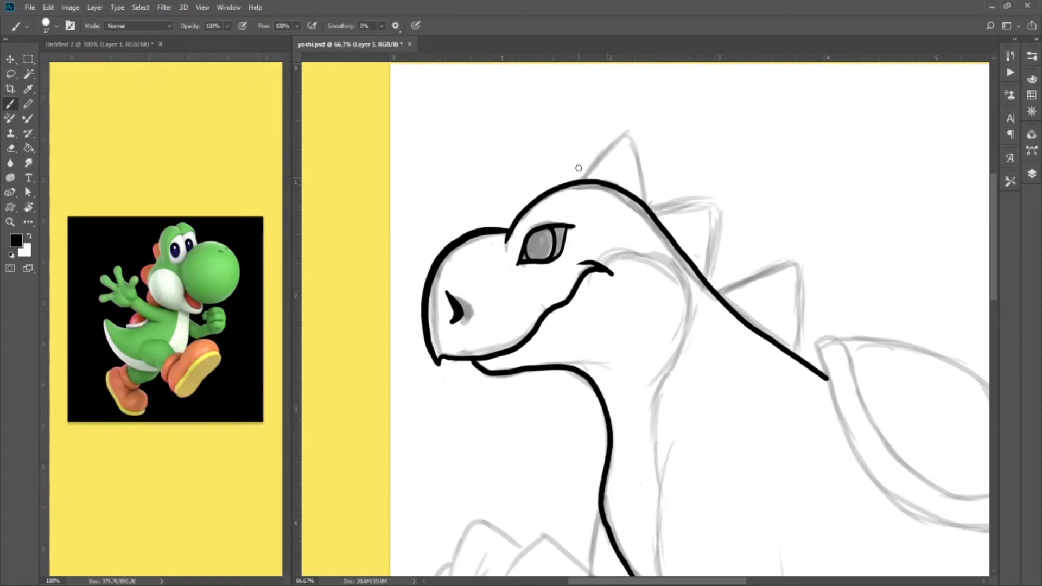
mouse_move(581, 181)
mouse_down()
mouse_move(626, 133)
mouse_move(646, 165)
mouse_move(649, 205)
mouse_move(714, 203)
mouse_move(711, 278)
mouse_move(787, 258)
mouse_move(798, 284)
mouse_move(799, 347)
mouse_up()
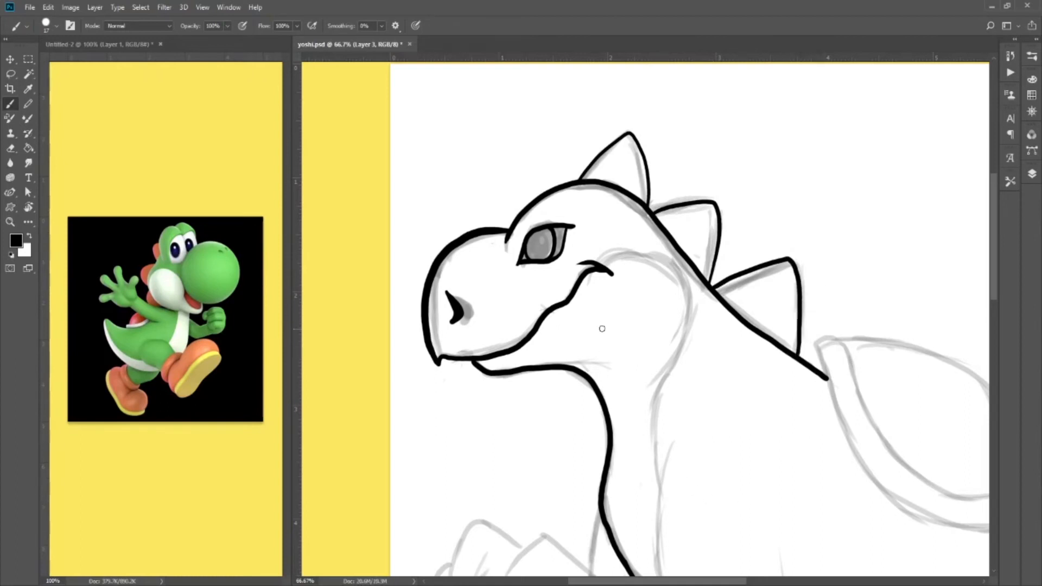
Ink the shell's curved rim on the back as a closed band with a rounded upper end.
drag(685, 580, 719, 580)
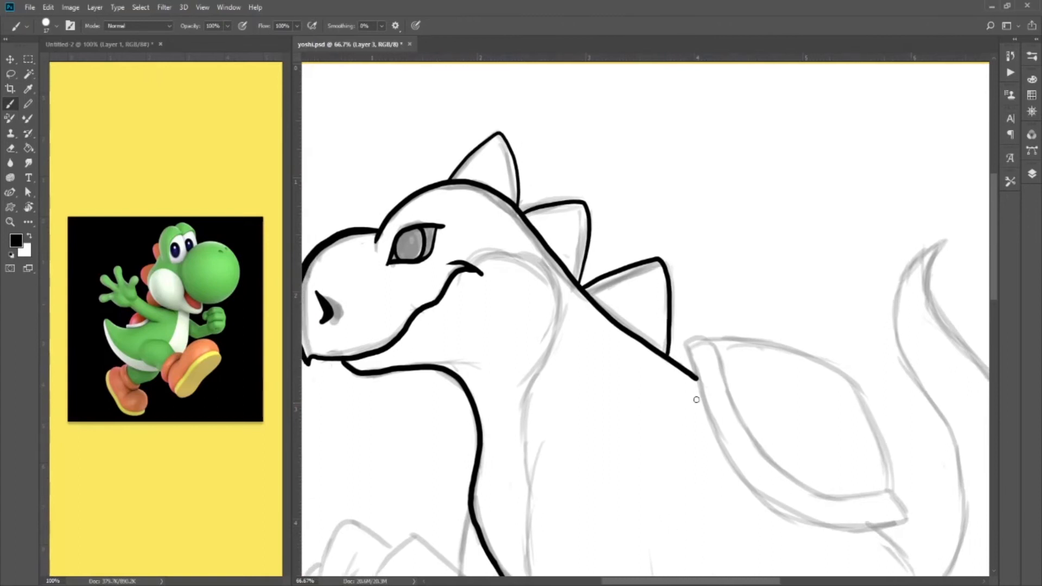
scroll(696, 413, down, 4)
drag(738, 582, 767, 584)
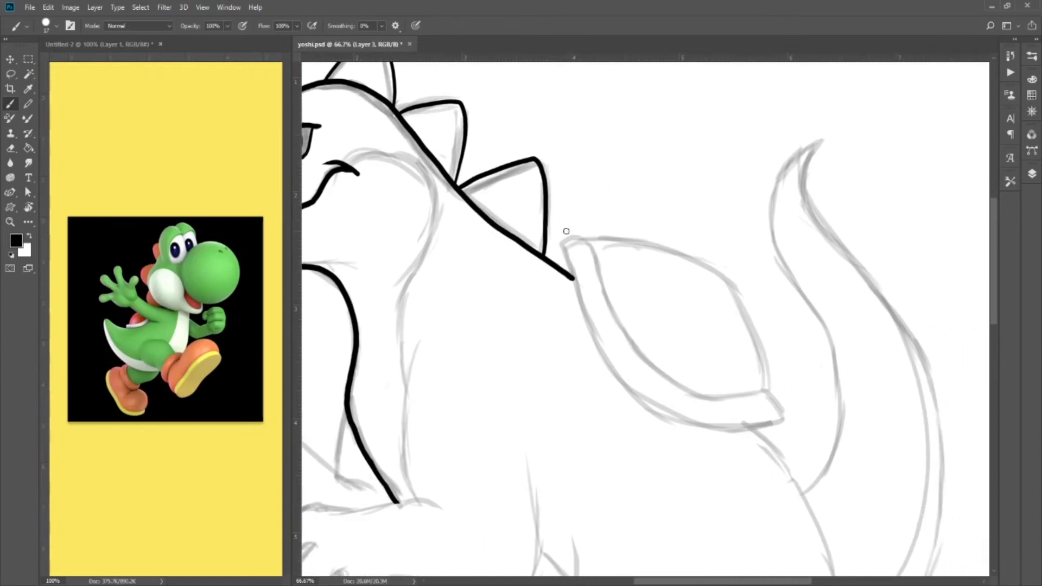
drag(563, 248, 573, 283)
key(ctrl+z)
mouse_move(565, 246)
mouse_down()
mouse_move(610, 367)
mouse_move(640, 401)
mouse_move(699, 430)
mouse_move(788, 427)
mouse_up()
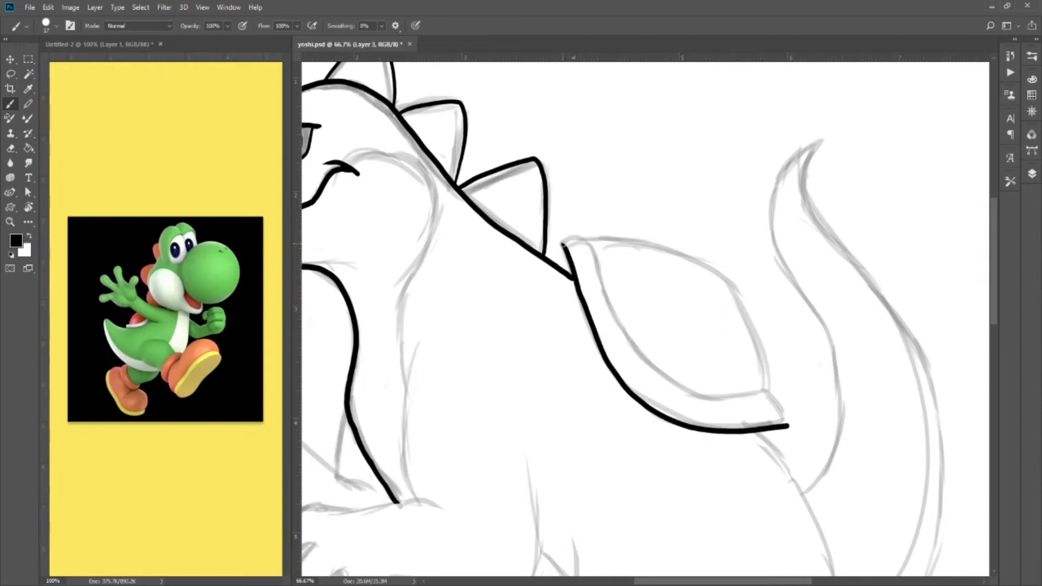
mouse_move(584, 240)
mouse_down()
mouse_move(632, 349)
mouse_move(660, 378)
mouse_move(696, 400)
mouse_move(768, 403)
mouse_move(787, 424)
mouse_up()
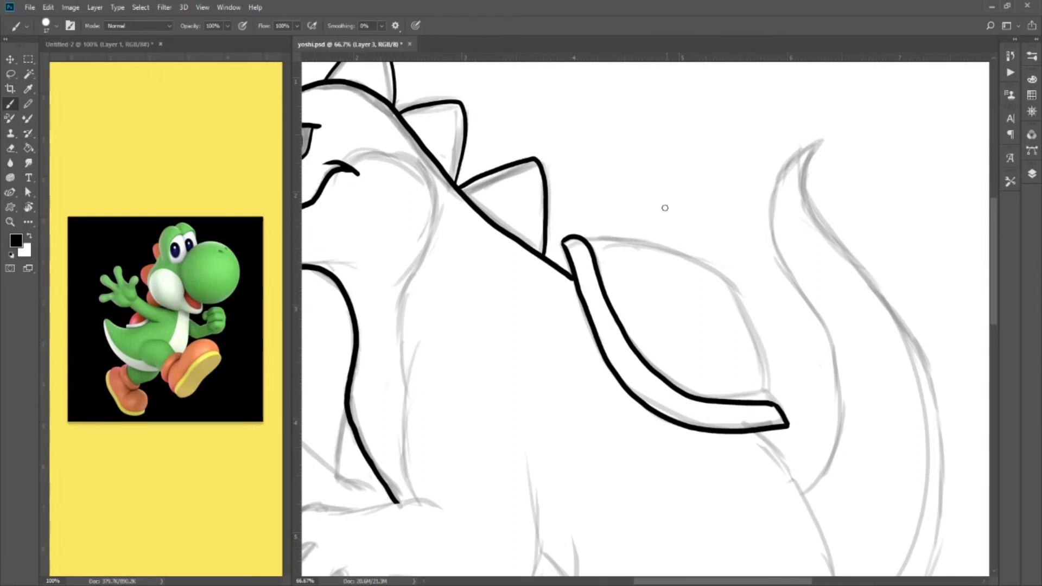
Ink the shell's dome from the rim's lower end up to its upper end, and clean up where the lines meet the rim.
mouse_move(579, 237)
mouse_down()
mouse_move(619, 233)
mouse_move(692, 250)
mouse_move(727, 279)
mouse_move(760, 388)
mouse_up()
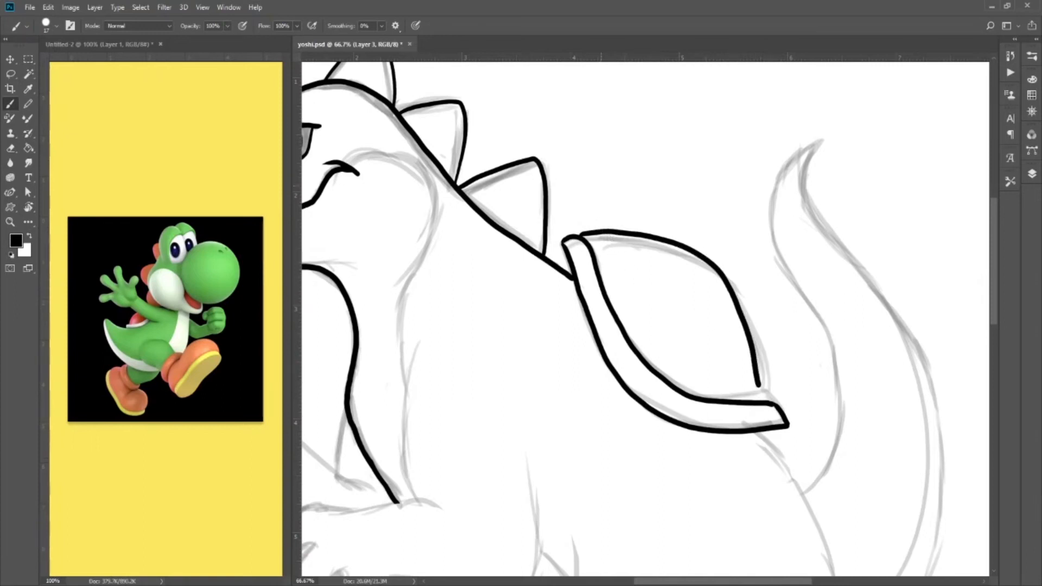
key(ctrl+z)
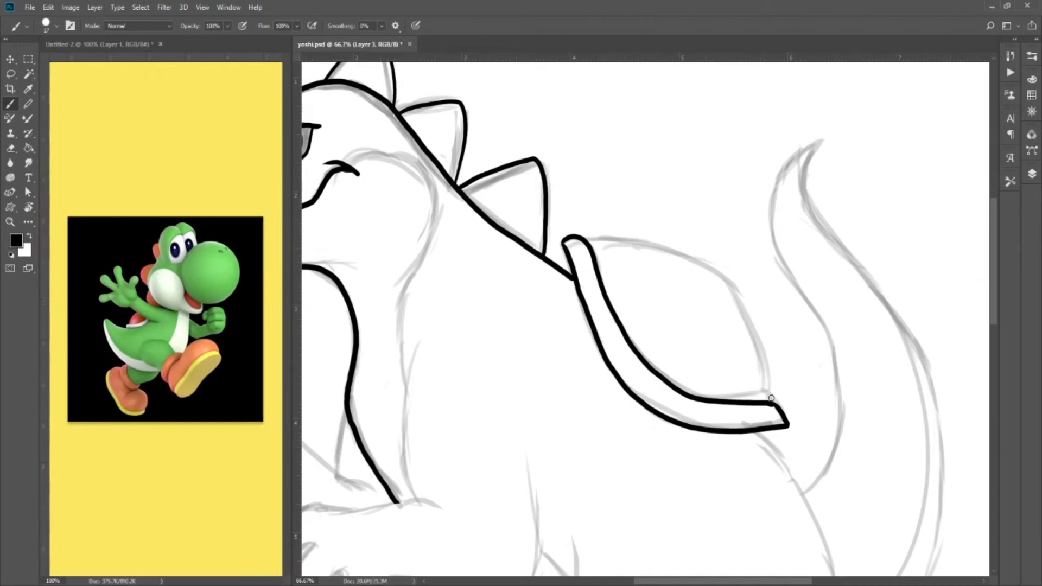
mouse_move(770, 403)
mouse_down()
mouse_move(760, 340)
mouse_move(725, 271)
mouse_move(669, 239)
mouse_move(584, 243)
mouse_up()
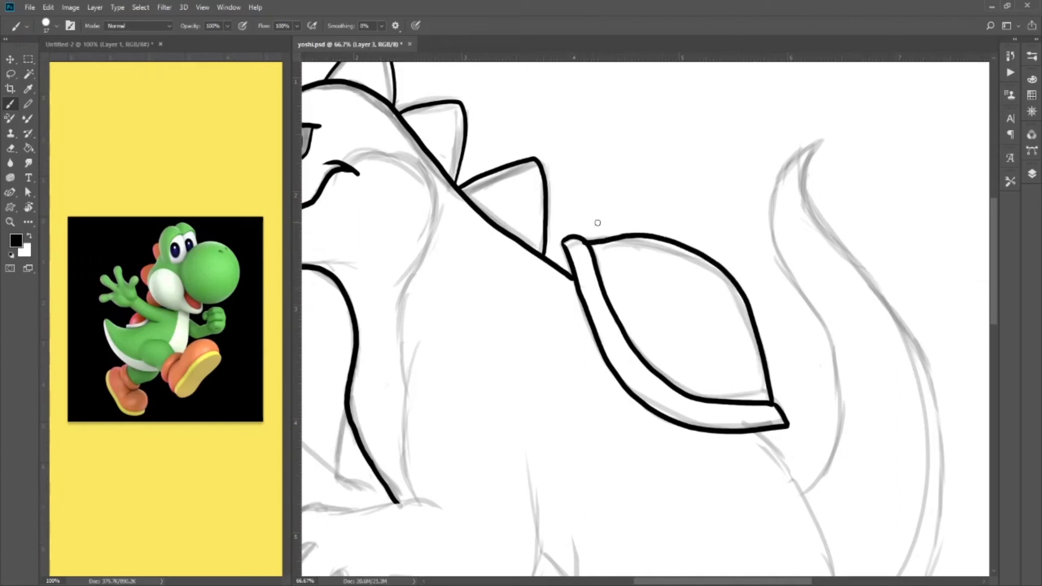
key(e)
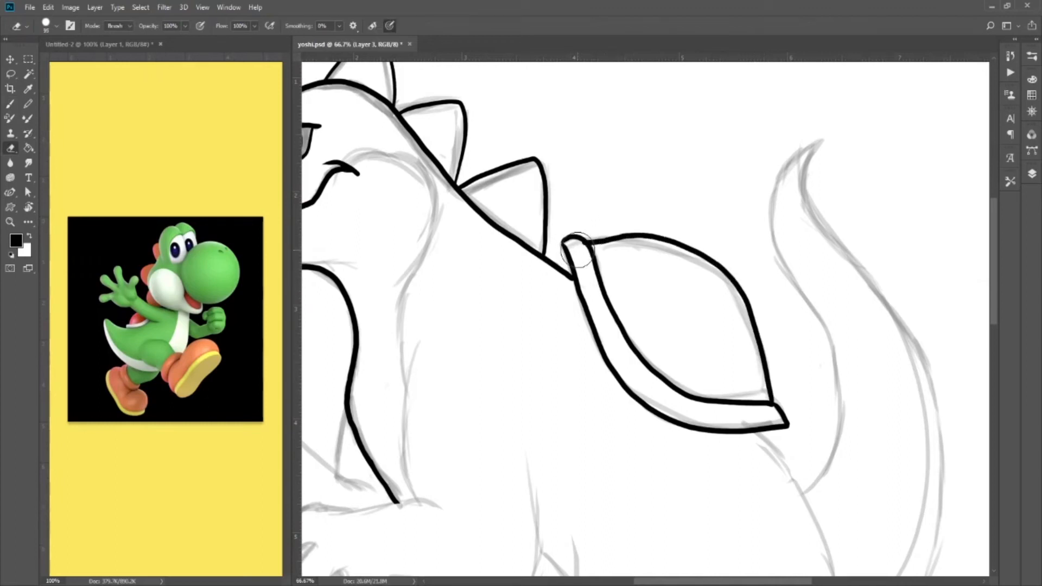
key(b)
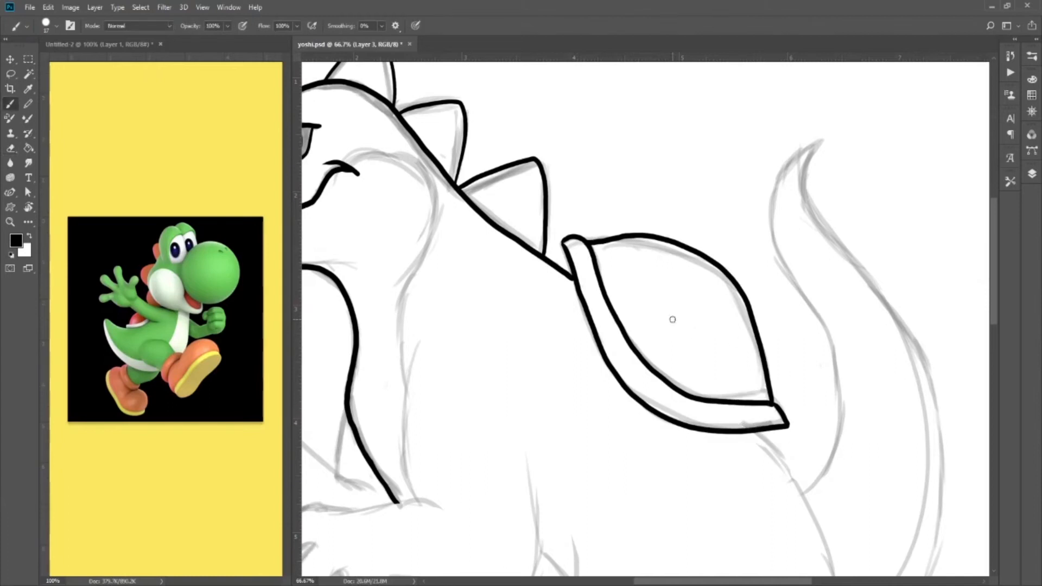
drag(572, 278, 575, 281)
Ink the near leg's back contour from the shell to the ankle, redoing the first stroke, and its front contour from thigh to ankle.
drag(701, 581, 737, 581)
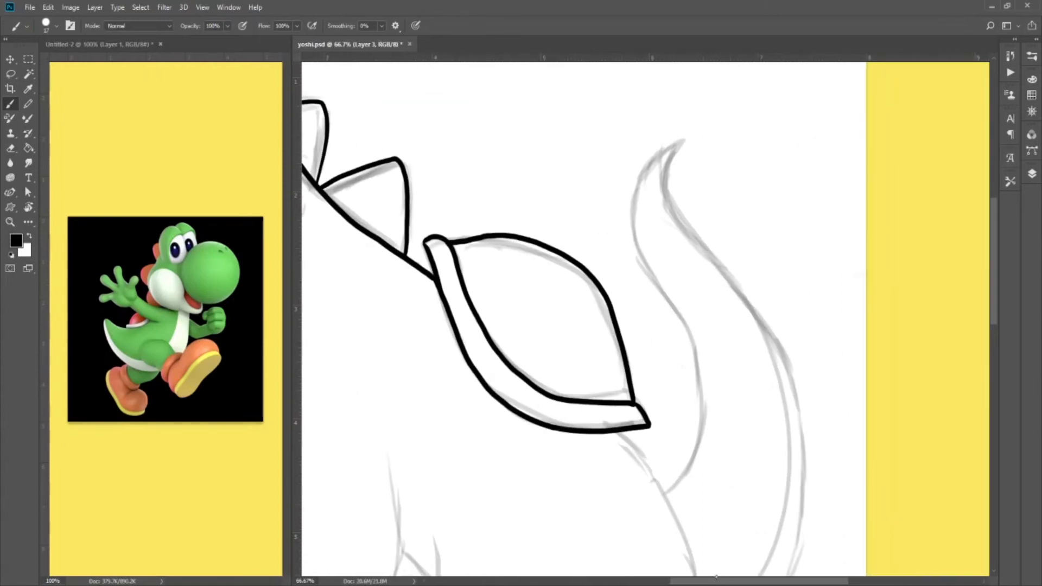
scroll(716, 565, down, 6)
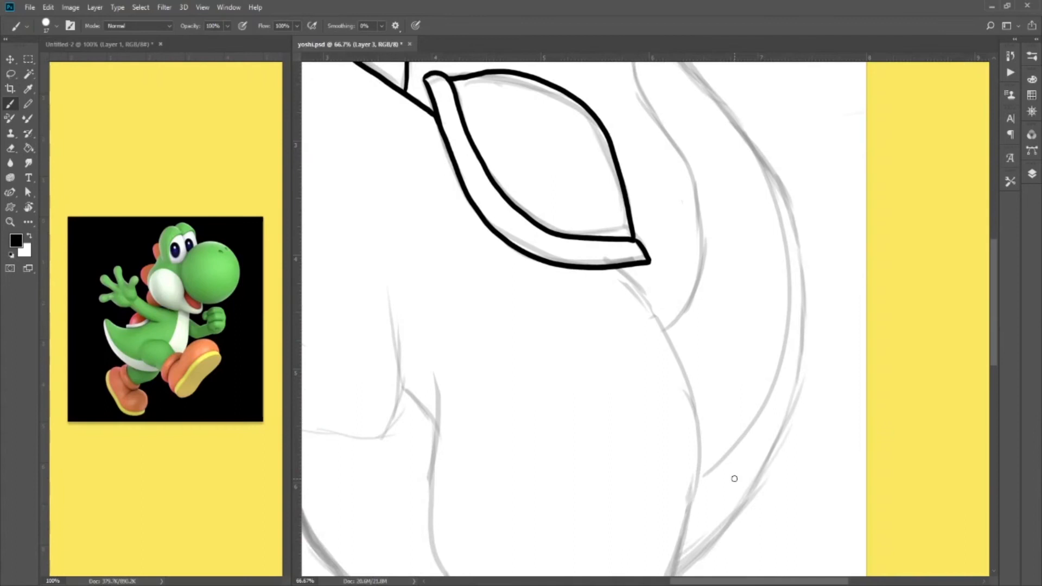
scroll(701, 454, down, 5)
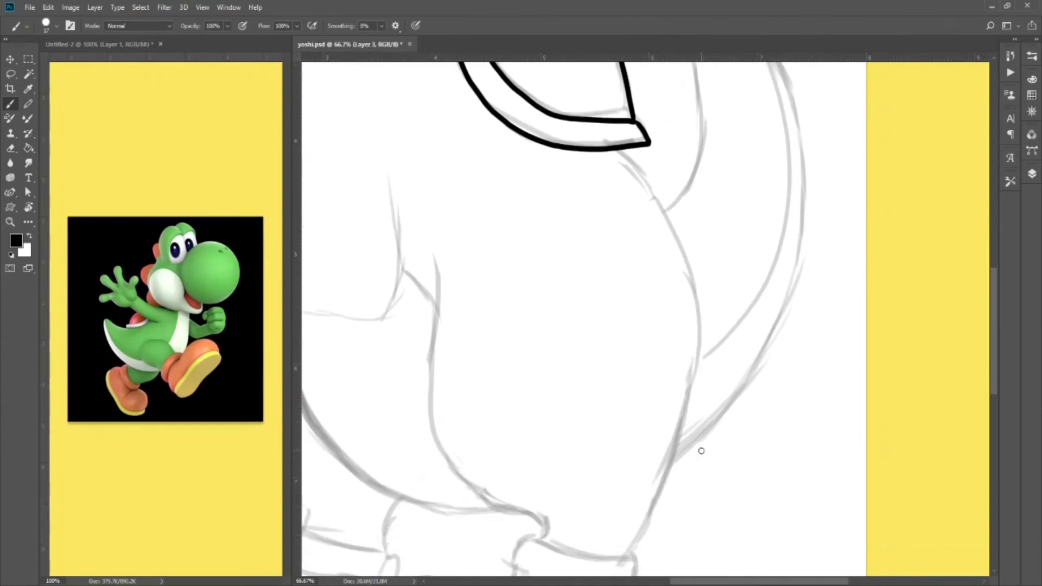
mouse_move(621, 146)
mouse_down()
mouse_move(668, 206)
mouse_move(695, 325)
mouse_move(687, 396)
mouse_move(624, 541)
mouse_up()
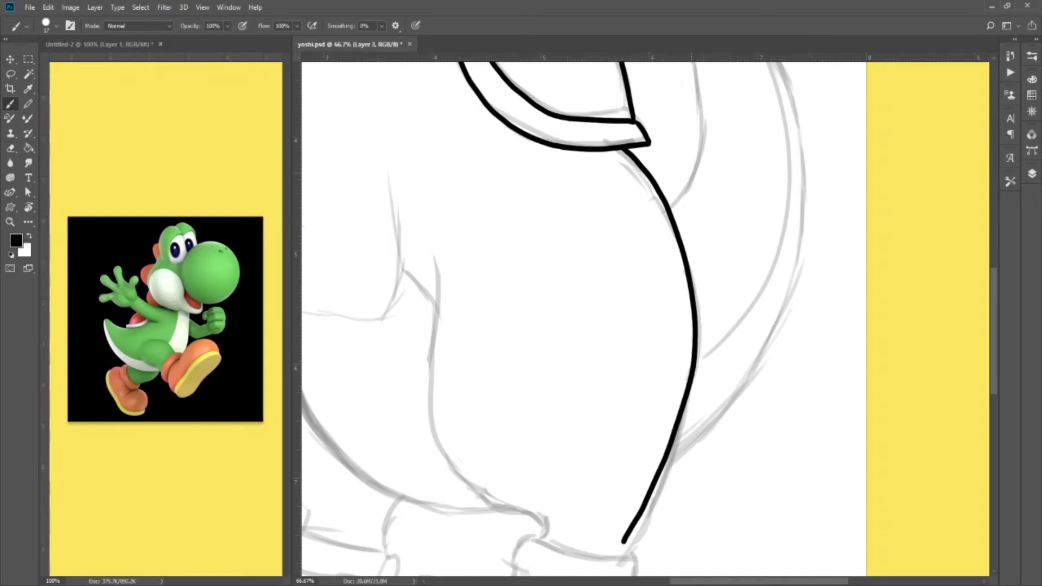
key(ctrl+z)
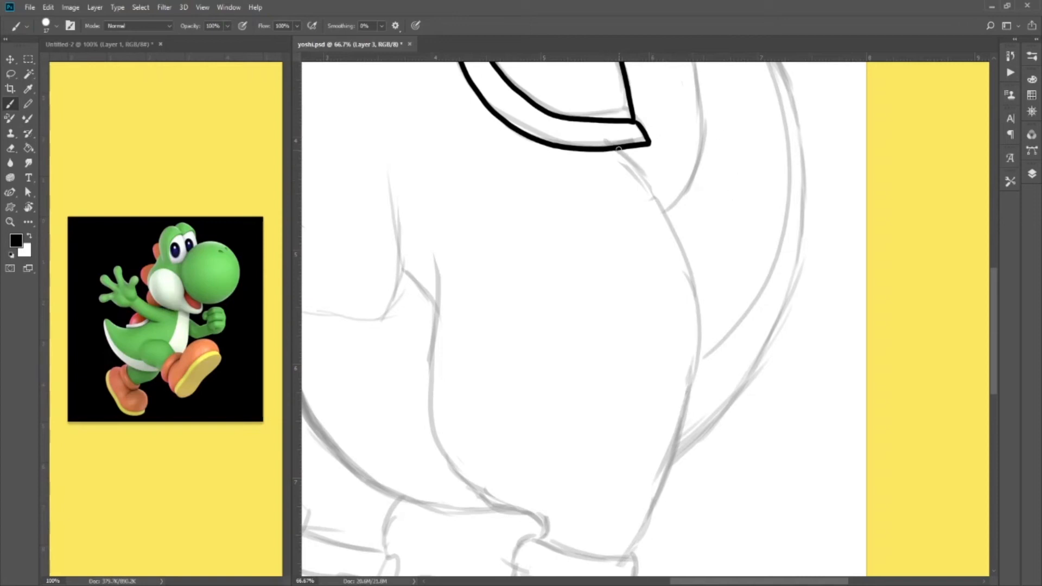
mouse_move(622, 152)
mouse_down()
mouse_move(673, 224)
mouse_move(706, 358)
mouse_move(695, 428)
mouse_move(629, 553)
mouse_up()
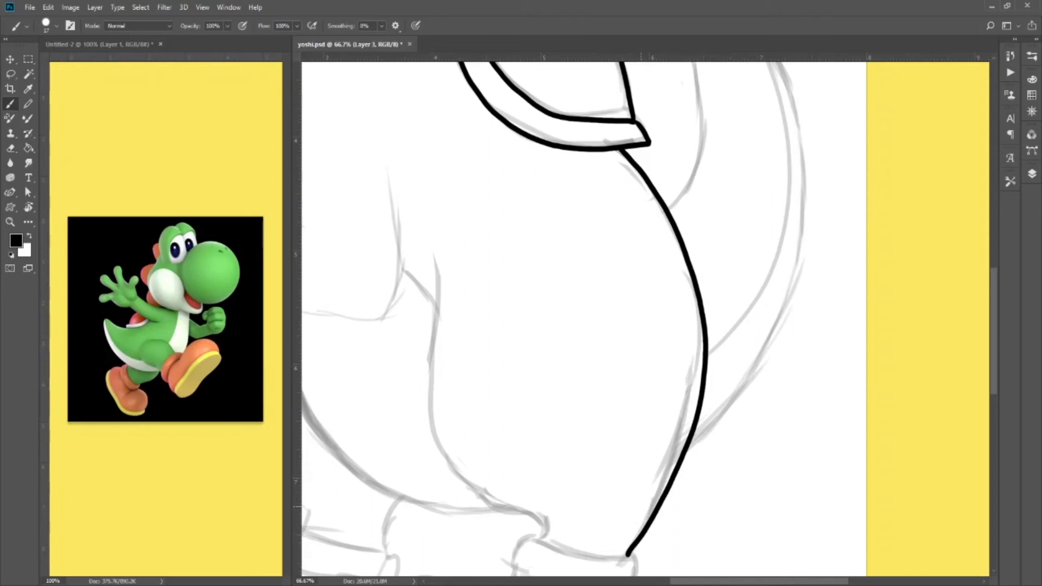
mouse_move(436, 259)
mouse_down()
mouse_move(431, 416)
mouse_move(467, 485)
mouse_move(525, 514)
mouse_move(545, 528)
mouse_move(541, 540)
mouse_up()
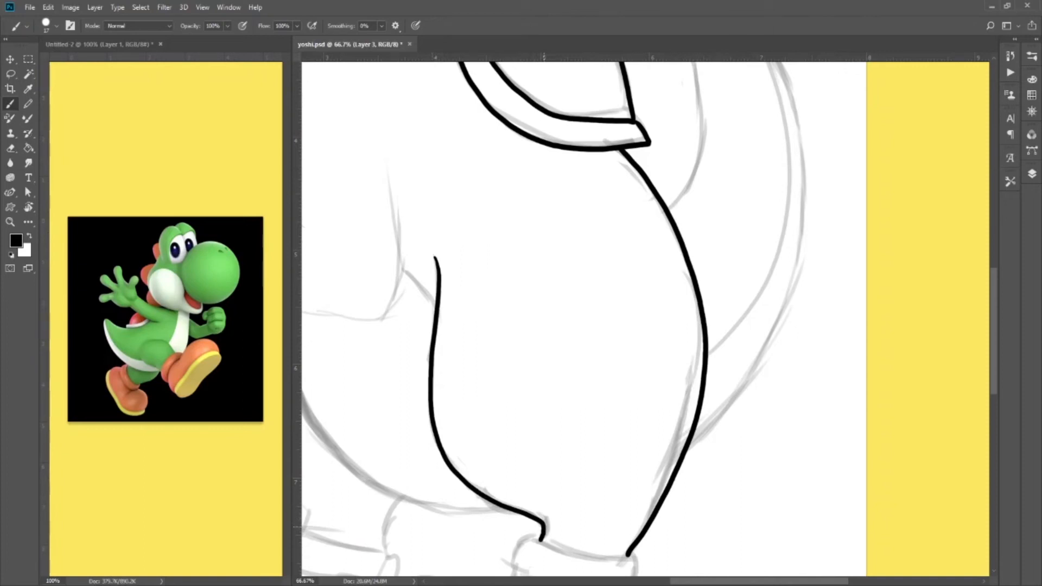
Ink the near boot's ankle cuff as a closed, slightly curved band with rounded ends.
scroll(510, 511, down, 5)
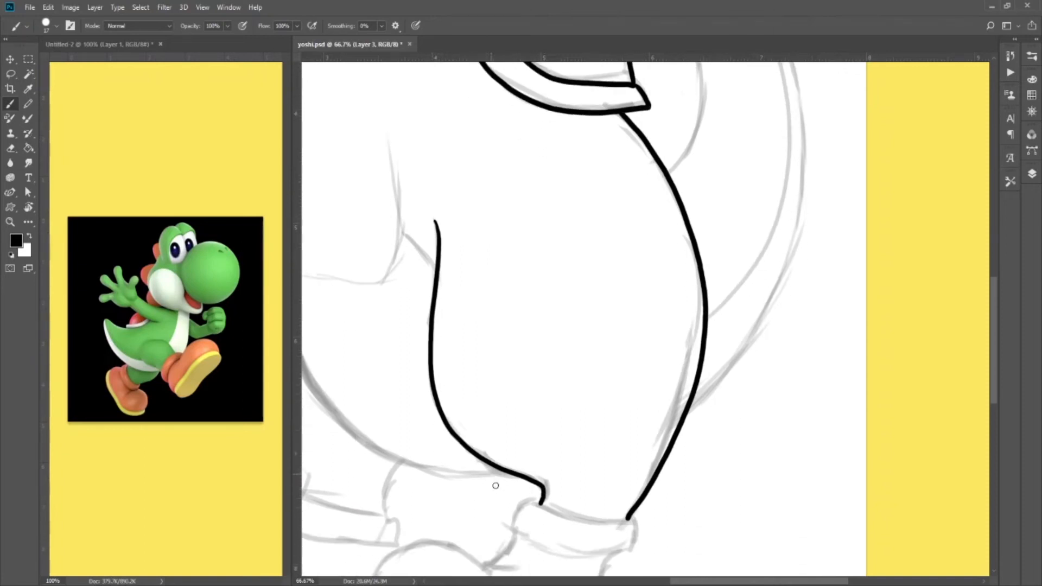
scroll(510, 496, down, 1)
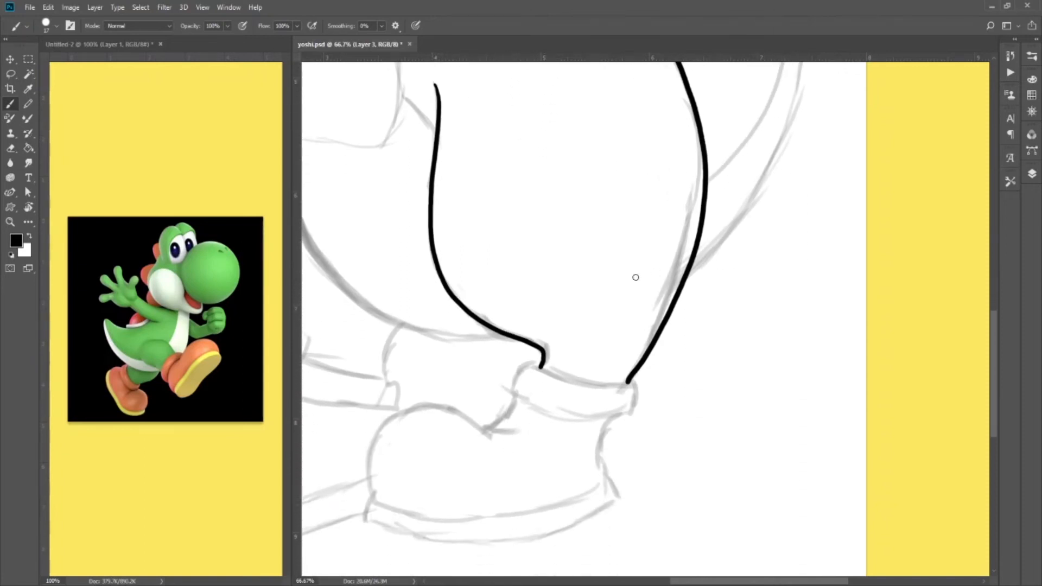
mouse_move(532, 369)
mouse_down()
mouse_move(634, 388)
mouse_move(636, 403)
mouse_up()
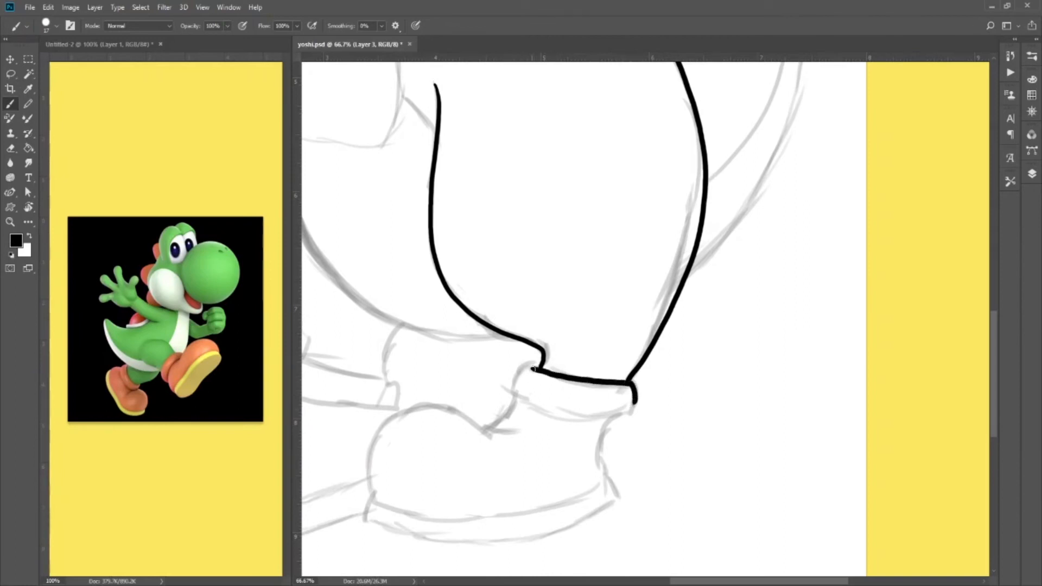
mouse_move(524, 365)
mouse_down()
mouse_move(514, 390)
mouse_move(538, 414)
mouse_move(619, 420)
mouse_move(635, 414)
mouse_move(635, 399)
mouse_up()
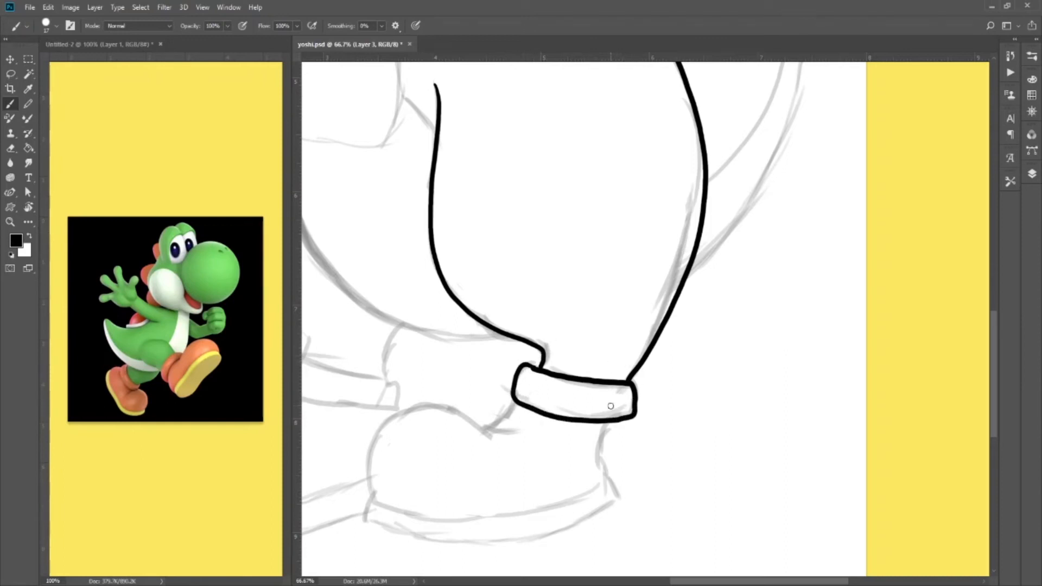
Ink the near boot's heel, then its instep and rounded toe, redrawing the toe stroke until it curves cleanly down to the sole.
mouse_move(631, 418)
mouse_down()
mouse_move(613, 467)
mouse_move(621, 499)
mouse_up()
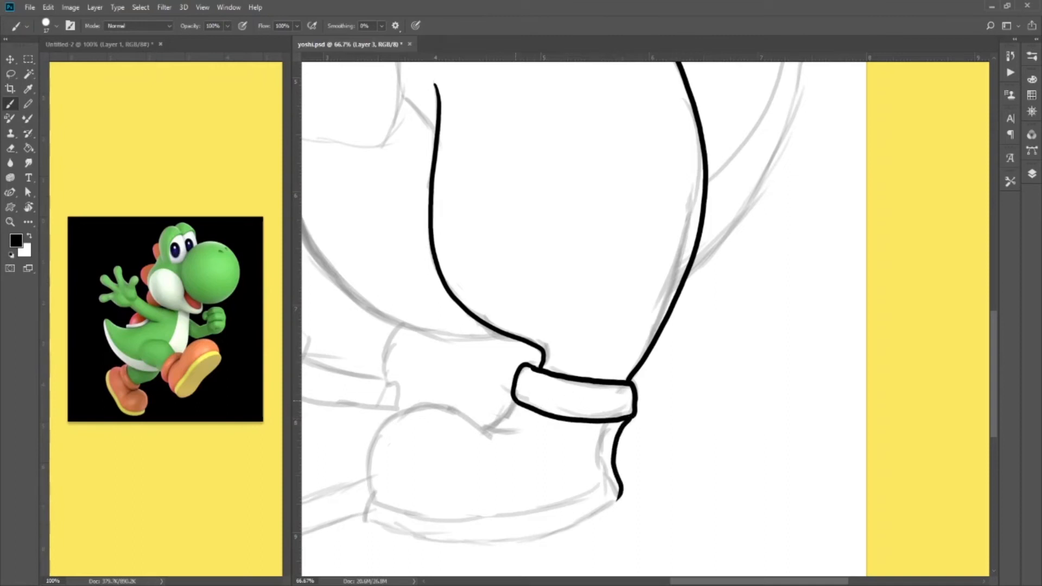
mouse_move(520, 428)
mouse_down()
mouse_move(473, 421)
mouse_move(423, 396)
mouse_move(371, 454)
mouse_move(369, 494)
mouse_up()
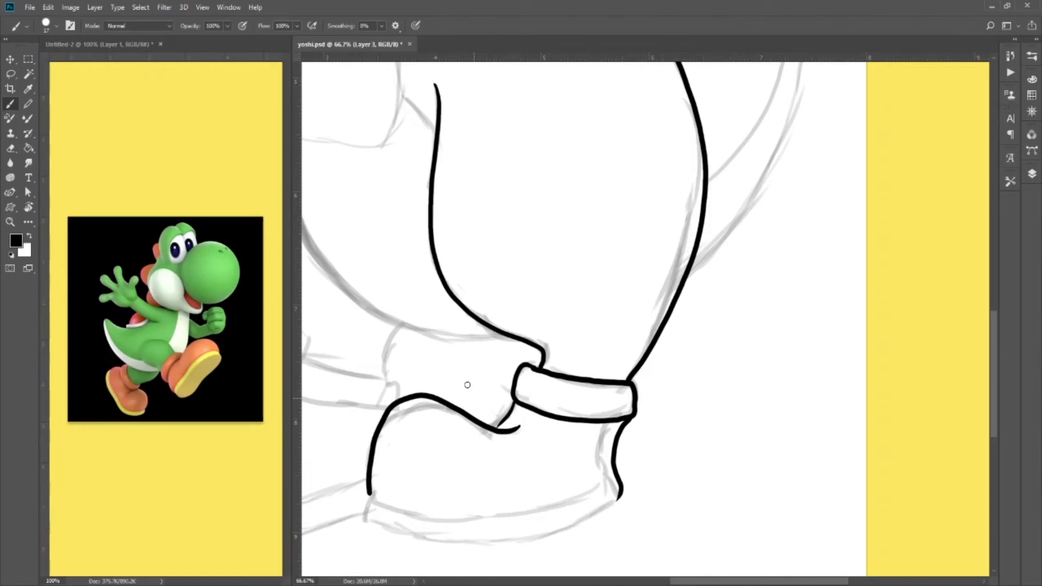
key(ctrl+z)
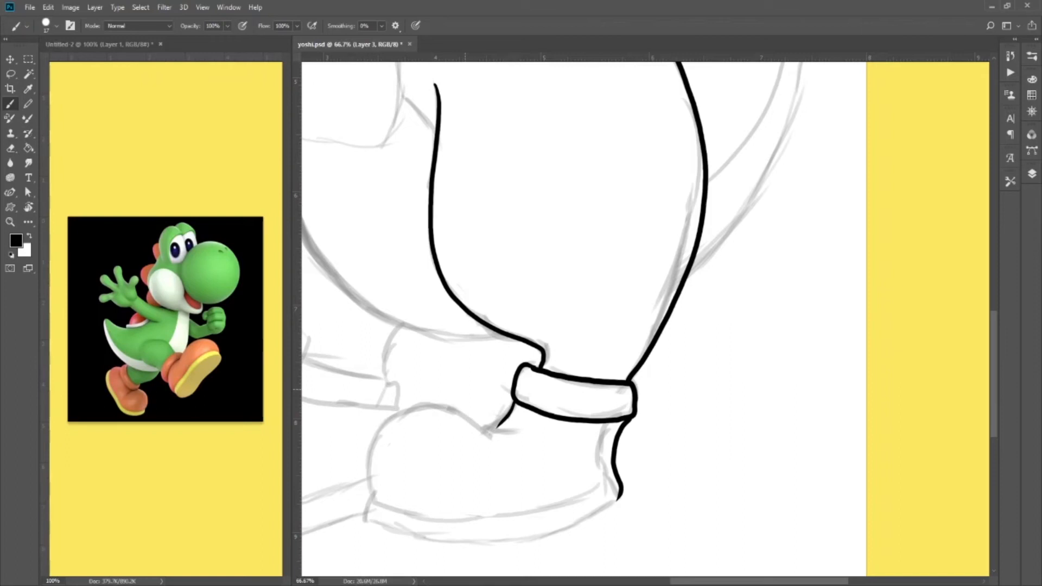
key(ctrl+shift+z)
key(ctrl+z)
key(ctrl+z)
mouse_move(515, 403)
mouse_down()
mouse_move(430, 392)
mouse_move(392, 407)
mouse_move(370, 465)
mouse_move(376, 505)
mouse_up()
key(ctrl+z)
mouse_move(520, 429)
mouse_down()
mouse_move(424, 400)
mouse_move(386, 418)
mouse_move(369, 464)
mouse_move(380, 514)
mouse_up()
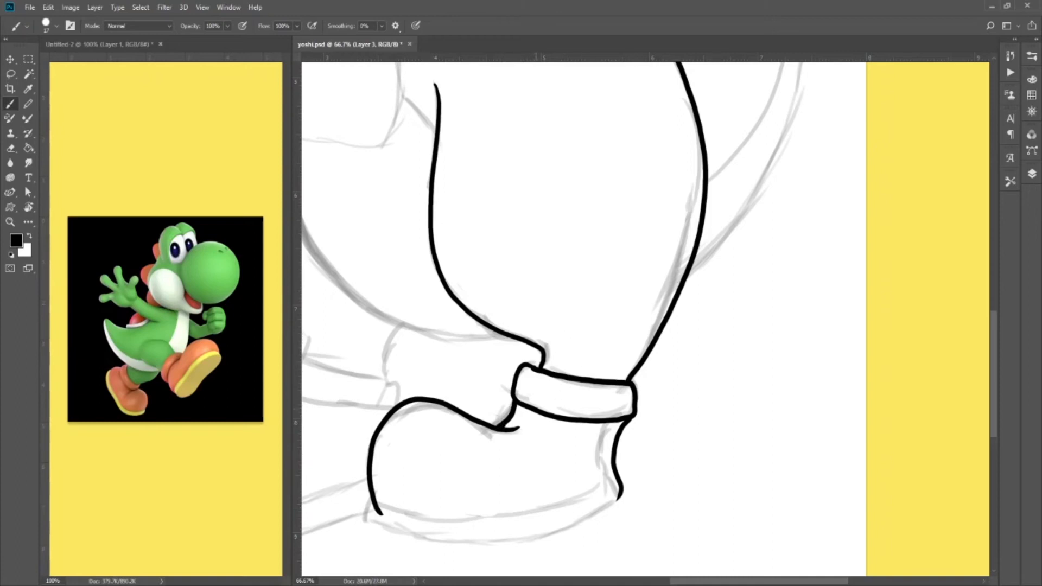
Ink the lower edge of the near boot's upper from toe to heel, replacing the first stroke with a deeper curve.
key(ctrl+plus)
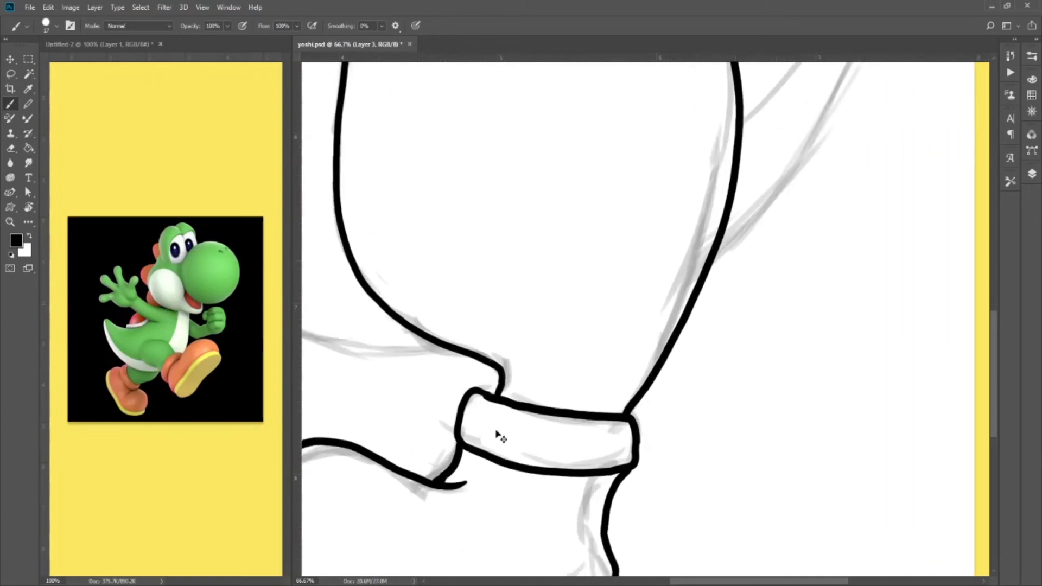
scroll(497, 429, down, 5)
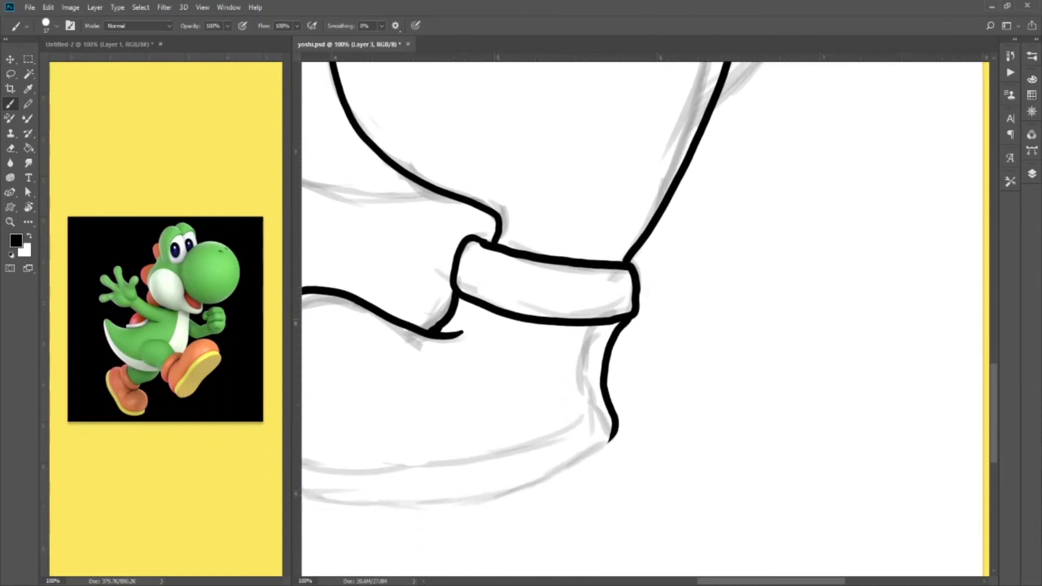
drag(766, 583, 733, 584)
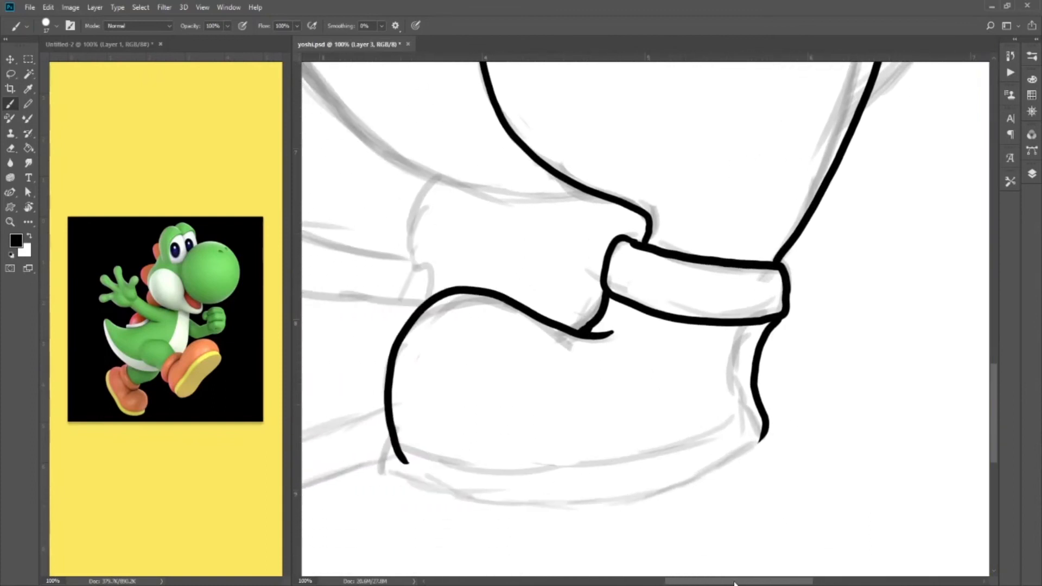
mouse_move(406, 463)
mouse_down()
mouse_move(531, 479)
mouse_move(650, 476)
mouse_move(759, 435)
mouse_up()
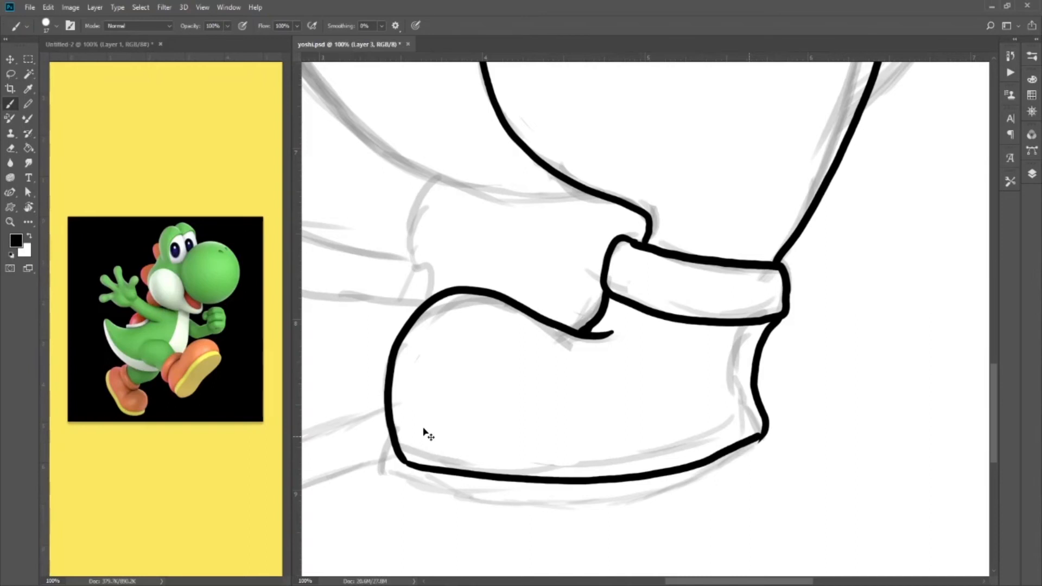
key(ctrl+z)
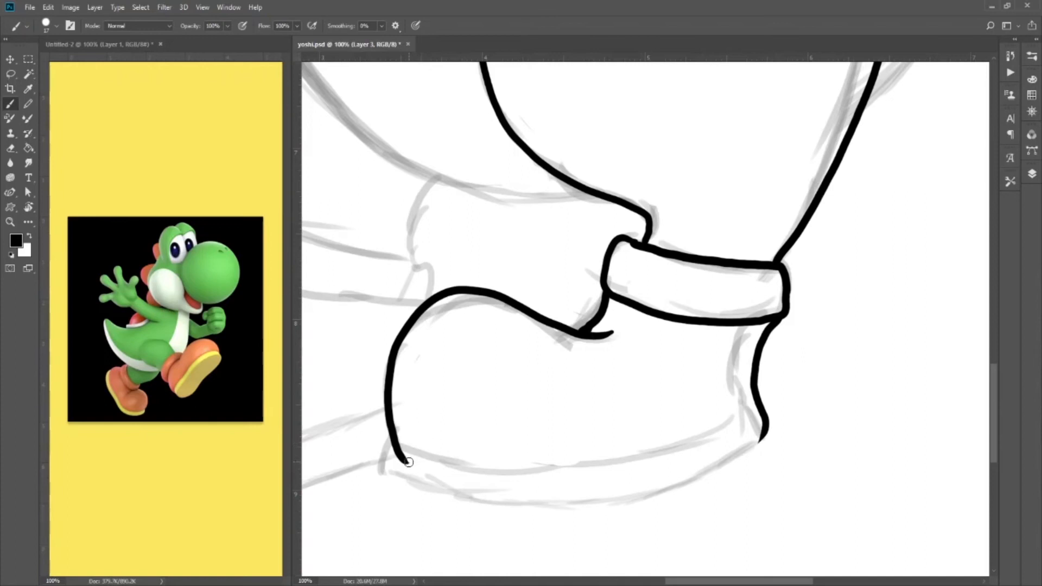
mouse_move(408, 464)
mouse_down()
mouse_move(499, 486)
mouse_move(630, 491)
mouse_move(726, 464)
mouse_move(759, 442)
mouse_move(770, 414)
mouse_up()
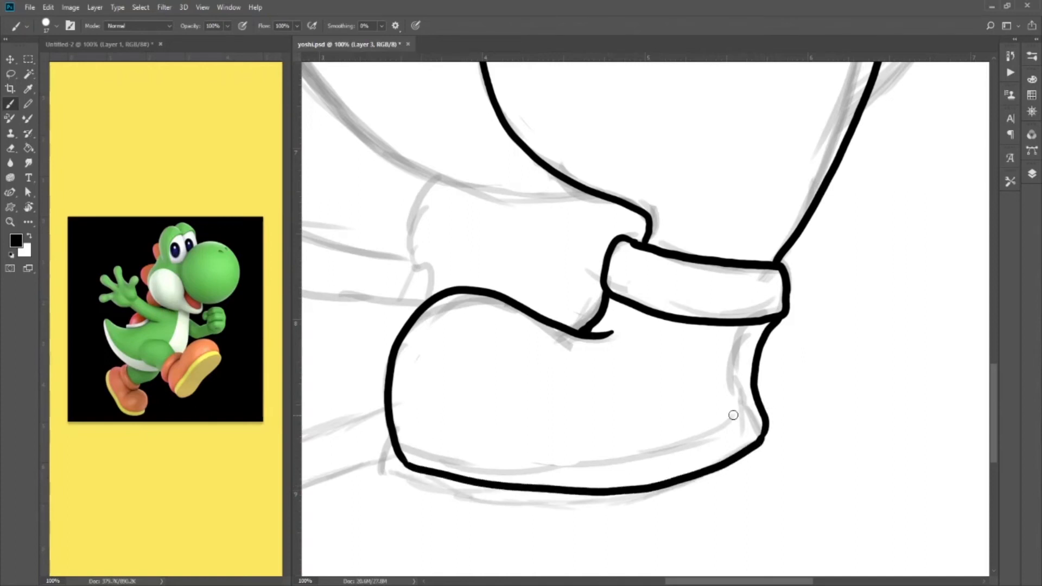
Ink the near boot's sole as a thick band below the upper, closing it with a rounded end behind the heel.
mouse_move(393, 444)
mouse_down()
mouse_move(383, 486)
mouse_move(445, 508)
mouse_move(559, 522)
mouse_move(718, 498)
mouse_move(788, 455)
mouse_move(794, 441)
mouse_move(770, 421)
mouse_move(785, 421)
mouse_move(787, 423)
mouse_up()
key(e)
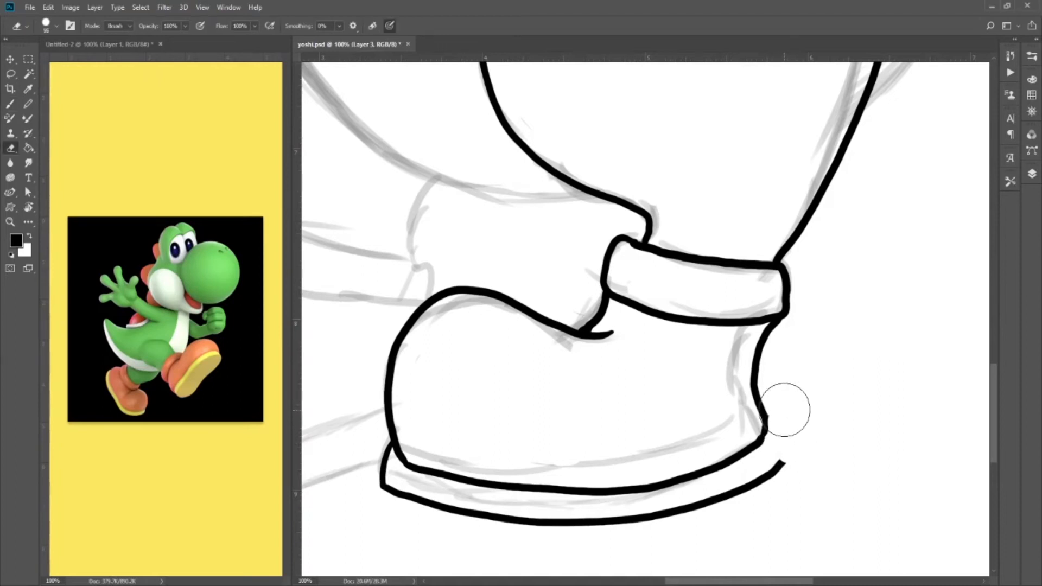
key(b)
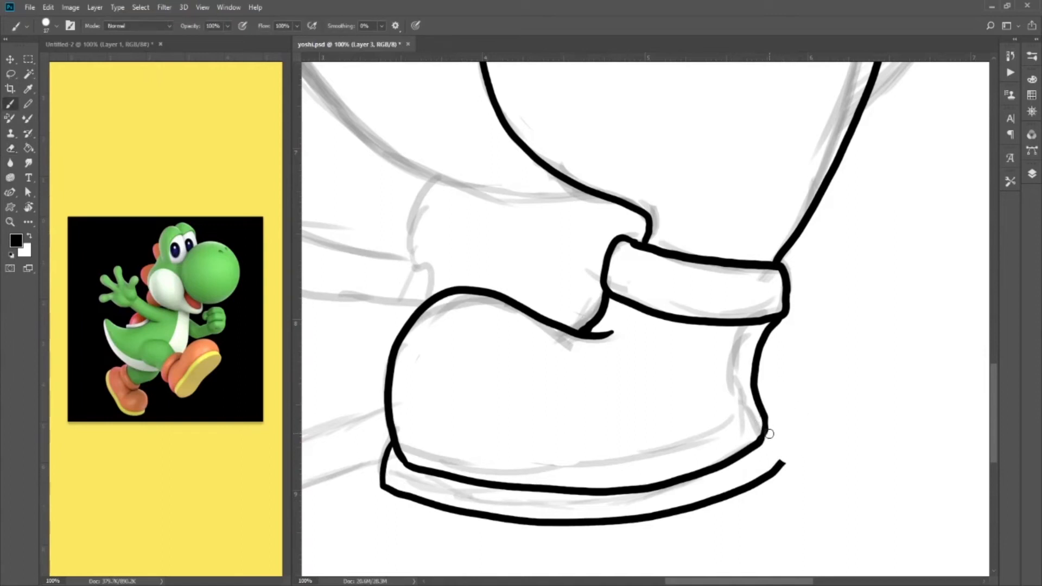
drag(780, 437, 781, 464)
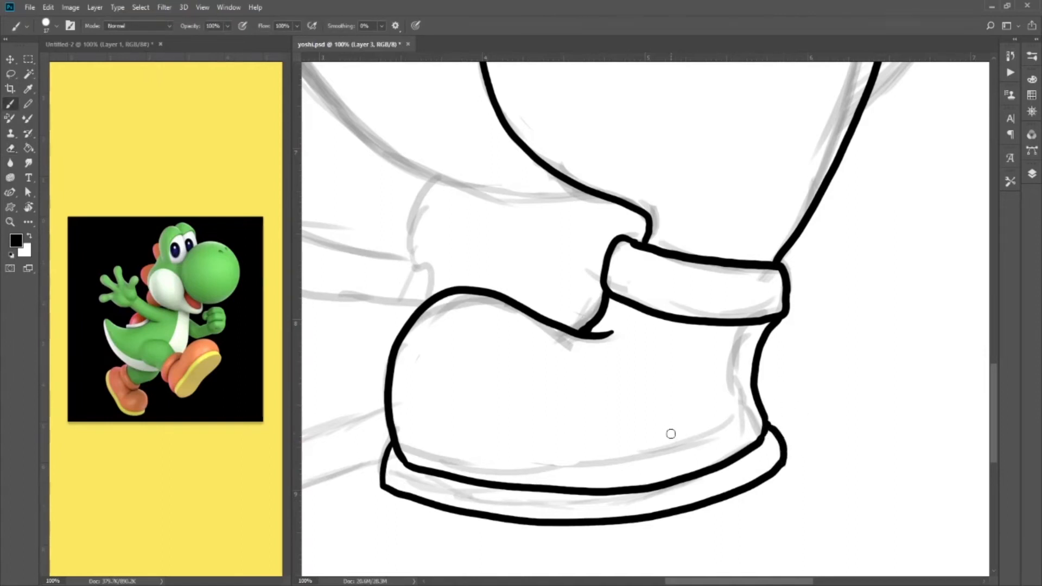
Ink the belly's curved underside from below the hand to the near leg just above the ankle.
key(ctrl+minus)
key(ctrl+minus)
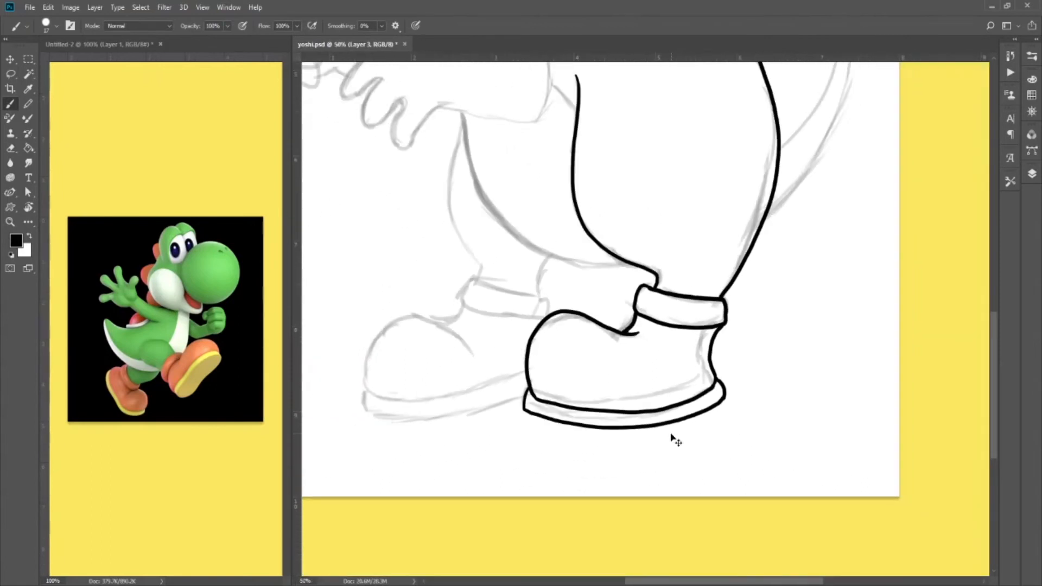
scroll(677, 428, down, 1)
scroll(677, 428, up, 3)
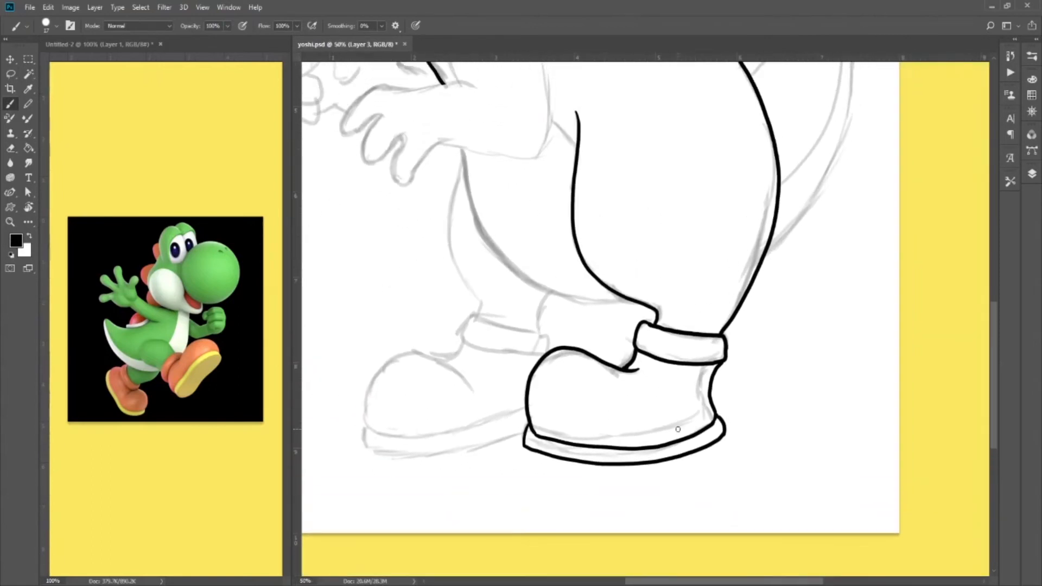
scroll(622, 345, up, 3)
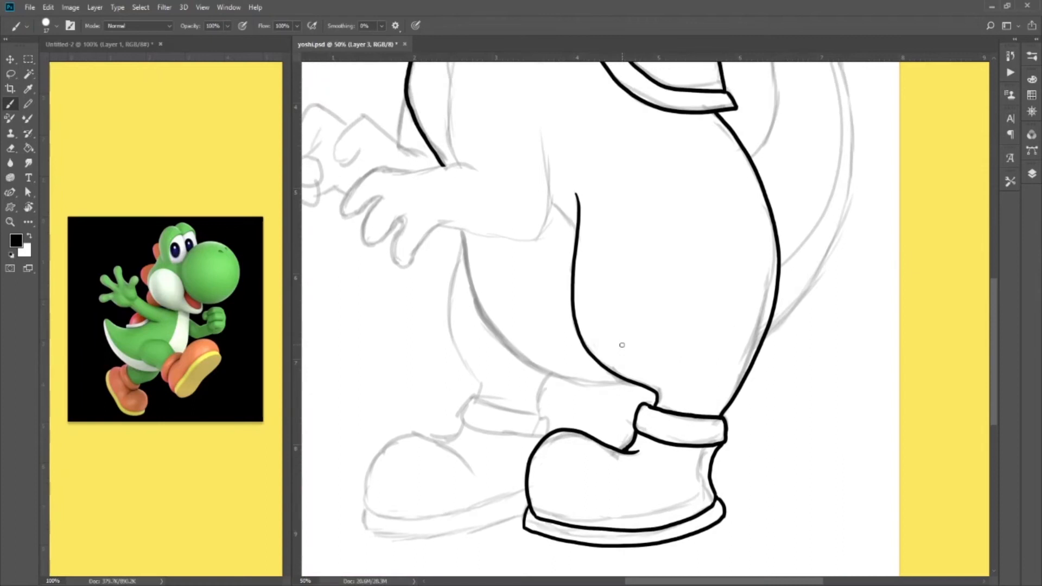
mouse_move(462, 230)
mouse_down()
mouse_move(476, 310)
mouse_move(516, 361)
mouse_move(587, 386)
mouse_move(630, 384)
mouse_up()
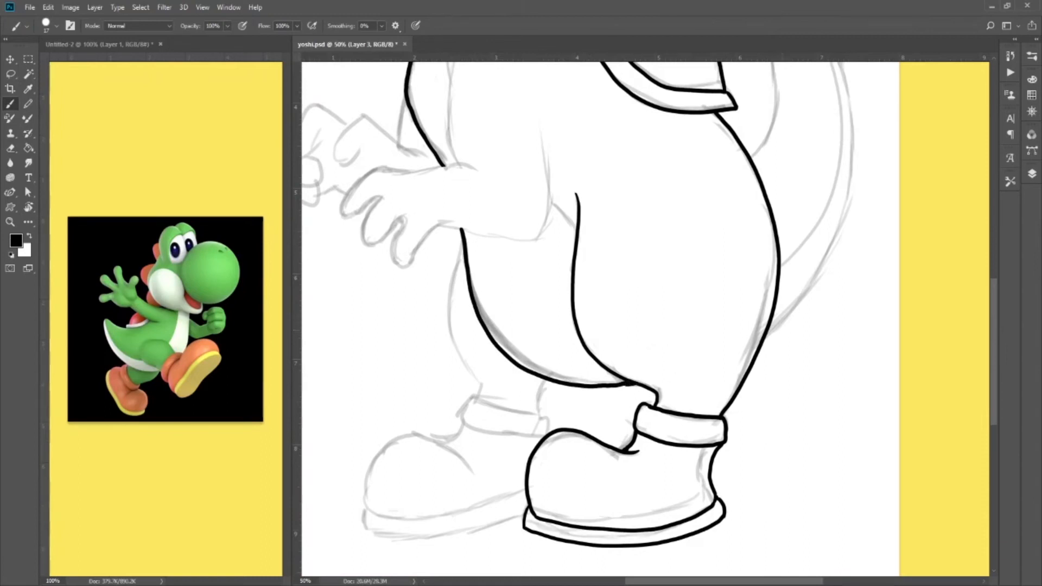
Ink the far leg's front and back contours below the belly and its ankle cuff as a closed band reaching the near boot.
key(ctrl+plus)
key(ctrl+plus)
scroll(783, 329, down, 3)
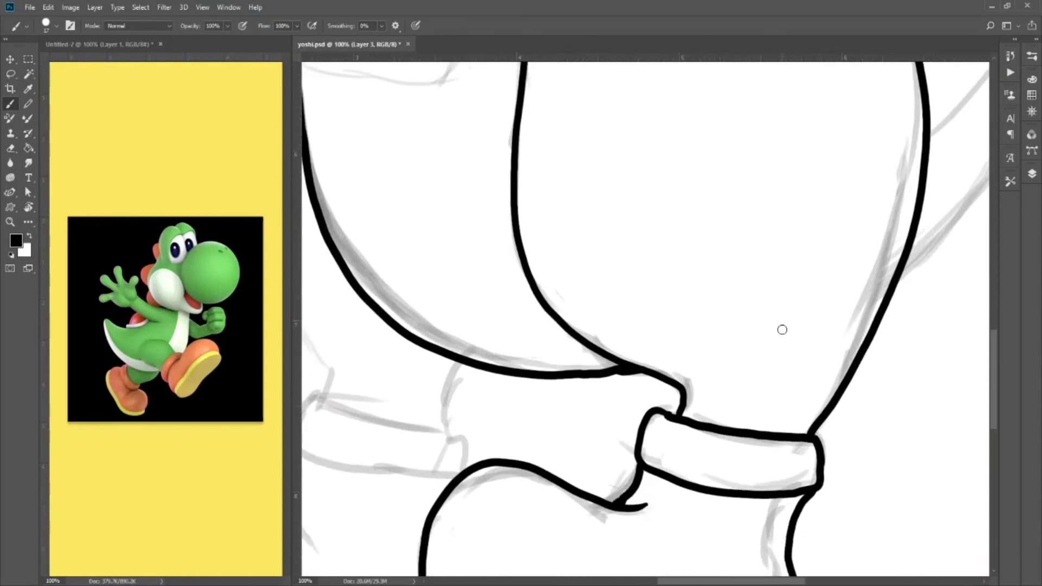
scroll(783, 329, down, 2)
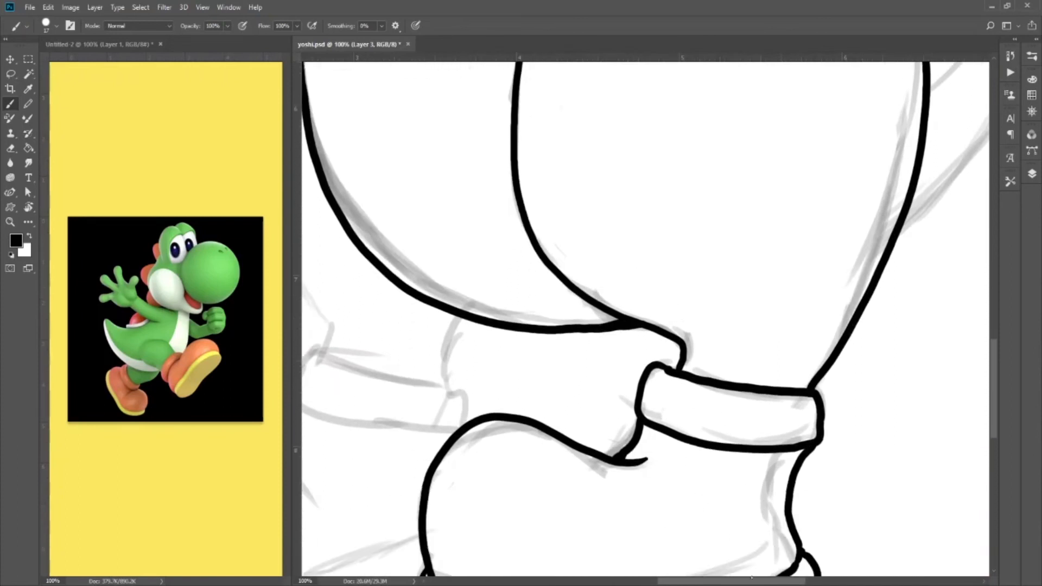
drag(675, 580, 642, 581)
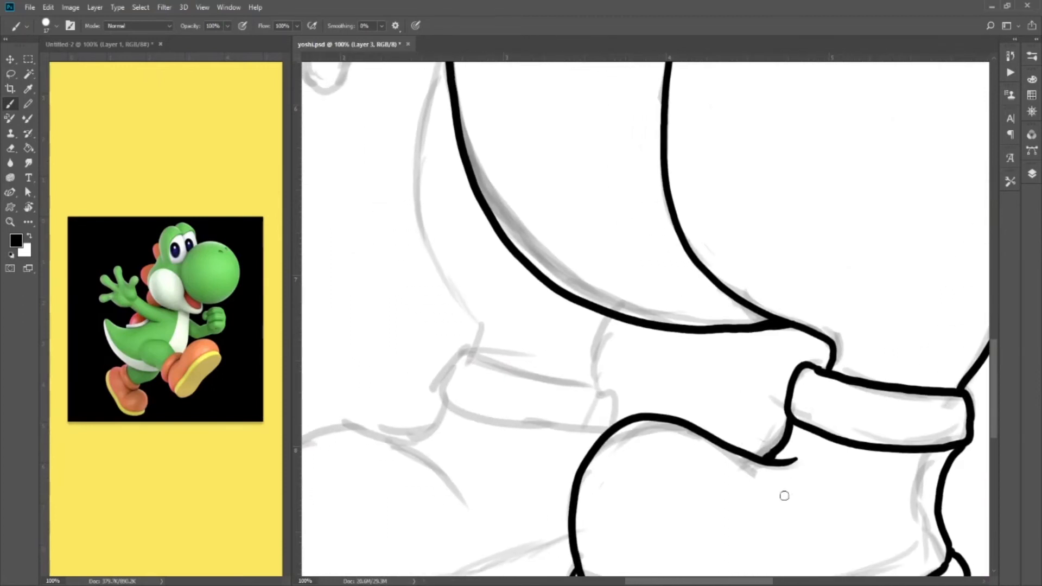
drag(754, 580, 722, 583)
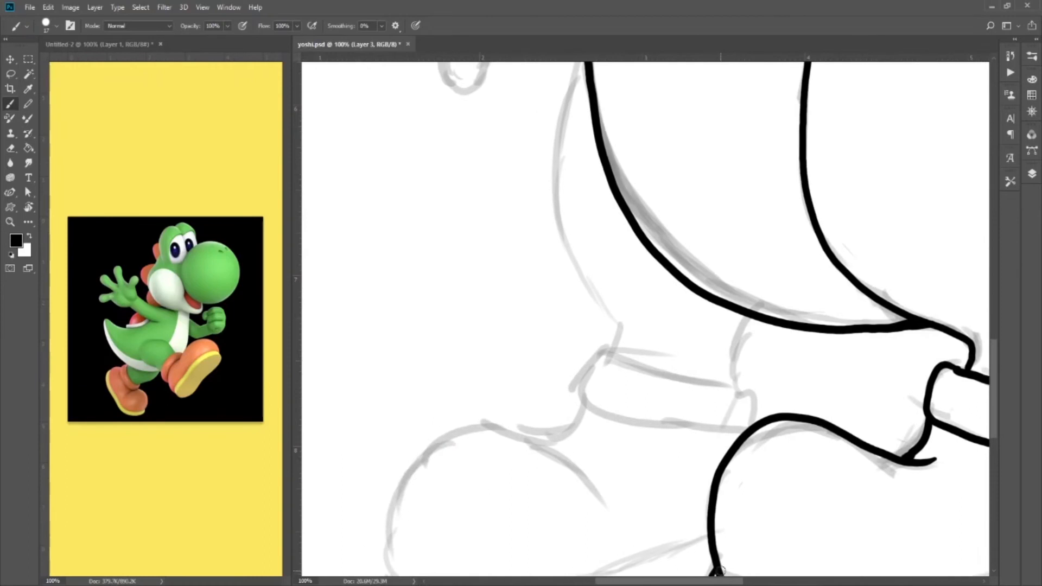
scroll(716, 535, up, 1)
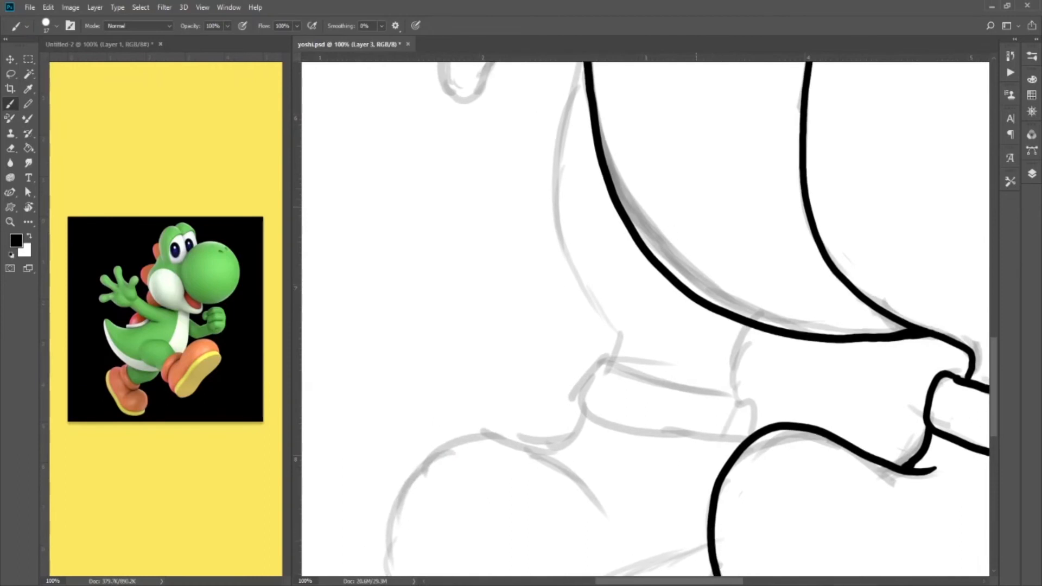
scroll(706, 184, up, 5)
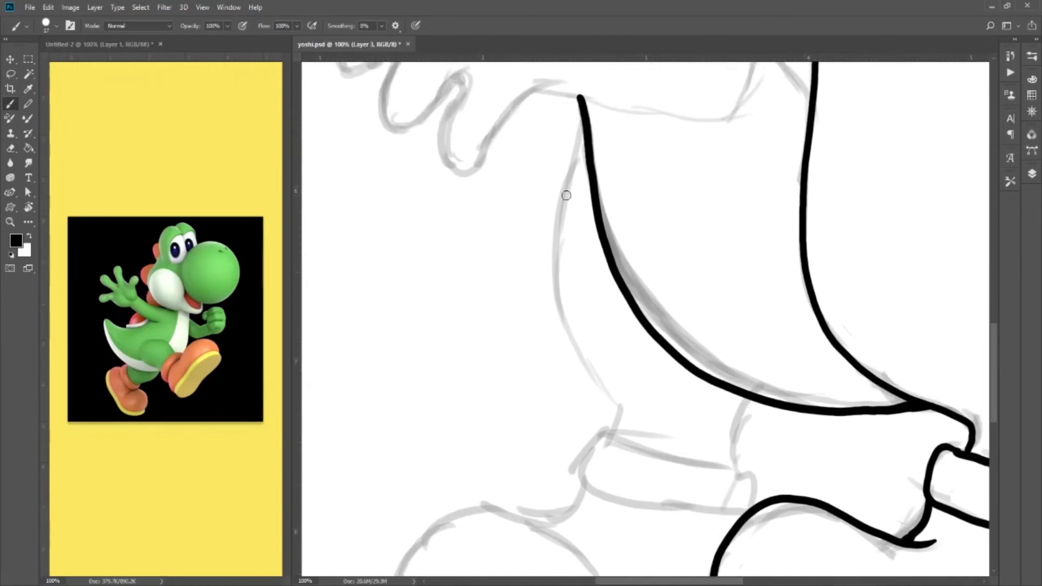
mouse_move(581, 98)
mouse_down()
mouse_move(557, 272)
mouse_move(560, 316)
mouse_move(624, 415)
mouse_move(617, 437)
mouse_up()
drag(759, 405, 745, 464)
mouse_move(618, 437)
mouse_down()
mouse_move(594, 443)
mouse_move(580, 478)
mouse_move(647, 511)
mouse_move(739, 518)
mouse_move(758, 492)
mouse_move(746, 467)
mouse_move(615, 437)
mouse_up()
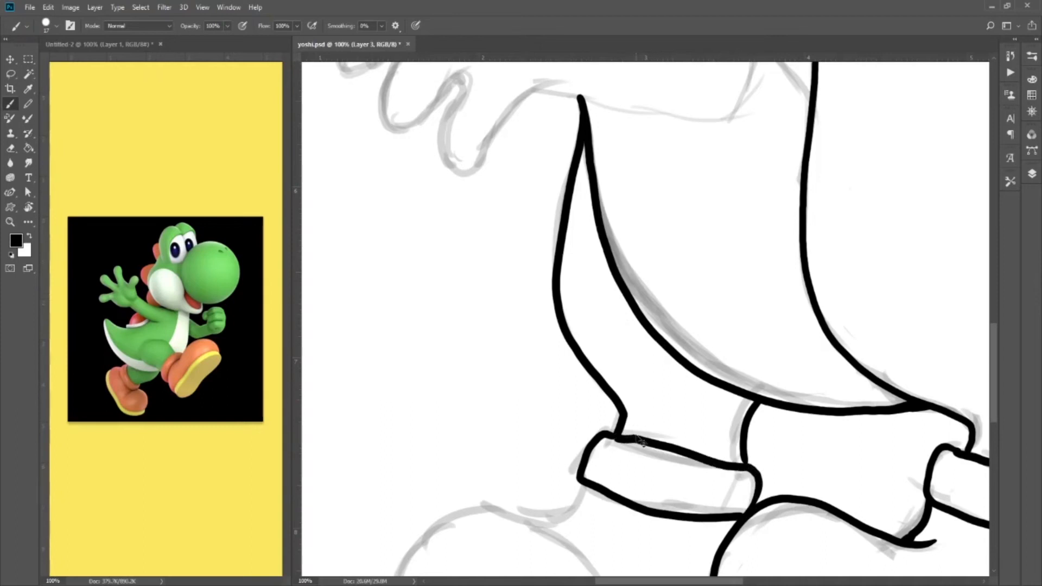
Redraw the far boot cuff's upper edge, then ink the rounded upper of the far boot with its instep crease.
key(ctrl+z)
mouse_move(609, 435)
mouse_down()
mouse_move(743, 467)
mouse_move(754, 510)
mouse_up()
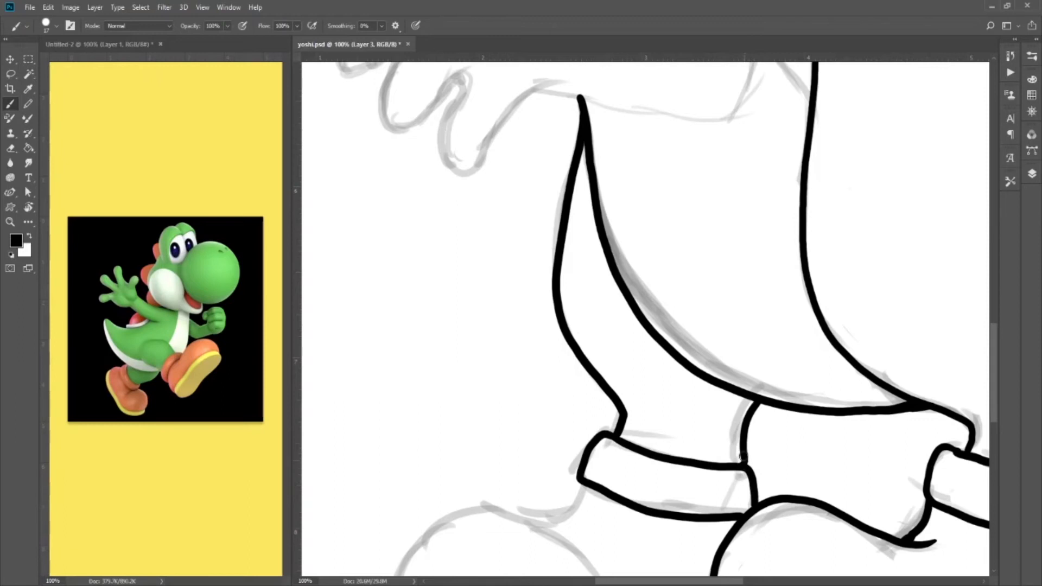
scroll(656, 386, down, 6)
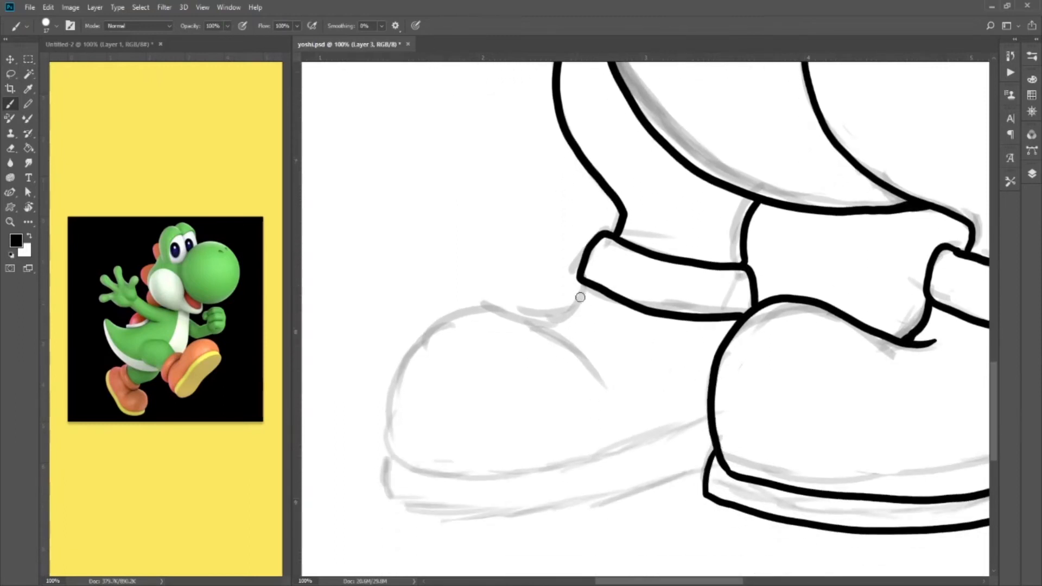
drag(584, 286, 550, 324)
mouse_move(605, 376)
mouse_down()
mouse_move(521, 312)
mouse_move(486, 303)
mouse_move(448, 310)
mouse_move(385, 372)
mouse_move(371, 442)
mouse_move(397, 470)
mouse_move(525, 478)
mouse_move(581, 470)
mouse_move(707, 412)
mouse_up()
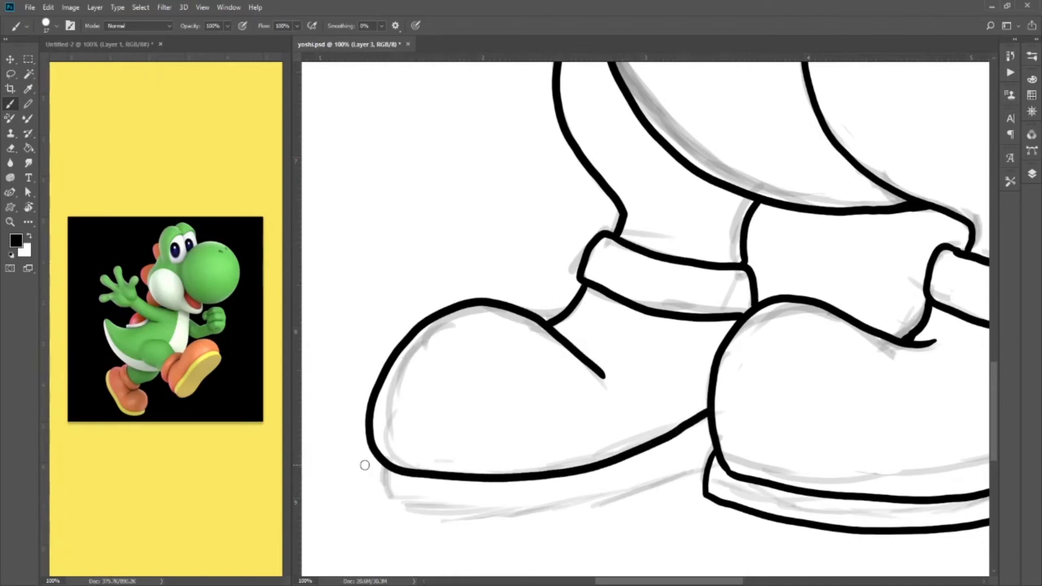
Ink the far boot's sole as a thick band ending behind the near boot, redrawing its lower edge until it is smooth.
mouse_move(388, 459)
mouse_down()
mouse_move(385, 497)
mouse_move(383, 474)
mouse_move(418, 507)
mouse_move(547, 498)
mouse_move(656, 476)
mouse_move(716, 451)
mouse_up()
key(ctrl+z)
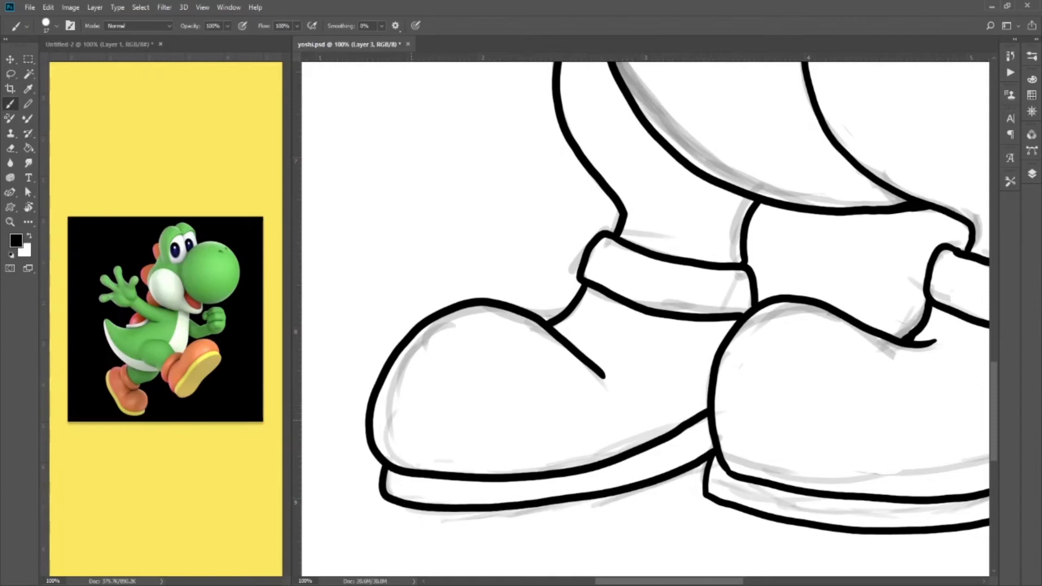
key(ctrl+z)
mouse_move(386, 468)
mouse_down()
mouse_move(393, 496)
mouse_move(439, 509)
mouse_move(517, 508)
mouse_move(707, 463)
mouse_up()
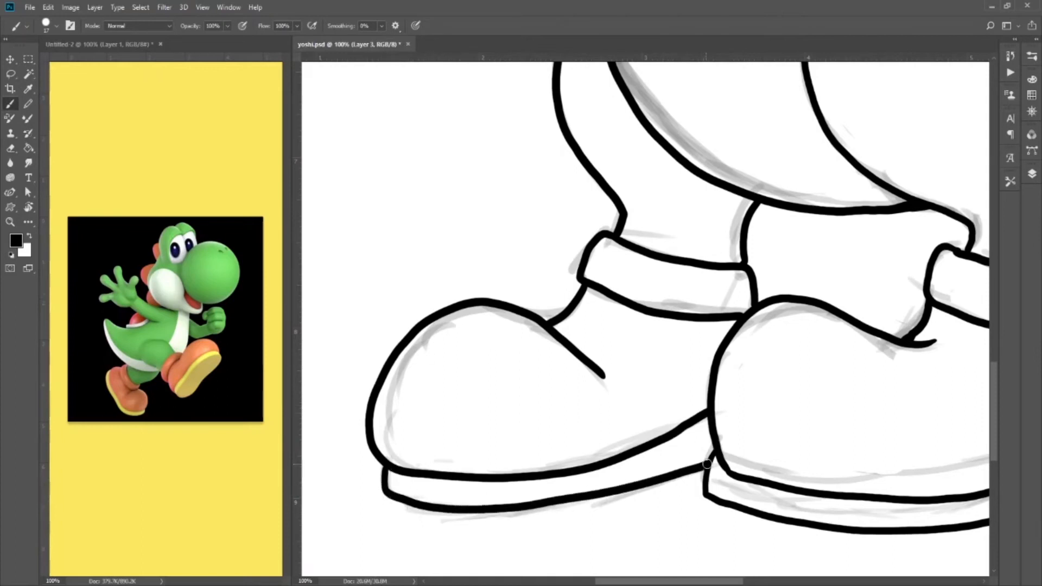
Ink the curved shoulder line beside the chest, from below the neck down to the near forearm.
key(ctrl+minus)
key(ctrl+minus)
key(ctrl+minus)
key(ctrl+minus)
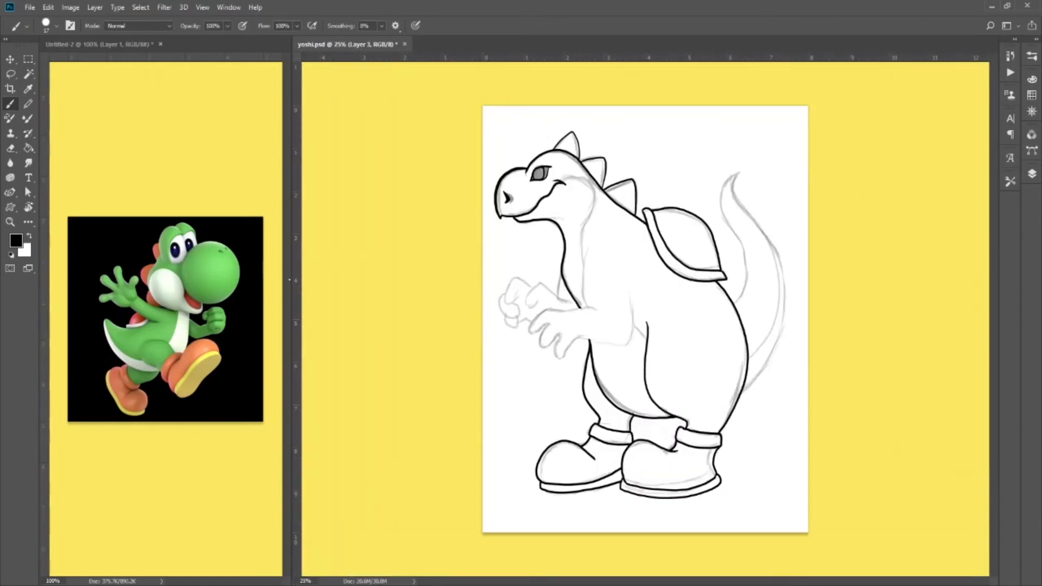
key(z)
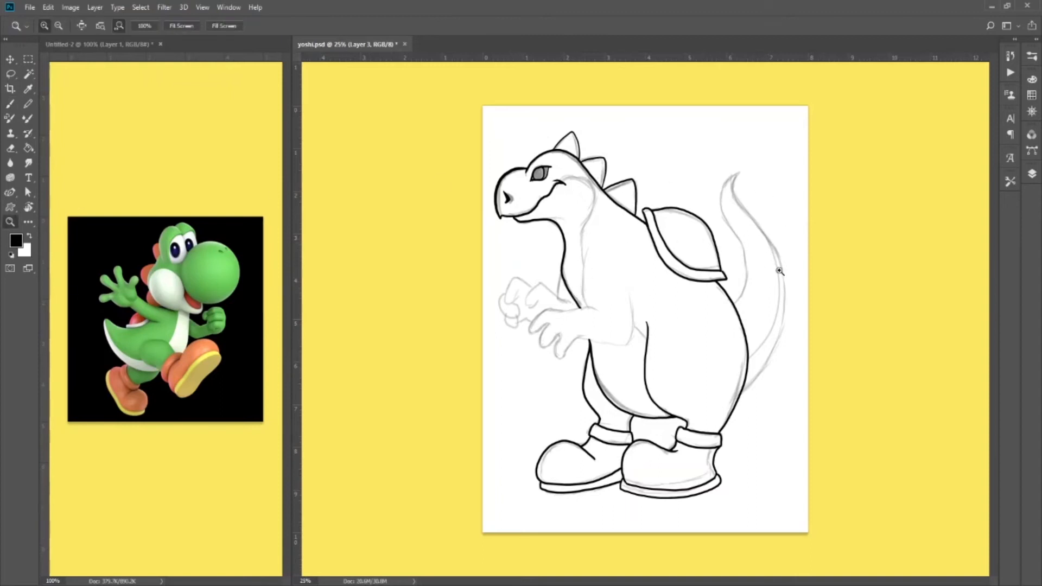
click(606, 258)
click(595, 282)
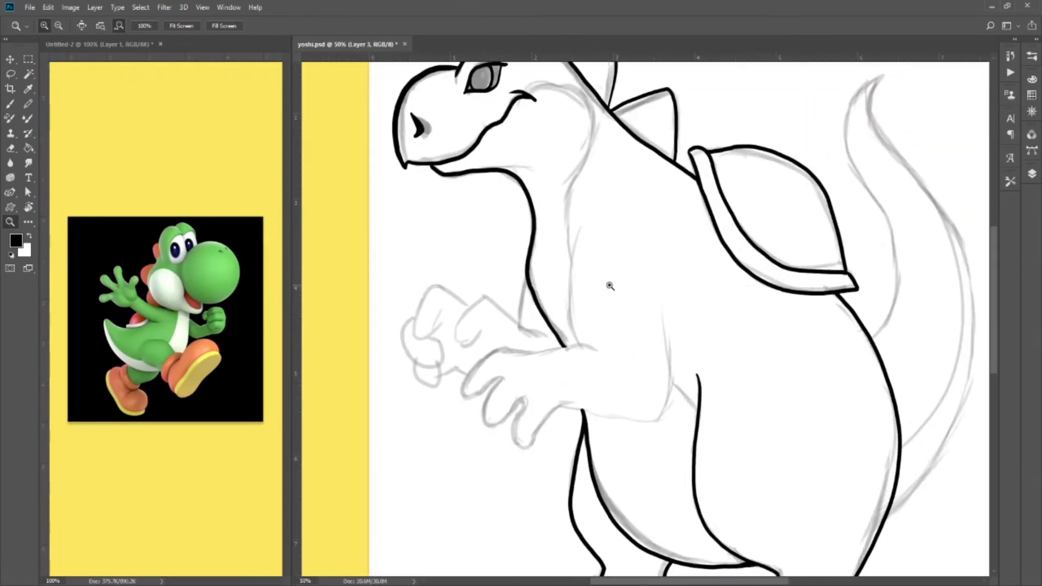
key(b)
mouse_move(584, 219)
mouse_down()
mouse_move(569, 311)
mouse_move(583, 344)
mouse_up()
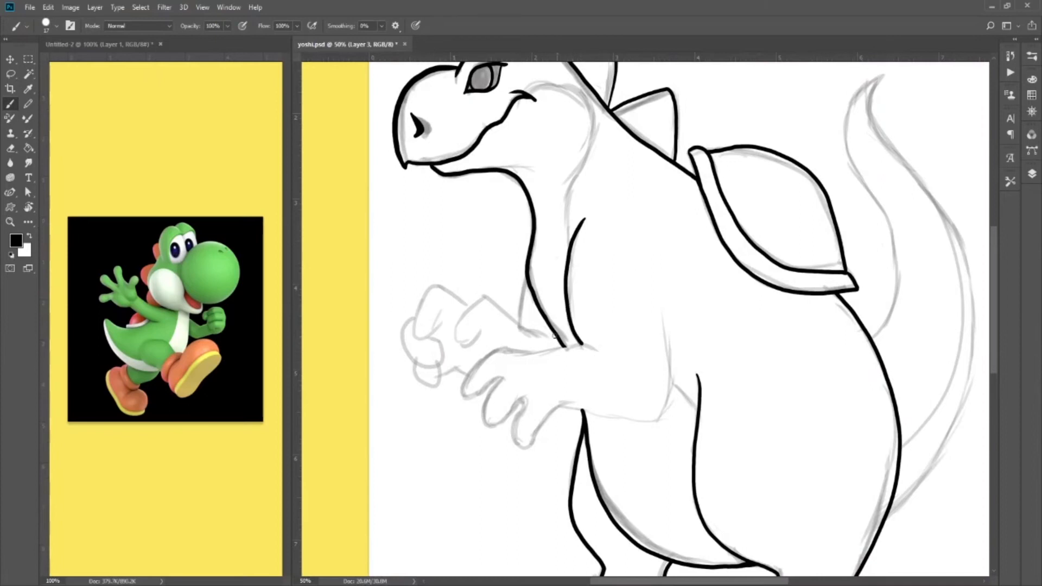
Ink the near forearm's upper edge and the hand's three rounded fingers, erasing and redrawing the last finger.
mouse_move(581, 346)
mouse_down()
mouse_move(497, 348)
mouse_move(465, 376)
mouse_move(461, 396)
mouse_move(470, 399)
mouse_move(496, 381)
mouse_move(484, 406)
mouse_move(490, 428)
mouse_move(524, 399)
mouse_move(514, 437)
mouse_up()
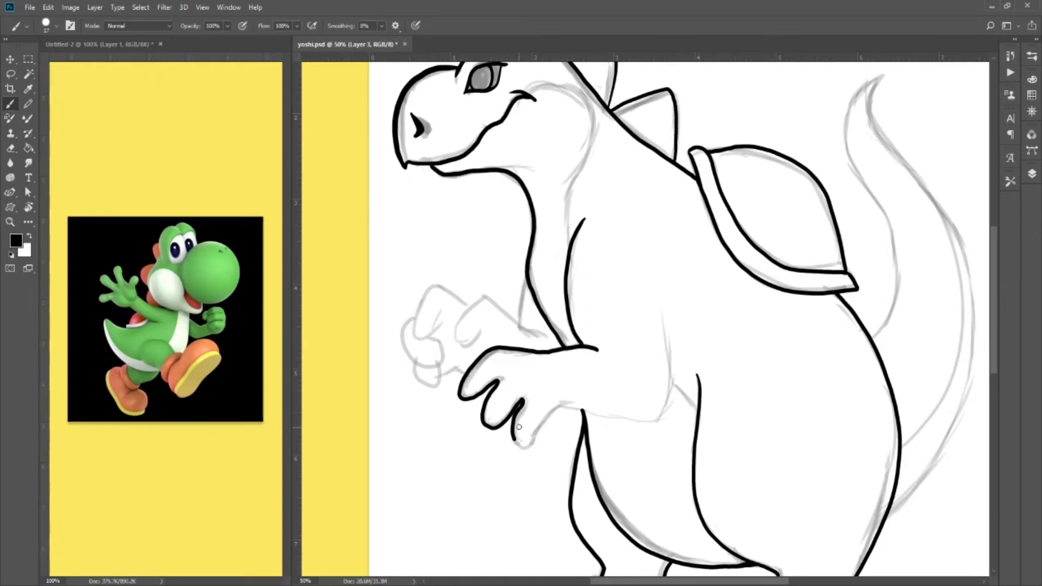
key(e)
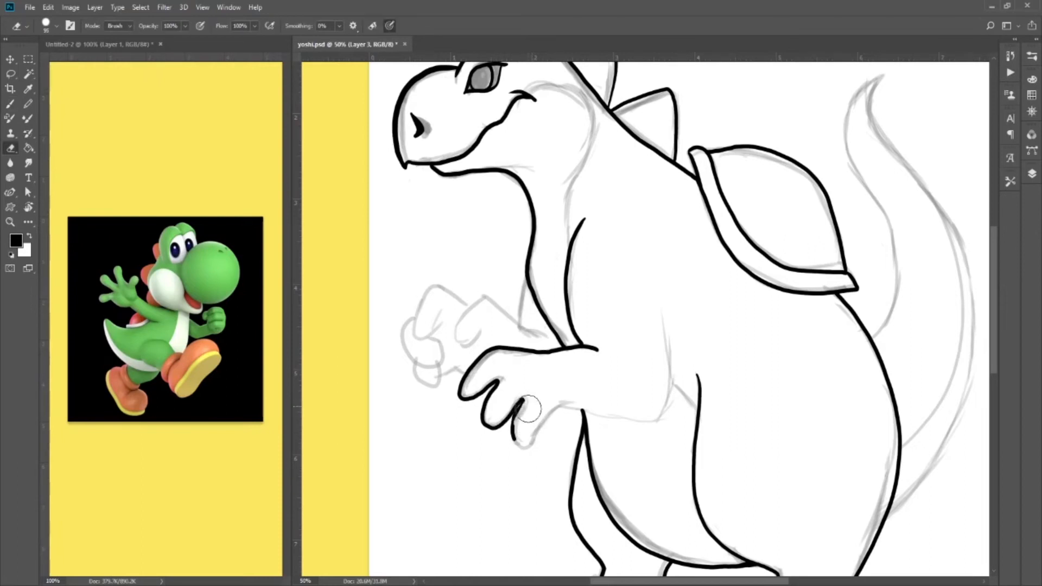
mouse_move(520, 420)
mouse_down()
mouse_move(524, 407)
mouse_move(523, 445)
mouse_up()
key(b)
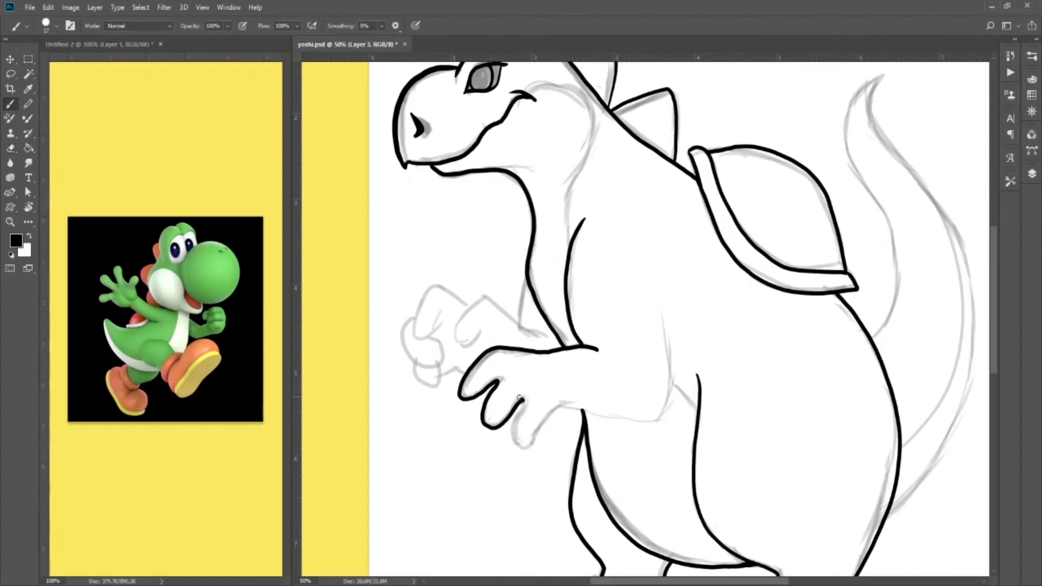
mouse_move(513, 440)
mouse_down()
mouse_move(527, 450)
mouse_move(569, 402)
mouse_up()
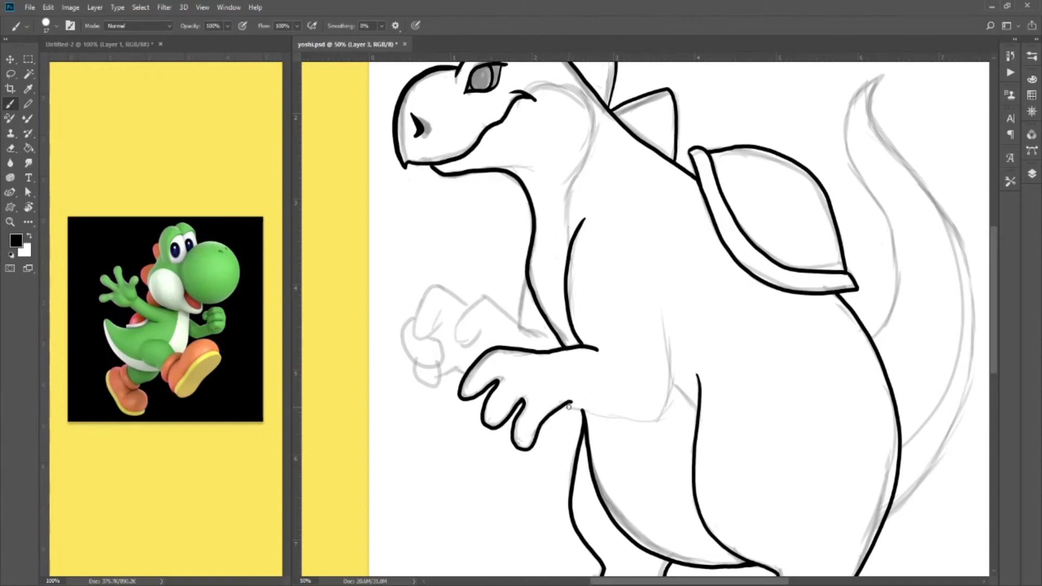
Ink the near forearm's underside, the elbow and the back of the upper arm, plus a short crease behind the elbow.
mouse_move(561, 407)
mouse_down()
mouse_move(655, 420)
mouse_move(664, 402)
mouse_move(629, 255)
mouse_move(628, 279)
mouse_up()
key(e)
key(b)
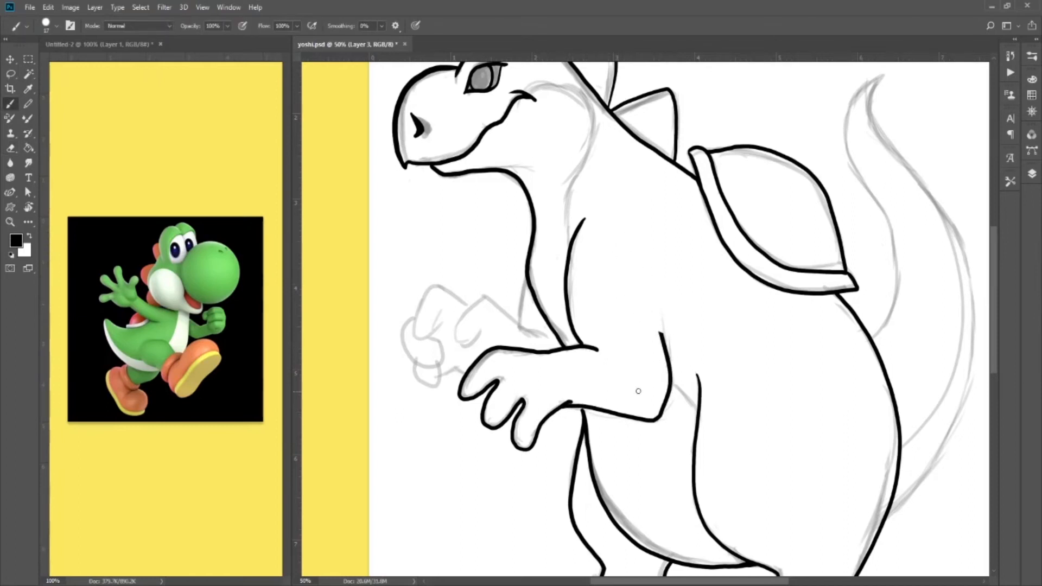
drag(673, 383, 694, 401)
key(ctrl+z)
drag(671, 384, 686, 399)
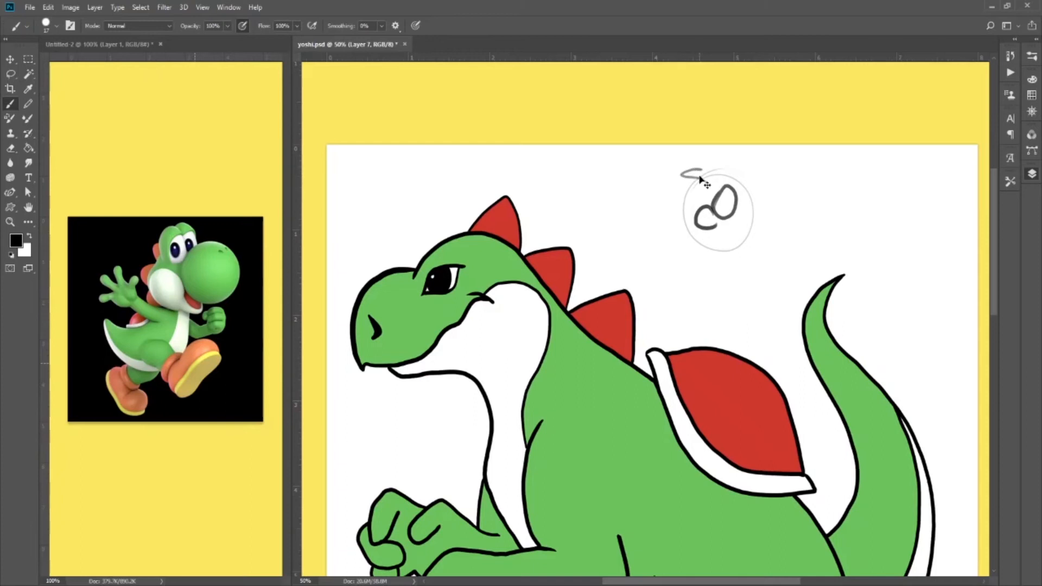
Sketch a Mario cap with an M emblem on the round head guide above the shell, undoing stray strokes.
mouse_move(711, 169)
mouse_down()
mouse_move(685, 176)
mouse_move(740, 193)
mouse_move(739, 179)
mouse_move(718, 170)
mouse_move(683, 173)
mouse_move(713, 156)
mouse_move(731, 159)
mouse_move(701, 156)
mouse_move(715, 147)
mouse_move(753, 160)
mouse_move(751, 186)
mouse_move(714, 155)
mouse_move(728, 173)
mouse_up()
key(ctrl+z)
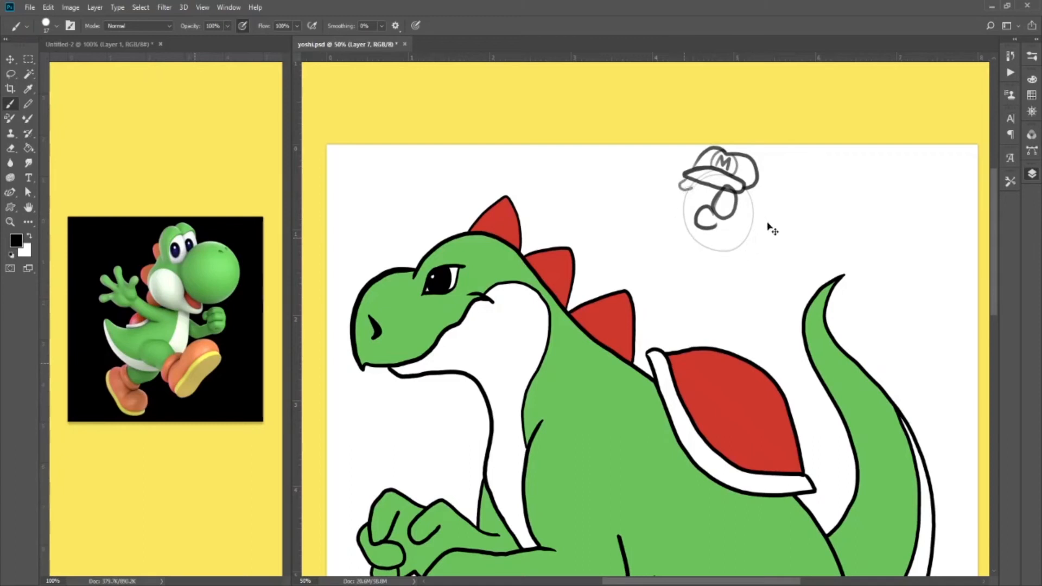
key(ctrl+z)
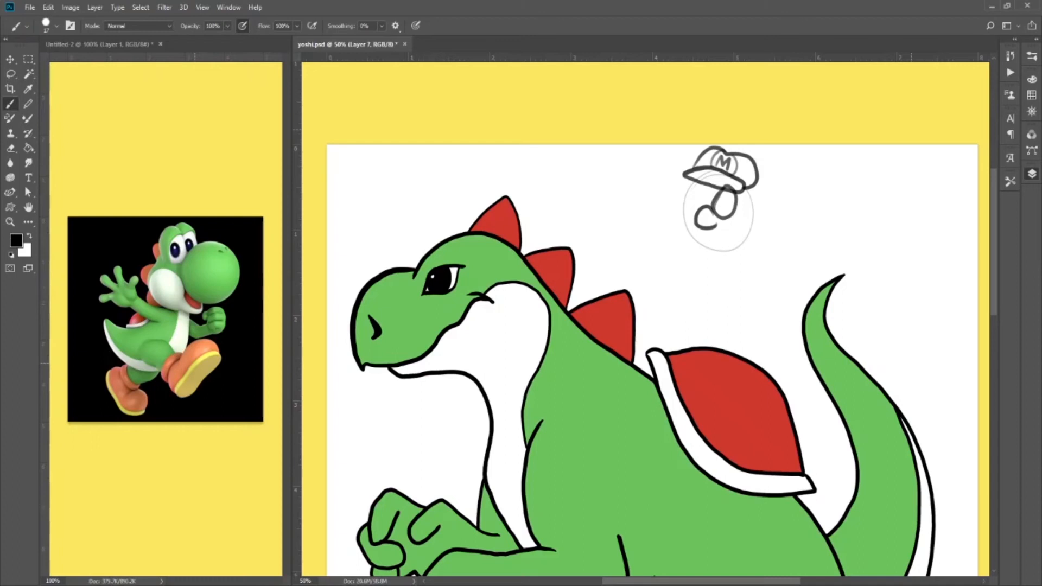
Clean up the eye area below the cap's brim and sketch Mario's two dark-pupiled eyes and a moustache under the nose.
key(e)
drag(723, 189, 738, 187)
key(b)
drag(725, 209, 722, 202)
mouse_move(687, 222)
mouse_down()
mouse_move(677, 229)
mouse_move(717, 245)
mouse_up()
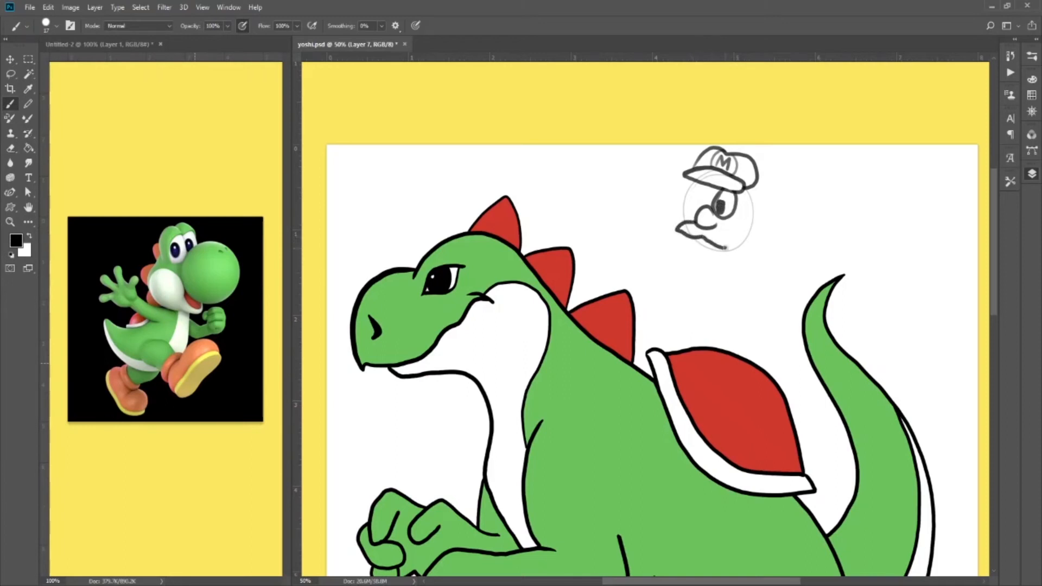
mouse_move(699, 188)
mouse_down()
mouse_move(698, 211)
mouse_move(722, 208)
mouse_up()
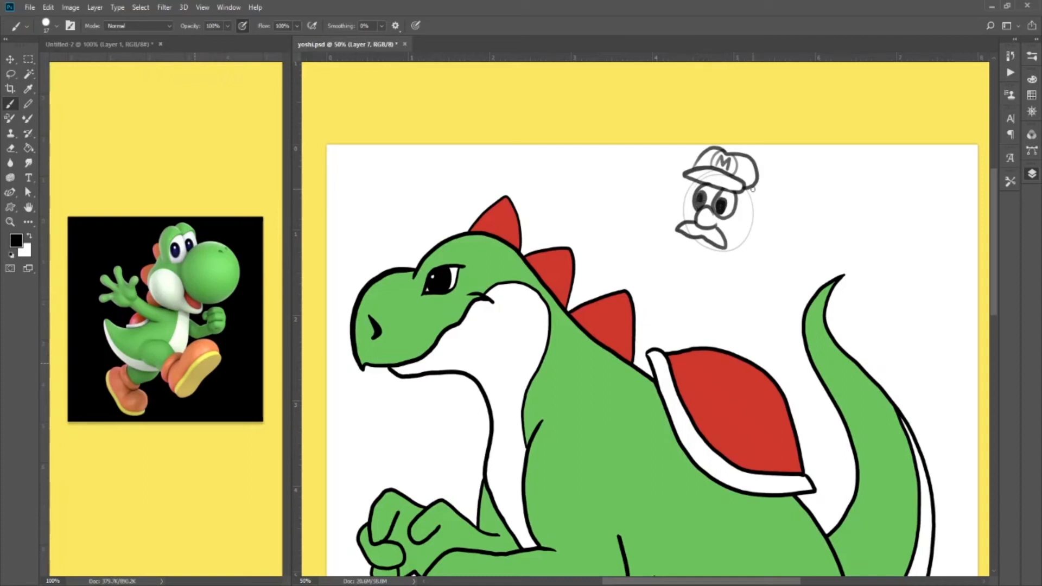
Sketch Mario's hair behind the ear area and the front contour of his face, replacing the bulging front hair lock.
mouse_move(739, 192)
mouse_down()
mouse_move(745, 215)
mouse_move(765, 196)
mouse_move(755, 183)
mouse_up()
drag(681, 179, 687, 192)
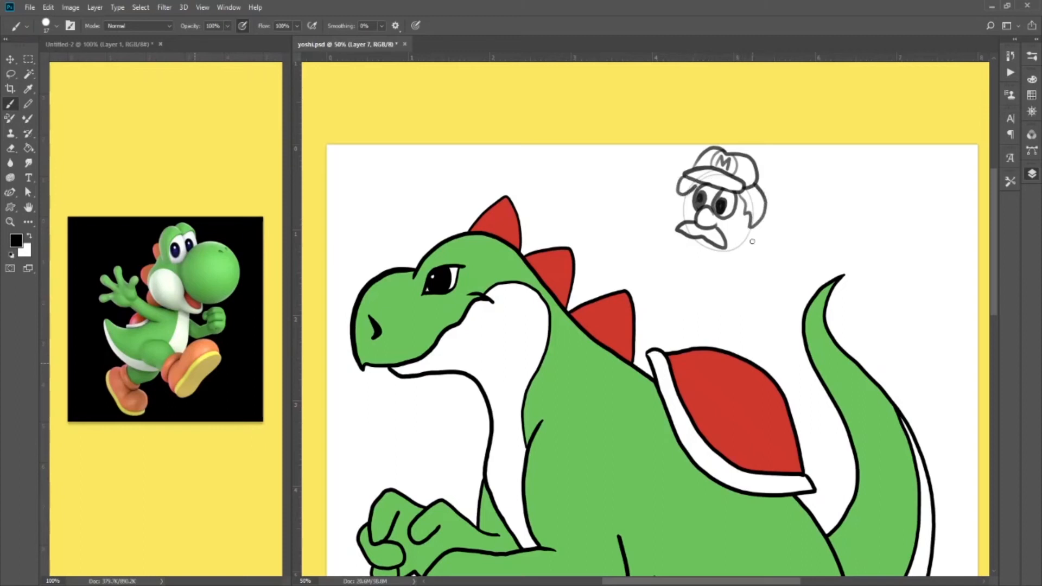
drag(686, 180, 678, 228)
key(ctrl+z)
drag(695, 186, 680, 220)
Shade Mario's hair on both sides of the head and his moustache in grey.
mouse_move(742, 191)
mouse_down()
mouse_move(752, 210)
mouse_move(757, 184)
mouse_move(759, 223)
mouse_move(762, 194)
mouse_up()
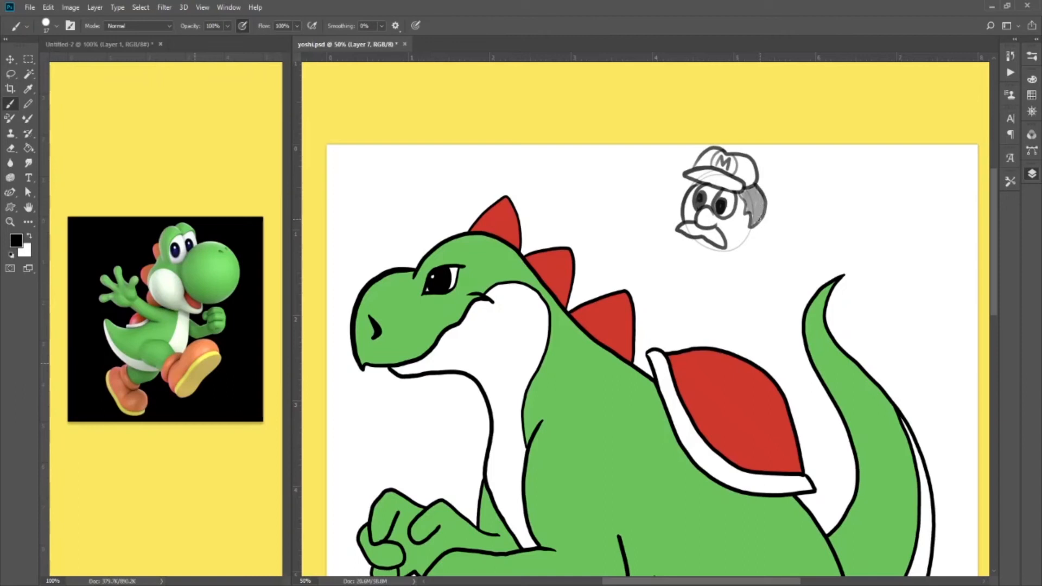
mouse_move(685, 225)
mouse_down()
mouse_move(694, 237)
mouse_move(721, 244)
mouse_move(723, 235)
mouse_up()
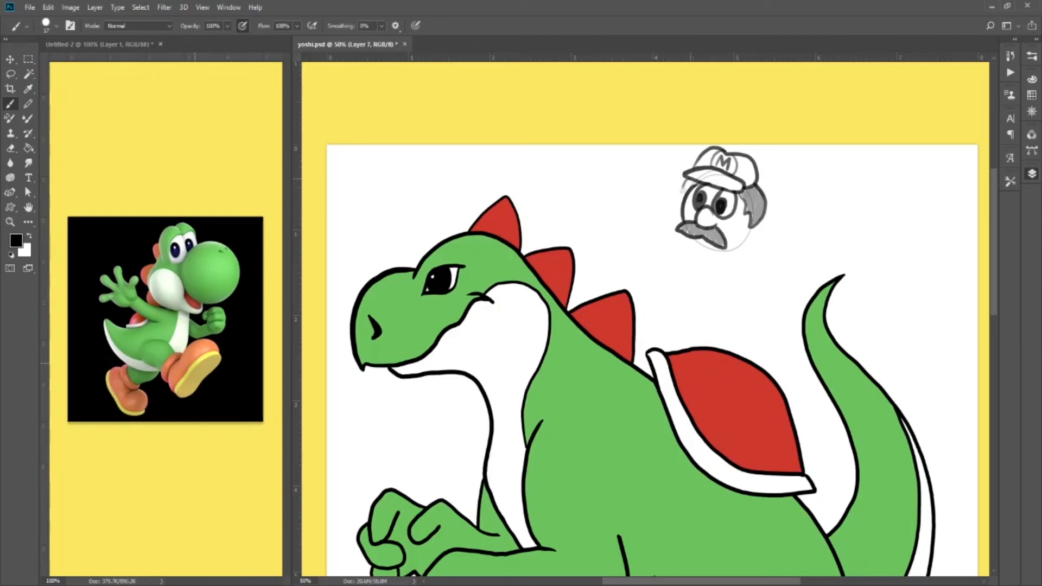
drag(690, 190, 696, 183)
Sketch Mario's jaw, chin and short neck, and erase the leftover guide lines on the cap and neck.
mouse_move(752, 229)
mouse_down()
mouse_move(733, 246)
mouse_move(745, 243)
mouse_move(743, 257)
mouse_move(695, 240)
mouse_move(722, 262)
mouse_up()
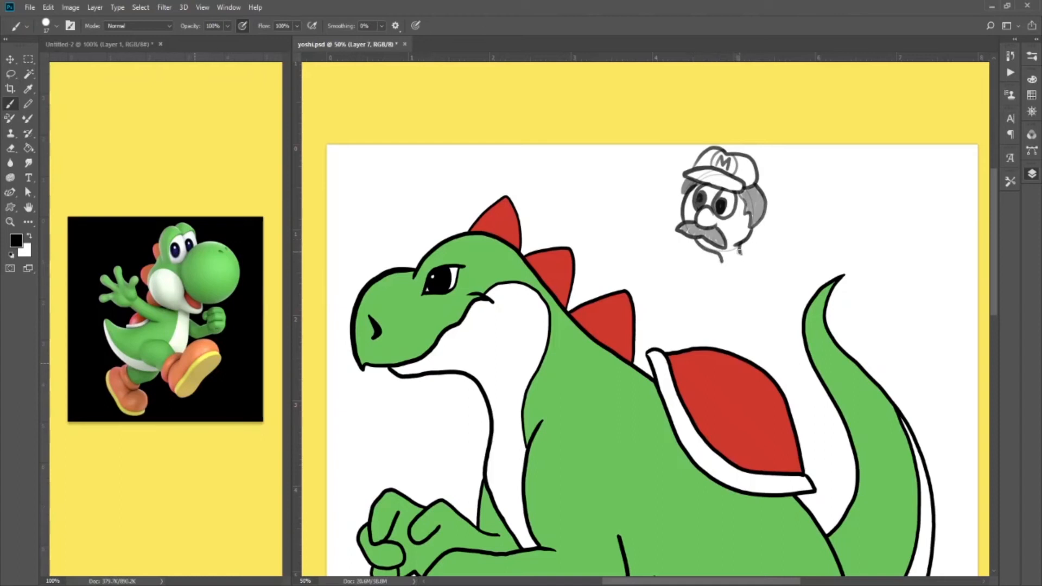
drag(724, 262, 732, 256)
key(e)
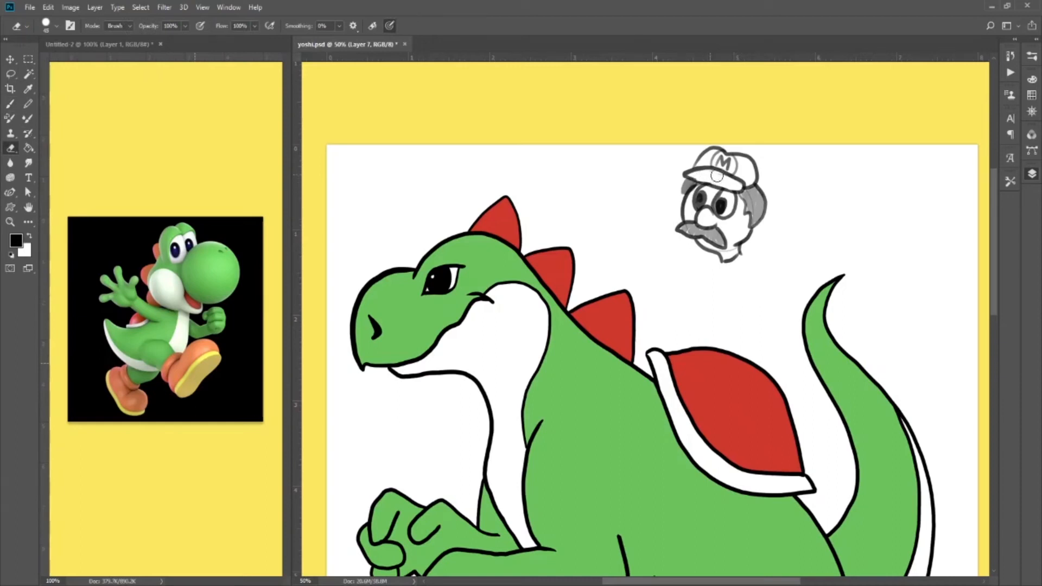
key(b)
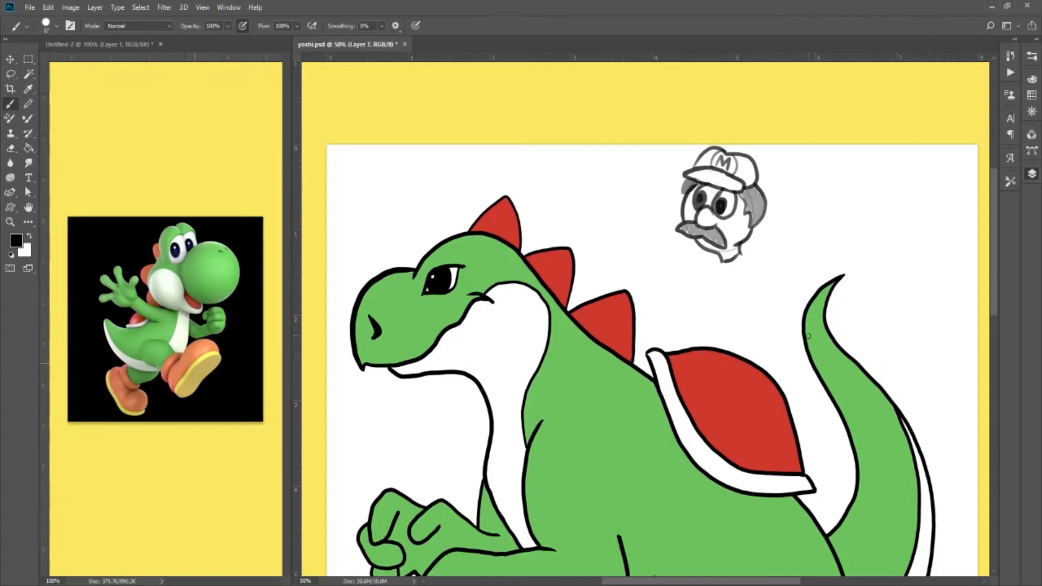
key(e)
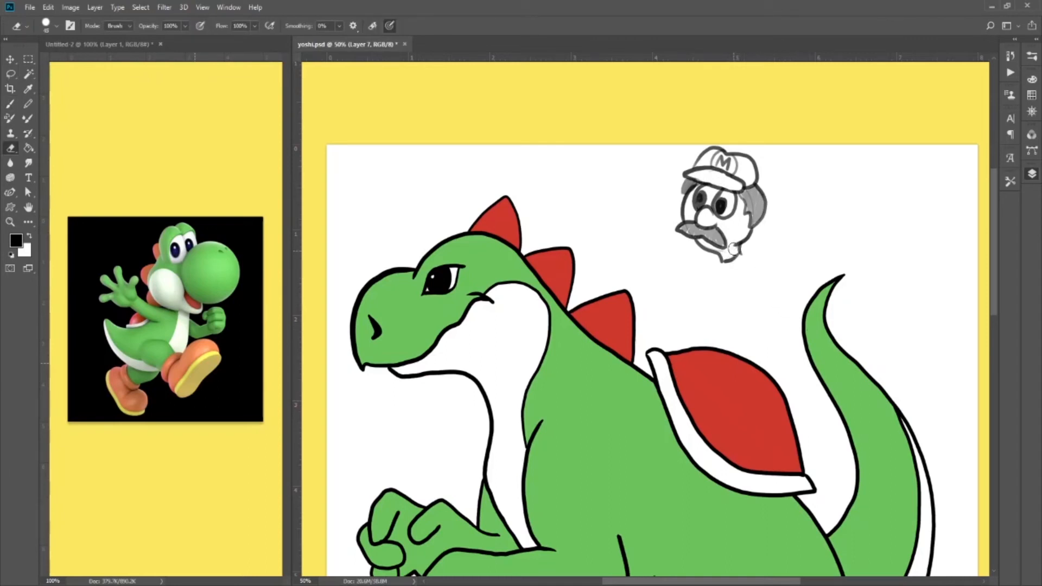
key(b)
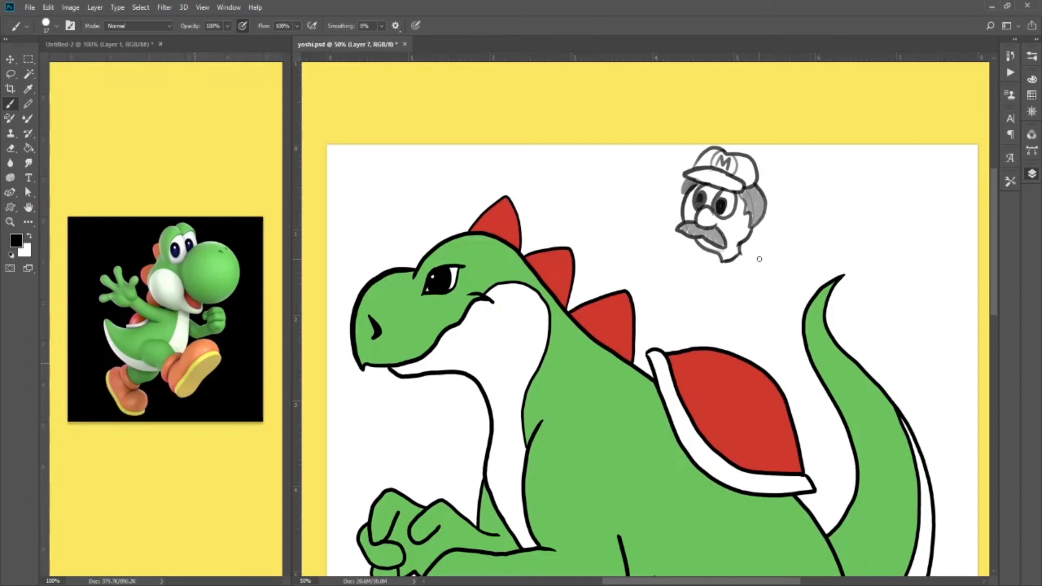
Sketch Mario's shoulders and the two overall straps, each ending in a round button.
drag(739, 251, 752, 269)
key(ctrl+z)
mouse_move(742, 252)
mouse_down()
mouse_move(758, 267)
mouse_move(709, 264)
mouse_move(698, 283)
mouse_up()
mouse_move(758, 265)
mouse_down()
mouse_move(746, 302)
mouse_move(752, 292)
mouse_up()
mouse_move(703, 257)
mouse_down()
mouse_move(690, 277)
mouse_move(697, 287)
mouse_move(690, 278)
mouse_up()
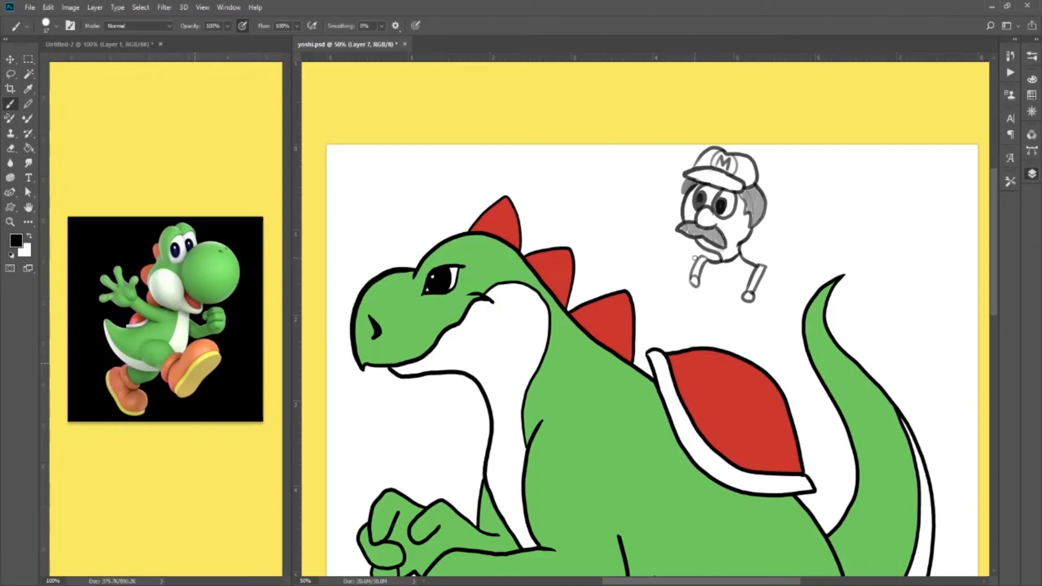
Sketch Mario's forward sleeve, the overalls' bib edge and both torso sides, redrawing the back to curve out at the hip.
mouse_move(693, 258)
mouse_down()
mouse_move(649, 278)
mouse_move(655, 296)
mouse_move(741, 298)
mouse_move(687, 322)
mouse_up()
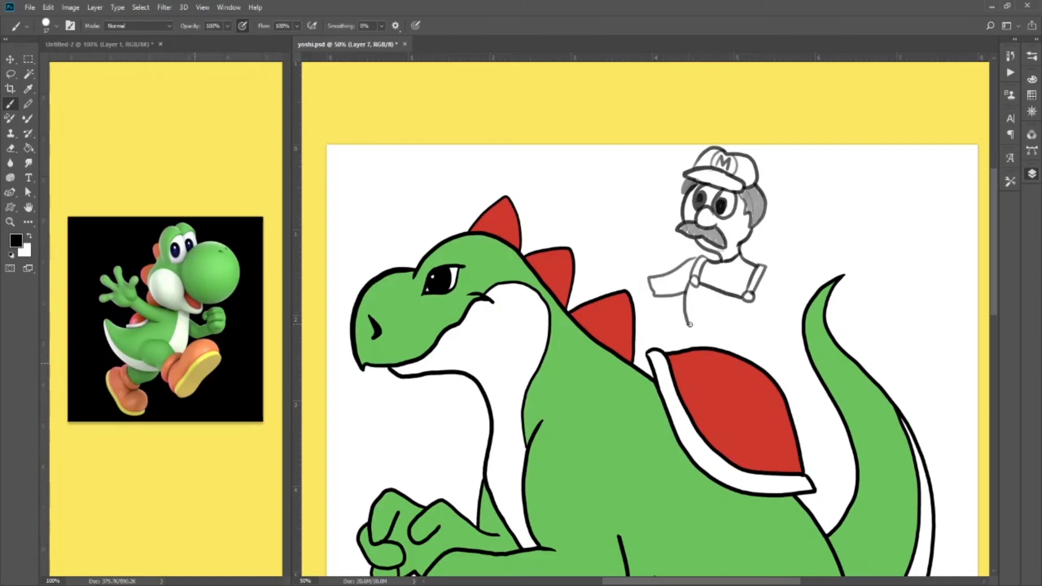
drag(752, 300, 754, 342)
key(e)
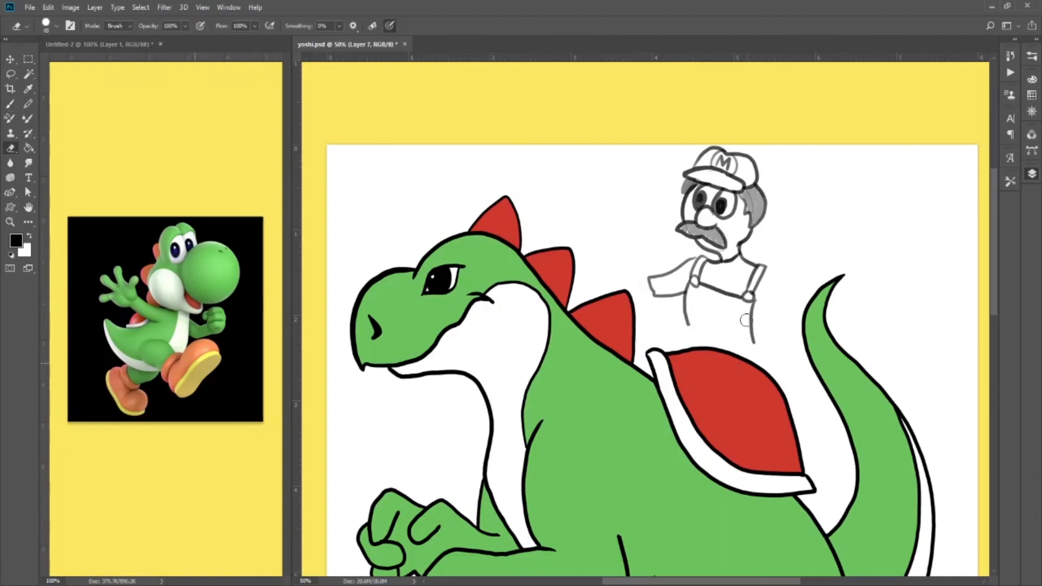
key(ctrl+z)
key(v)
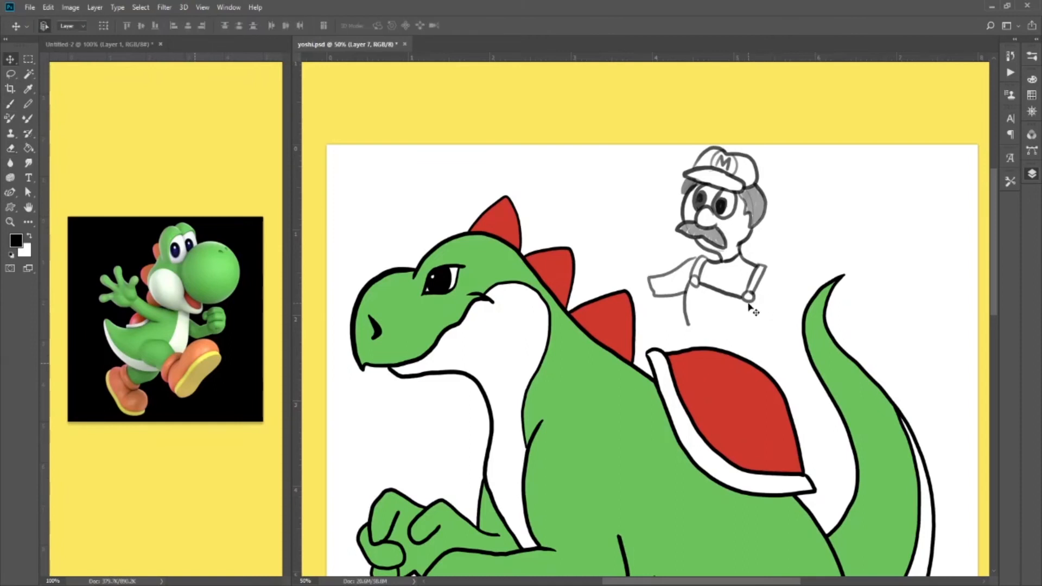
key(b)
drag(749, 297, 768, 360)
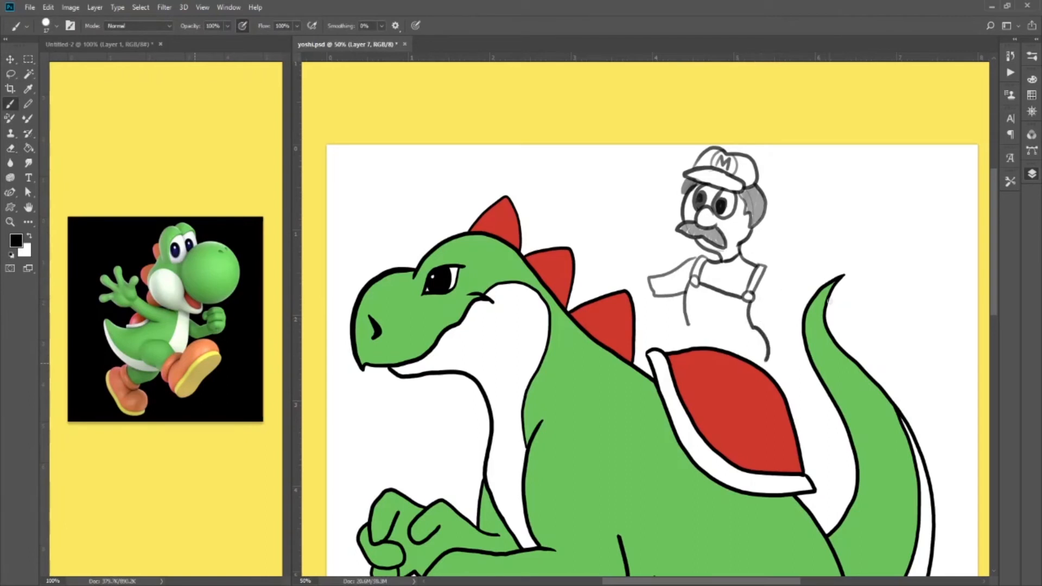
Sketch Mario's rear arm stretched out behind him, ending in a cuffed glove with spread fingers.
mouse_move(767, 266)
mouse_down()
mouse_move(818, 242)
mouse_move(824, 262)
mouse_move(759, 294)
mouse_up()
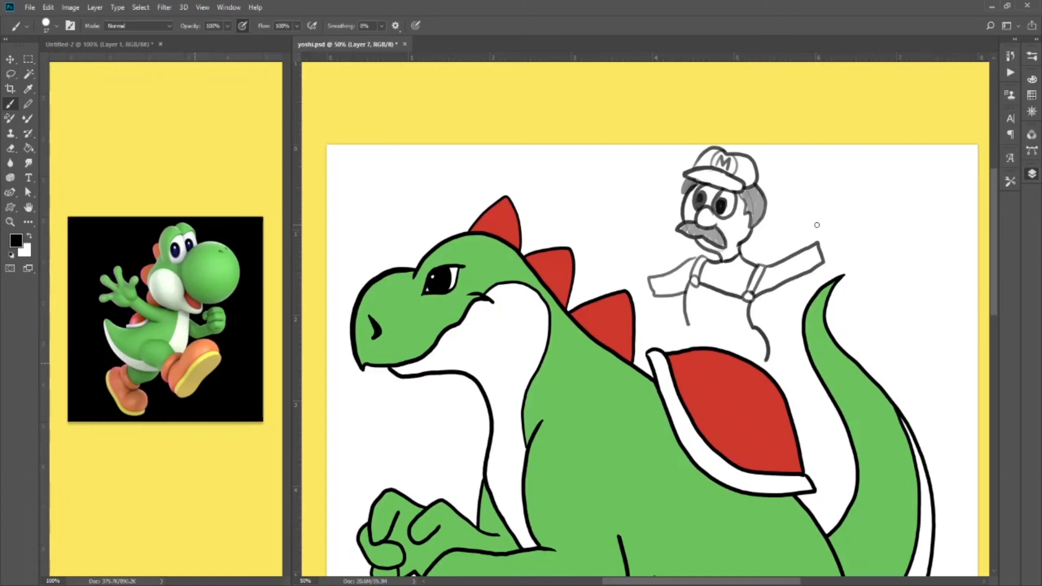
mouse_move(822, 240)
mouse_down()
mouse_move(832, 261)
mouse_move(824, 224)
mouse_move(833, 216)
mouse_move(839, 243)
mouse_move(845, 218)
mouse_move(845, 237)
mouse_move(858, 227)
mouse_move(841, 259)
mouse_up()
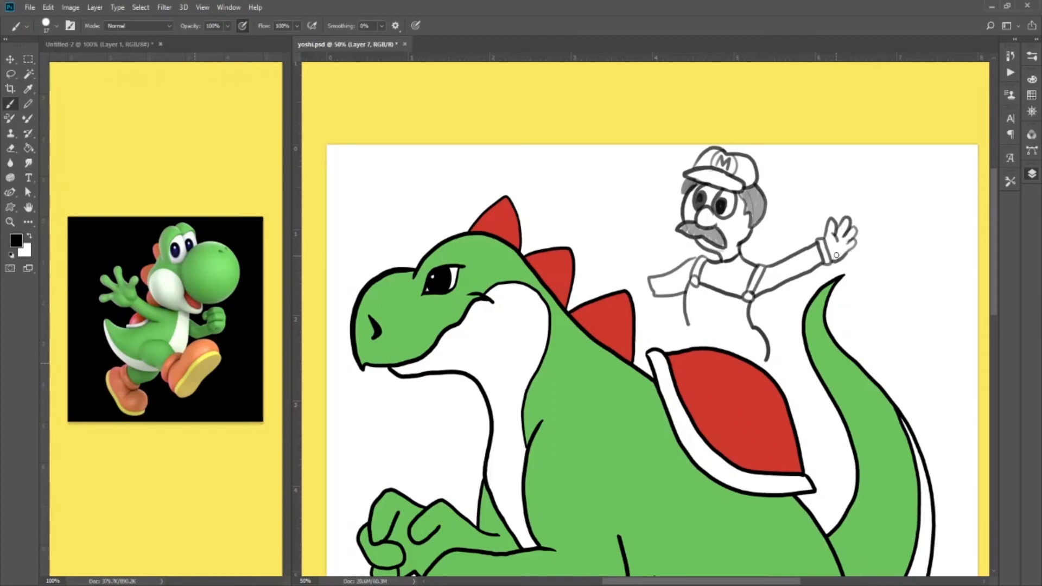
Try to sketch a cuff and a pointing gloved hand at the end of Mario's forward sleeve.
mouse_move(648, 275)
mouse_down()
mouse_move(653, 296)
mouse_move(627, 270)
mouse_move(631, 282)
mouse_move(616, 275)
mouse_move(613, 291)
mouse_up()
key(ctrl+z)
key(ctrl+z)
key(ctrl+z)
drag(641, 276, 619, 282)
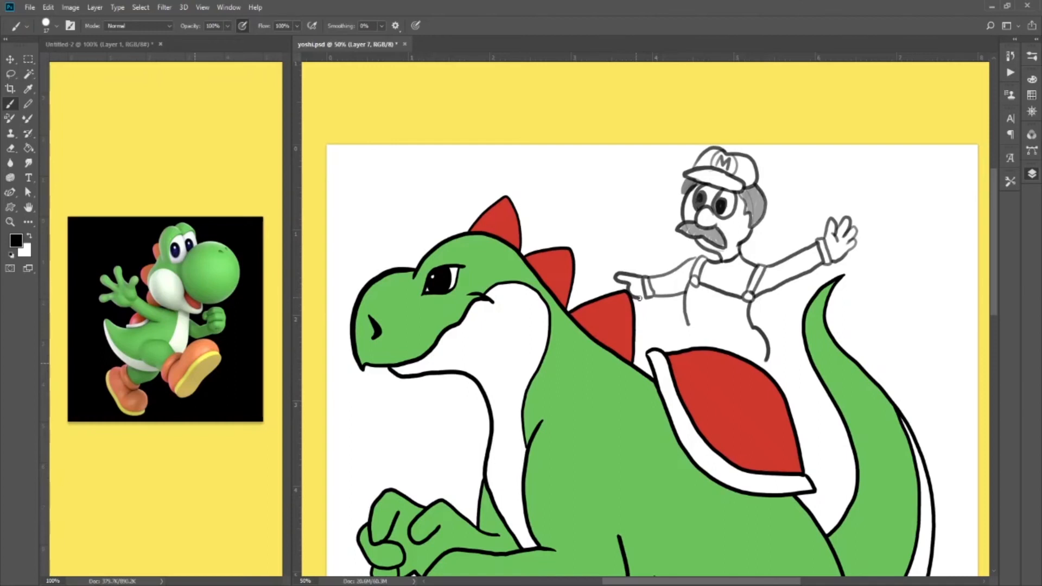
key(ctrl+z)
key(ctrl+z)
mouse_move(642, 277)
mouse_down()
mouse_move(614, 277)
mouse_move(642, 298)
mouse_up()
key(ctrl+z)
key(ctrl+z)
key(ctrl+z)
Erase Mario's forward sleeve and redraw the arm raised beside his head, ending in a cuffed glove with spread fingers.
key(e)
mouse_move(649, 279)
mouse_down()
mouse_move(662, 302)
mouse_move(679, 294)
mouse_move(692, 258)
mouse_move(673, 267)
mouse_up()
key(b)
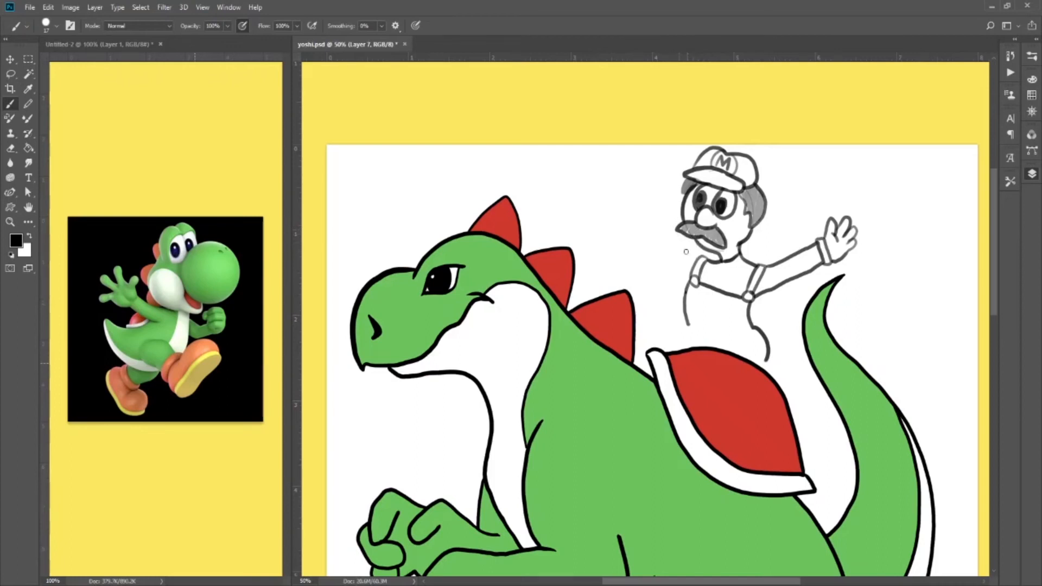
mouse_move(699, 256)
mouse_down()
mouse_move(660, 202)
mouse_move(645, 213)
mouse_move(659, 243)
mouse_up()
drag(672, 265, 686, 282)
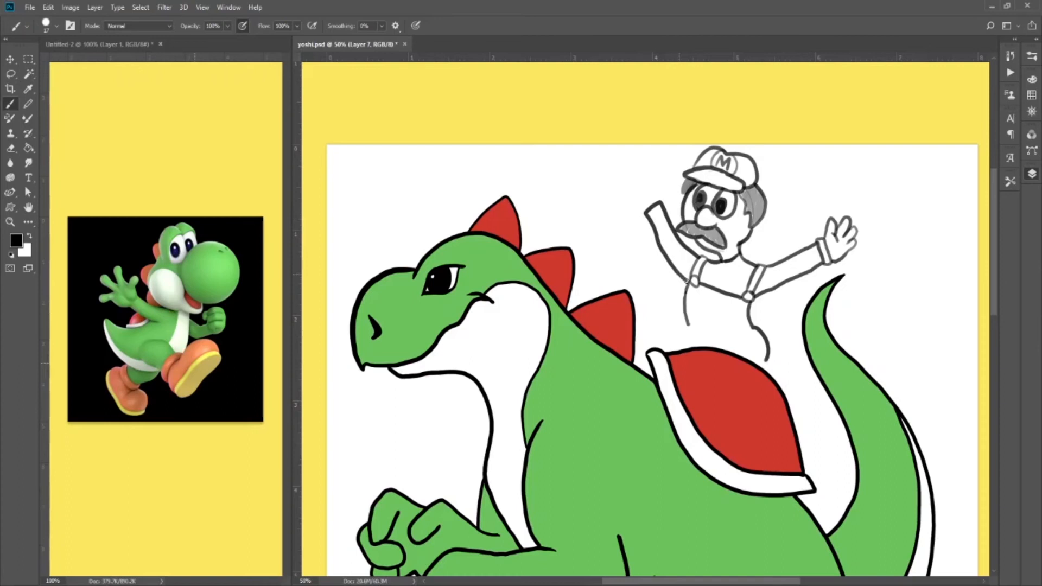
mouse_move(648, 216)
mouse_down()
mouse_move(662, 211)
mouse_move(659, 184)
mouse_move(636, 166)
mouse_move(642, 188)
mouse_move(620, 176)
mouse_move(634, 195)
mouse_move(619, 192)
mouse_move(618, 203)
mouse_move(647, 217)
mouse_up()
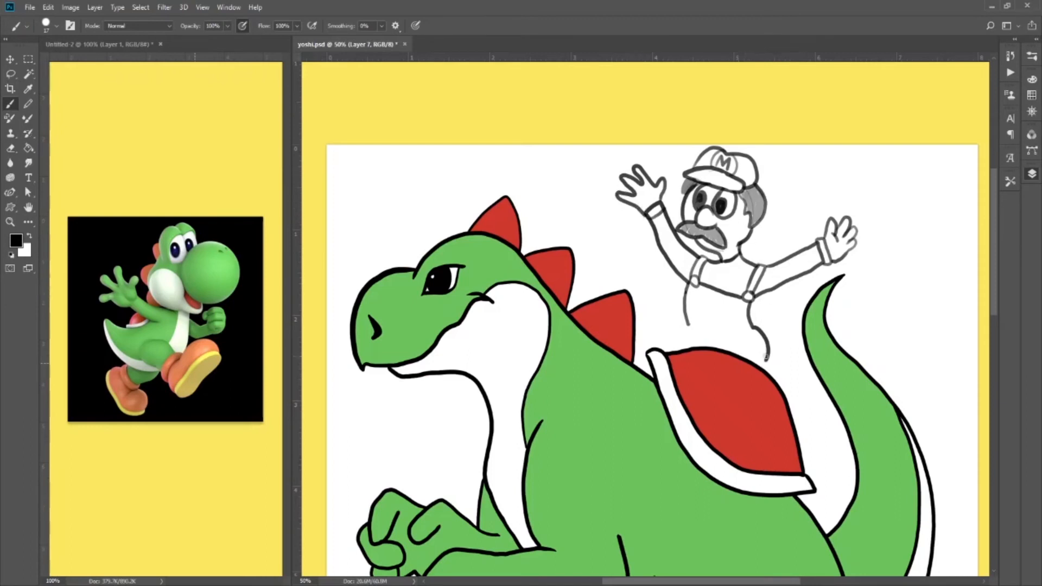
Extend the back of Mario's overalls in a curve down onto the shell saddle, clearing the trial front line.
drag(767, 359, 735, 391)
drag(687, 323, 705, 365)
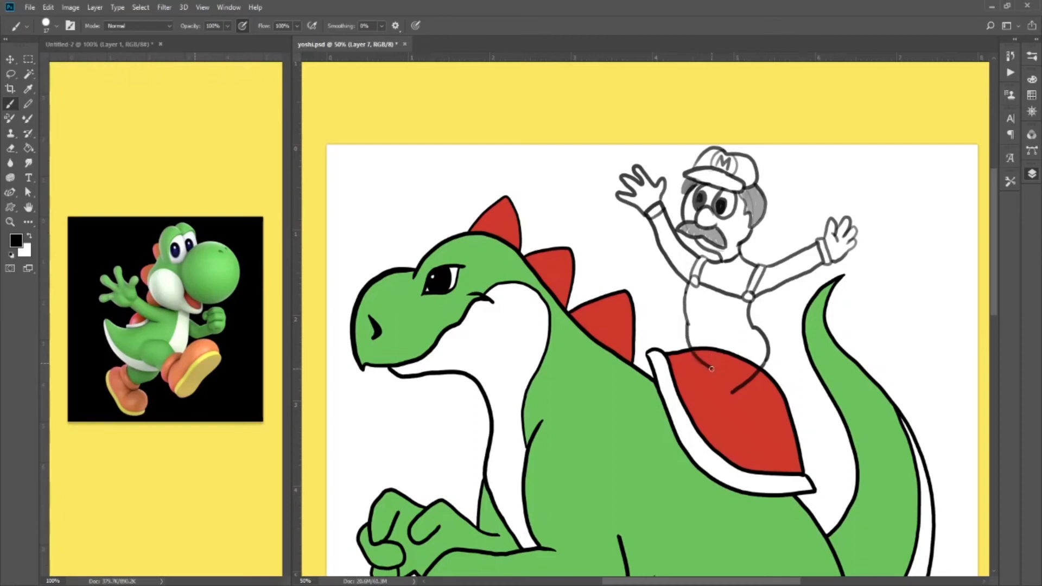
drag(710, 370, 705, 381)
key(ctrl+z)
key(ctrl+z)
key(e)
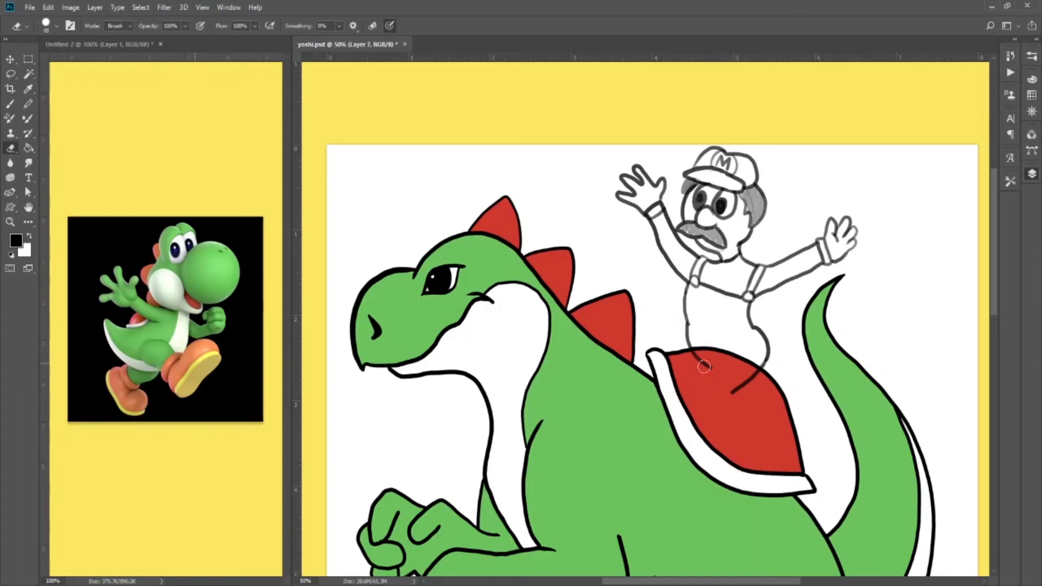
mouse_move(692, 356)
mouse_down()
mouse_move(684, 326)
mouse_move(706, 354)
mouse_up()
key(b)
mouse_move(686, 319)
mouse_down()
mouse_move(679, 334)
mouse_move(700, 369)
mouse_up()
key(ctrl+z)
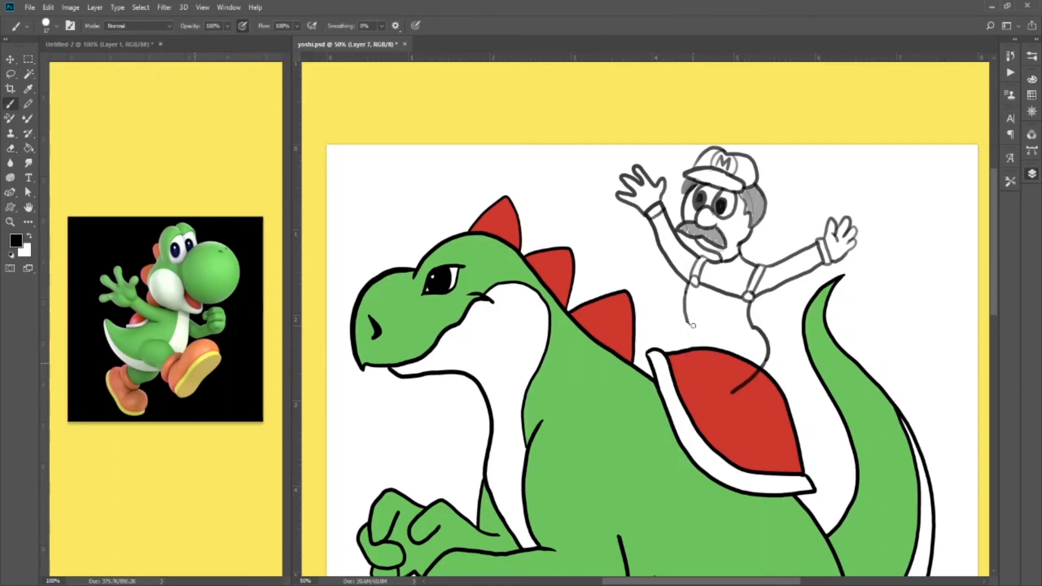
Sketch Mario's belly line, a rough near leg bent over the shell and the far thigh in front of his torso.
mouse_move(689, 330)
mouse_down()
mouse_move(718, 366)
mouse_move(733, 367)
mouse_move(699, 388)
mouse_move(722, 429)
mouse_move(752, 419)
mouse_move(745, 399)
mouse_up()
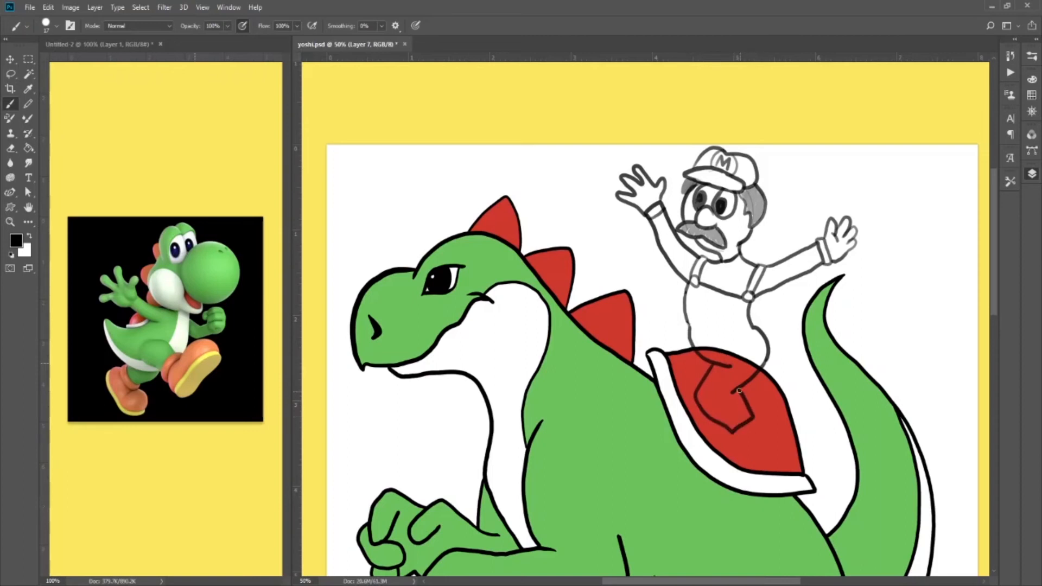
drag(691, 328, 665, 347)
mouse_move(693, 341)
mouse_down()
mouse_move(690, 327)
mouse_move(663, 352)
mouse_up()
Erase the rough near leg and redraw it bent over the shell, ending in a rolled trouser cuff.
key(e)
drag(763, 401, 731, 426)
mouse_move(696, 386)
mouse_down()
mouse_move(715, 426)
mouse_move(726, 421)
mouse_move(703, 384)
mouse_move(723, 358)
mouse_up()
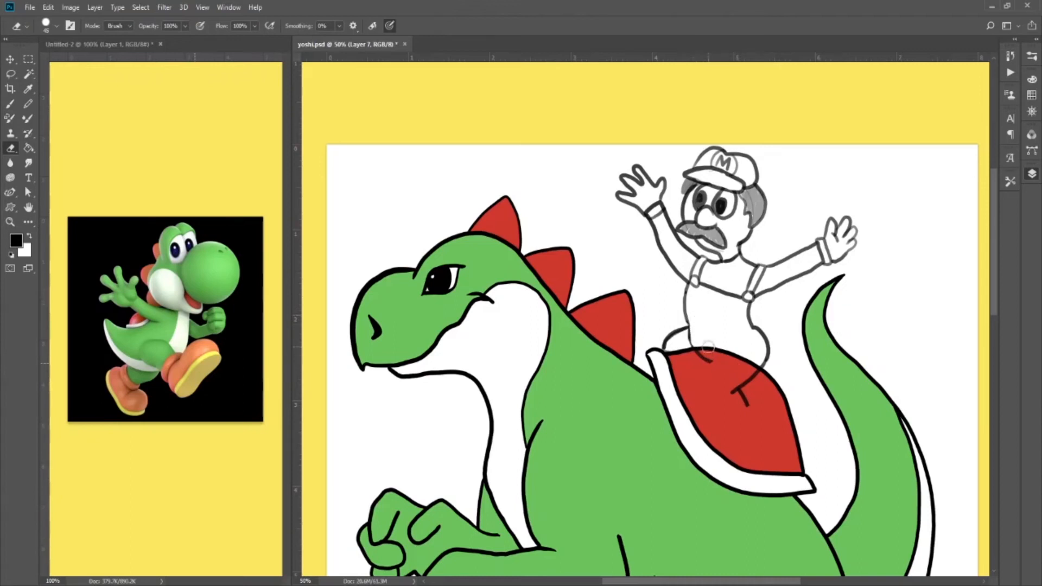
key(b)
mouse_move(707, 361)
mouse_down()
mouse_move(707, 399)
mouse_move(724, 418)
mouse_move(741, 415)
mouse_move(722, 429)
mouse_move(747, 427)
mouse_up()
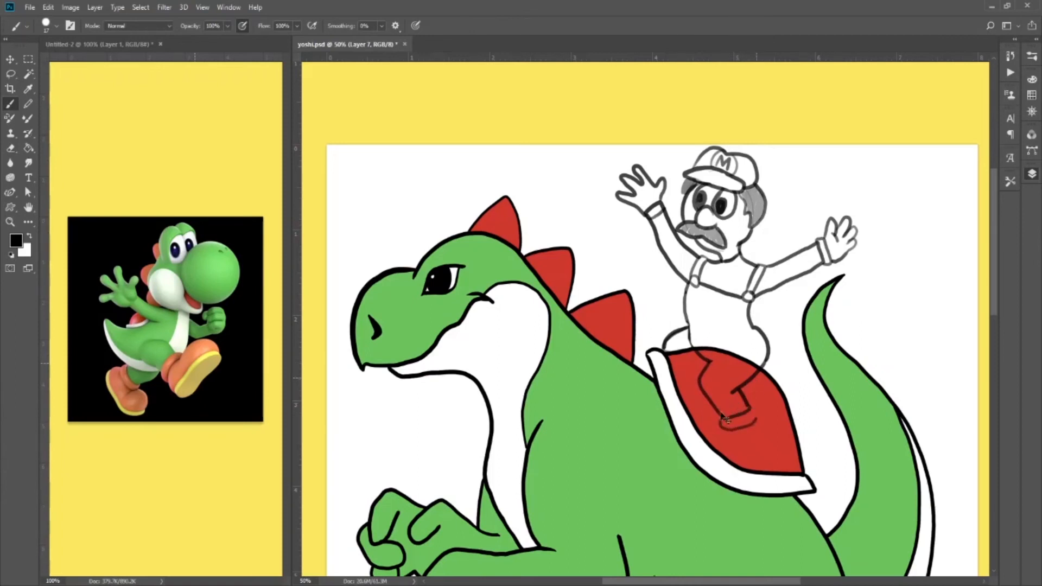
key(ctrl+z)
mouse_move(723, 419)
mouse_down()
mouse_move(728, 430)
mouse_move(759, 416)
mouse_up()
Try several shoe shapes below the trouser cuff of Mario's near leg.
mouse_move(727, 439)
mouse_down()
mouse_move(706, 459)
mouse_move(714, 477)
mouse_move(733, 474)
mouse_up()
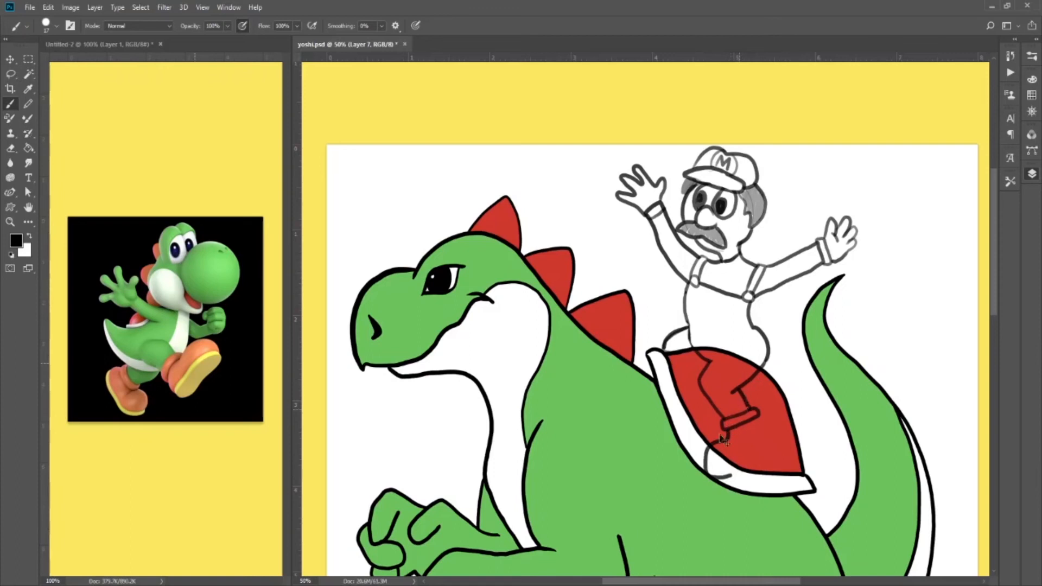
key(ctrl+z)
mouse_move(729, 431)
mouse_down()
mouse_move(722, 470)
mouse_move(744, 486)
mouse_move(771, 434)
mouse_move(765, 412)
mouse_up()
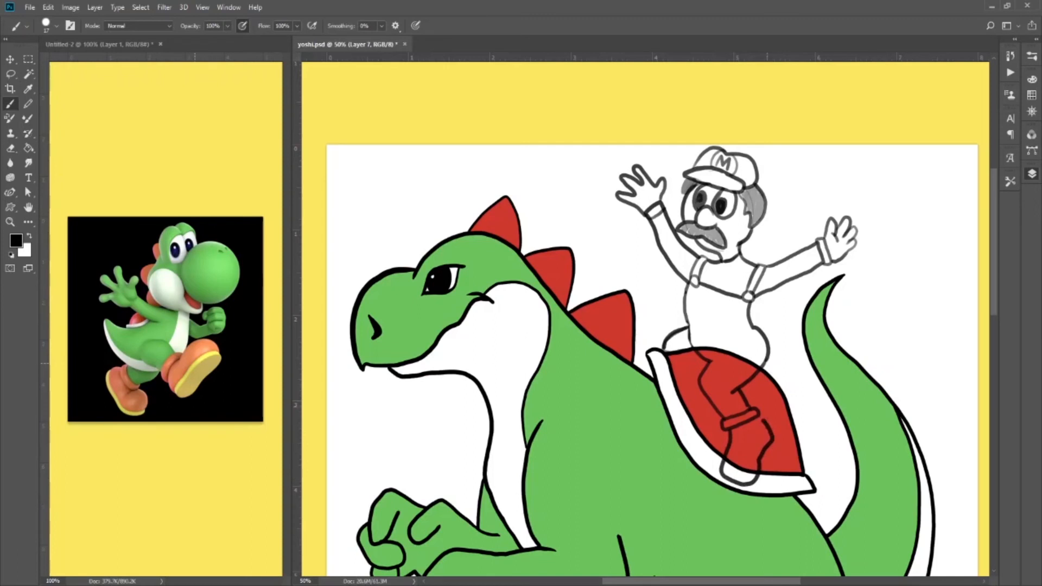
key(ctrl+z)
key(ctrl+z)
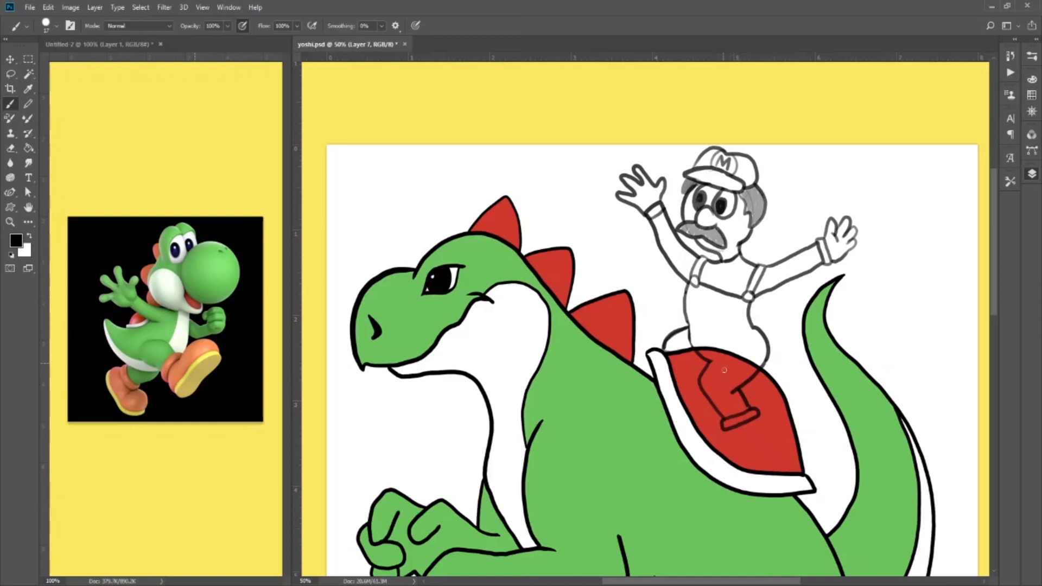
mouse_move(728, 432)
mouse_down()
mouse_move(707, 453)
mouse_move(710, 472)
mouse_move(751, 466)
mouse_up()
key(ctrl+z)
mouse_move(725, 440)
mouse_down()
mouse_move(715, 472)
mouse_move(726, 473)
mouse_move(773, 450)
mouse_move(755, 420)
mouse_up()
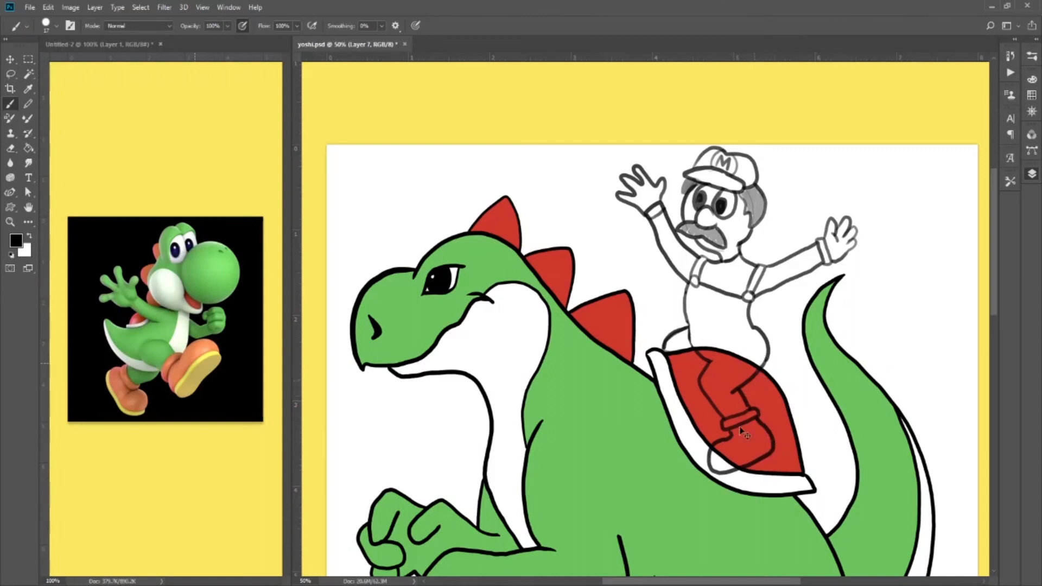
key(ctrl+z)
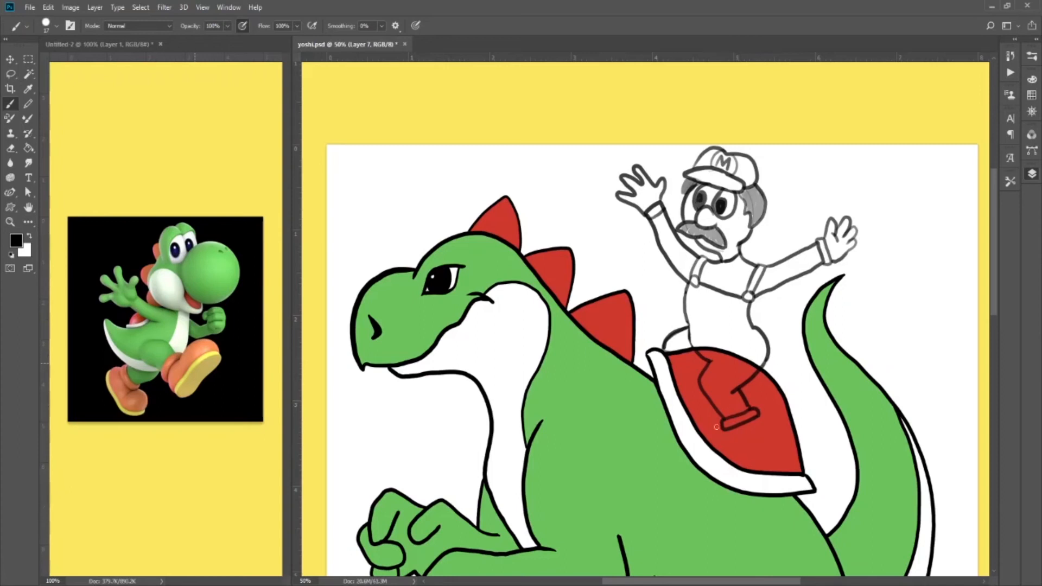
Sketch Mario's shoe below the cuff, overlapping the shell's white rim, and redraw the overalls' front line down to the near leg.
drag(729, 432, 730, 438)
mouse_move(728, 429)
mouse_down()
mouse_move(718, 464)
mouse_move(738, 480)
mouse_move(766, 445)
mouse_move(757, 419)
mouse_up()
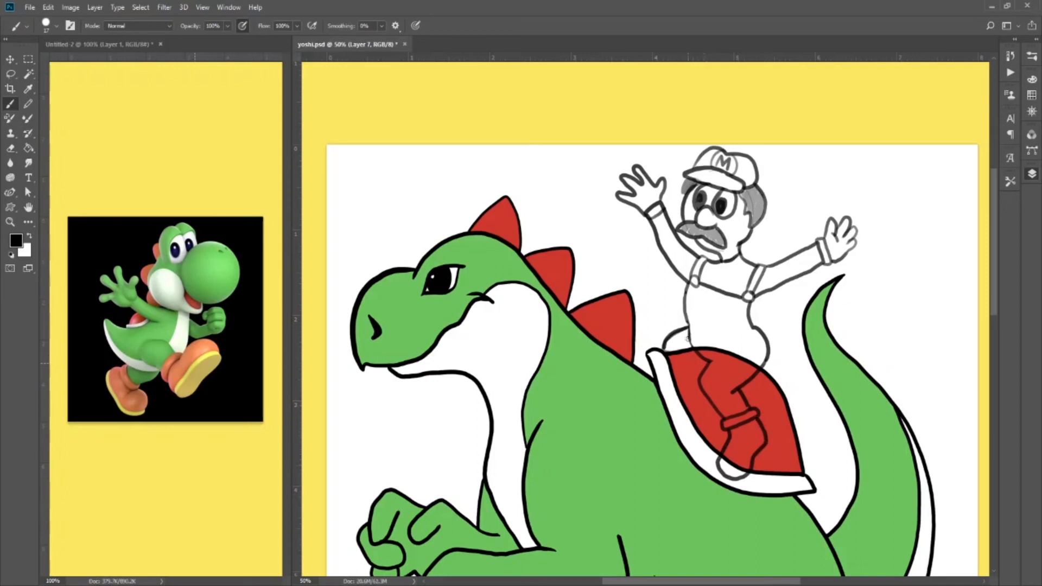
key(e)
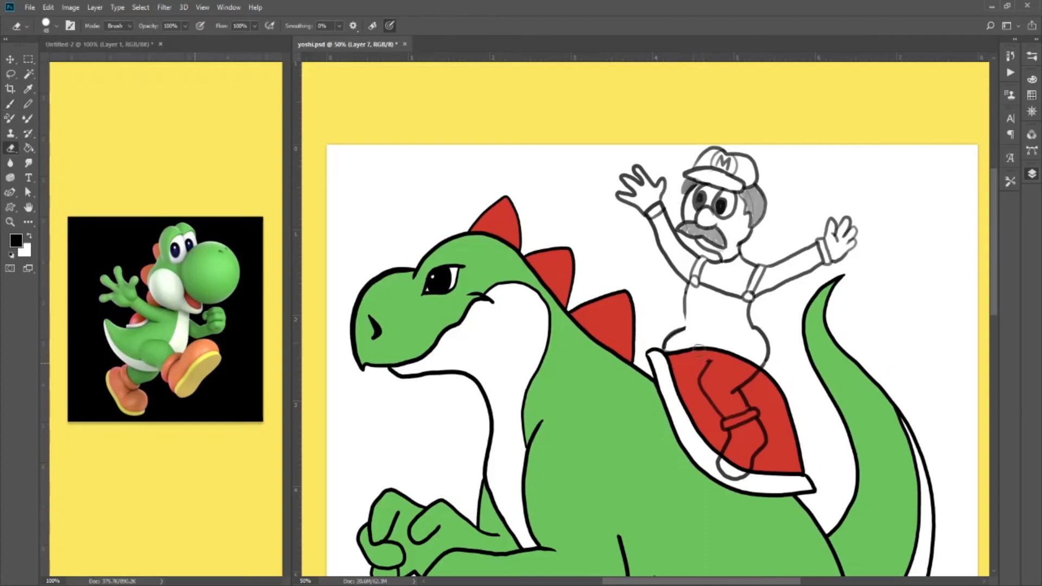
key(b)
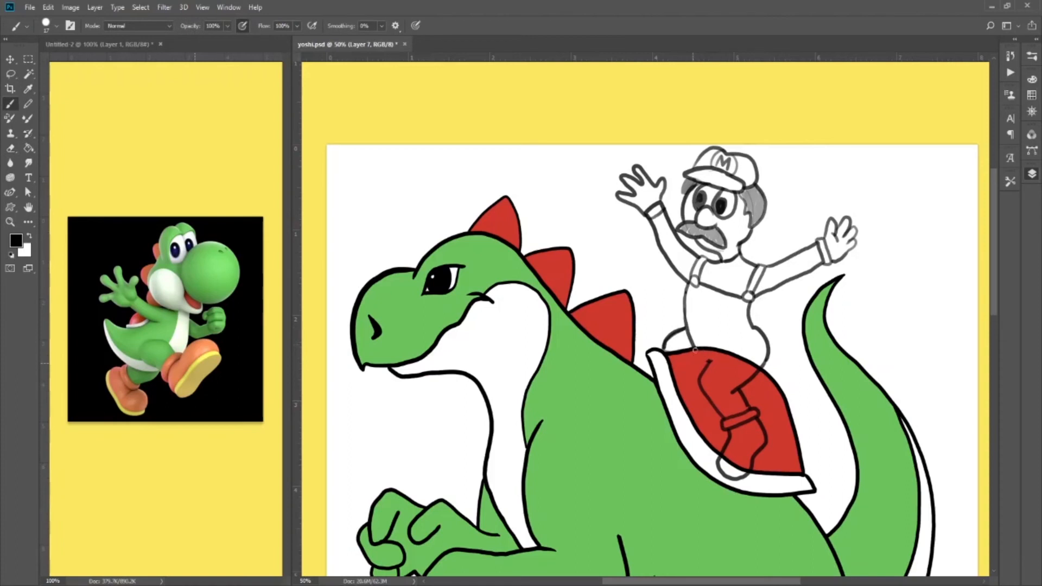
drag(694, 327, 685, 352)
drag(685, 313, 698, 355)
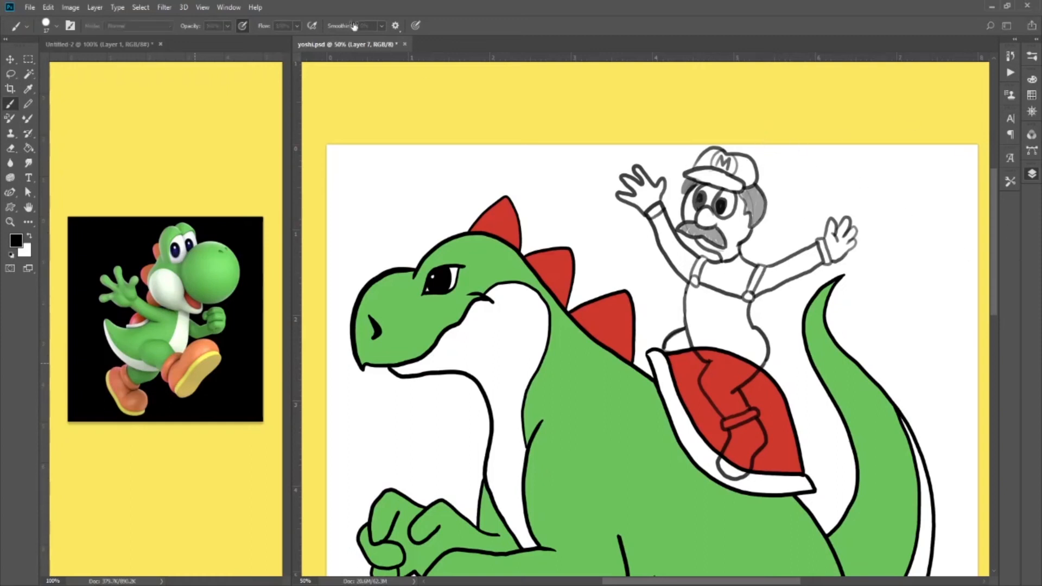
Darken Mario's line art by duplicating Layer 7 and merging the copy back into it.
key(ctrl+j)
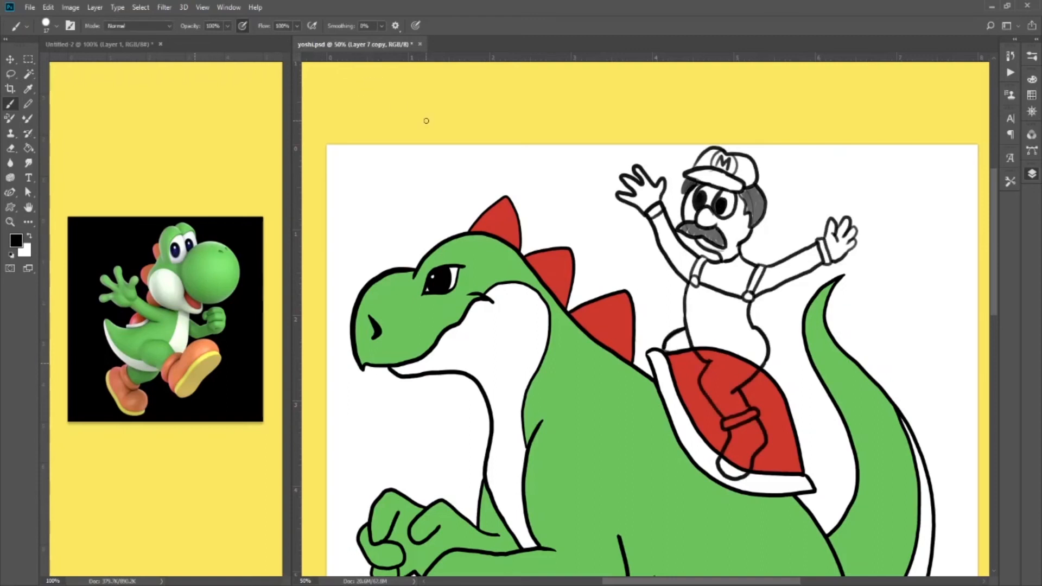
click(30, 76)
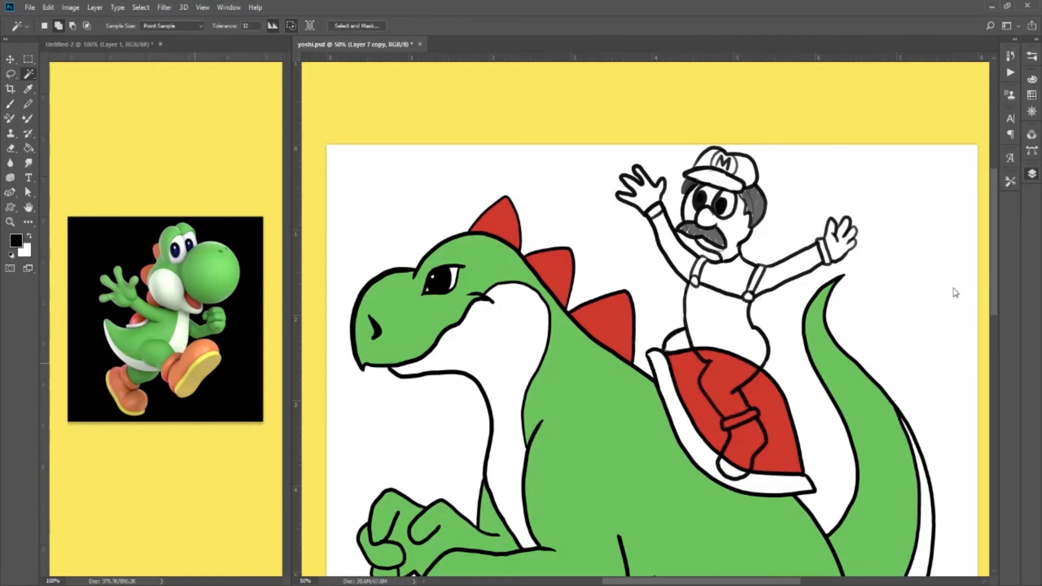
key(ctrl+e)
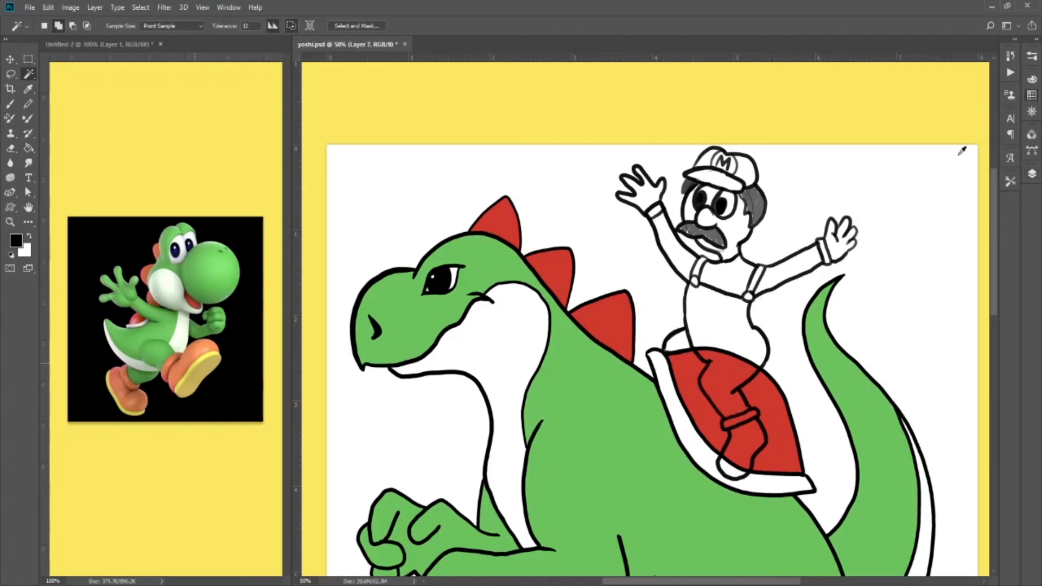
Choose dark brown as the foreground colour and add a new layer, Layer 8, beneath Mario's line art on Layer 7.
click(906, 211)
key(b)
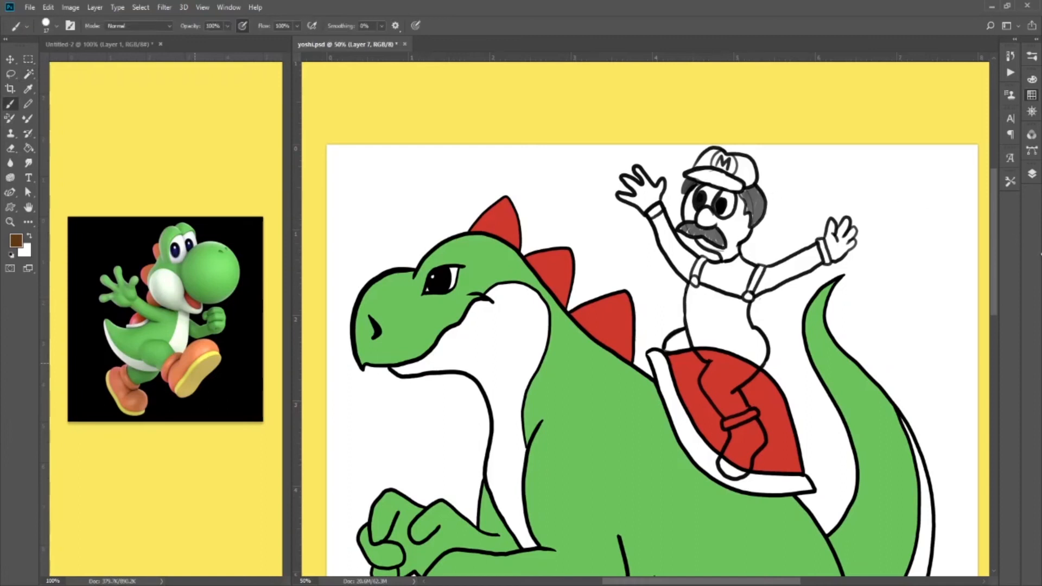
click(1031, 174)
click(904, 260)
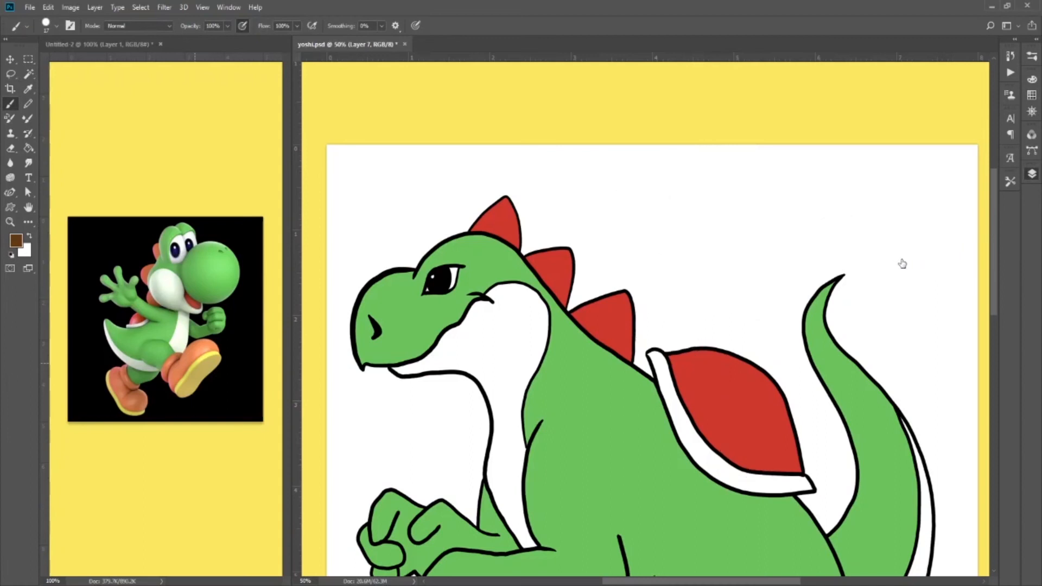
click(903, 261)
click(993, 389)
drag(942, 286, 942, 246)
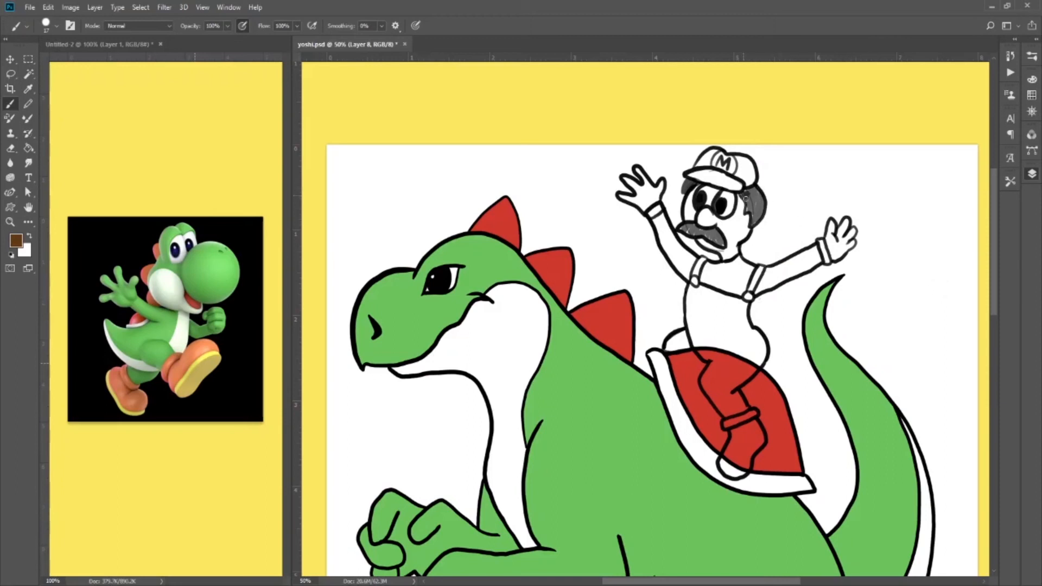
drag(748, 210, 752, 215)
key(ctrl+z)
Select Mario's face, nose and chin areas on Layer 7, fill them with peach skin colour on Layer 8, and deselect.
click(29, 74)
click(953, 268)
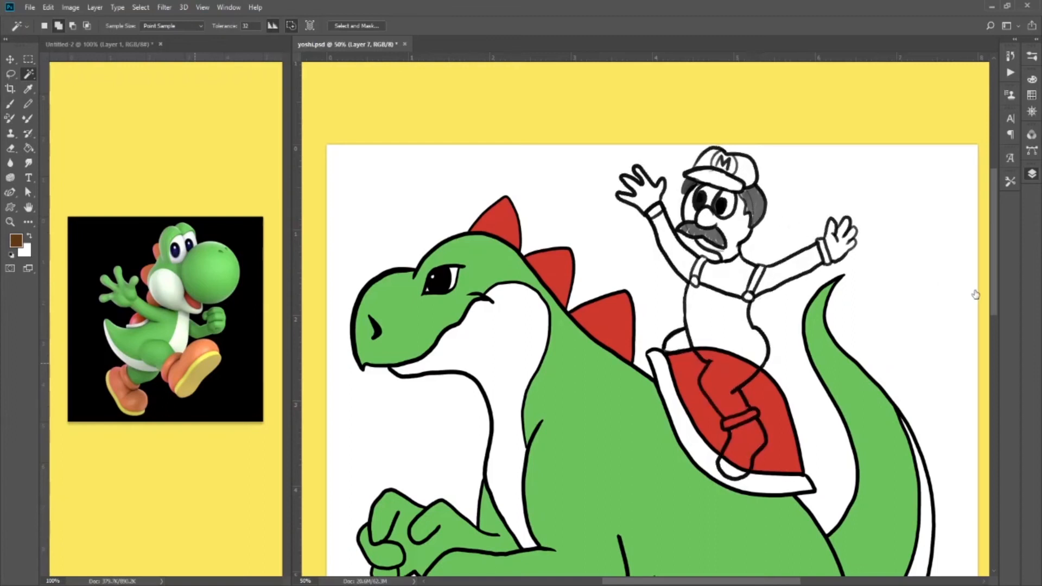
click(737, 225)
click(28, 148)
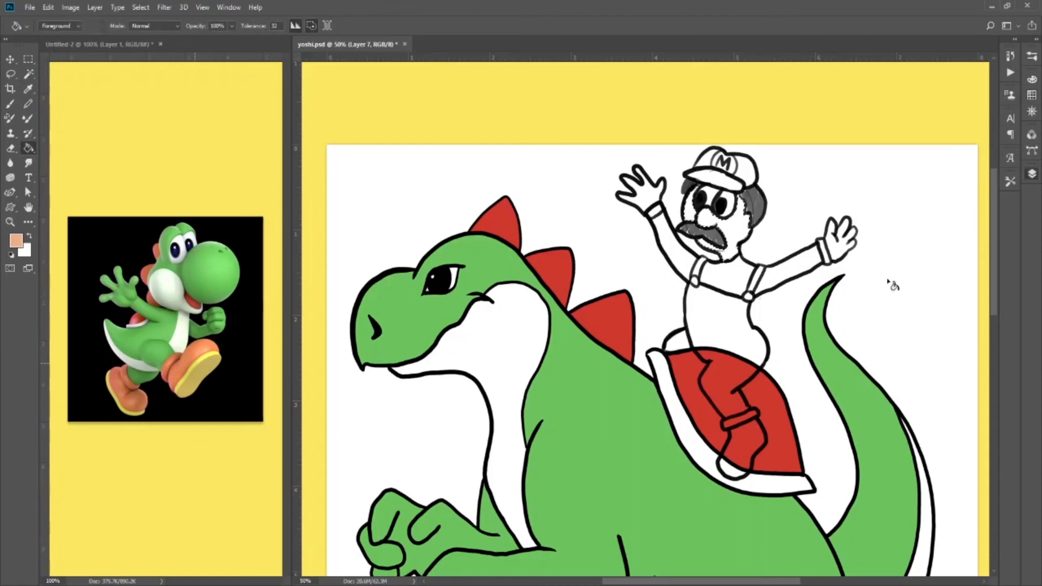
click(899, 265)
click(899, 265)
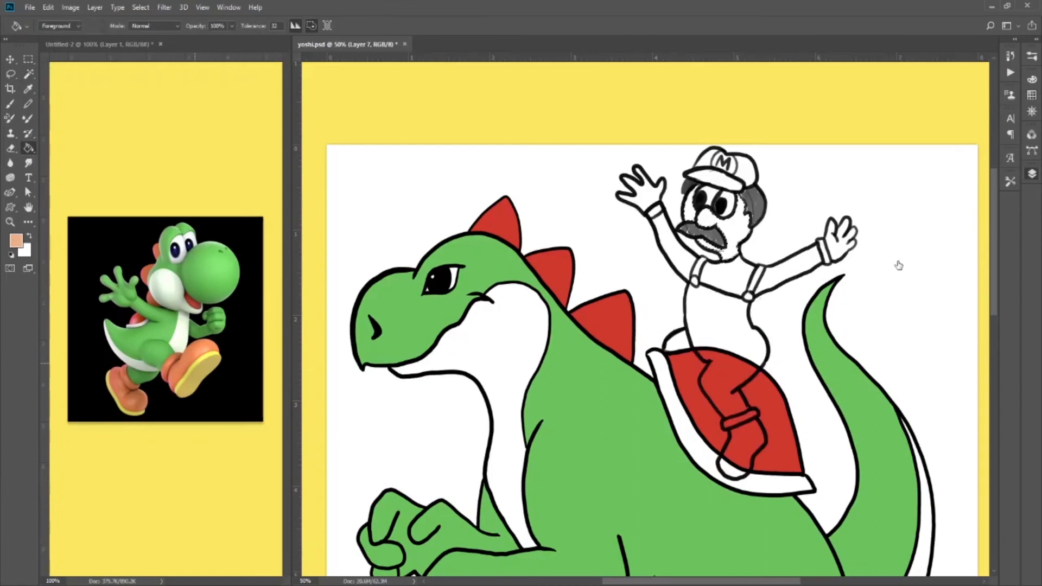
click(943, 287)
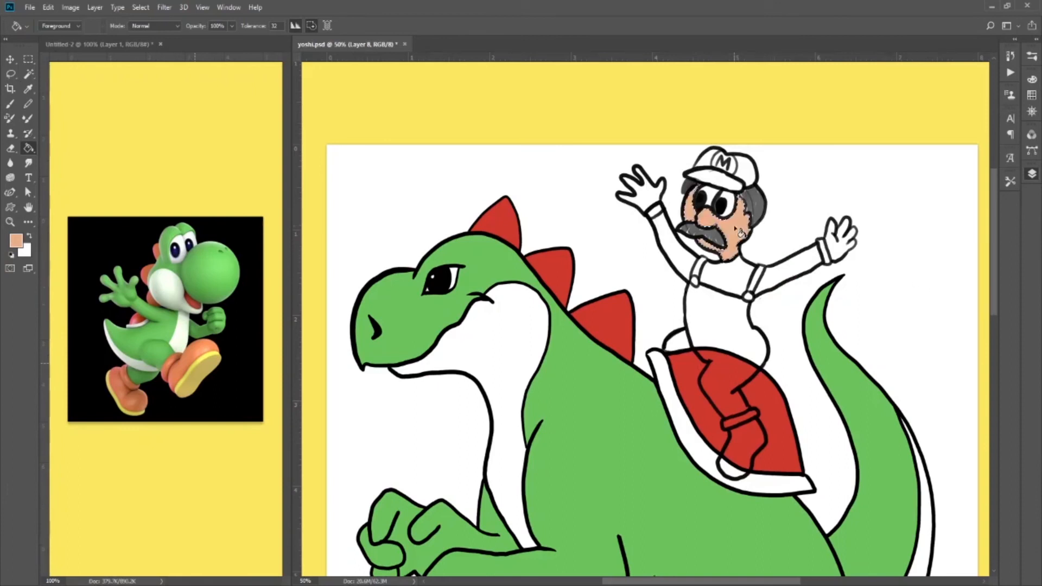
key(ctrl+d)
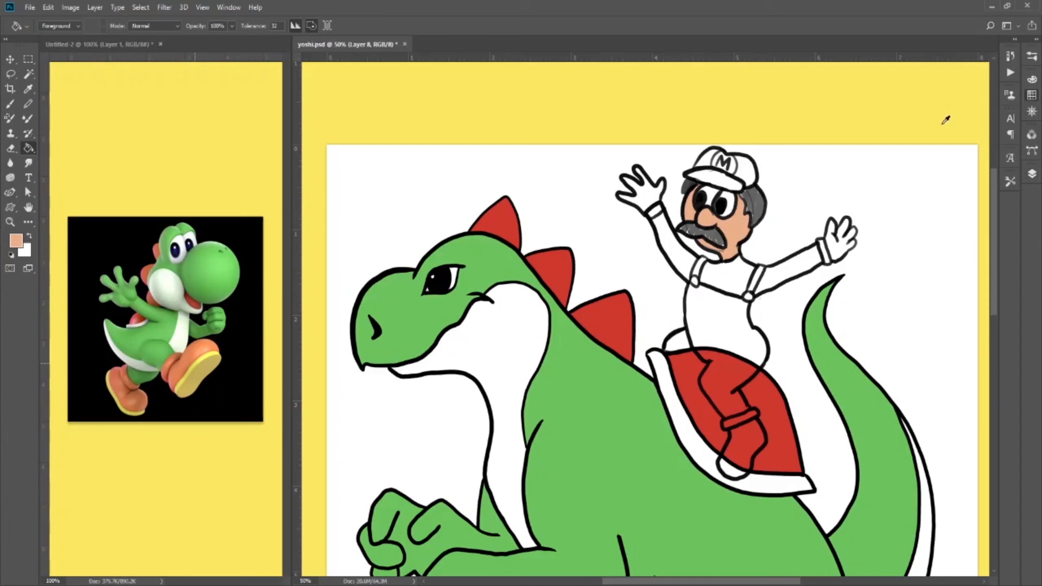
Paint Mario's moustache, front hair and the hair behind his ear dark brown on Layer 8, cleaning up the overspill.
click(912, 207)
key(b)
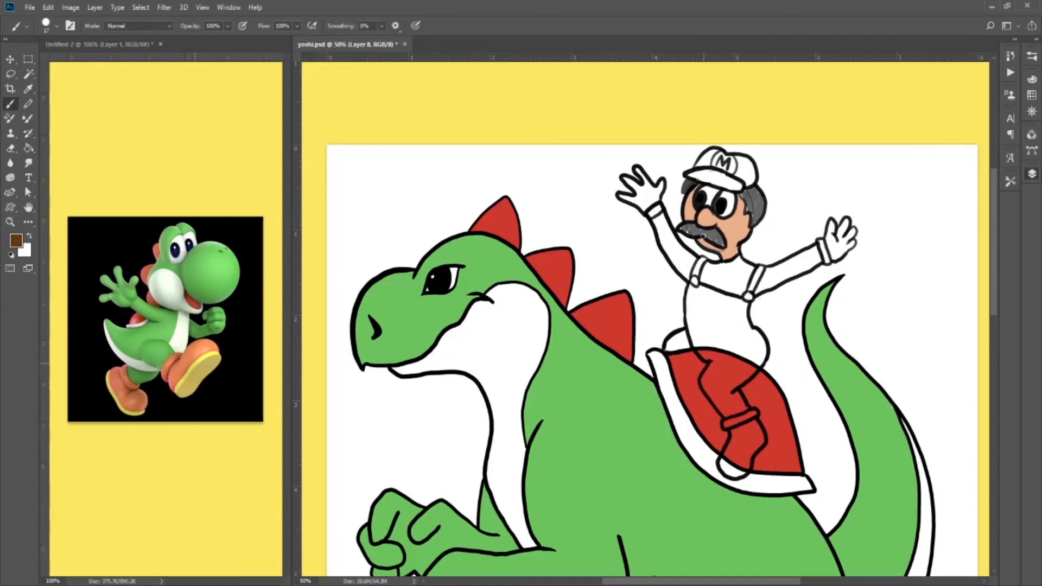
drag(711, 231, 715, 240)
drag(700, 231, 695, 230)
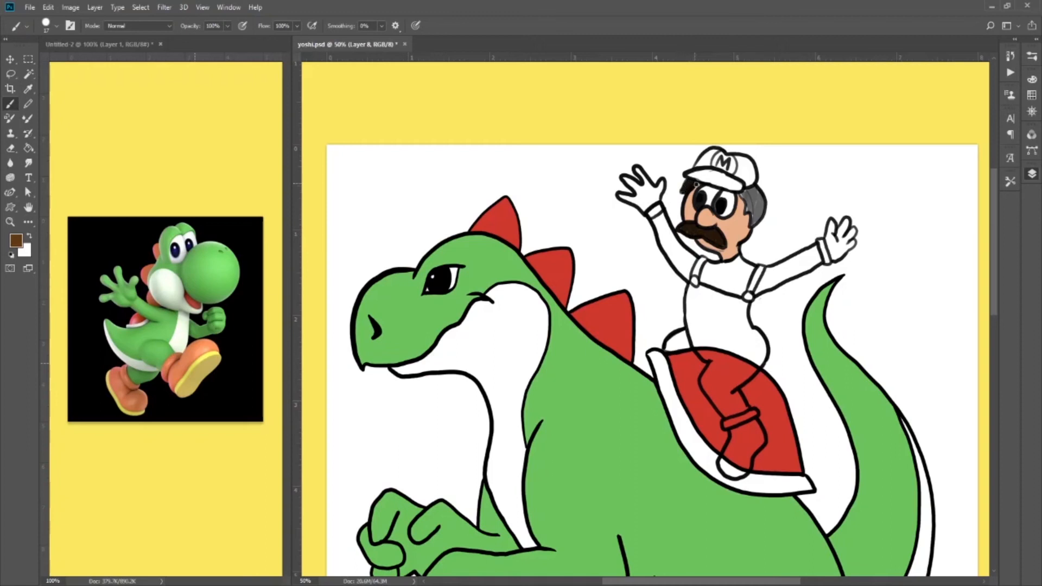
key(e)
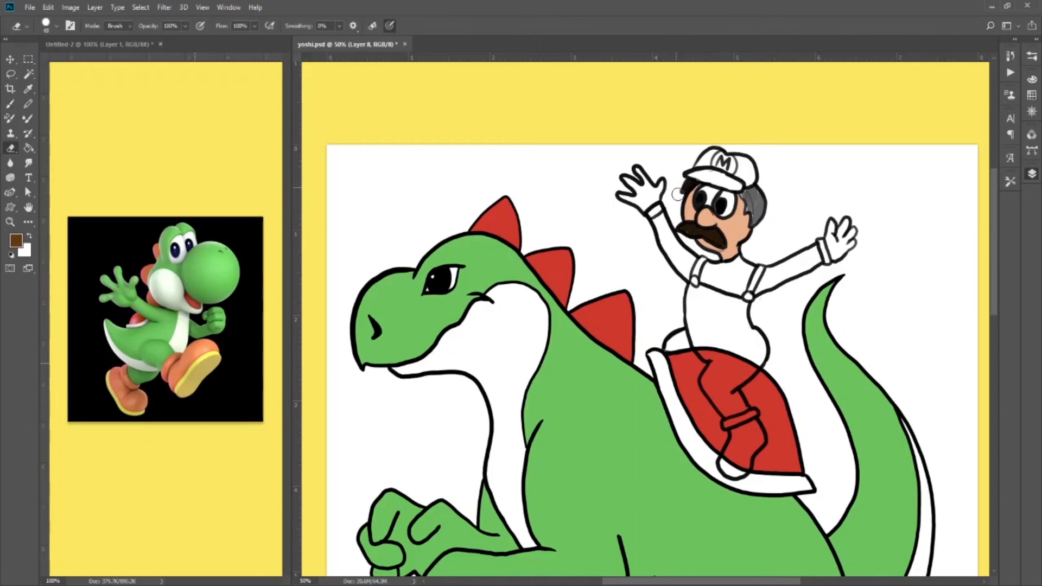
key(b)
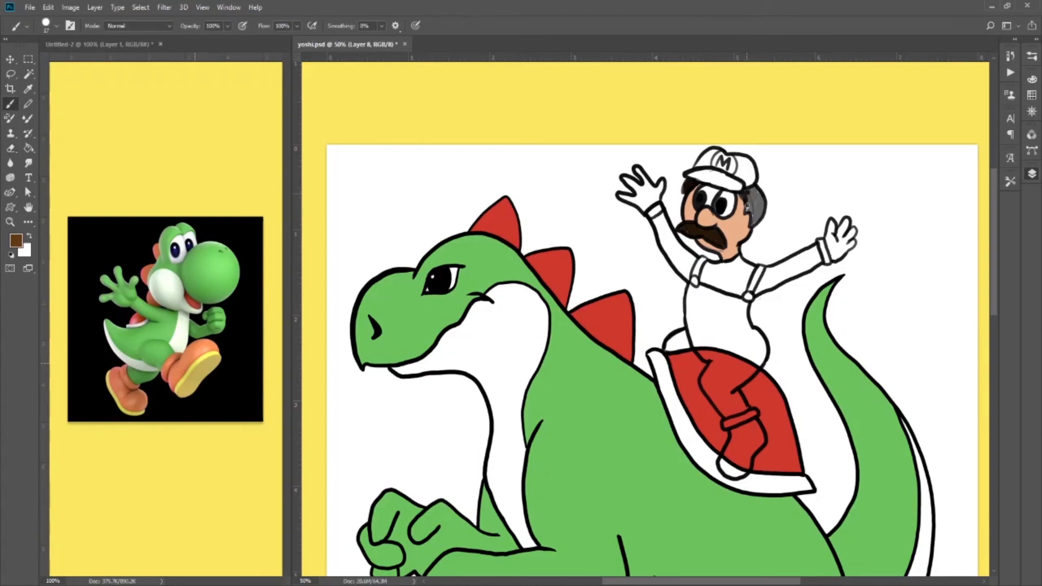
drag(750, 211, 755, 217)
drag(757, 199, 757, 193)
Select Mario's overalls and straps on Layer 7, fill them with blue on Layer 8, deselect, and paint the rear leg blue.
key(w)
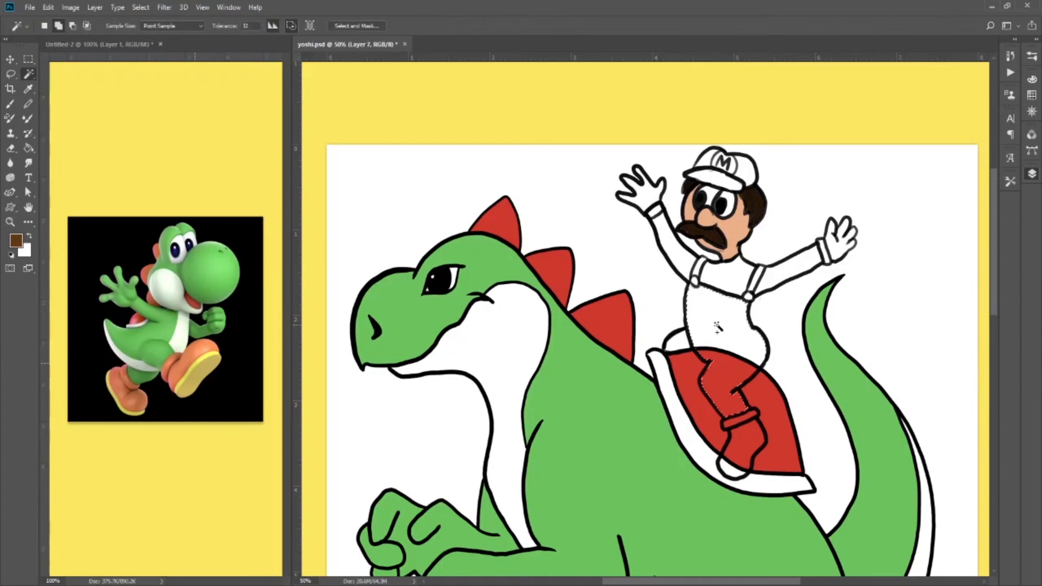
click(685, 334)
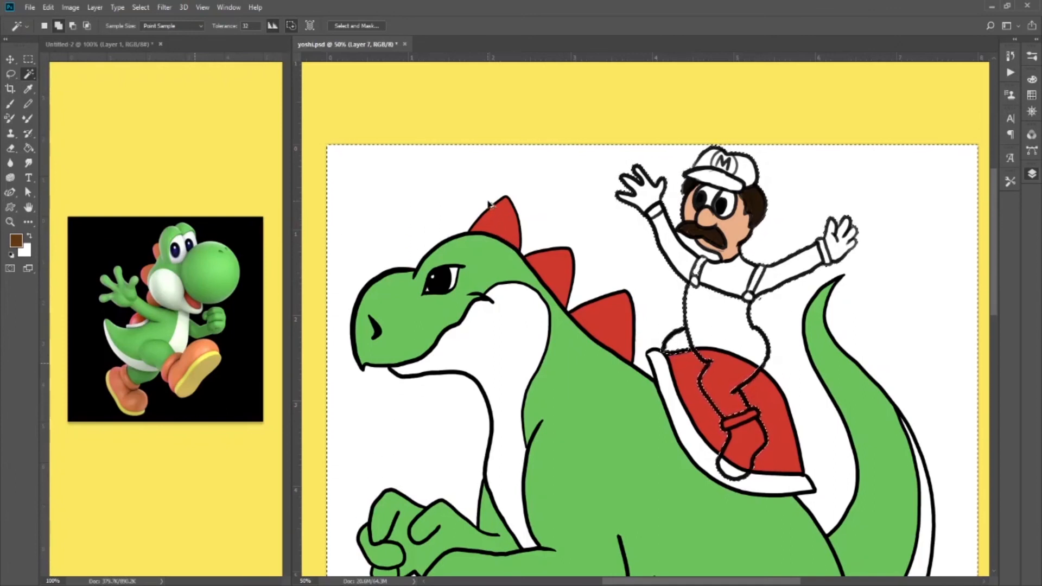
key(ctrl+d)
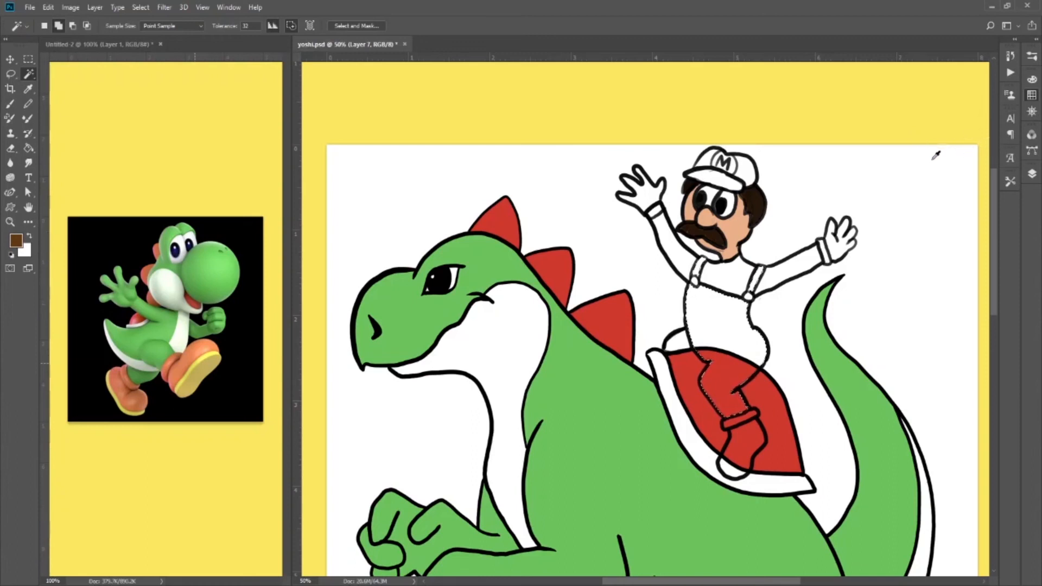
click(901, 171)
click(1033, 174)
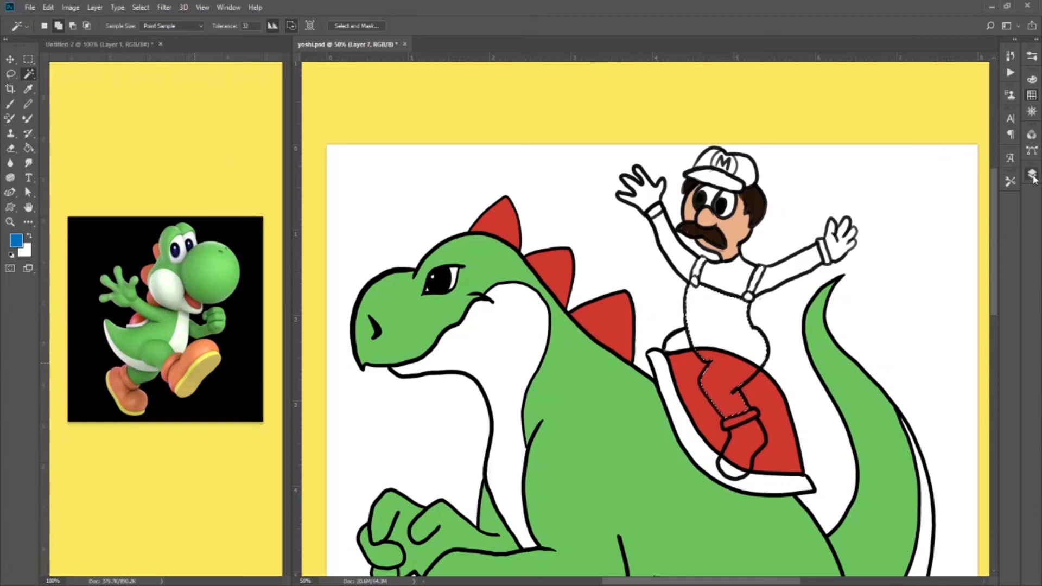
click(977, 286)
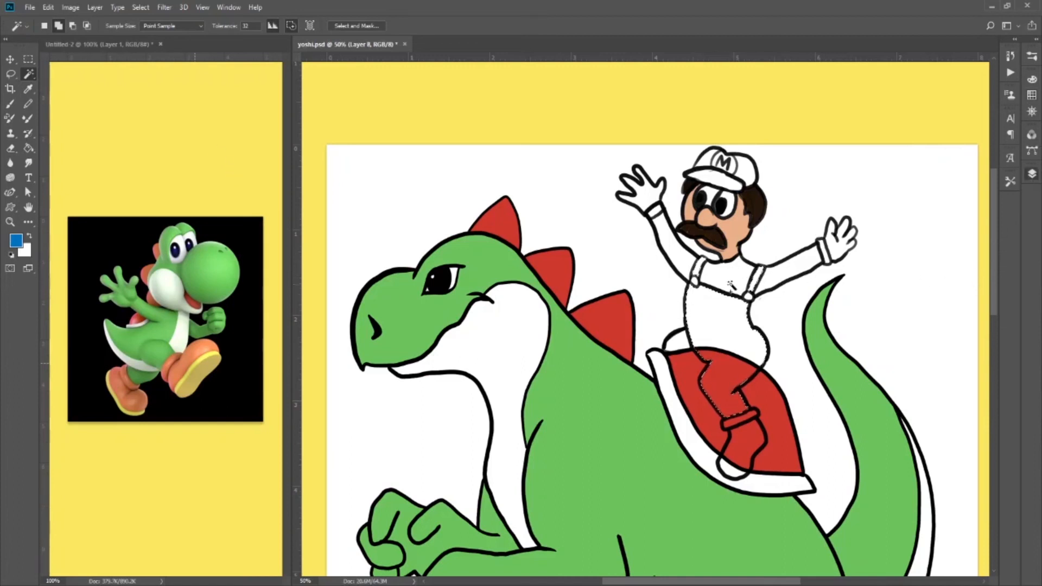
key(g)
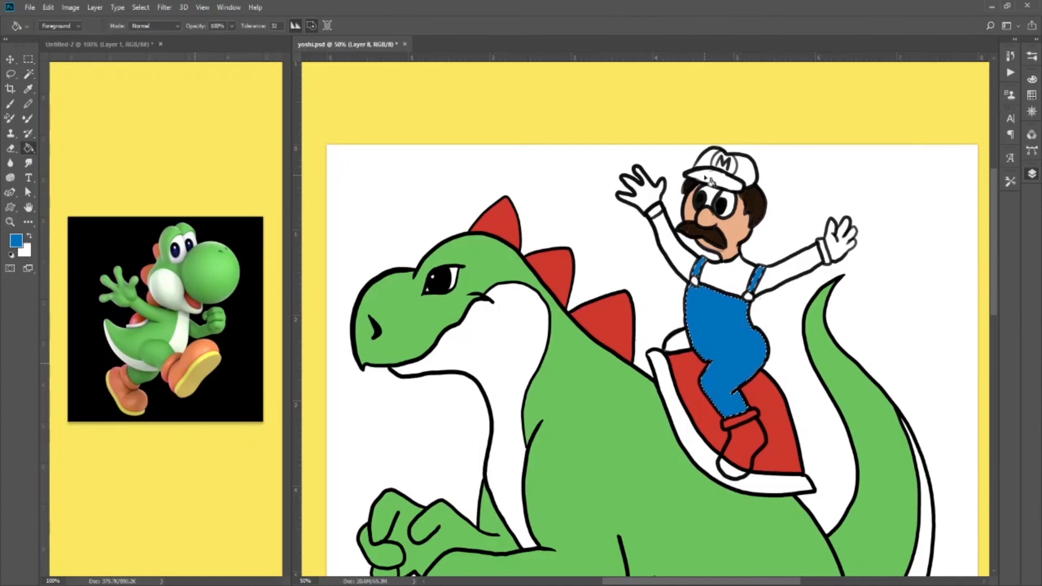
key(b)
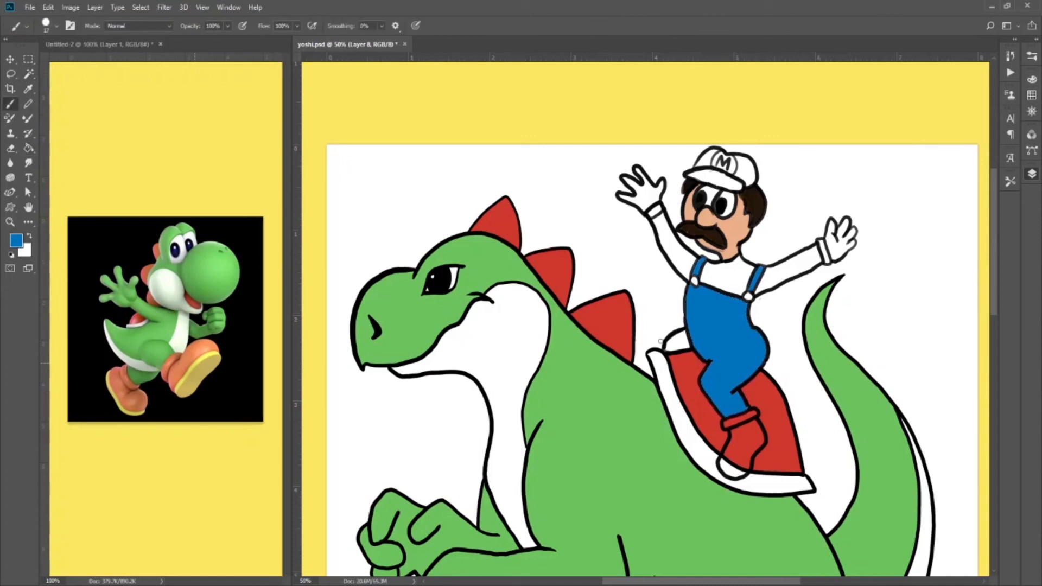
drag(682, 332, 669, 344)
Reset the foreground colour to black and paint Mario's boot and its cuff solid black on Layer 8.
scroll(879, 470, down, 3)
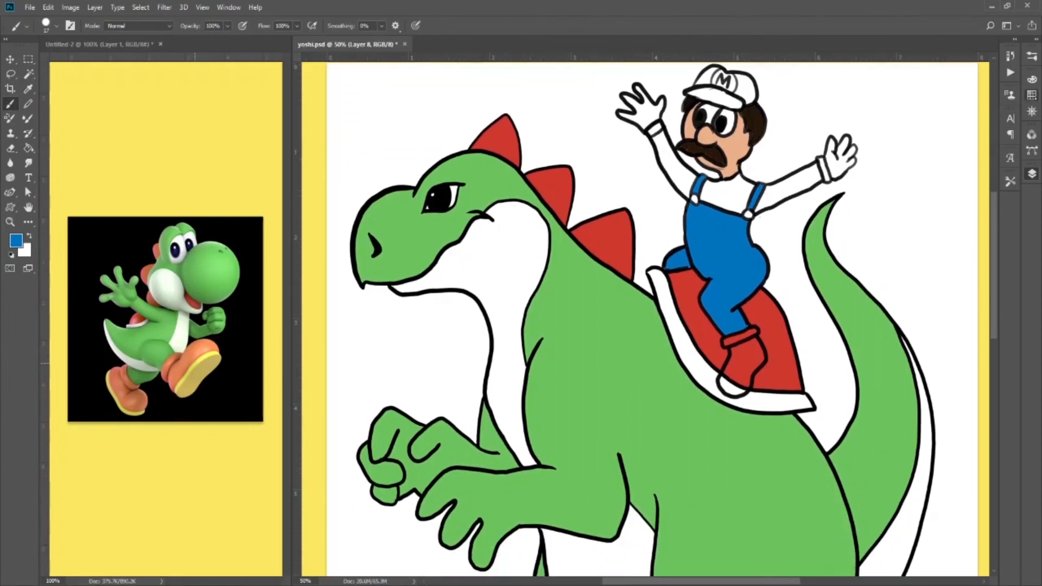
key(d)
mouse_move(727, 342)
mouse_down()
mouse_move(755, 330)
mouse_move(738, 346)
mouse_move(754, 341)
mouse_move(763, 359)
mouse_up()
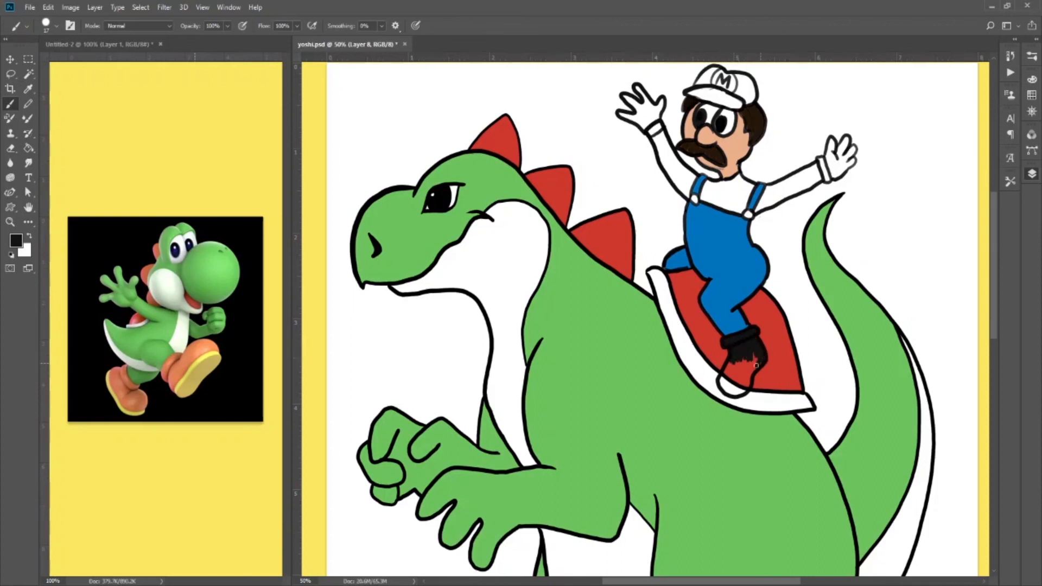
mouse_move(759, 352)
mouse_down()
mouse_move(738, 370)
mouse_move(742, 353)
mouse_move(722, 376)
mouse_move(727, 384)
mouse_move(748, 371)
mouse_move(726, 390)
mouse_up()
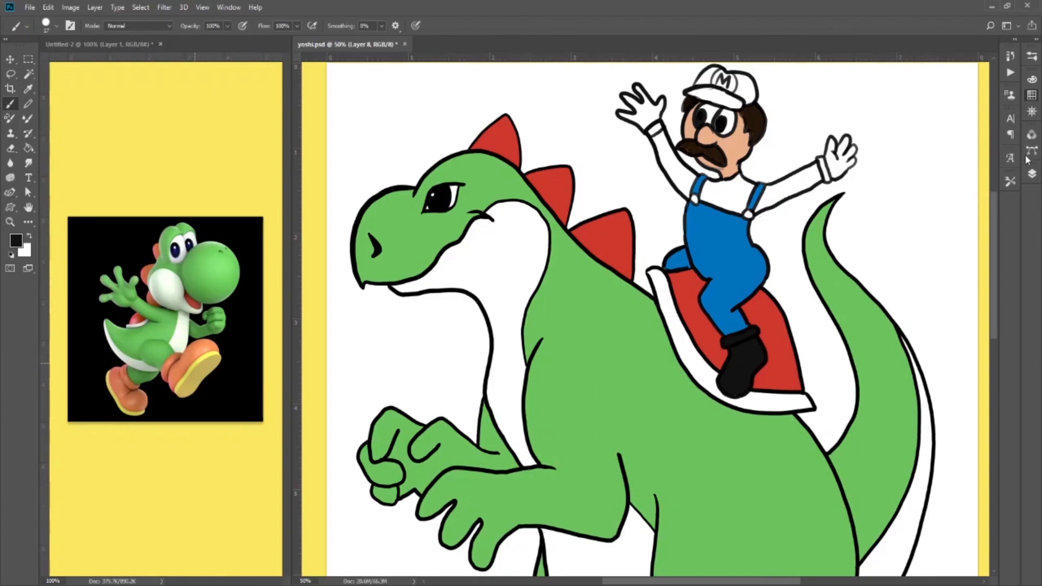
Choose red, select Mario's shirt and sleeves on Layer 7, and fill them with red on a new Layer 9.
click(939, 237)
click(1032, 174)
click(988, 391)
click(983, 271)
key(w)
click(719, 190)
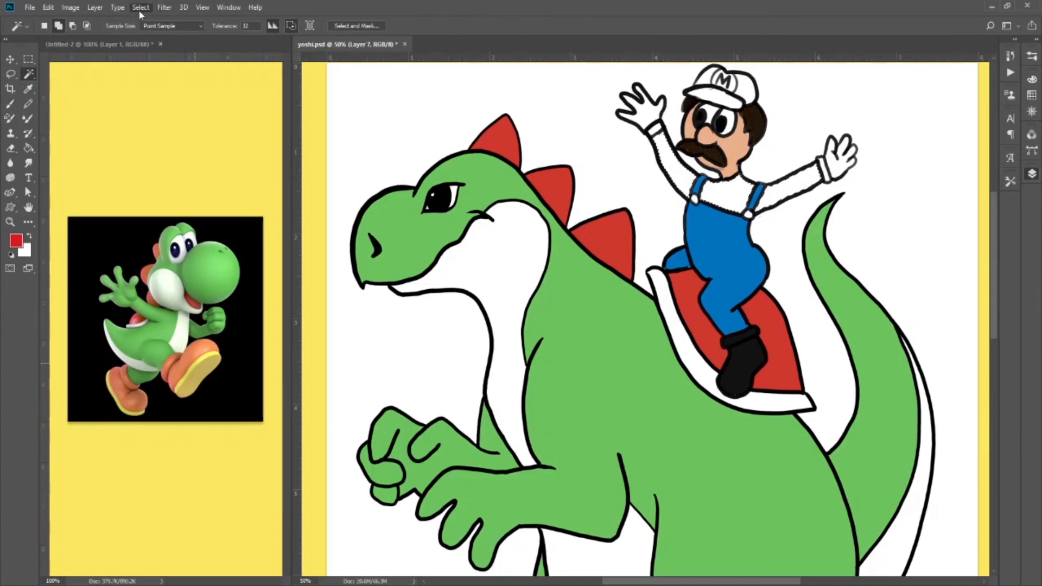
click(305, 217)
click(327, 99)
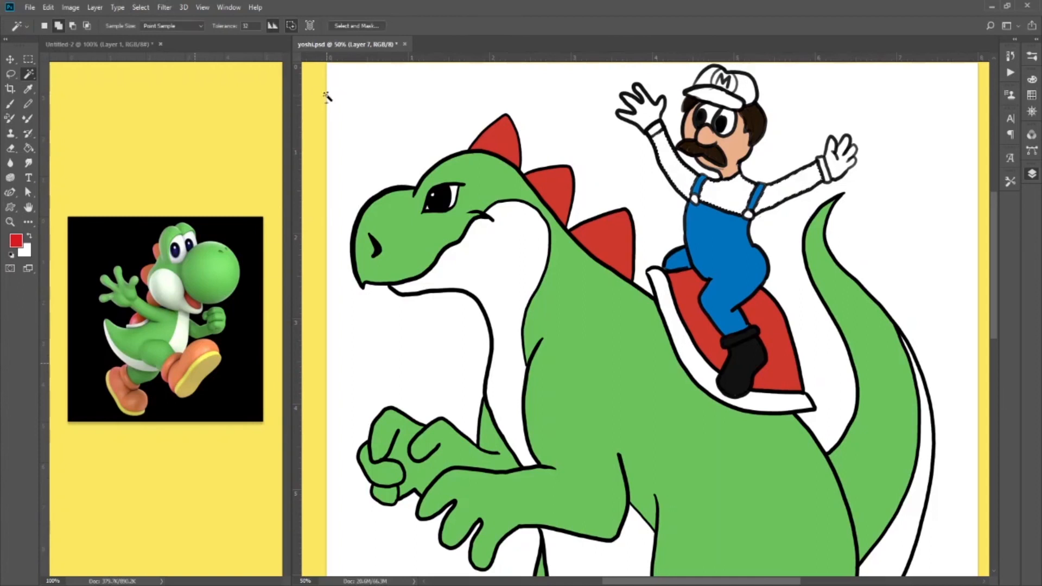
click(30, 153)
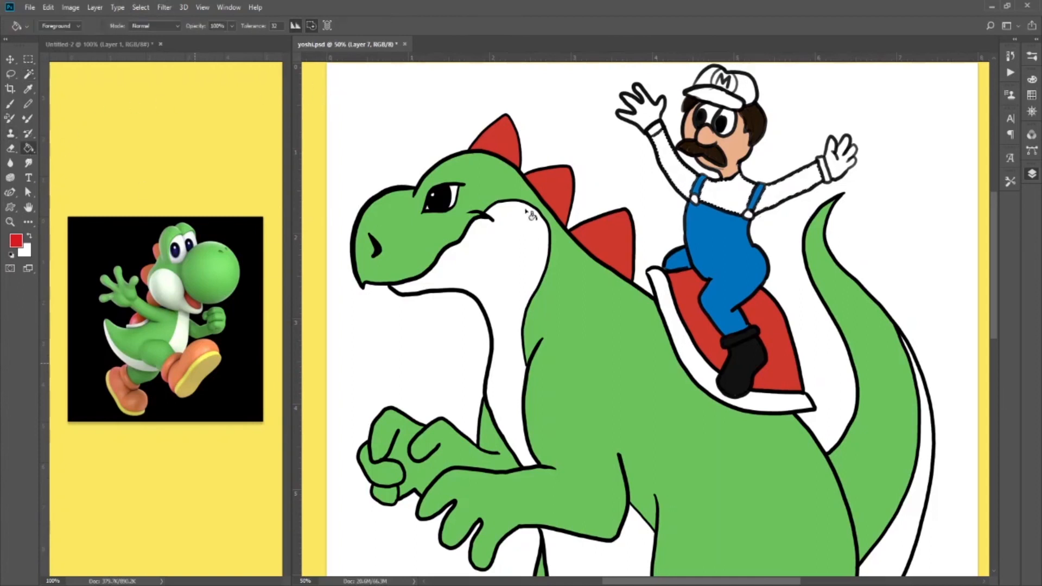
click(706, 191)
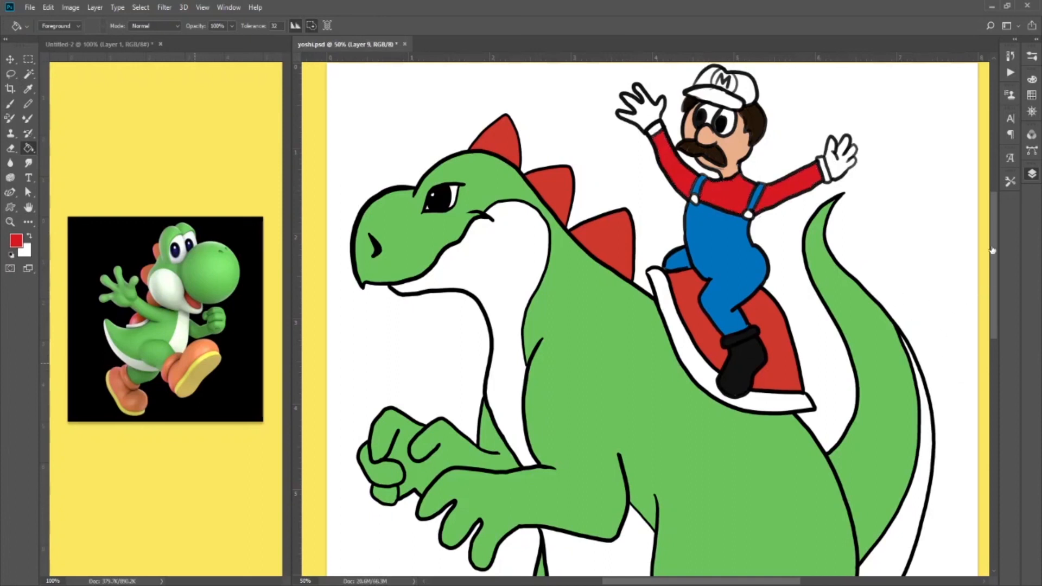
Paint Mario's cap and its brim red and his overall buttons yellow on Layer 9.
key(b)
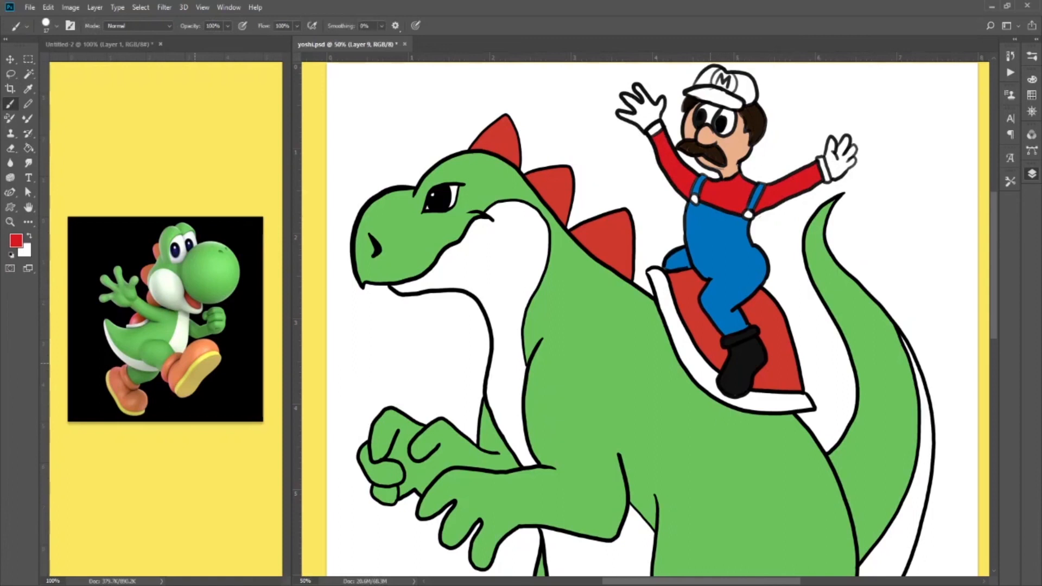
drag(708, 77, 715, 71)
mouse_move(739, 78)
mouse_down()
mouse_move(737, 96)
mouse_move(745, 87)
mouse_move(753, 100)
mouse_up()
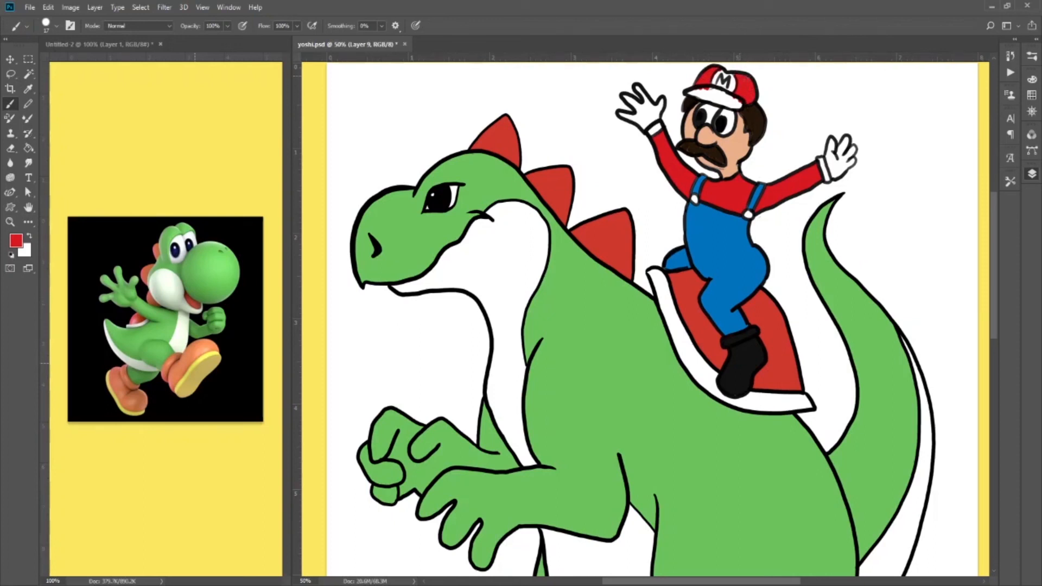
mouse_move(725, 98)
mouse_down()
mouse_move(712, 93)
mouse_move(740, 105)
mouse_move(712, 94)
mouse_up()
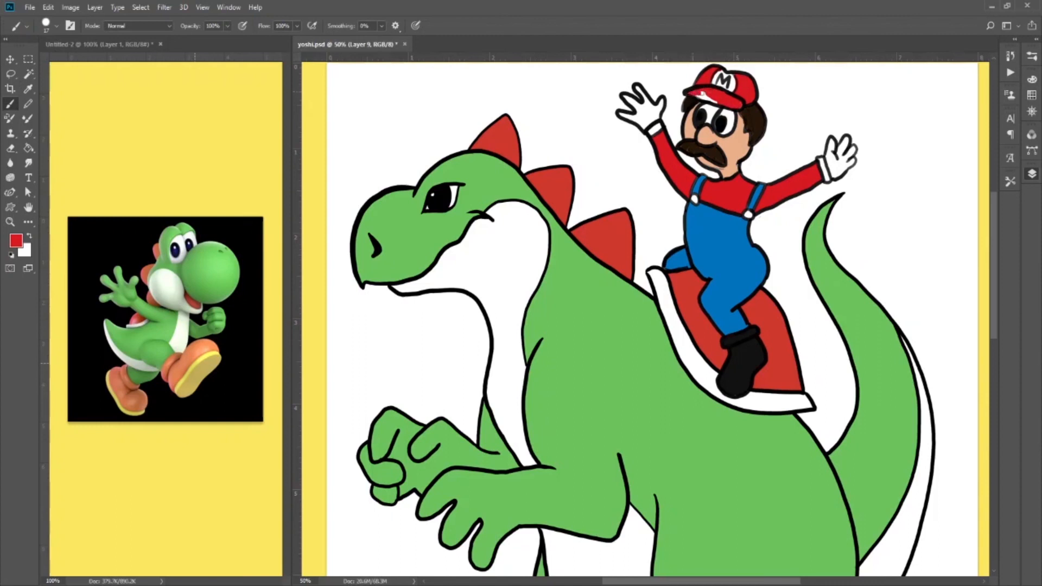
drag(710, 99, 700, 95)
alt+click(975, 154)
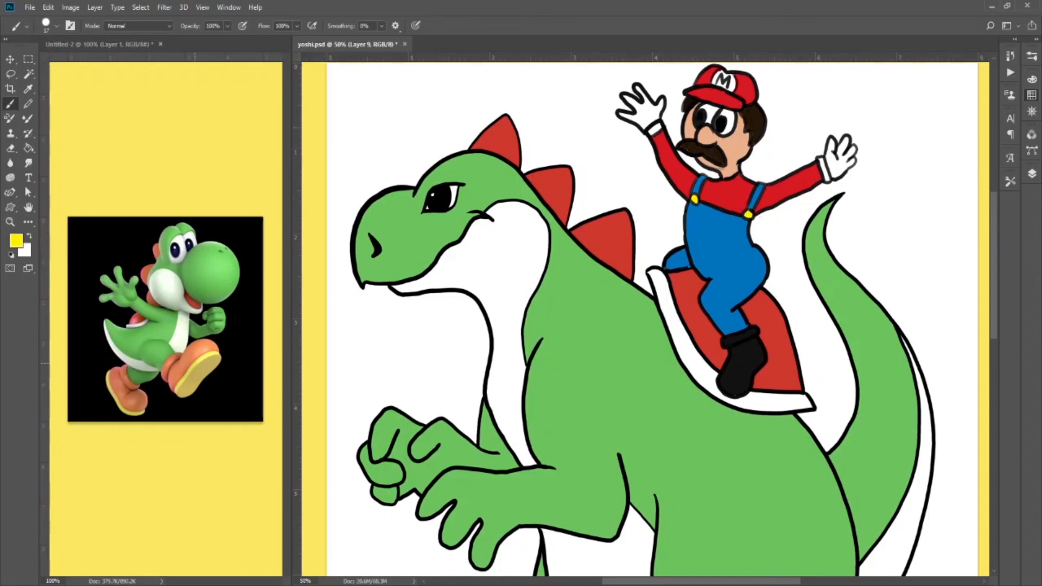
Add Layer 10 above the background and draw a black curved hill line across the page behind the dinosaur.
key(ctrl+minus)
key(ctrl+minus)
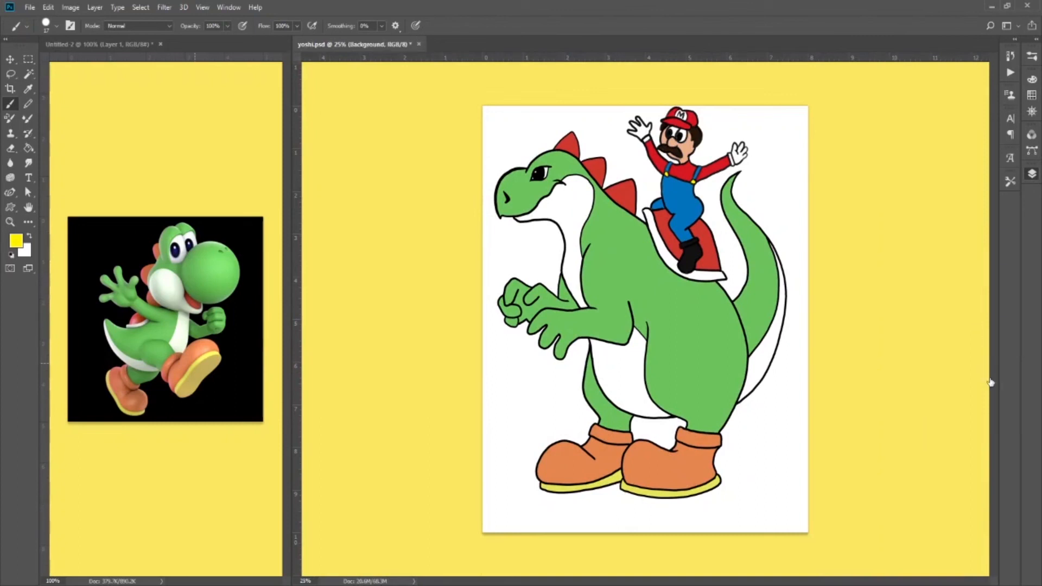
key(ctrl+shift+alt+n)
click(11, 254)
mouse_move(464, 400)
mouse_down()
mouse_move(576, 373)
mouse_move(862, 419)
mouse_up()
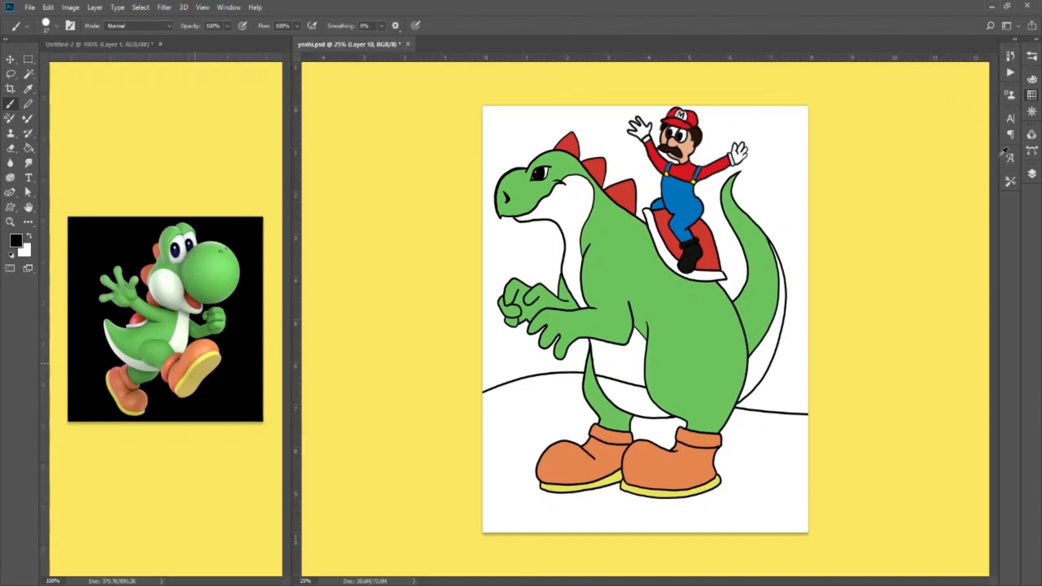
Choose light green and fill the ground below the hill line on Layer 10.
click(983, 159)
click(992, 160)
click(1032, 174)
key(g)
click(547, 408)
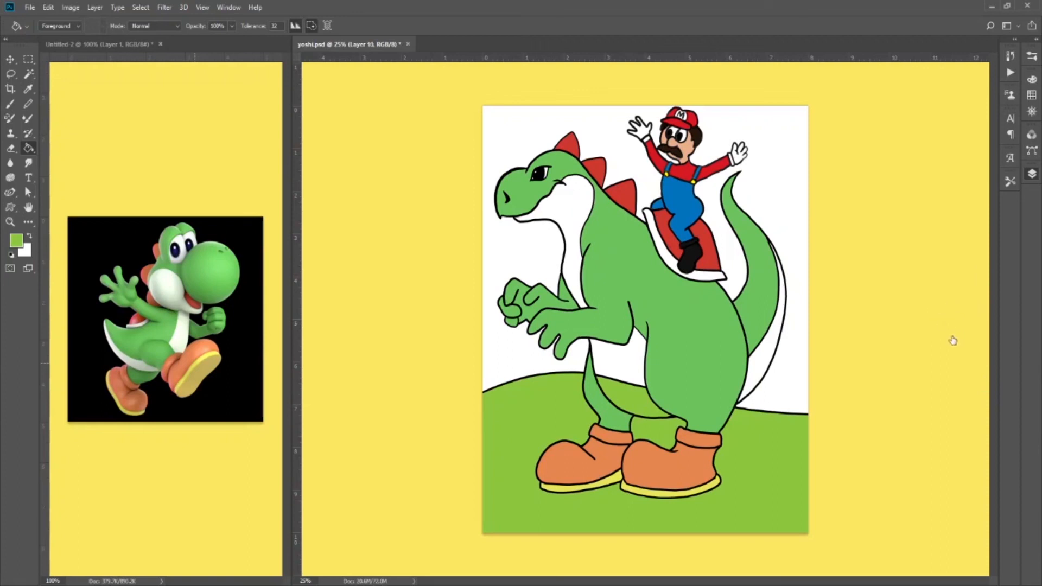
Try filling the sky with cyan and a paler sky blue on Layer 11, and take the sky and hill background away again.
click(1032, 95)
click(936, 245)
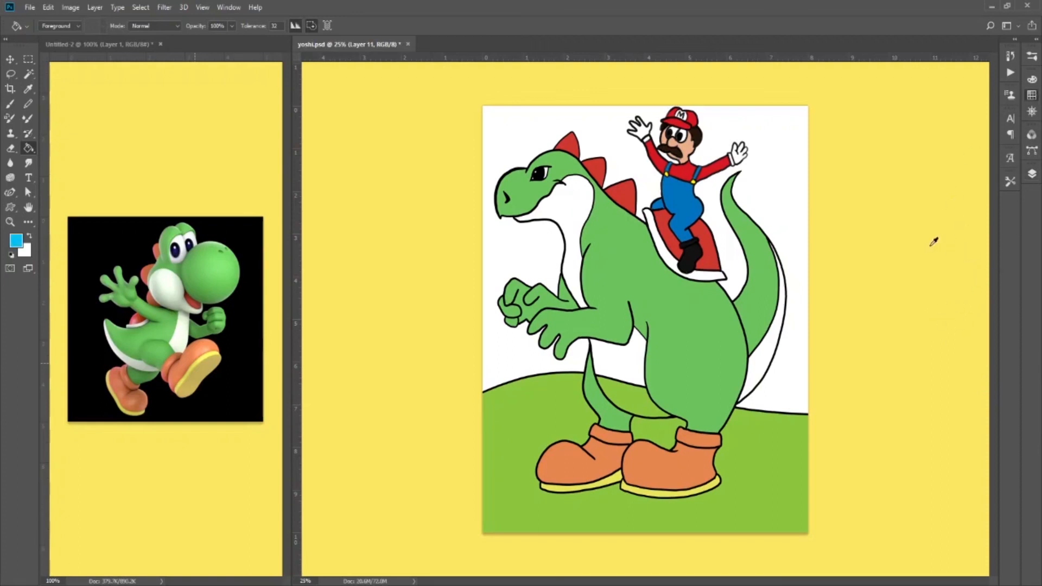
click(789, 201)
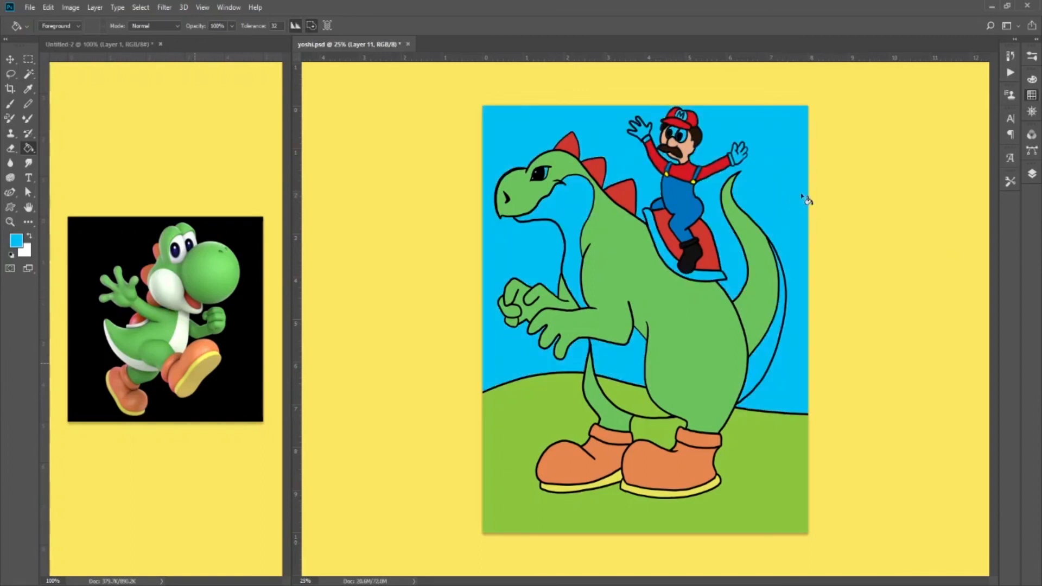
key(ctrl+z)
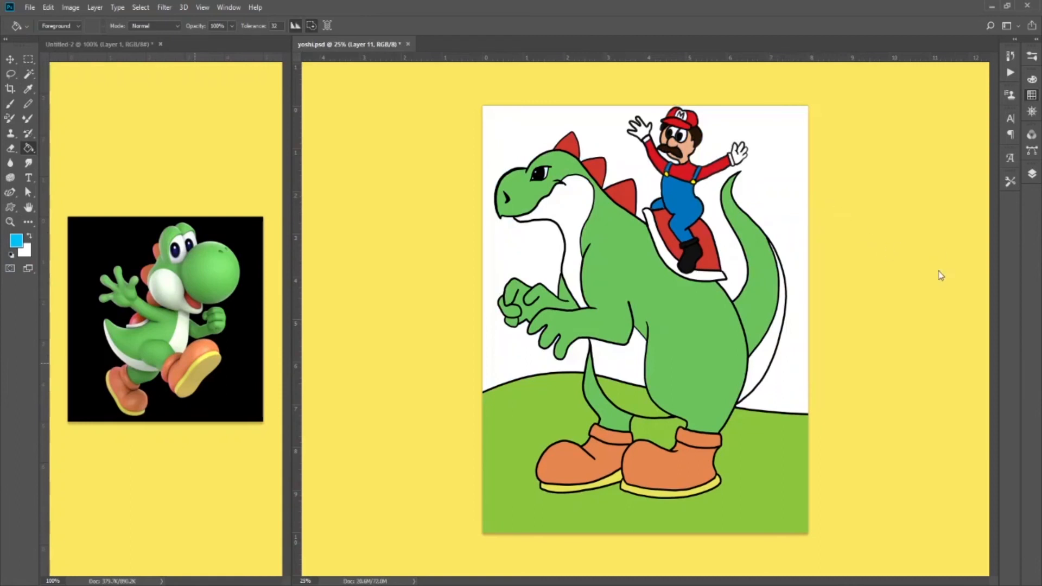
click(777, 231)
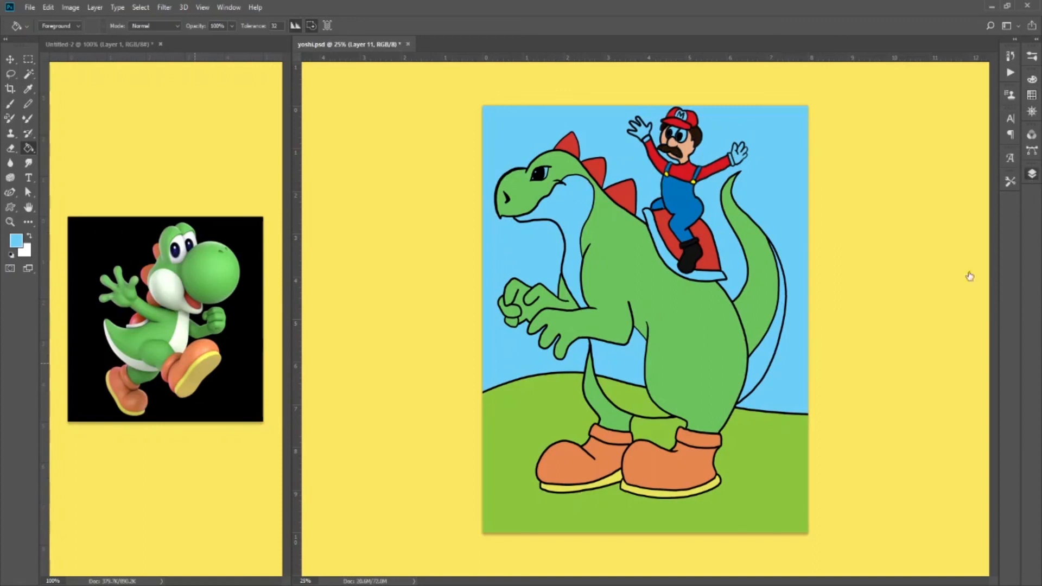
key(ctrl+z)
key(ctrl+z)
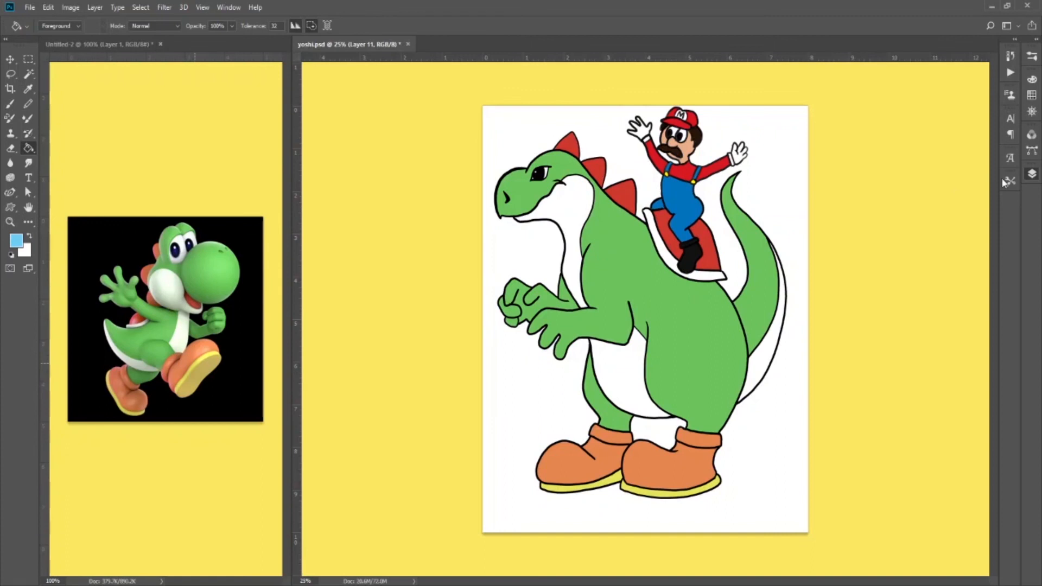
Save yoshi.psd and paste the picture of the suited character in a red T cap into the new document Untitled-3.
key(ctrl+s)
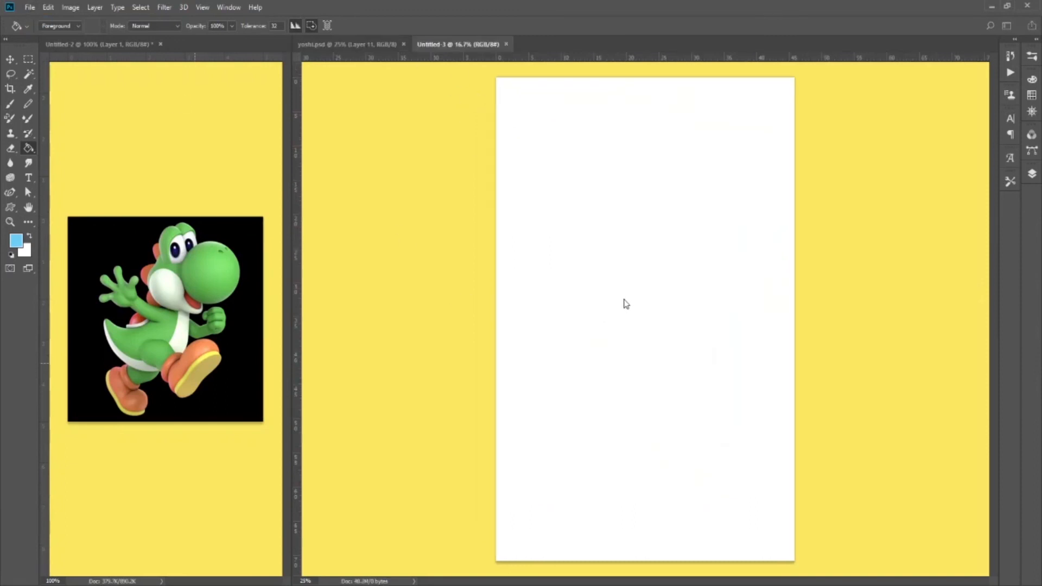
key(ctrl+v)
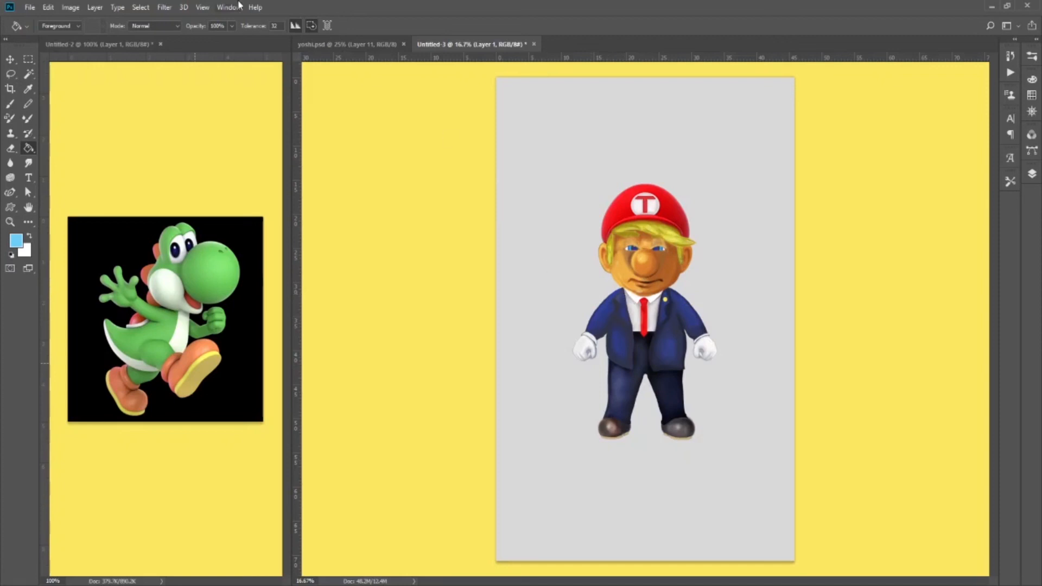
Place the pasted character document in its own pane beside yoshi.psd and close the Untitled-2 Yoshi reference.
click(333, 46)
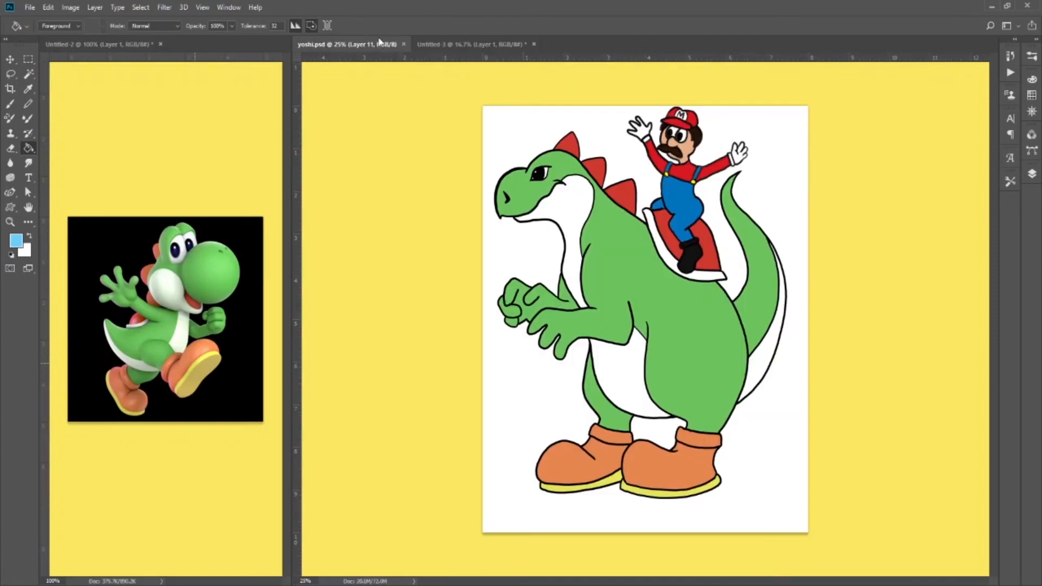
click(468, 45)
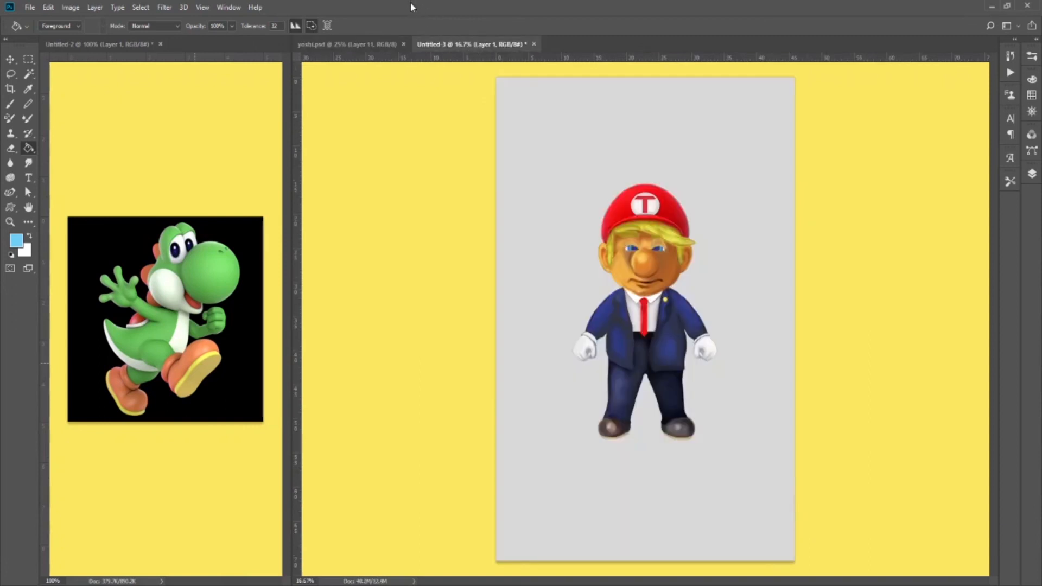
click(382, 47)
click(469, 44)
click(383, 44)
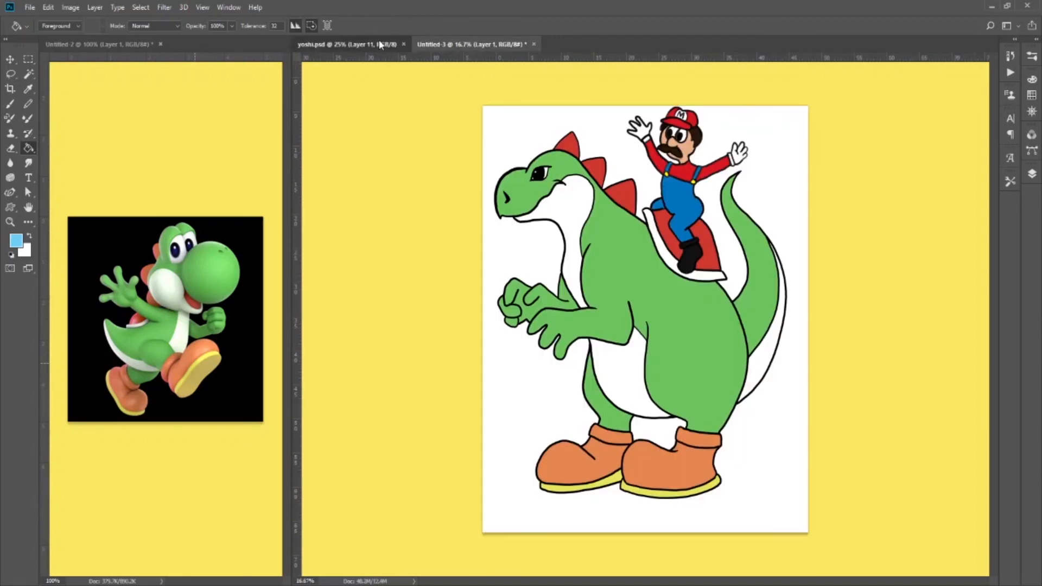
drag(438, 42, 347, 44)
drag(40, 125, 41, 126)
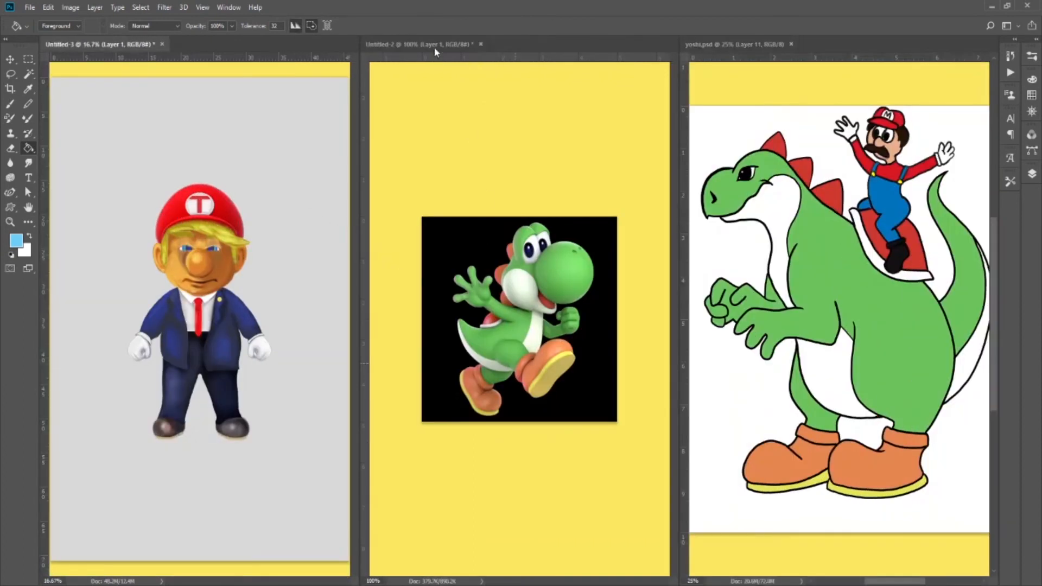
click(477, 43)
click(533, 235)
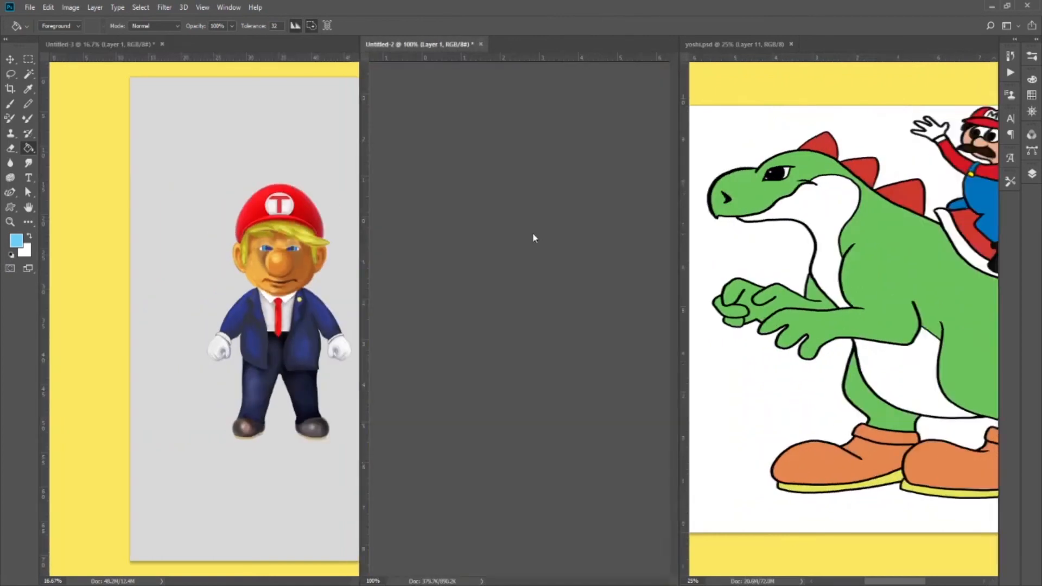